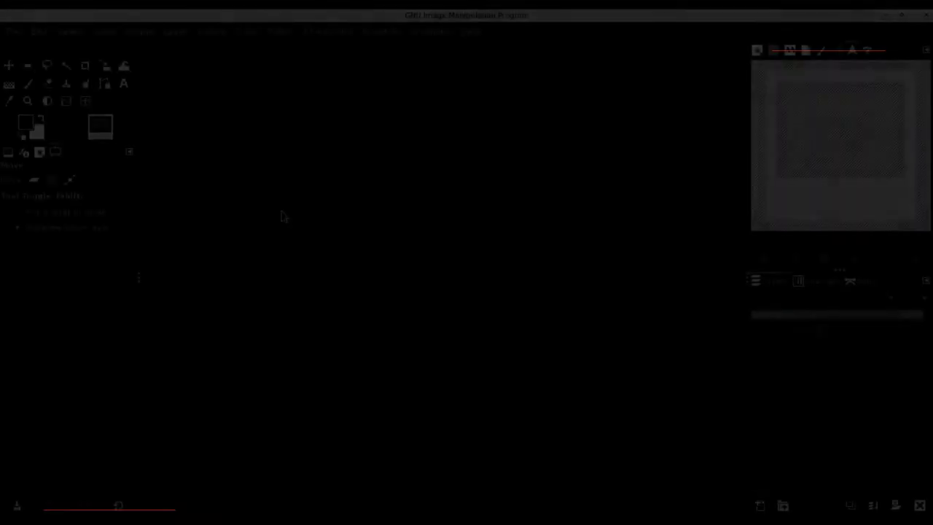
- Create a new 2250×1500 px image at 300 ppi filled with transparency
left_click(14, 32)
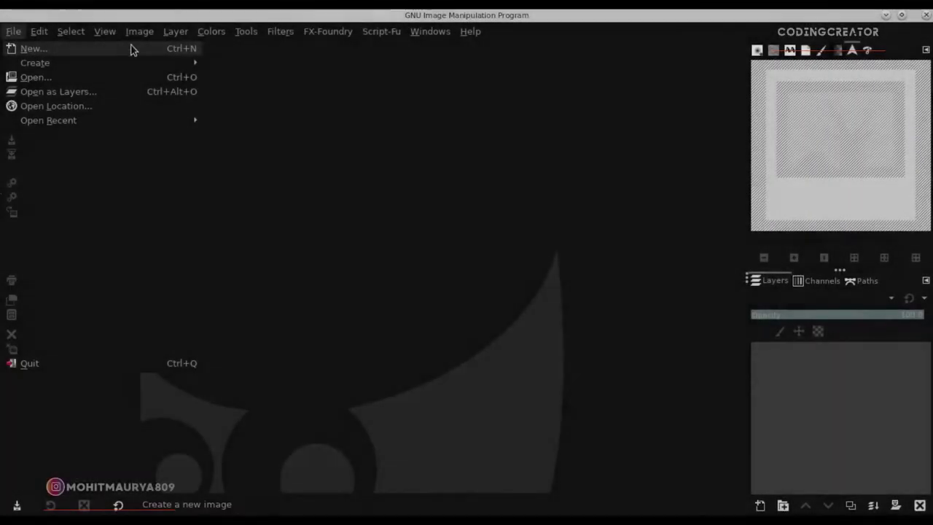
left_click(29, 46)
mouse_move(114, 142)
left_mouse_down()
mouse_move(66, 147)
mouse_move(77, 168)
left_mouse_up()
left_click(92, 213)
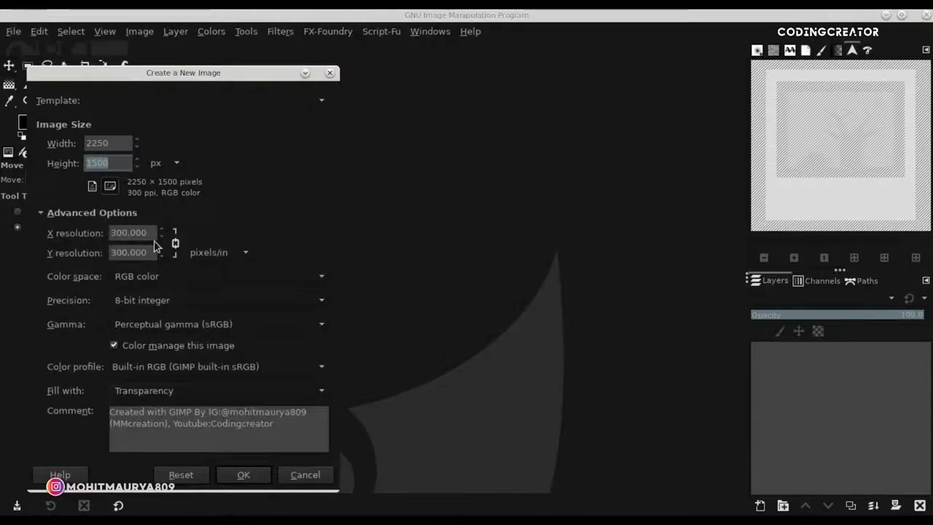
left_click_drag(145, 230, 91, 234)
left_click(200, 392)
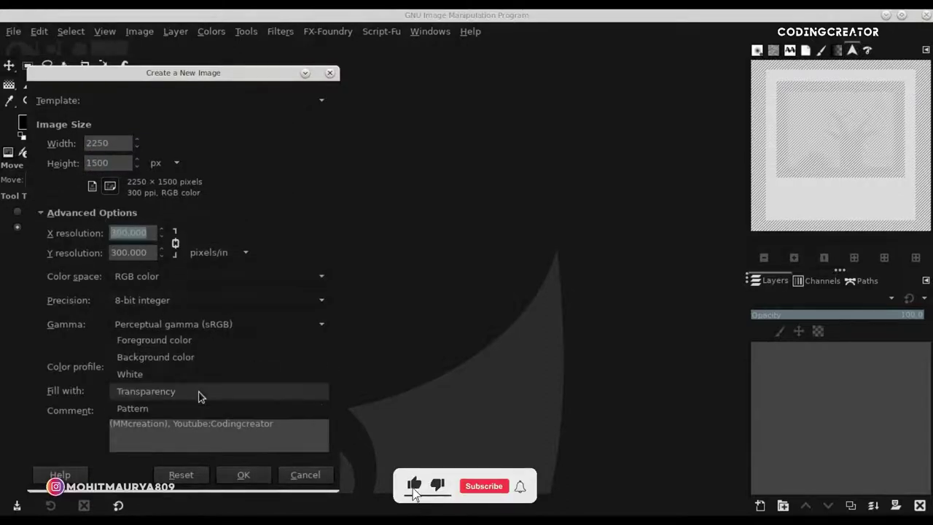
left_click(200, 394)
left_click(231, 474)
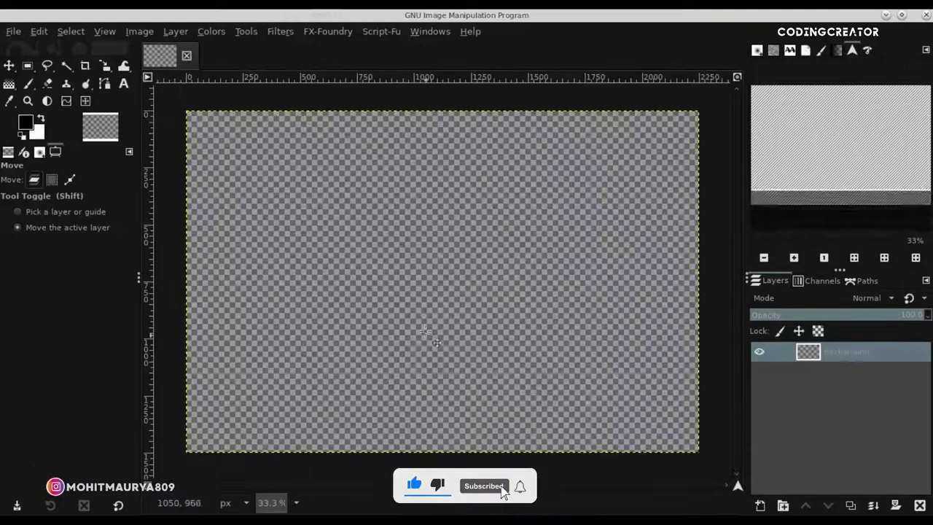
scroll(575, 186, "up", 1, "ctrl")
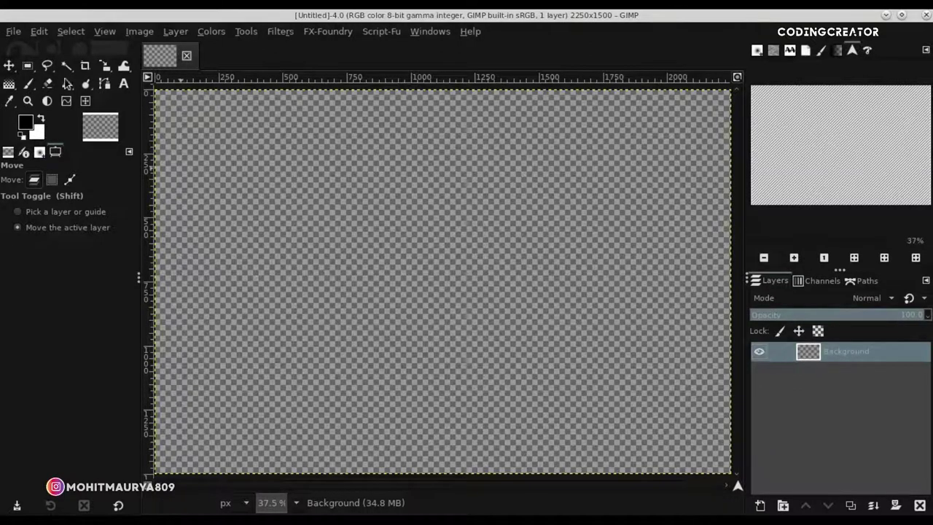
- Open pexels-pixabay-326149.jpg from Stocks Of Big Whale as a converted layer, then zoom out
left_click(12, 33)
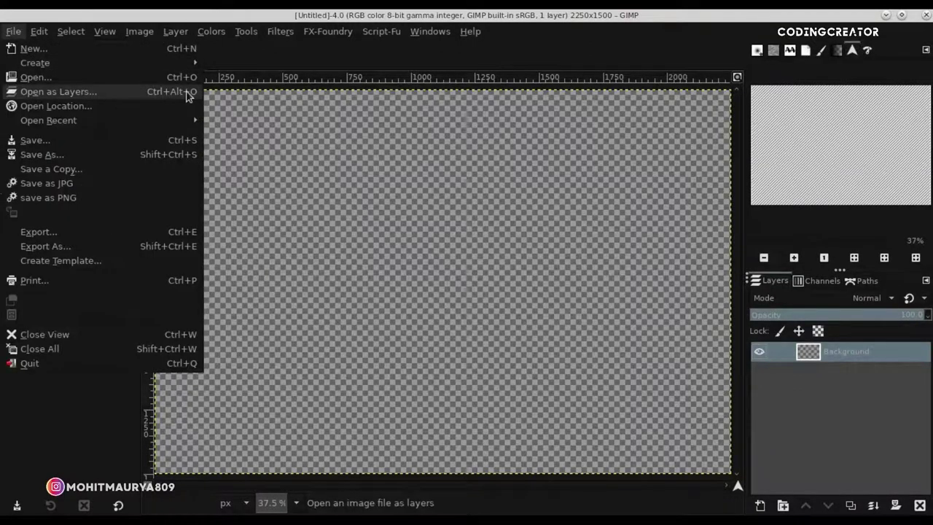
left_click(188, 94)
left_click(122, 328)
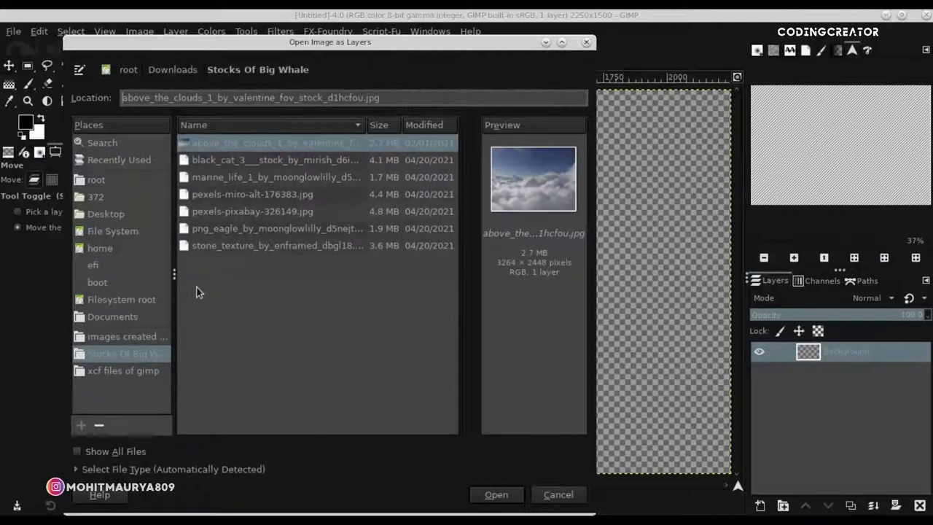
left_click(233, 211)
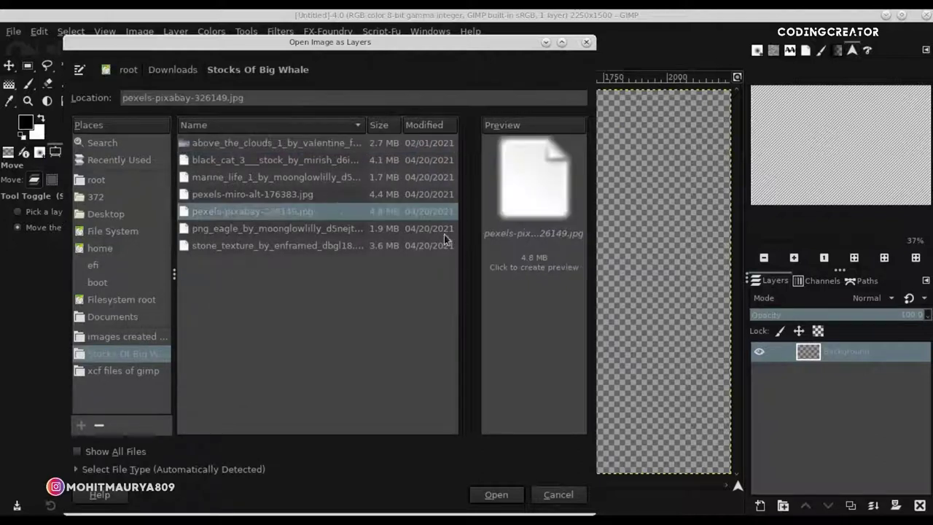
left_click(510, 494)
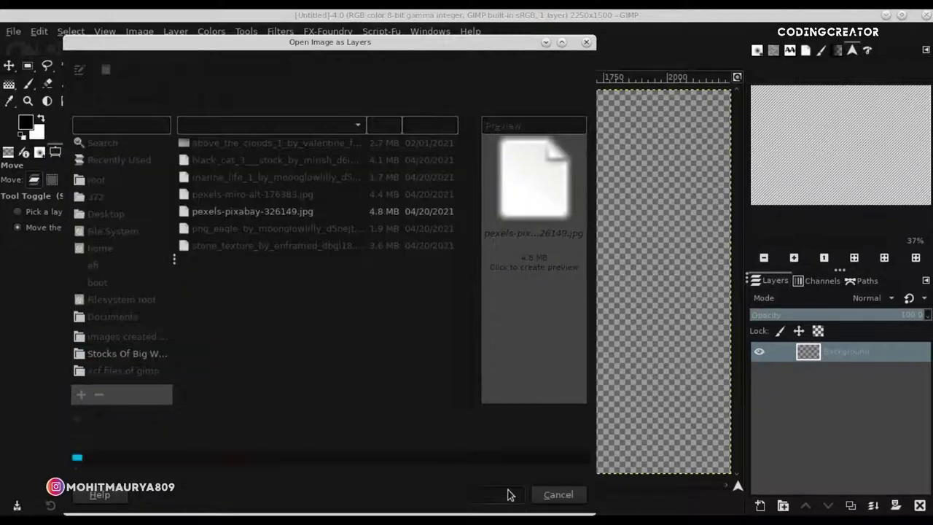
left_click(551, 354)
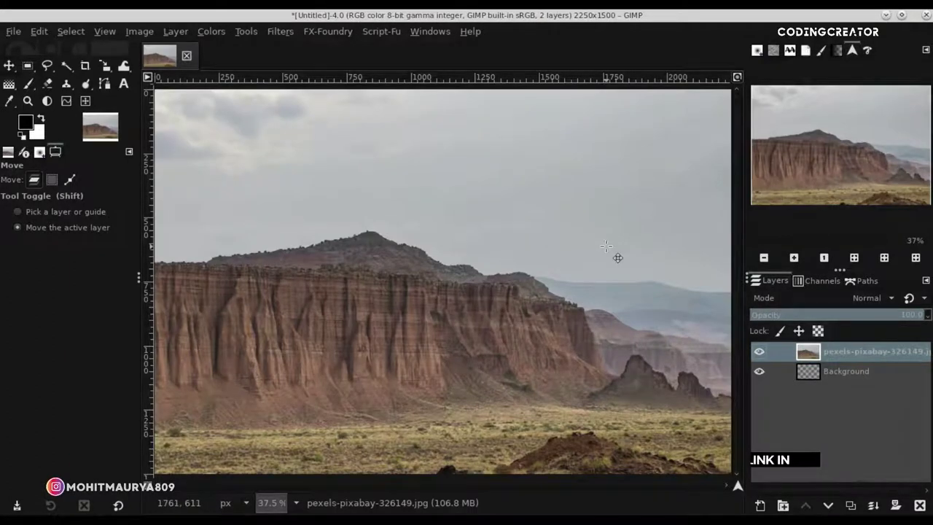
key("minus")
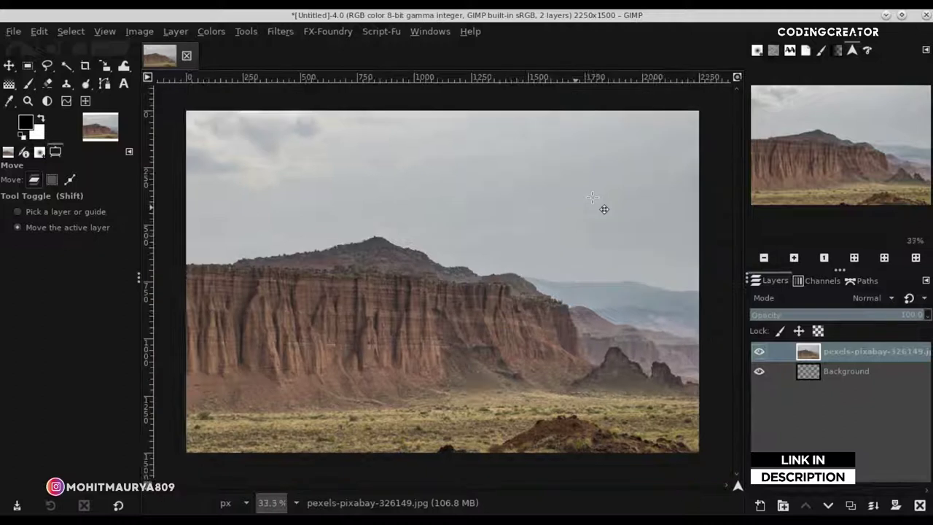
key("minus")
key("minus")
key("minus")
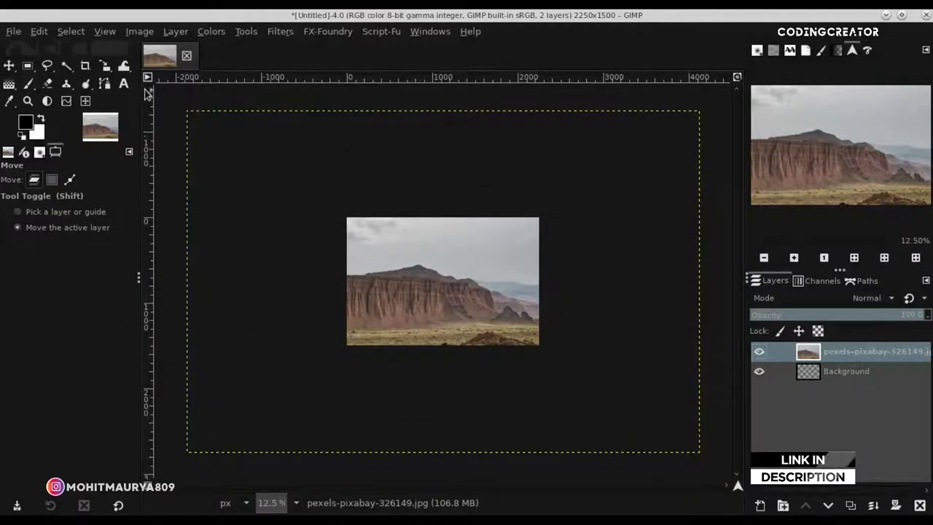
- Flip the cliff photo horizontally, enable Snap to Canvas Edges, and move it down
left_click(105, 67)
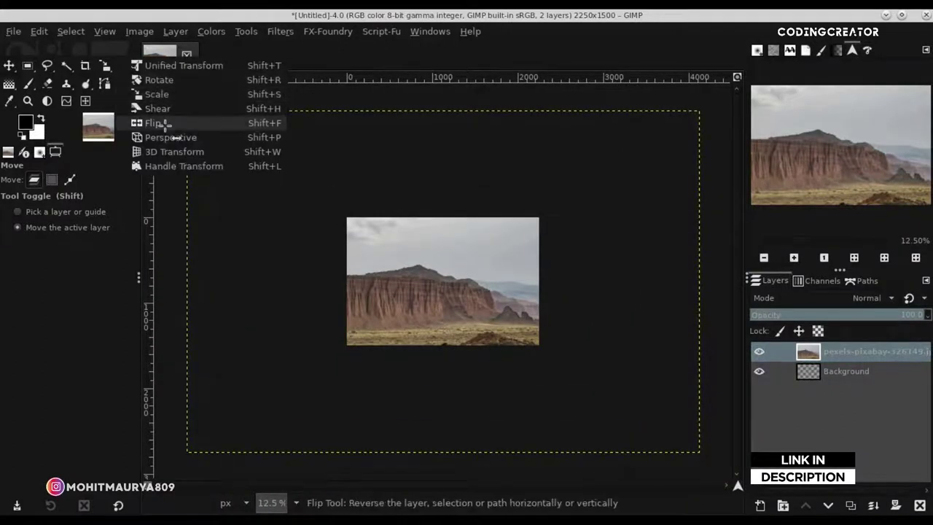
left_click(157, 123)
left_click(393, 265)
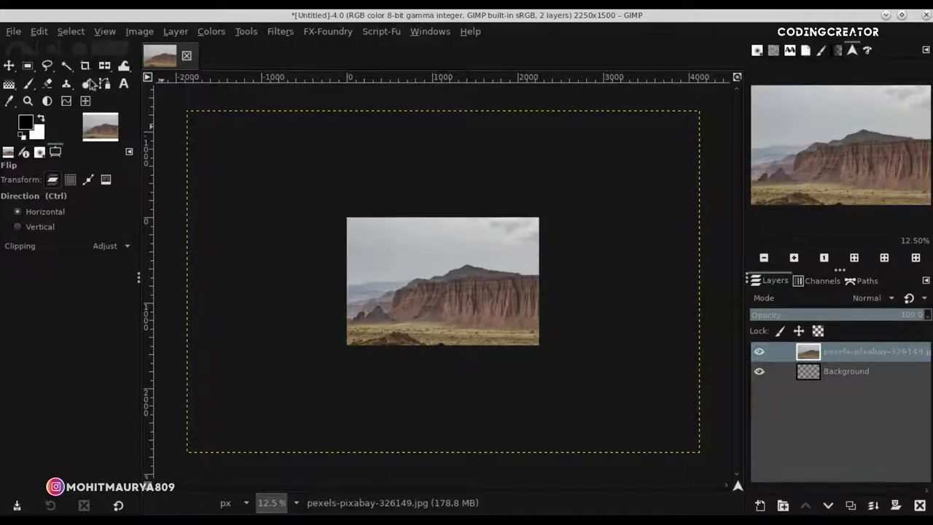
left_click(9, 65)
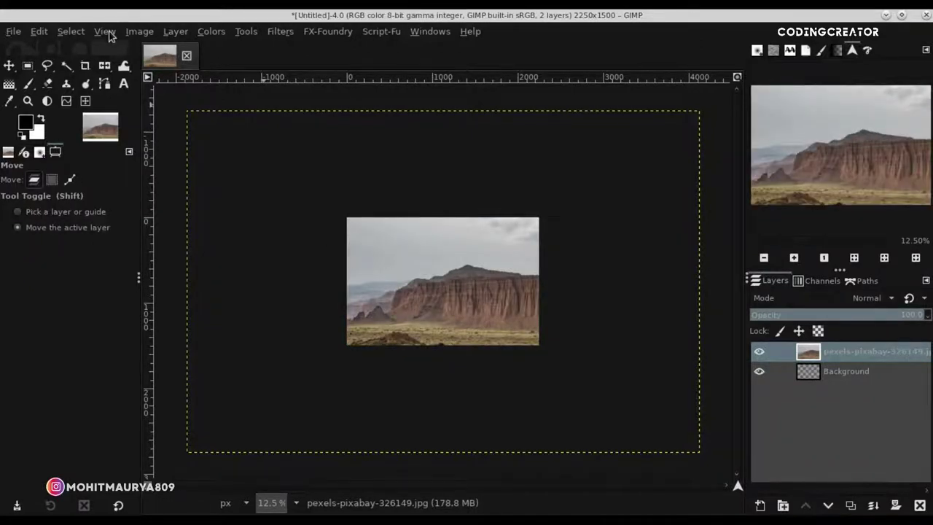
left_click(104, 31)
left_click(130, 343)
left_click_drag(449, 339, 449, 381)
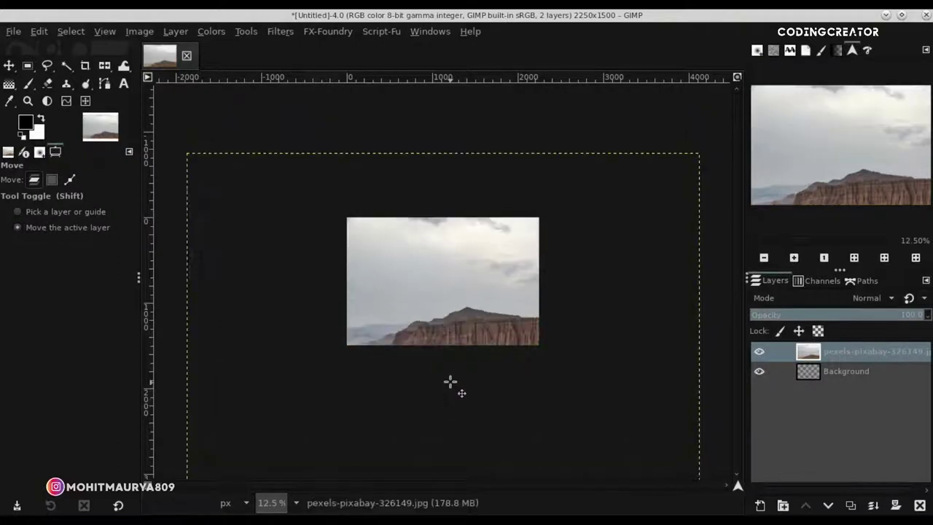
- Scale the cliff layer down to about 2921×1947 and nudge it right to cover the canvas
left_click(189, 95)
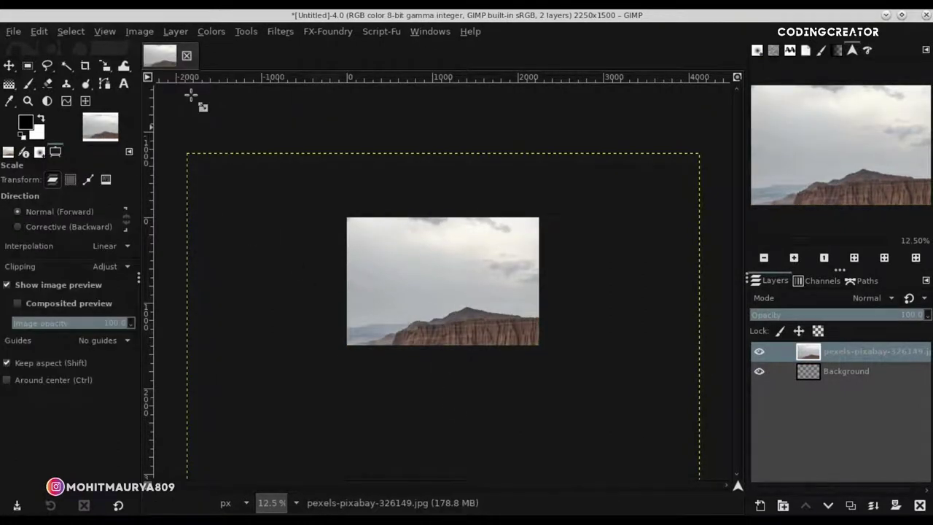
left_click(508, 397)
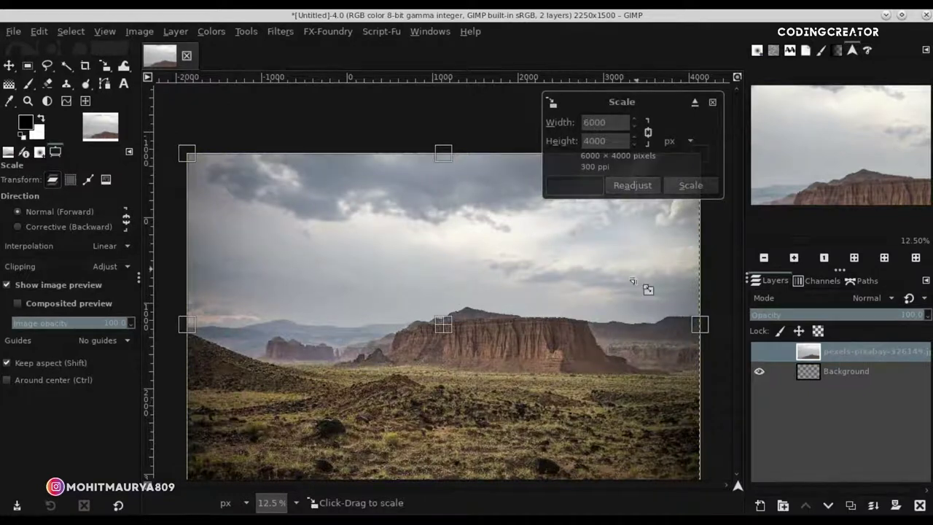
left_click_drag(671, 462, 550, 378)
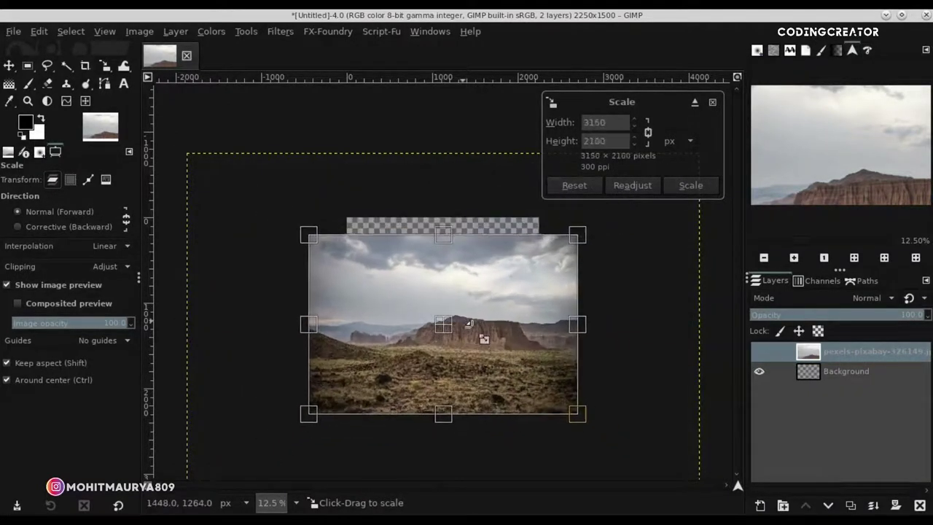
left_click_drag(550, 378, 503, 354)
left_click_drag(455, 334, 444, 318)
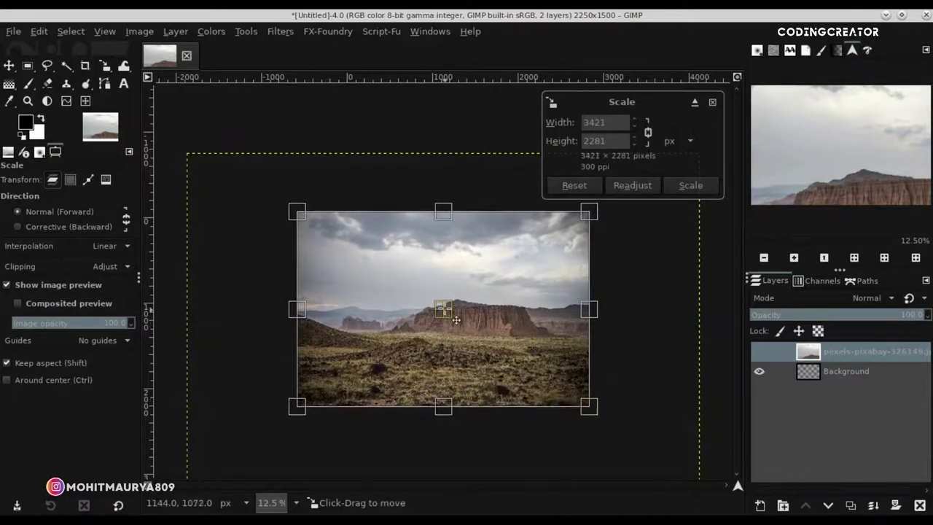
mouse_move(537, 381)
left_mouse_down("ctrl")
mouse_move(495, 360)
mouse_move(458, 316)
left_mouse_up("ctrl")
key("Return")
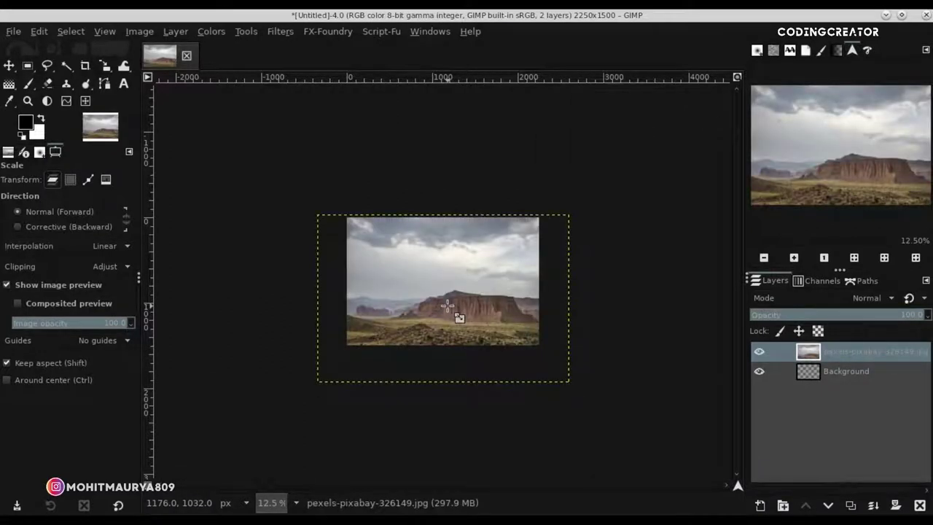
scroll(447, 305, "up", 2)
key("m")
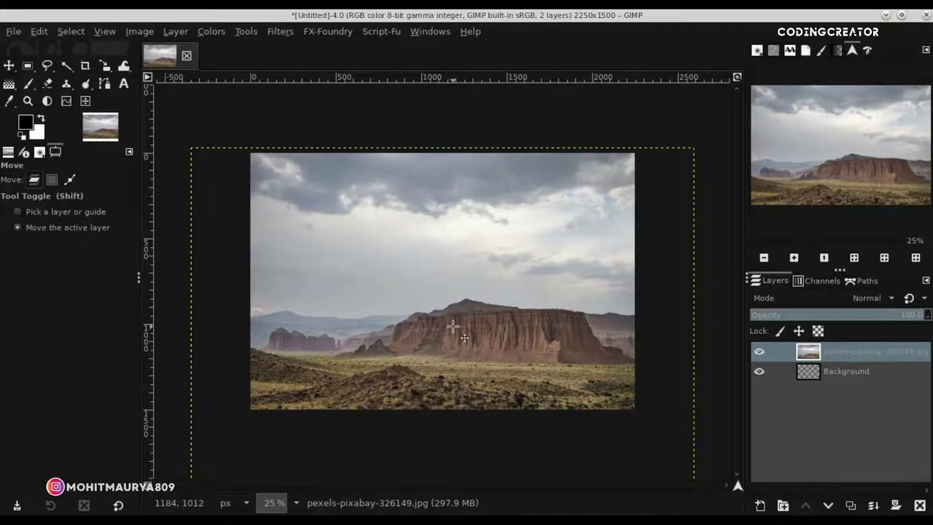
key("Right")
key("Right")
key("Right")
key("Right")
key("Right")
key("Right")
key("Right")
key("Right")
key("Right")
key("Right")
key("Right")
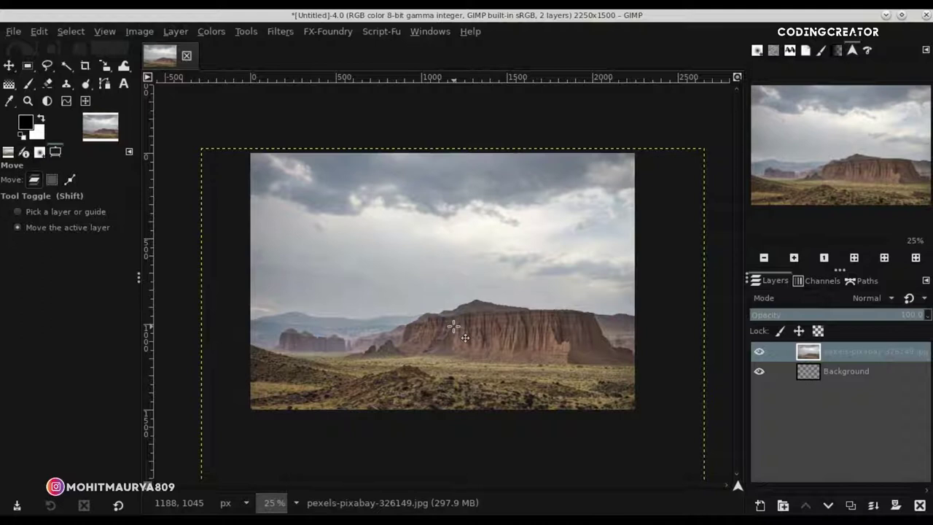
scroll(456, 291, "up", 1)
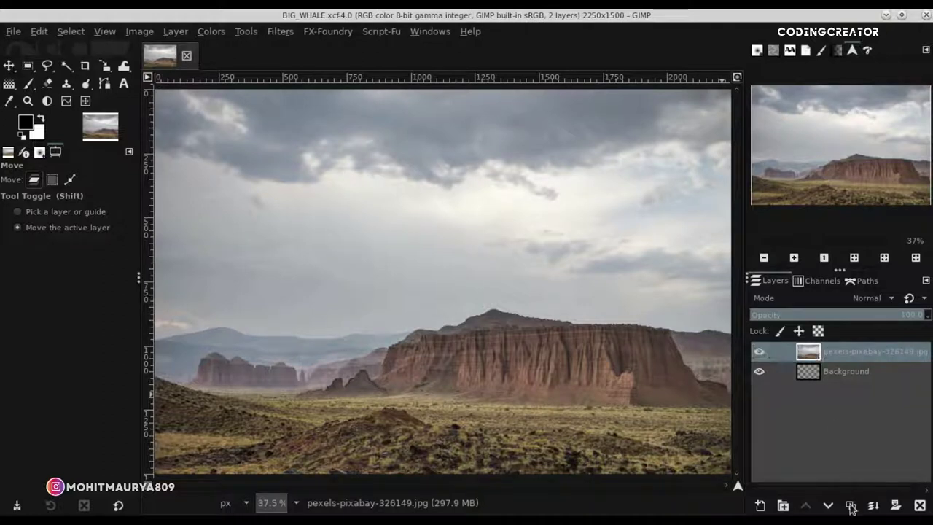
- Duplicate the cliff layer and set a smaller Paintbrush with force 34, undoing a test dab
key("shift+ctrl+d")
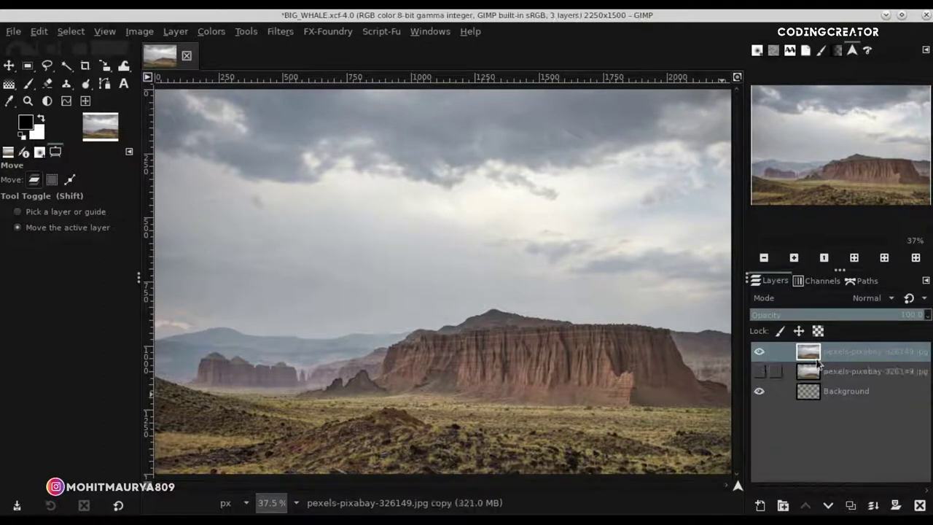
left_click(30, 84)
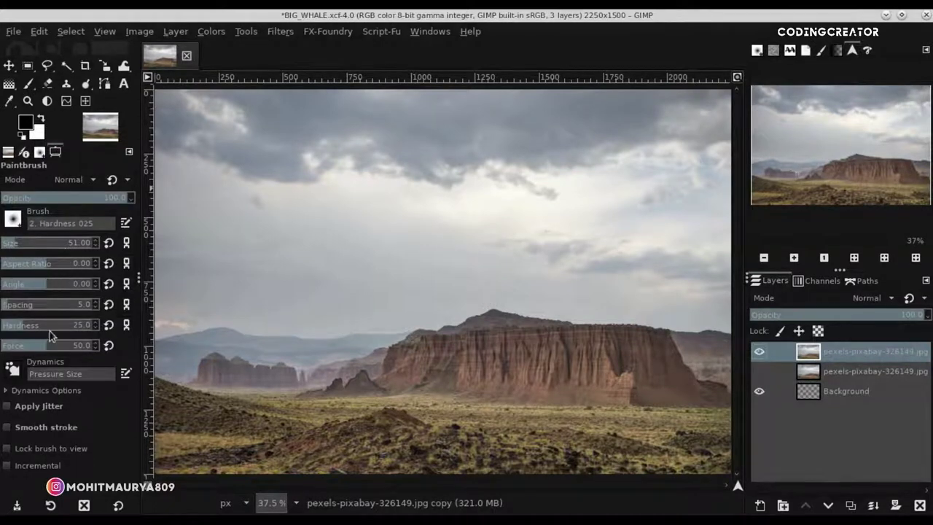
left_click(31, 348)
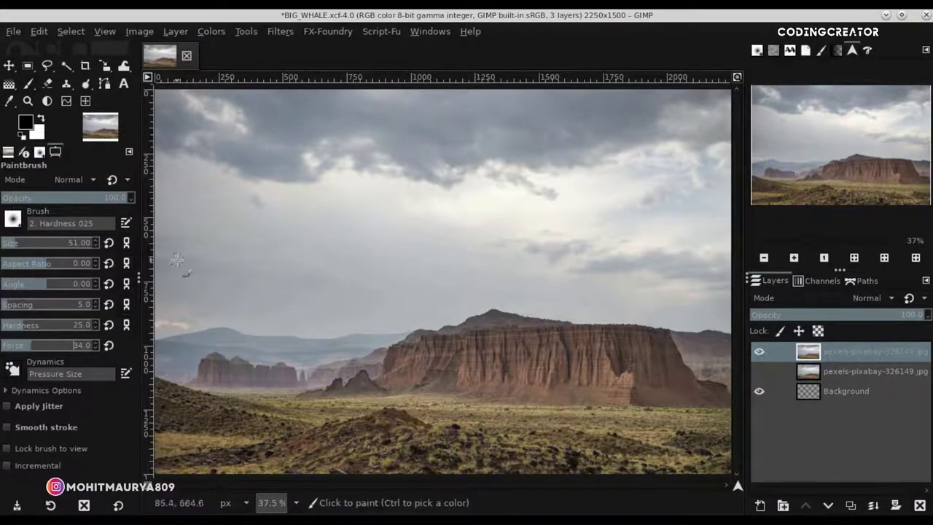
left_click(82, 244)
left_click_drag(78, 244, 74, 246)
type("575")
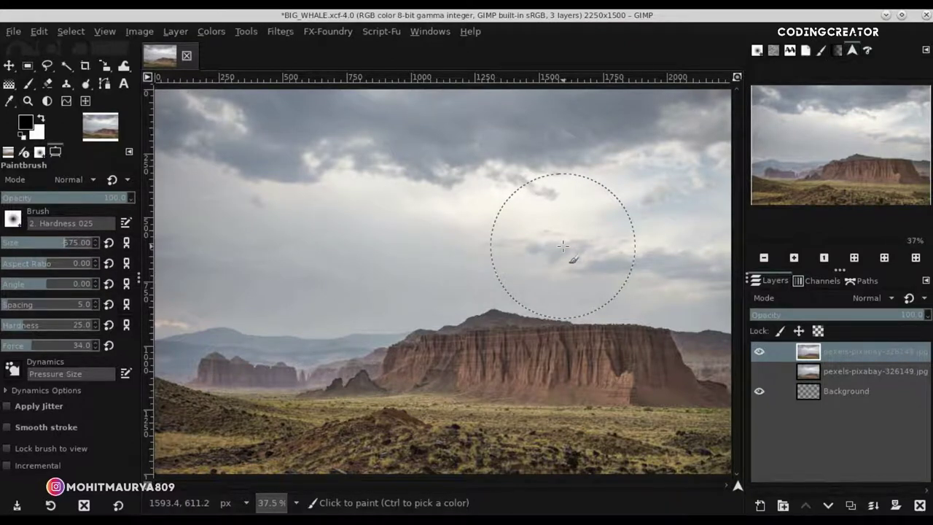
left_click(435, 277)
key("minus")
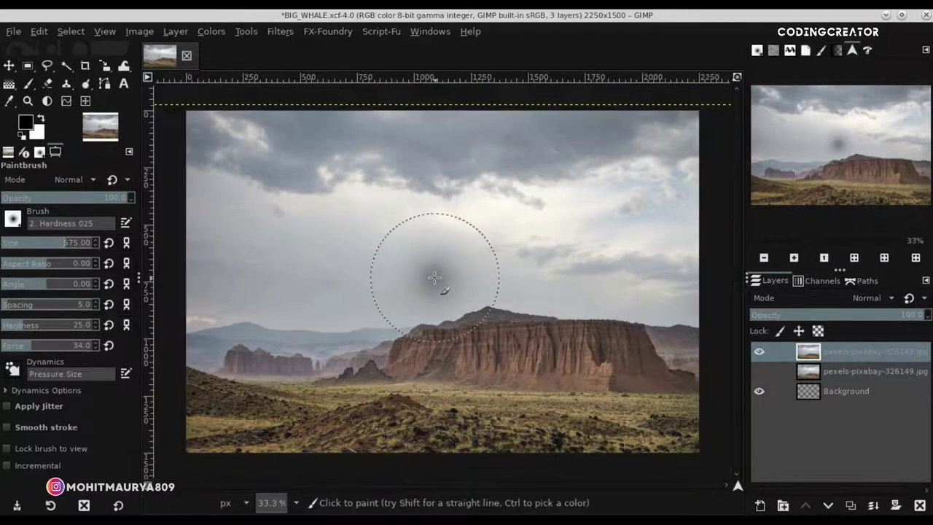
key("ctrl+z")
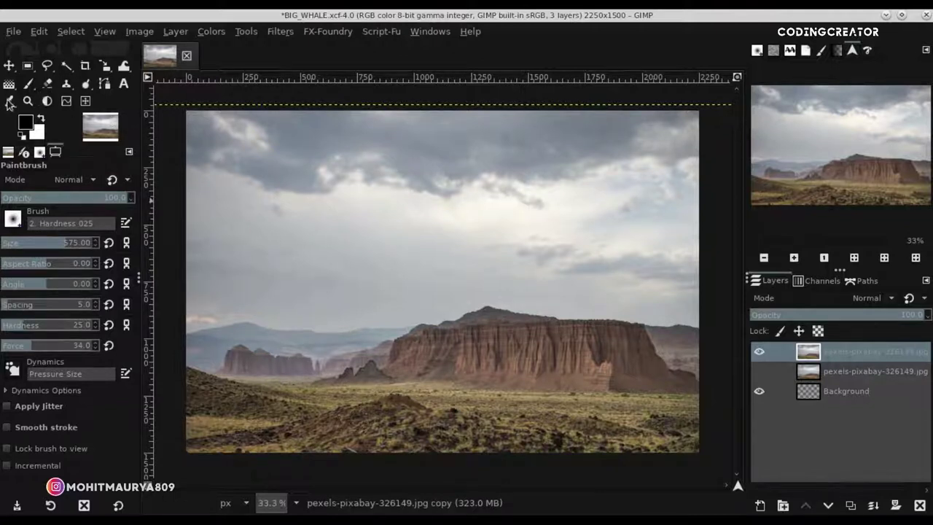
- Sample the sky's light grey and paint fog over the central and left mesas
left_click(9, 102)
left_click(461, 284)
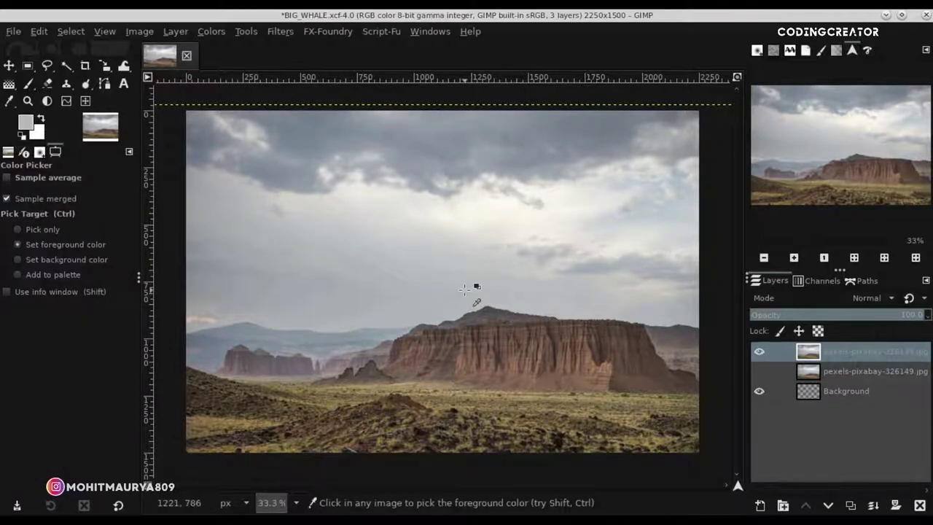
key("p")
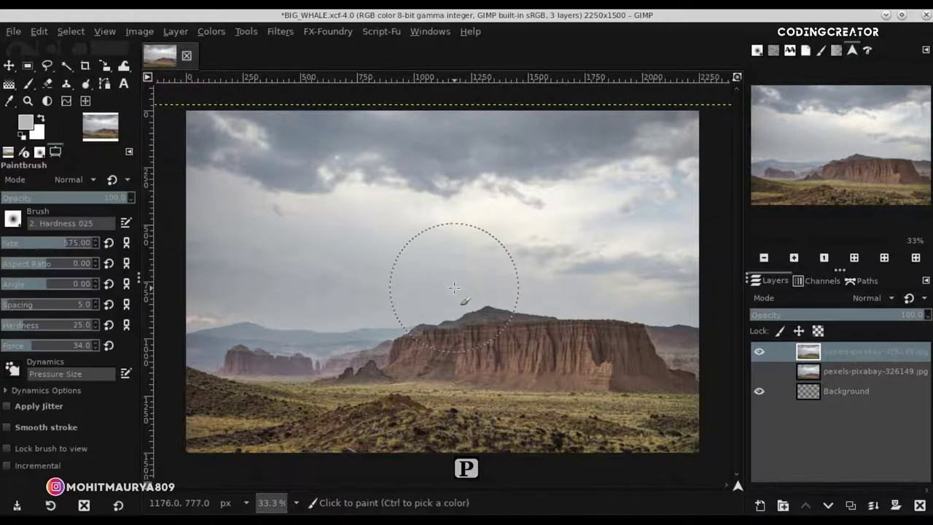
mouse_move(457, 302)
left_mouse_down()
mouse_move(472, 292)
mouse_move(532, 291)
mouse_move(631, 314)
mouse_move(671, 301)
mouse_move(531, 302)
left_mouse_up()
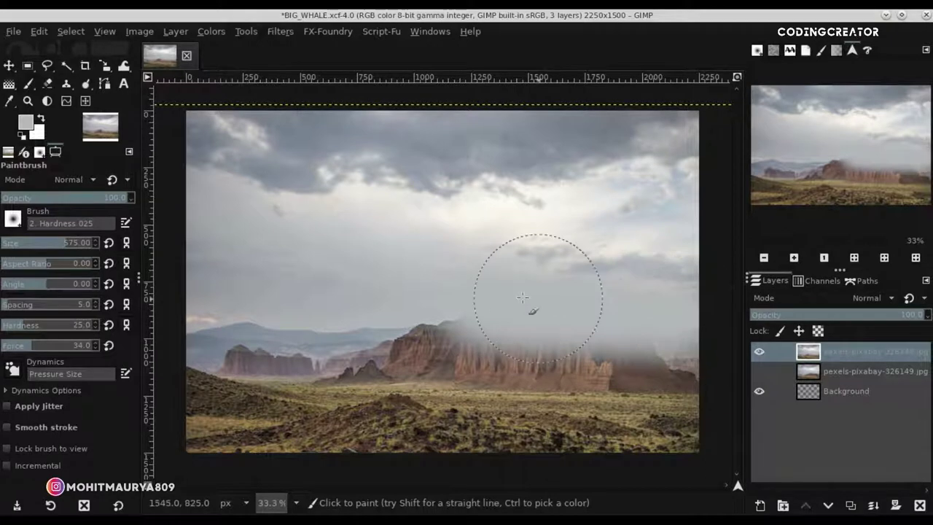
left_click_drag(453, 302, 430, 307)
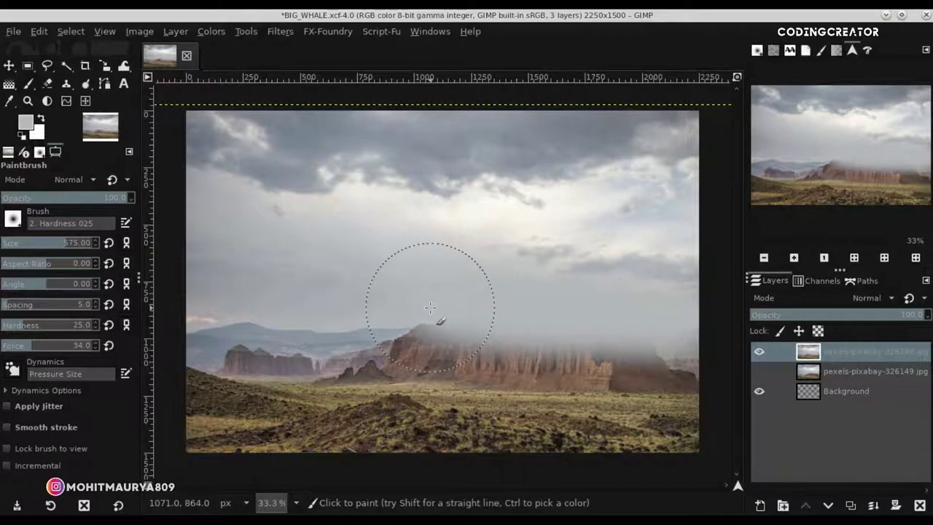
key("o")
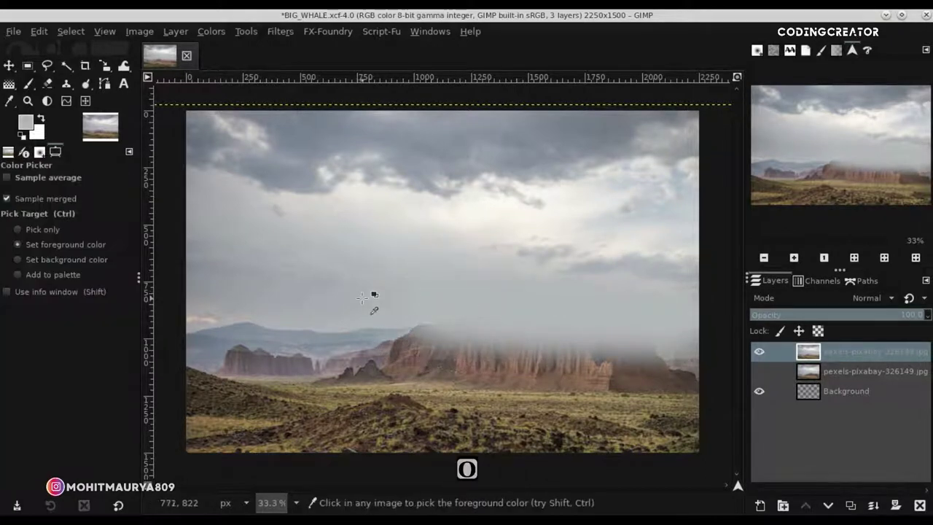
key("p")
mouse_move(347, 282)
left_mouse_down()
mouse_move(381, 313)
mouse_move(372, 319)
left_mouse_up()
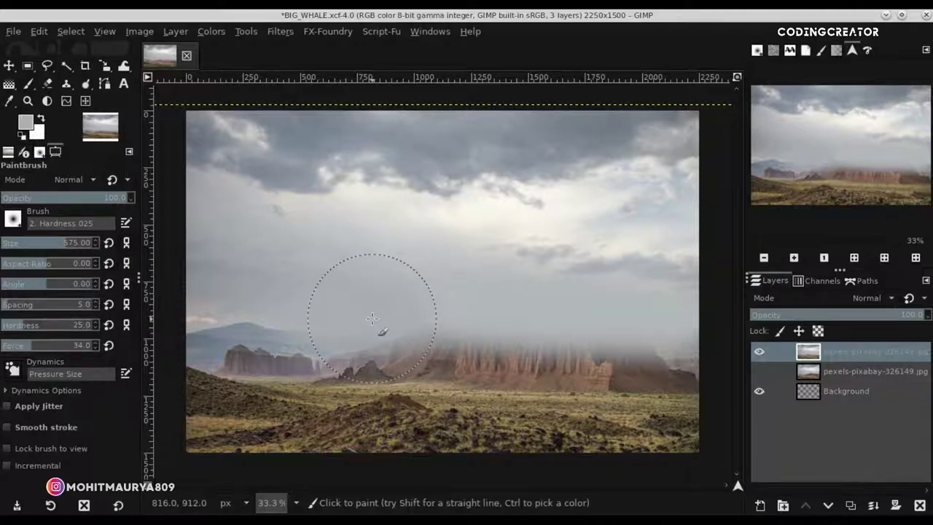
key("o")
key("p")
mouse_move(271, 310)
left_mouse_down()
mouse_move(209, 312)
mouse_move(306, 322)
left_mouse_up()
- Resample sky greys and paint fog across the central mesas
key("o")
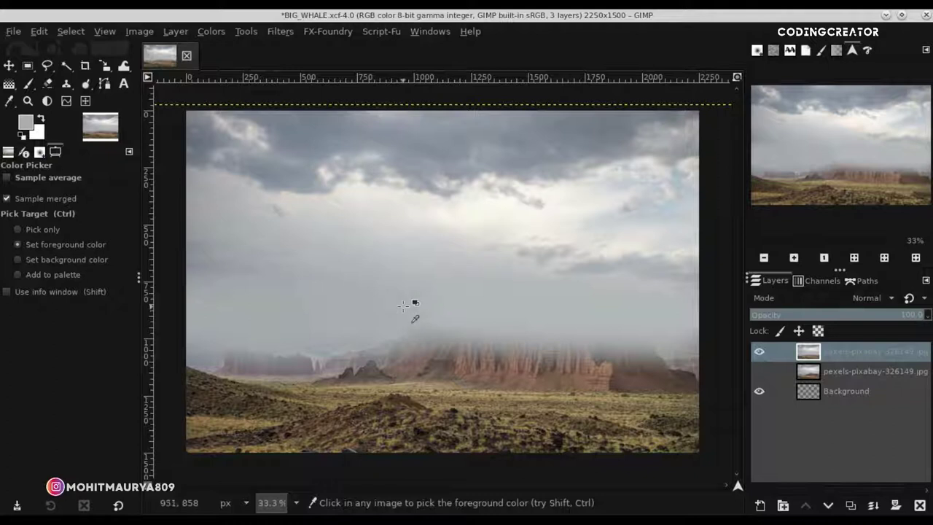
key("p")
key("o")
key("p")
left_click_drag(473, 319, 447, 308)
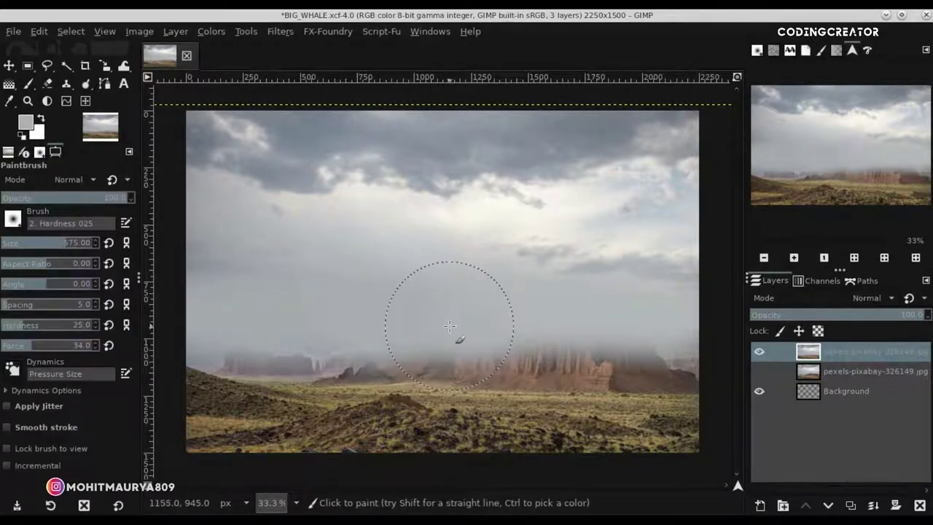
key("o")
key("p")
mouse_move(542, 319)
left_mouse_down()
mouse_move(517, 291)
mouse_move(551, 309)
mouse_move(687, 332)
left_mouse_up()
- Paint more fog over the left mesas, sampling further sky greys
key("o")
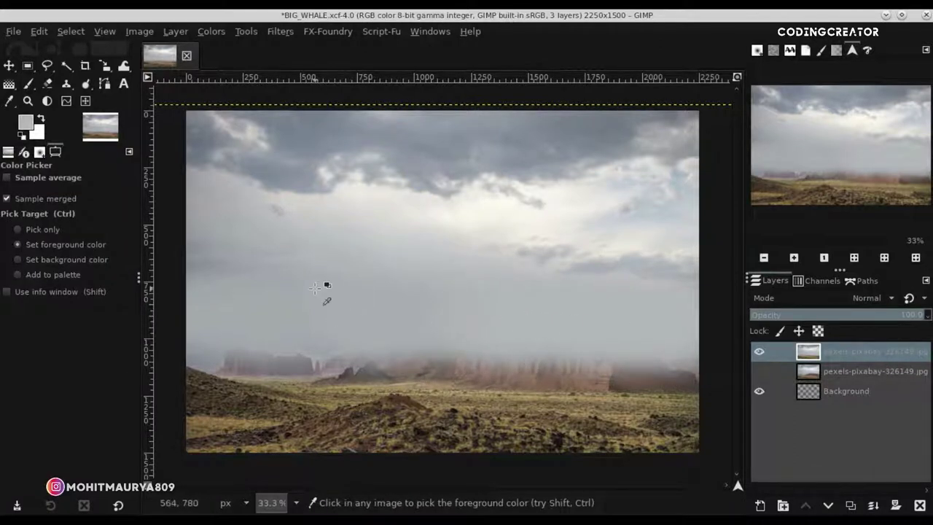
key("p")
left_click_drag(281, 298, 240, 291)
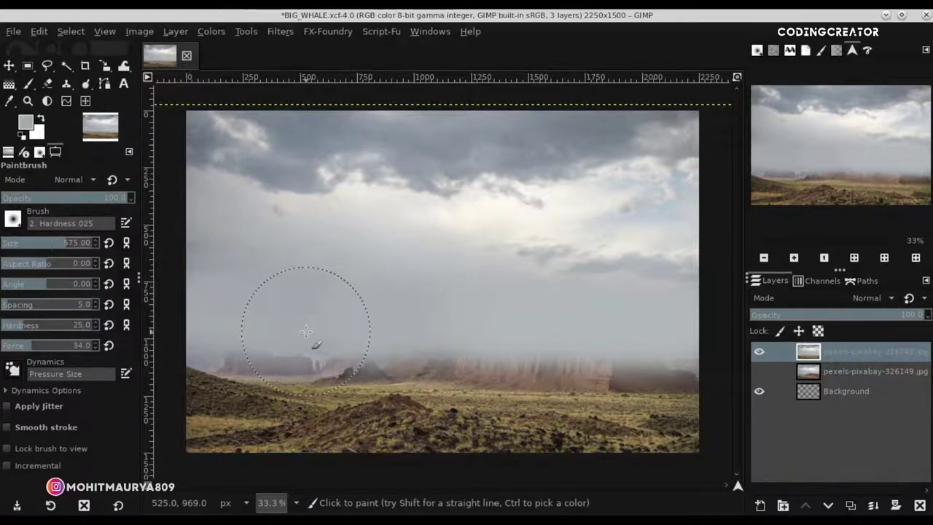
left_click(514, 324, "ctrl")
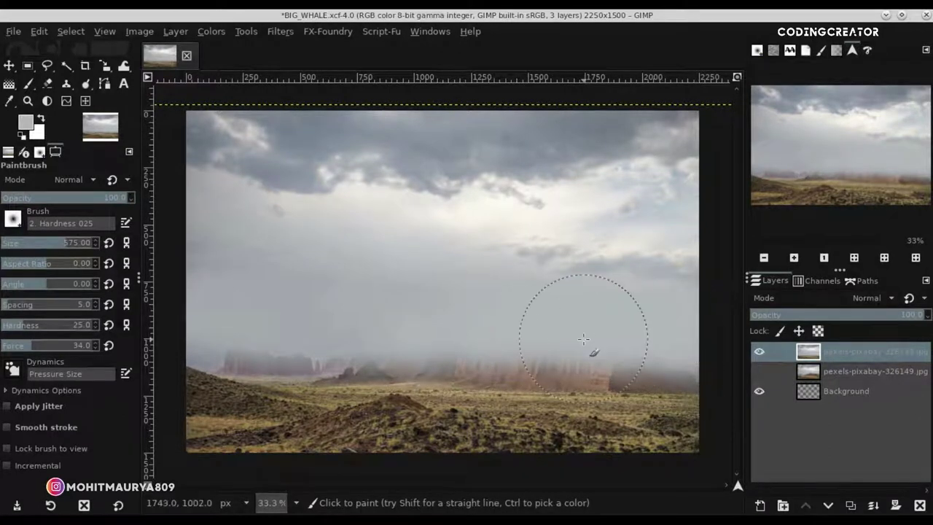
left_click(232, 317, "ctrl")
key("o")
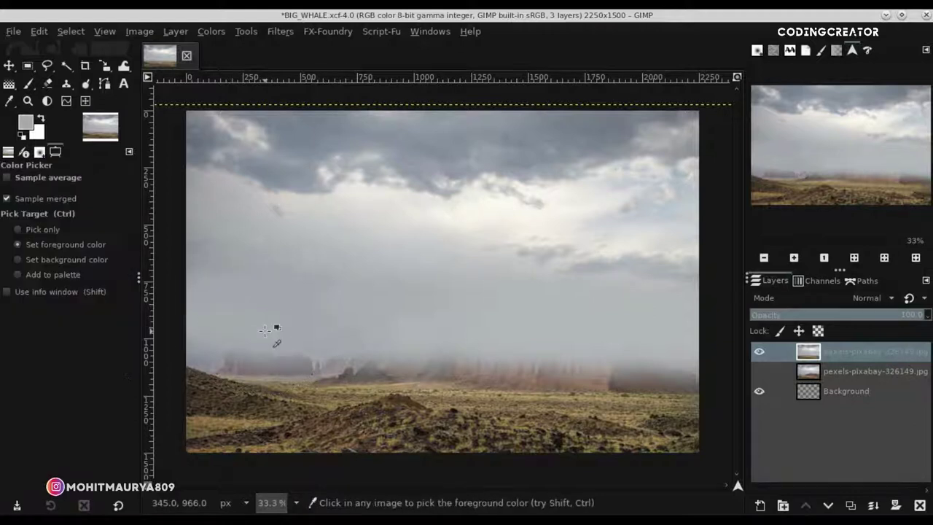
left_click(9, 67)
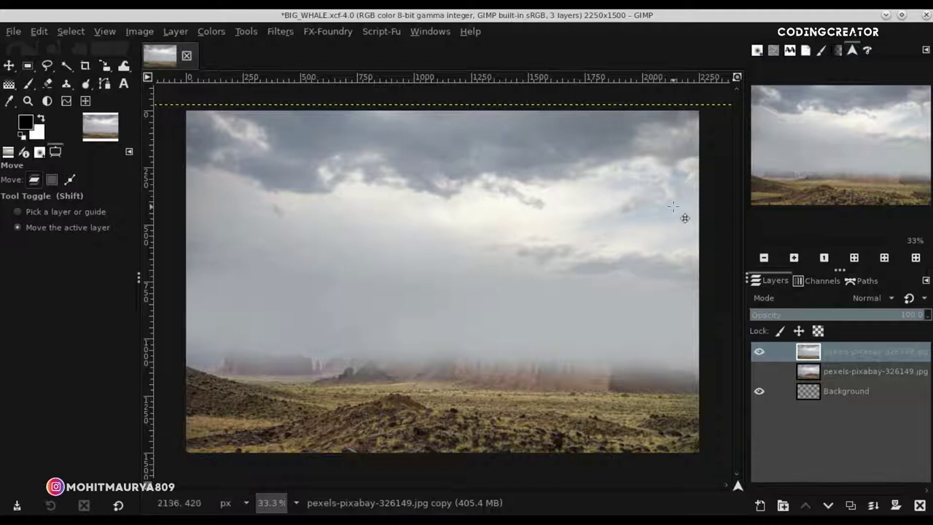
- Duplicate the second photo layer, move the copy below Background, and save
left_click(758, 352)
left_click(758, 351)
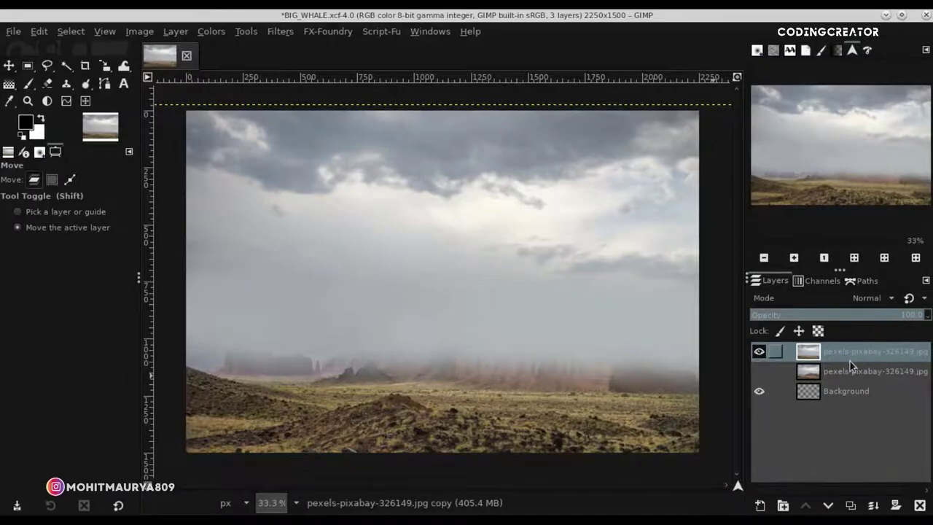
left_click(850, 372)
left_click(851, 503)
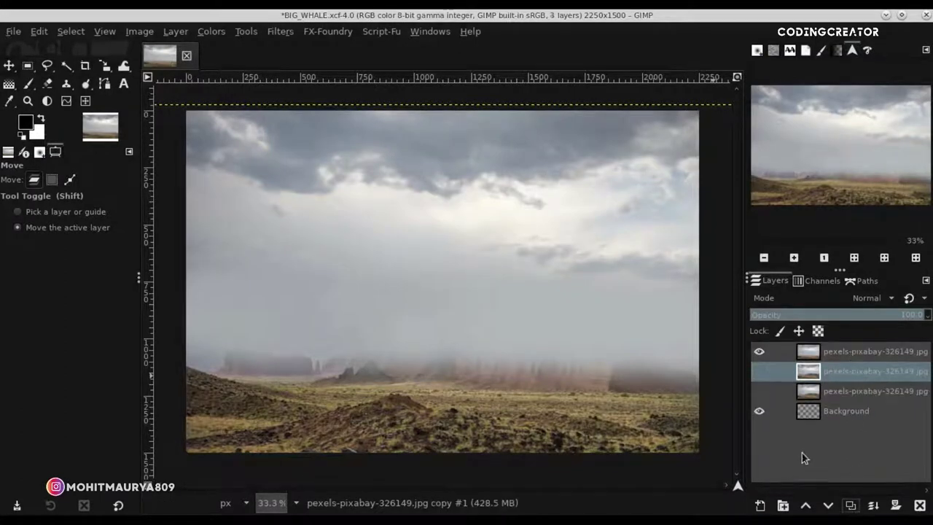
left_click_drag(830, 393, 833, 431)
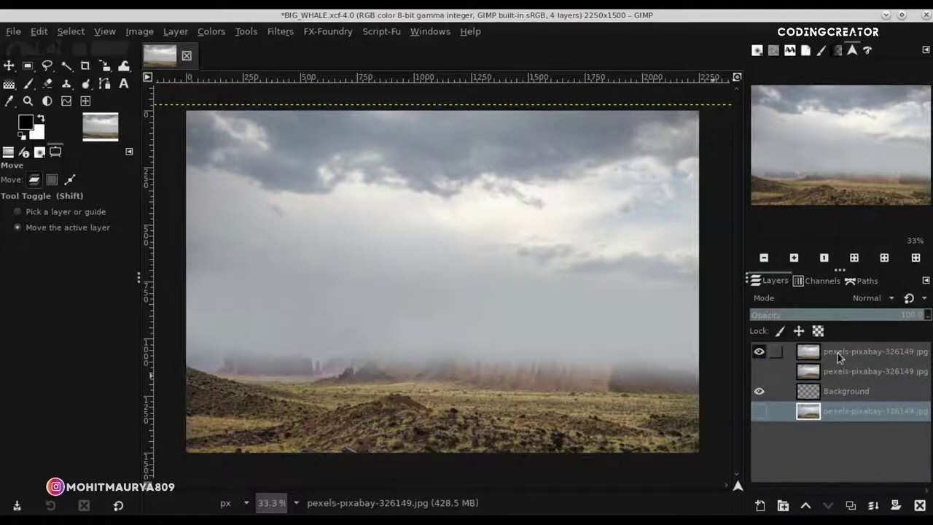
left_click(837, 353)
key("ctrl+s")
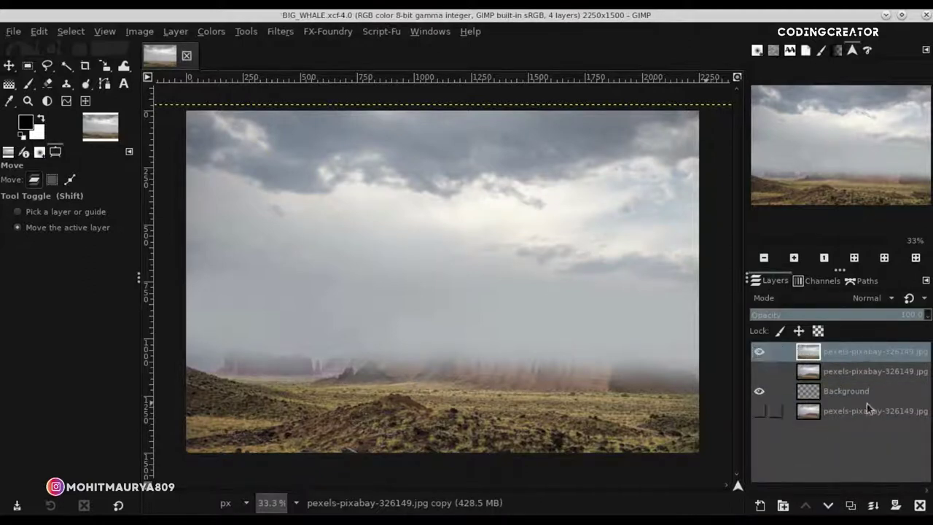
- Add a white mask to the top layer and paint out the landscape, softening at 45.9 opacity
left_click(895, 506)
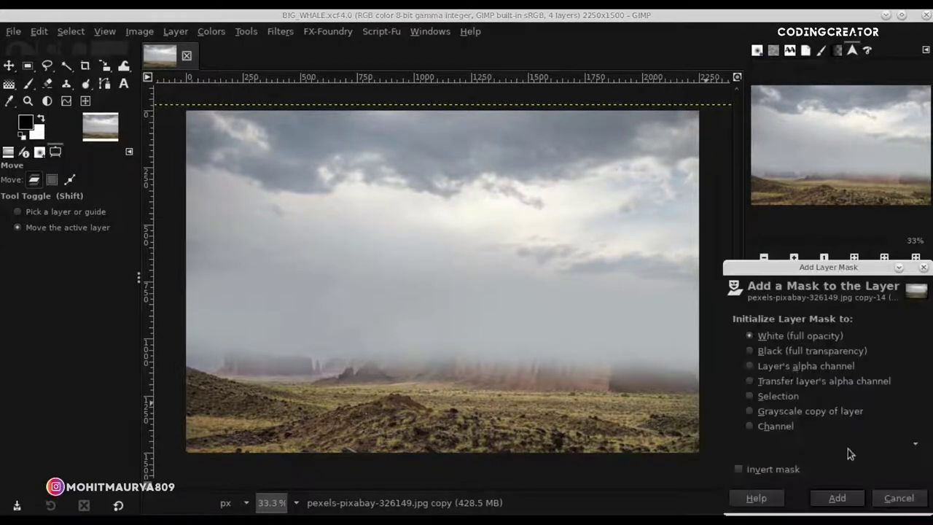
left_click(834, 497)
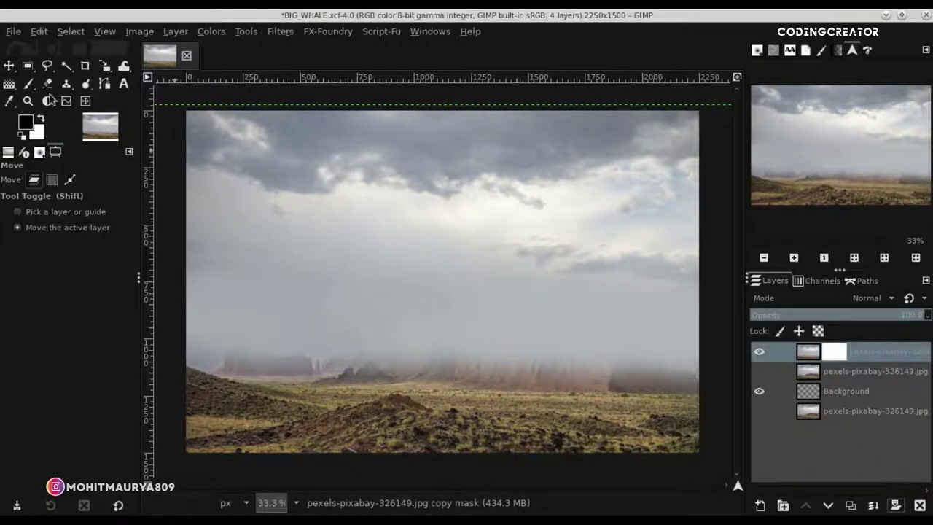
left_click(29, 85)
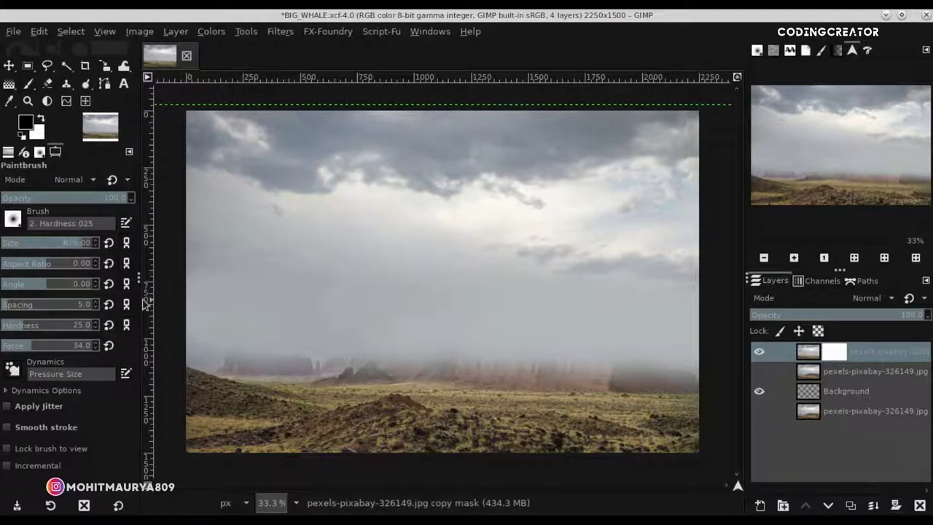
mouse_move(177, 391)
left_mouse_down()
mouse_move(265, 396)
mouse_move(218, 400)
mouse_move(222, 431)
left_mouse_up()
mouse_move(375, 416)
left_mouse_down()
mouse_move(333, 395)
mouse_move(423, 419)
mouse_move(721, 416)
mouse_move(381, 387)
mouse_move(251, 408)
left_mouse_up()
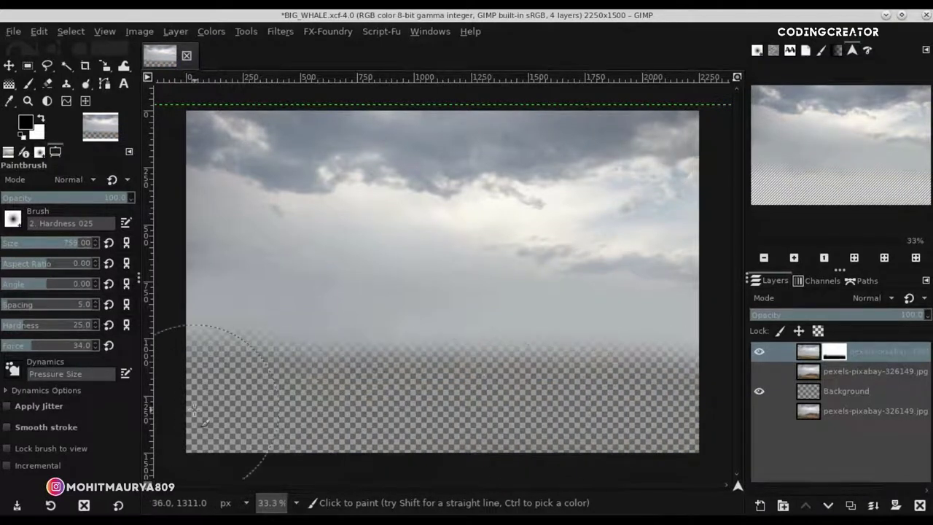
left_click_drag(388, 405, 687, 395)
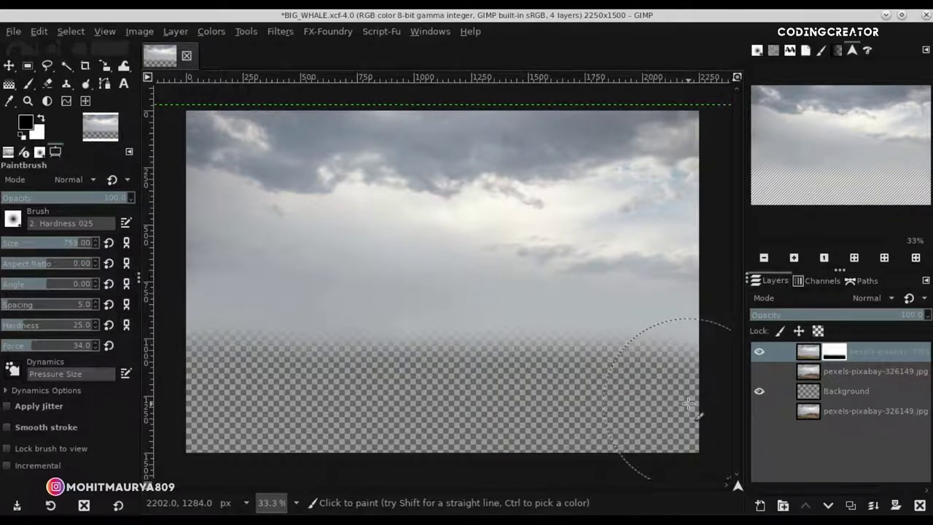
left_click(24, 345)
left_click(60, 197)
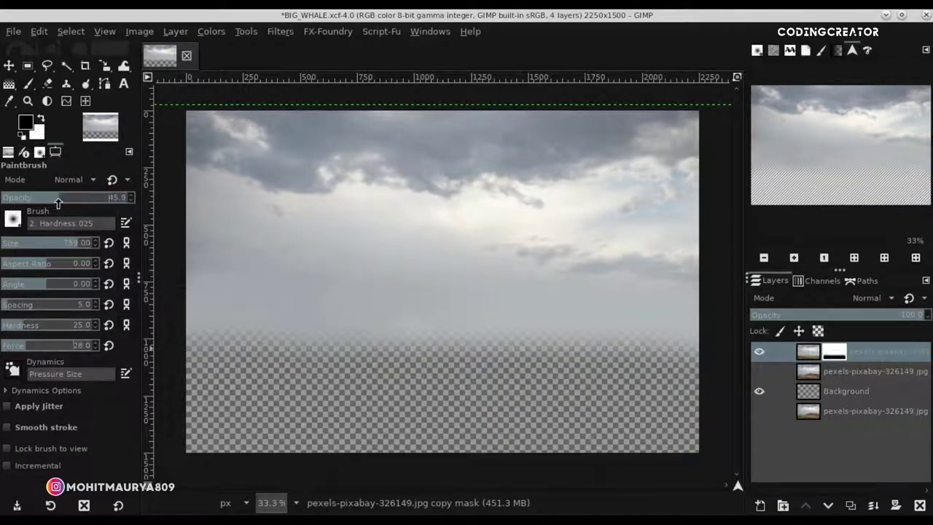
left_click_drag(194, 360, 308, 368)
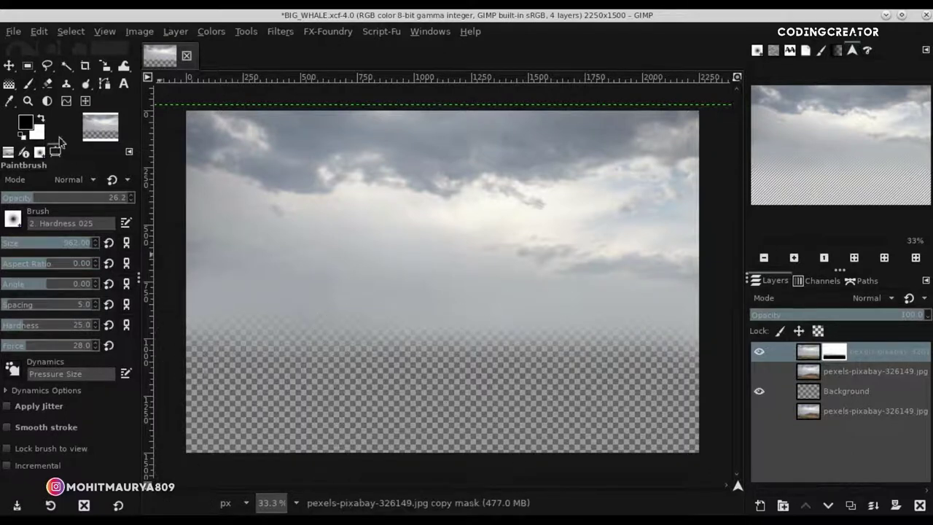
left_click(8, 66)
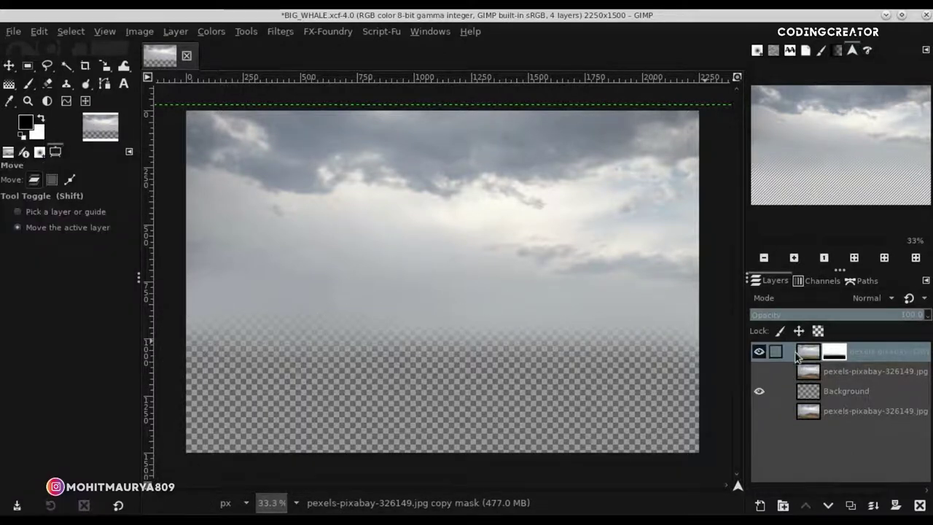
- Save, then open the above-the-clouds photo as a new layer
key("ctrl+s")
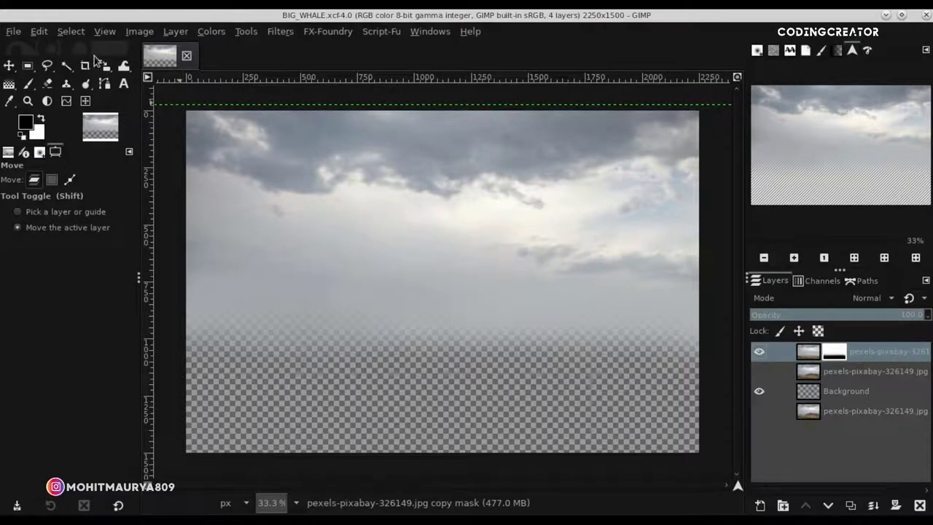
left_click(13, 32)
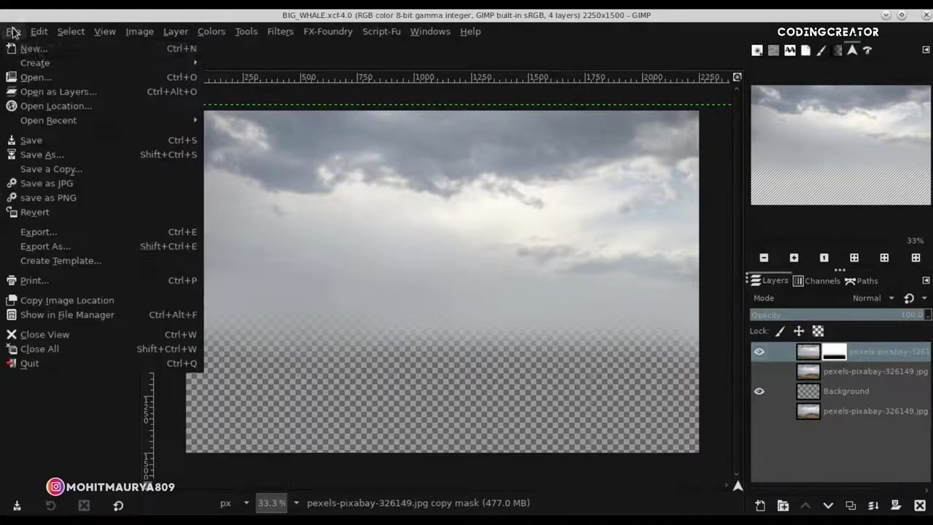
left_click(170, 90)
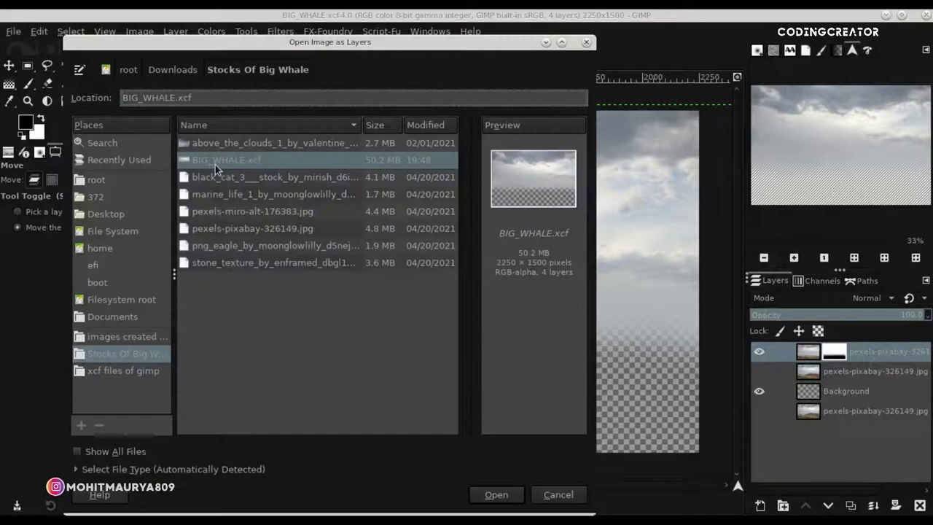
left_click(281, 145)
left_click(502, 495)
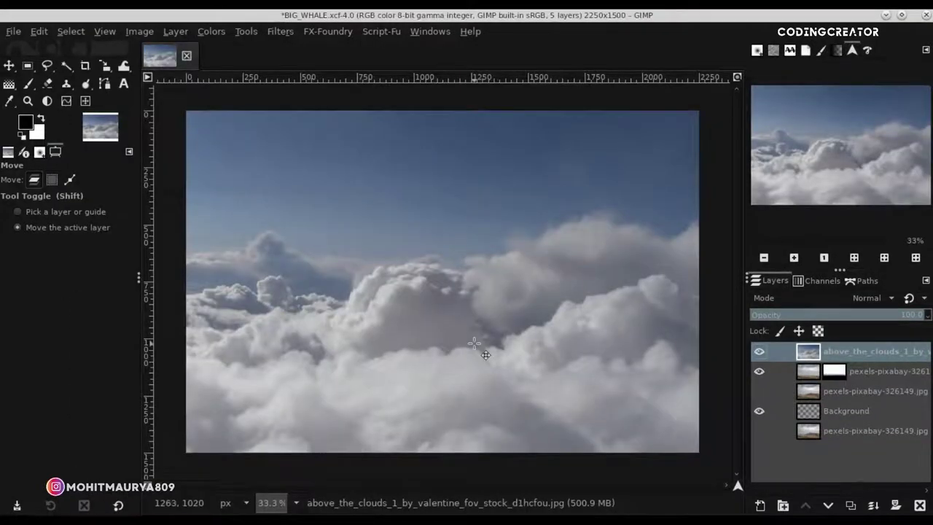
scroll(475, 343, "down", 1)
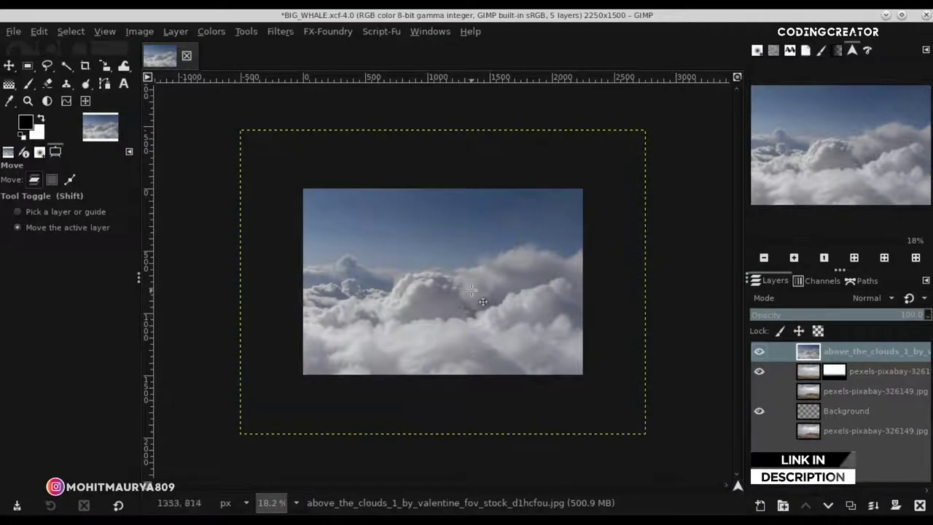
- Shrink the cloud layer, mirror it horizontally, and shift it down slightly
left_click(103, 66)
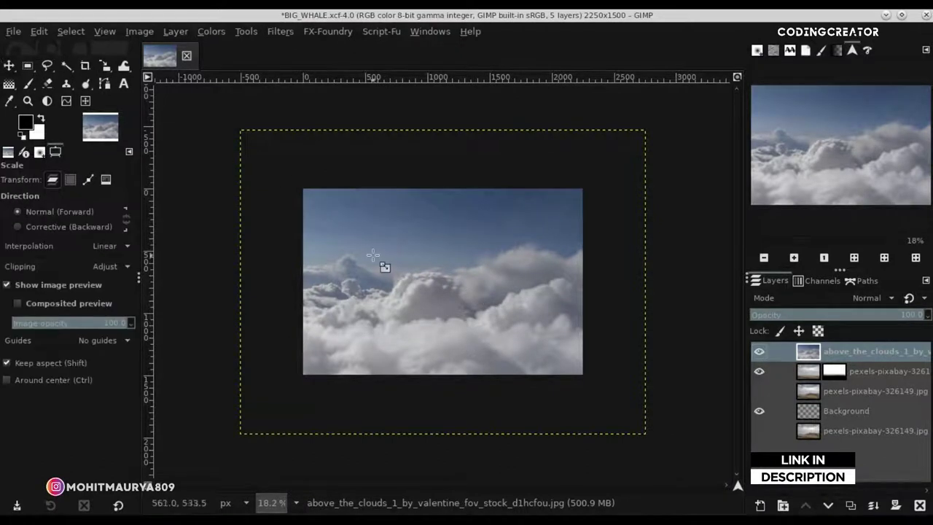
left_click(379, 261)
mouse_move(252, 139)
left_mouse_down()
mouse_move(404, 263)
mouse_move(330, 229)
left_mouse_up()
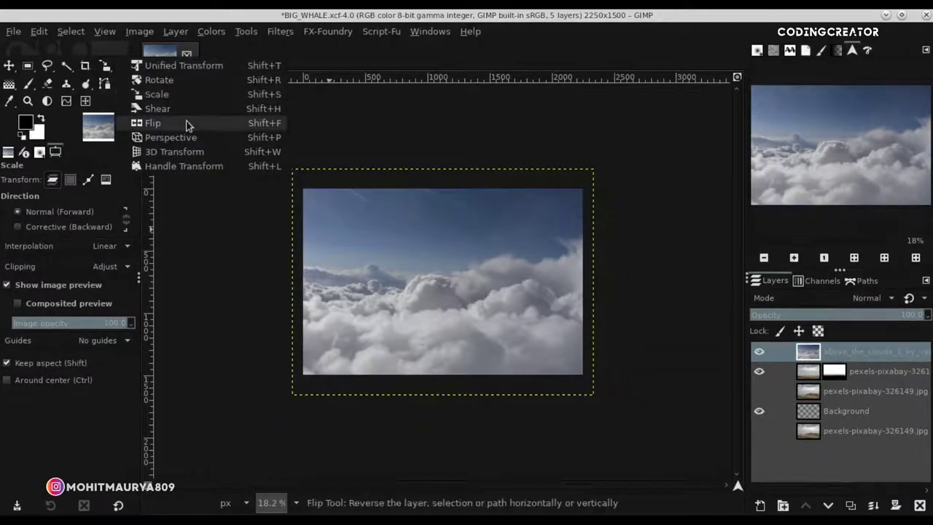
left_click(187, 123)
left_click(410, 241)
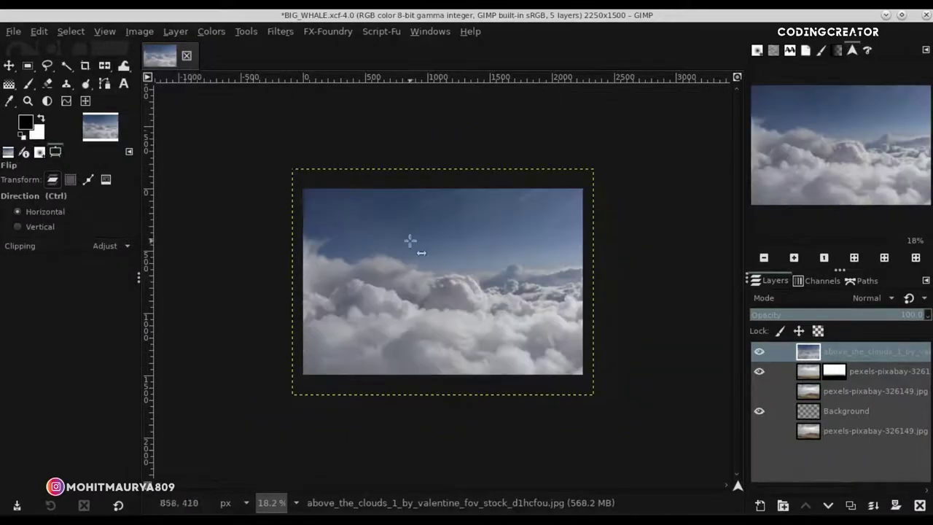
left_click(10, 66)
left_click_drag(408, 242, 409, 261)
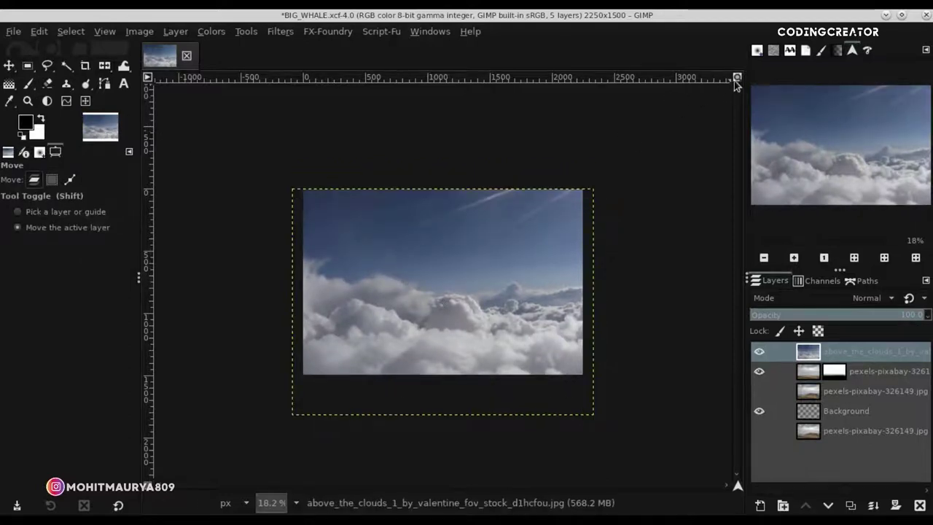
left_click(736, 78)
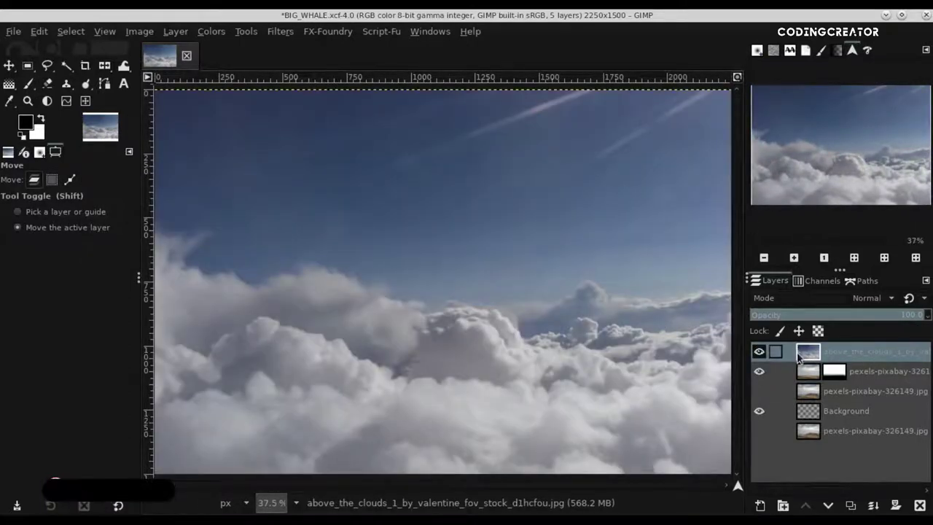
key("grave")
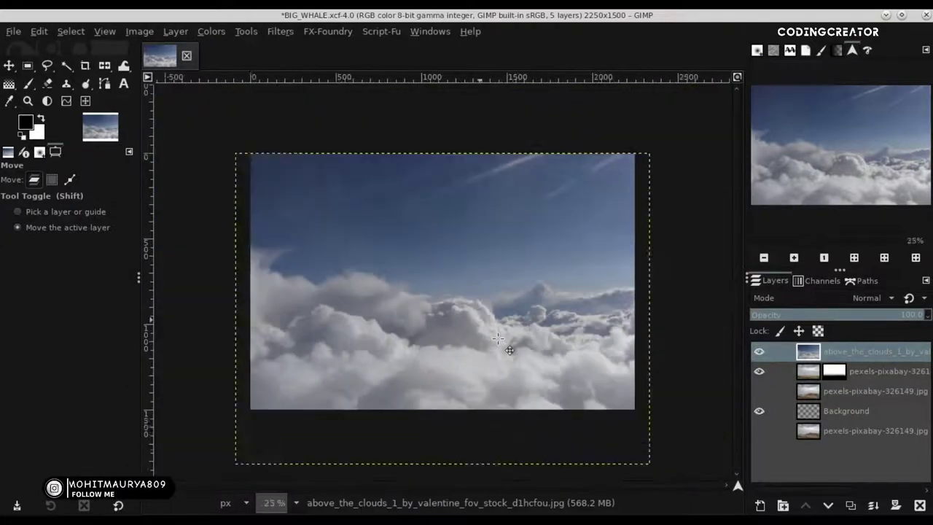
- Resize the cloud layer's edges to 2250 px wide and 1153 px high
right_click(106, 66)
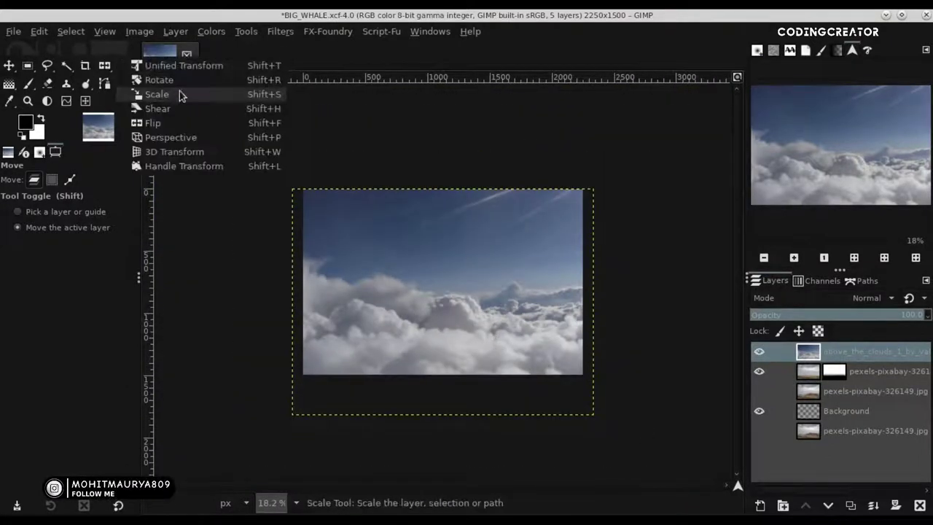
left_click(182, 95)
left_click(402, 277)
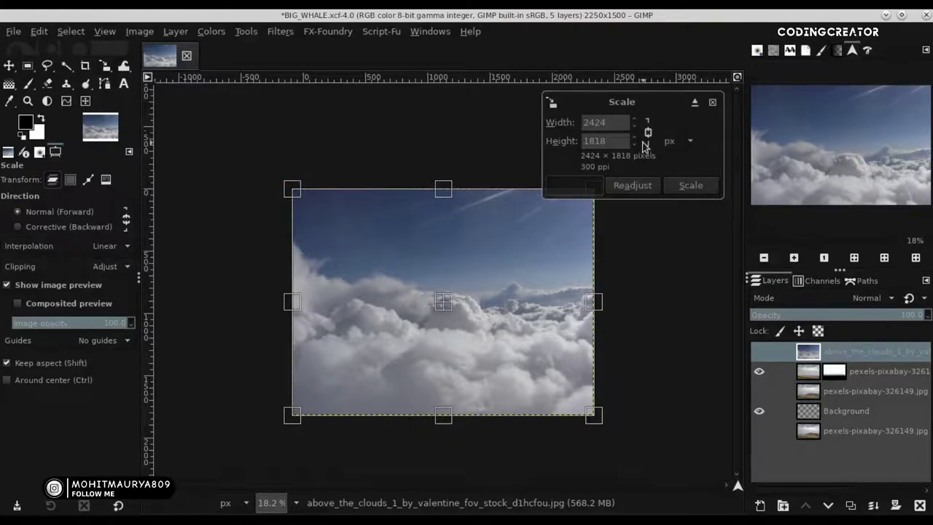
left_click_drag(292, 301, 307, 301)
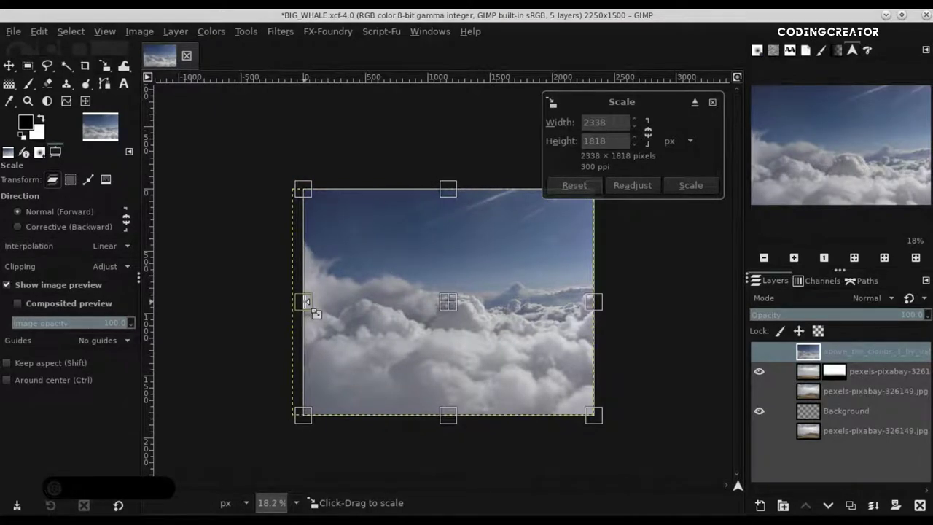
left_click_drag(595, 300, 585, 301)
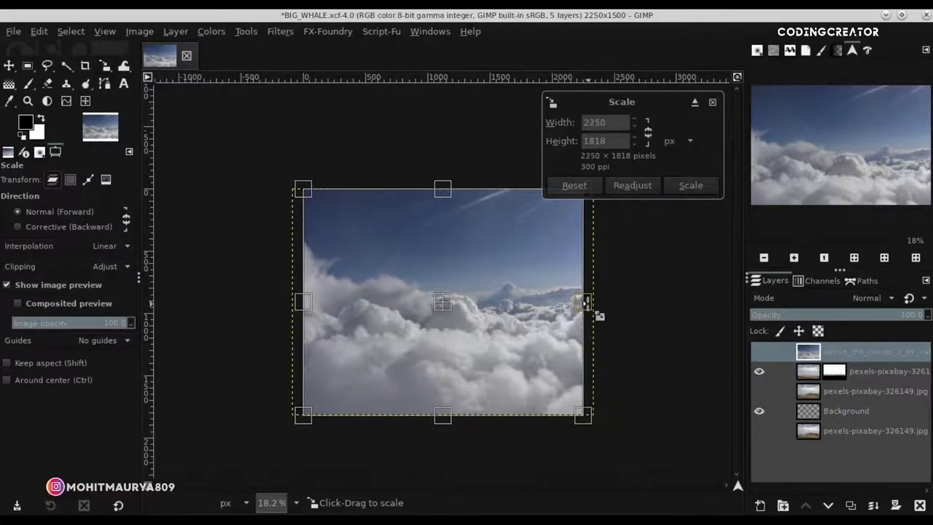
left_click_drag(442, 189, 442, 216)
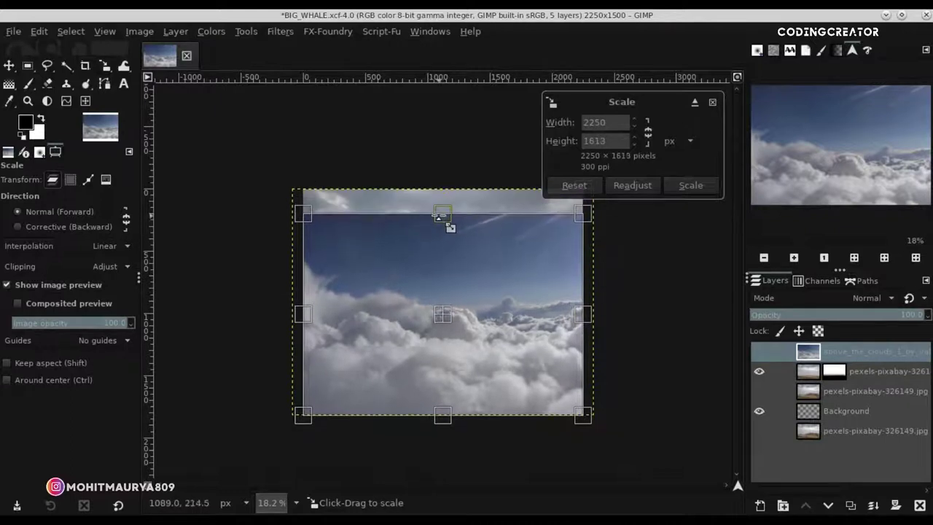
mouse_move(442, 415)
left_mouse_down()
mouse_move(438, 362)
mouse_move(438, 386)
left_mouse_up()
- Apply the cloud layer scaling, nudge it up, and save
left_click(690, 185)
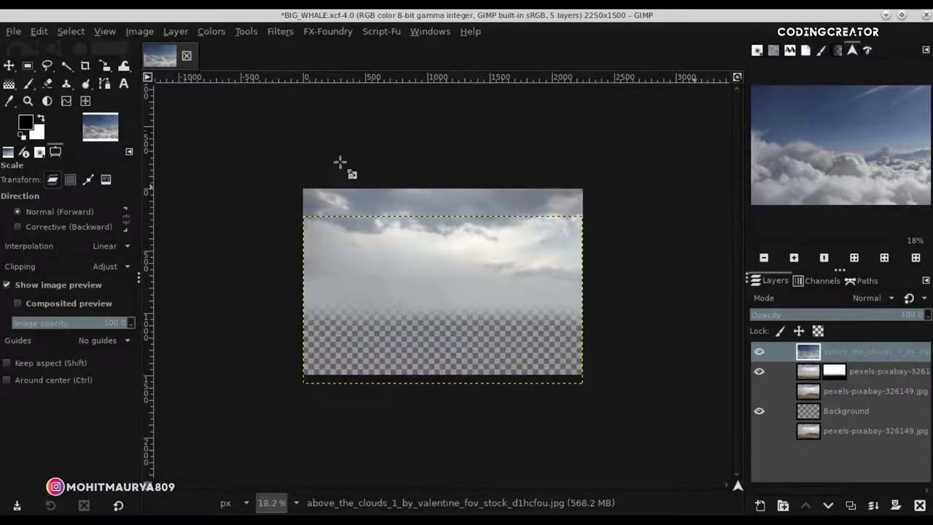
key("m")
scroll(314, 248, "up", 2)
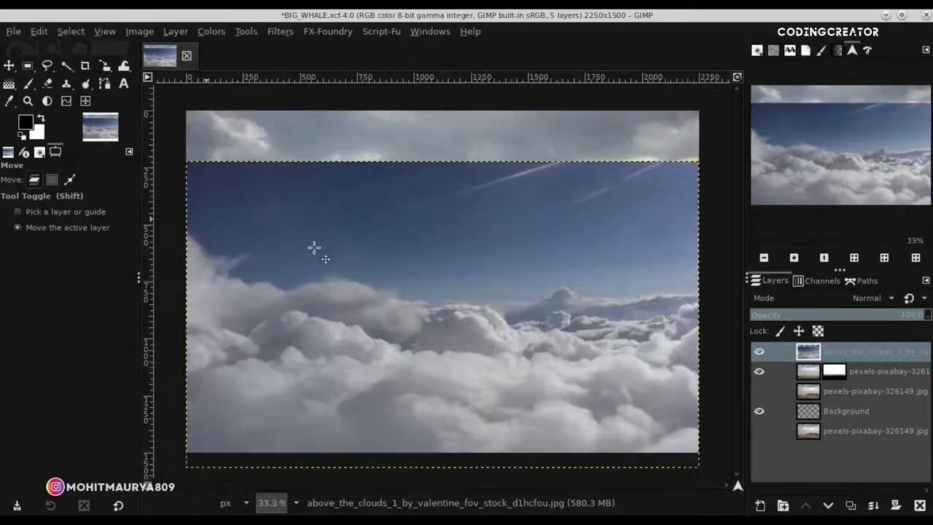
key("Up")
key("Up")
key("Up")
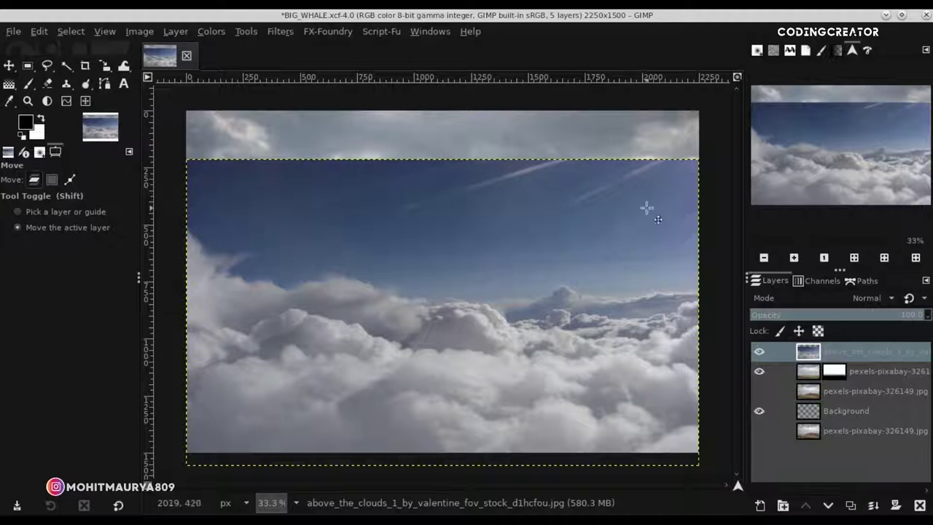
key("ctrl+s")
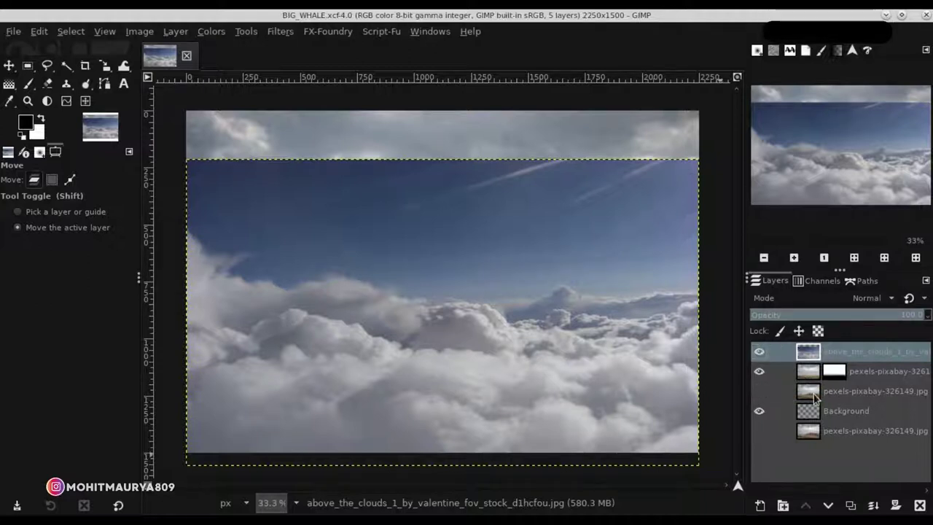
- Delete the hidden duplicate clouds layer
left_click(874, 391)
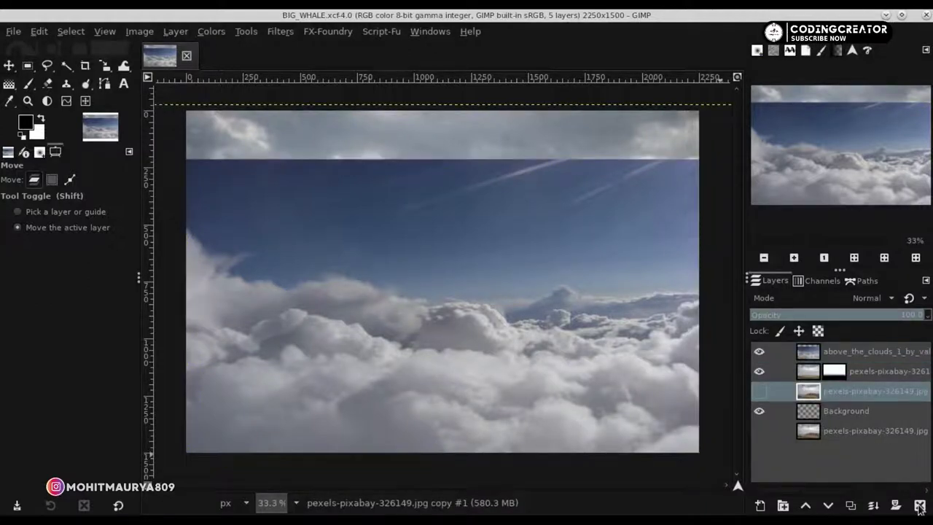
left_click(919, 505)
left_click(803, 353)
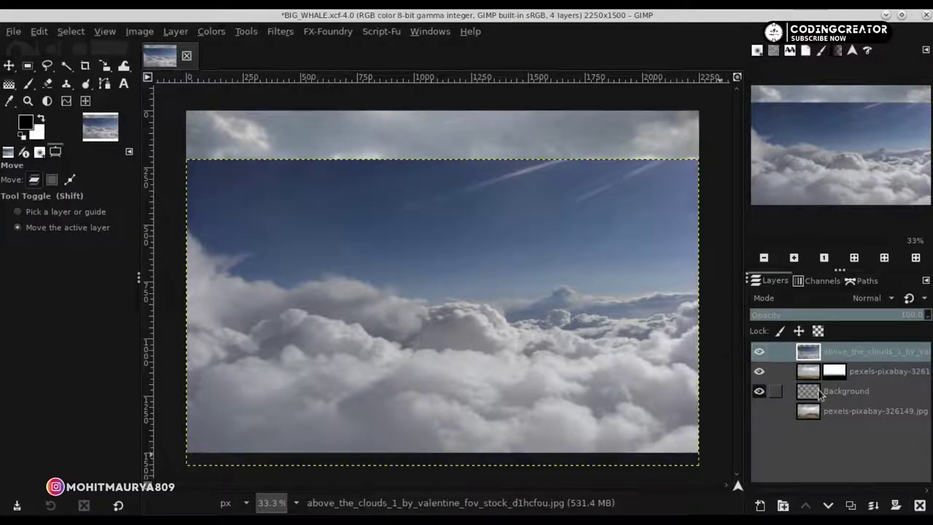
- Fill the Background layer with a light grey foreground colour
left_click(783, 390)
left_click(29, 125)
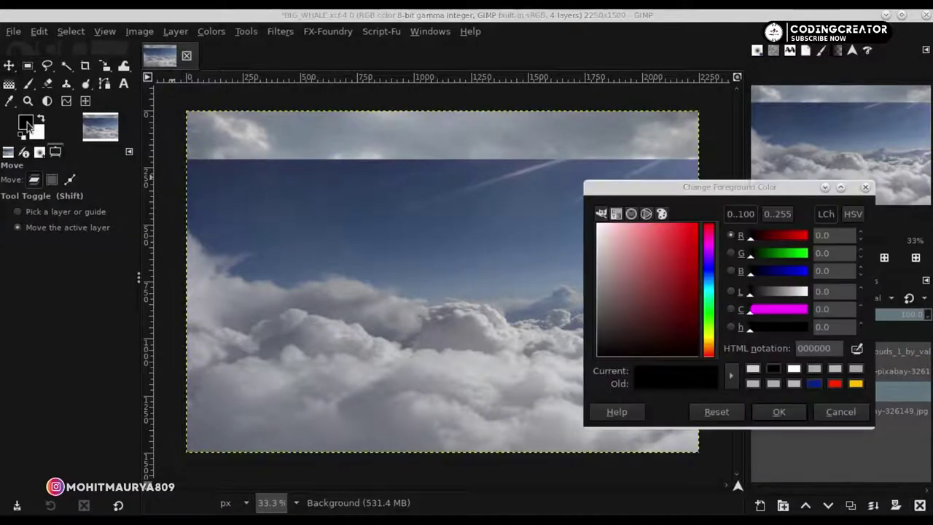
left_click(753, 371)
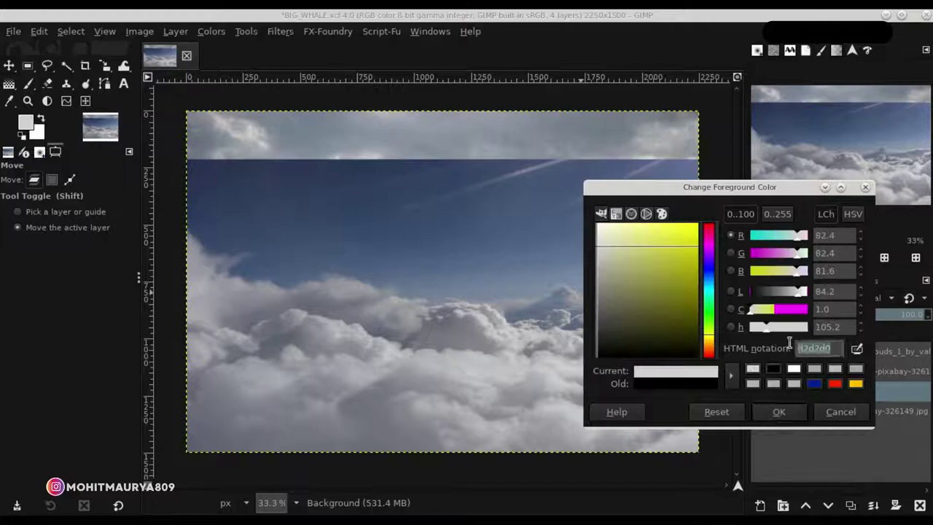
left_click(779, 411)
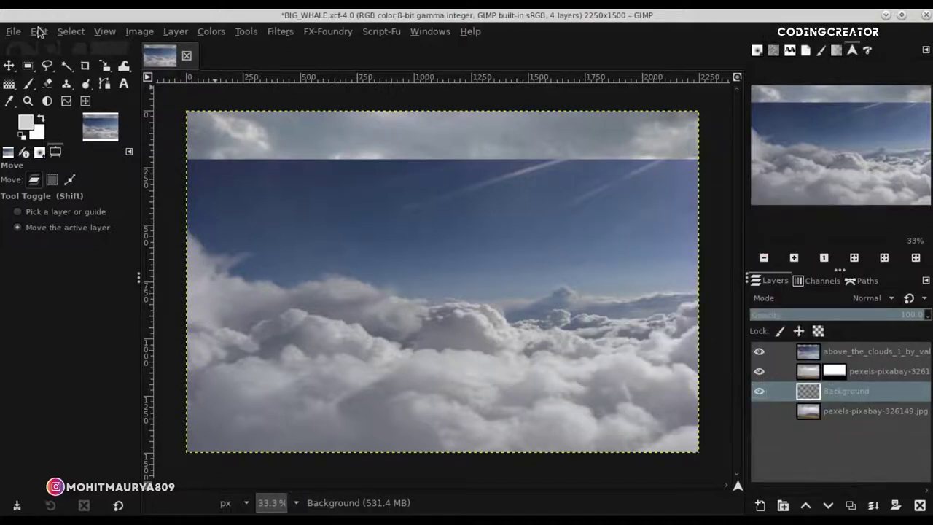
left_click(39, 32)
left_click(129, 264)
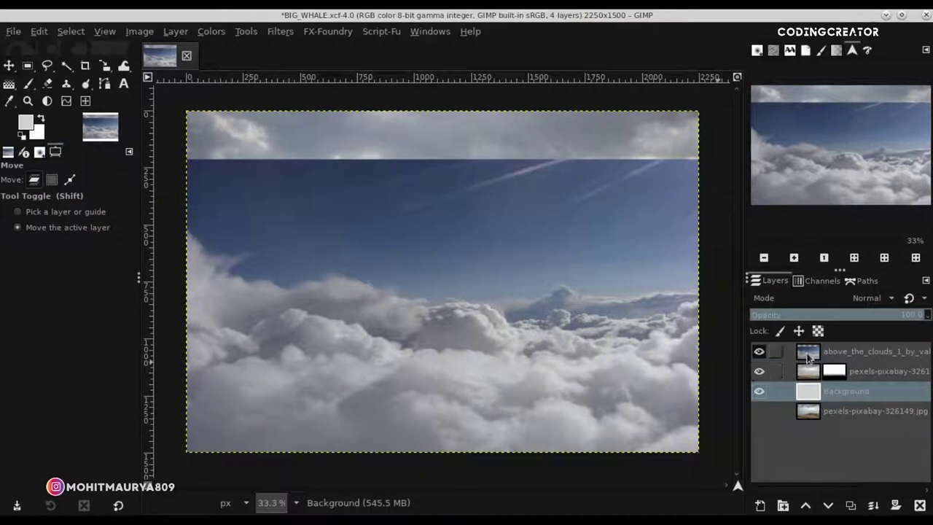
- Add a white mask to the top cloud layer and reset colours to black and white
left_click(845, 351)
left_click(897, 505)
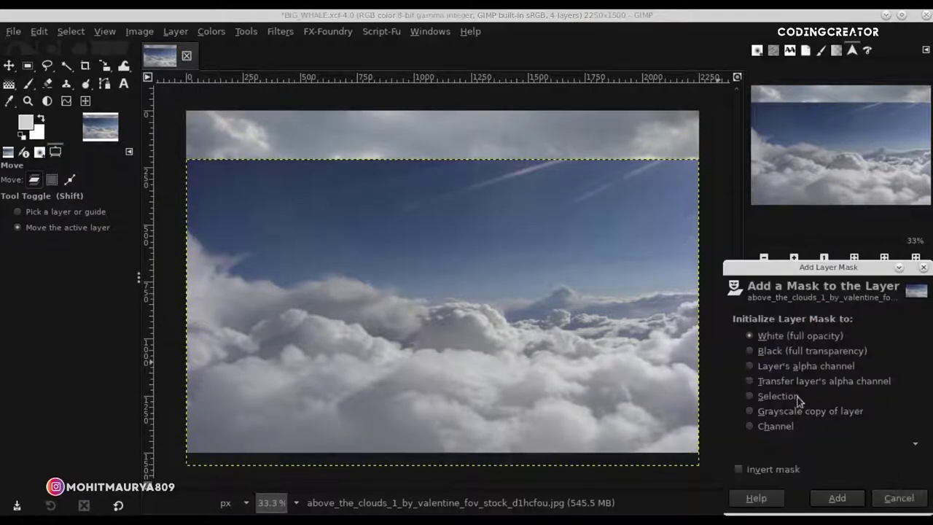
left_click(833, 495)
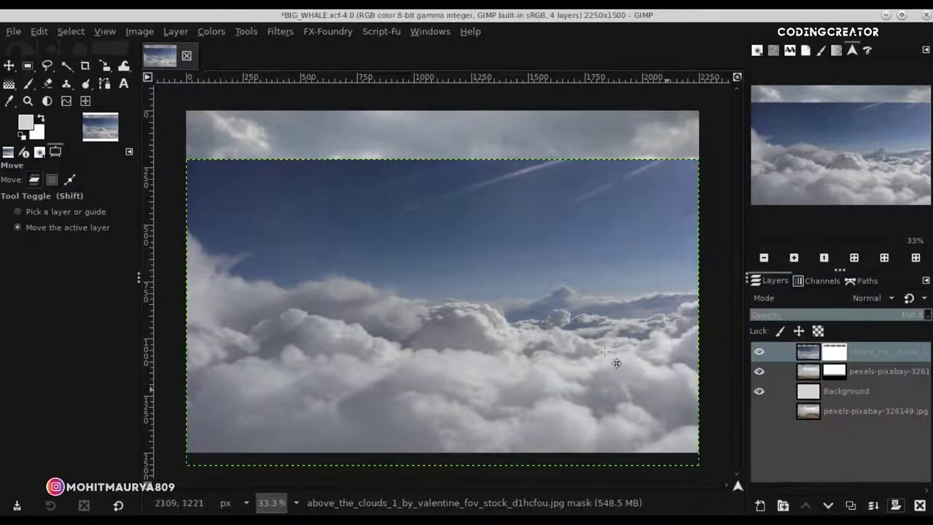
left_click(29, 84)
left_click(22, 135)
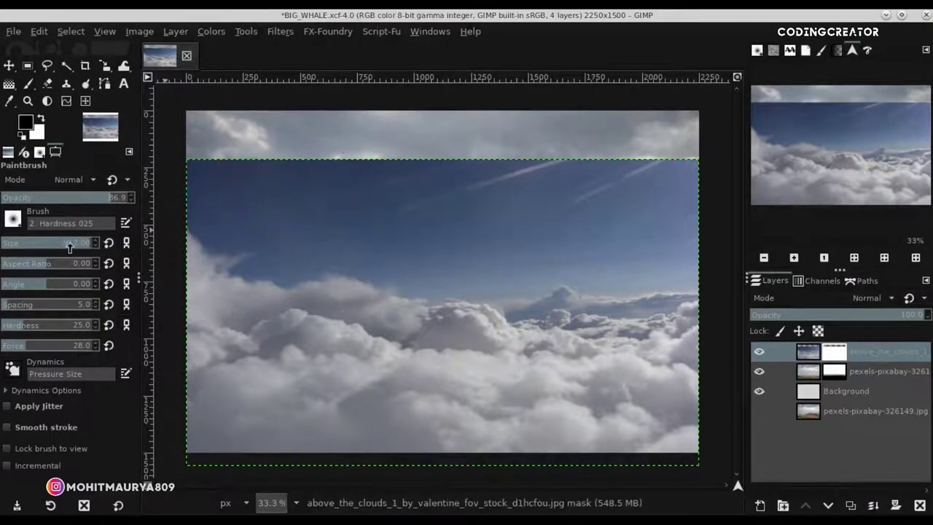
- Paint black on the cloud mask at top-left and across the middle, then toggle Background to check
mouse_move(208, 188)
left_mouse_down()
mouse_move(204, 171)
mouse_move(665, 222)
mouse_move(615, 245)
mouse_move(470, 258)
mouse_move(232, 227)
mouse_move(188, 232)
left_mouse_up()
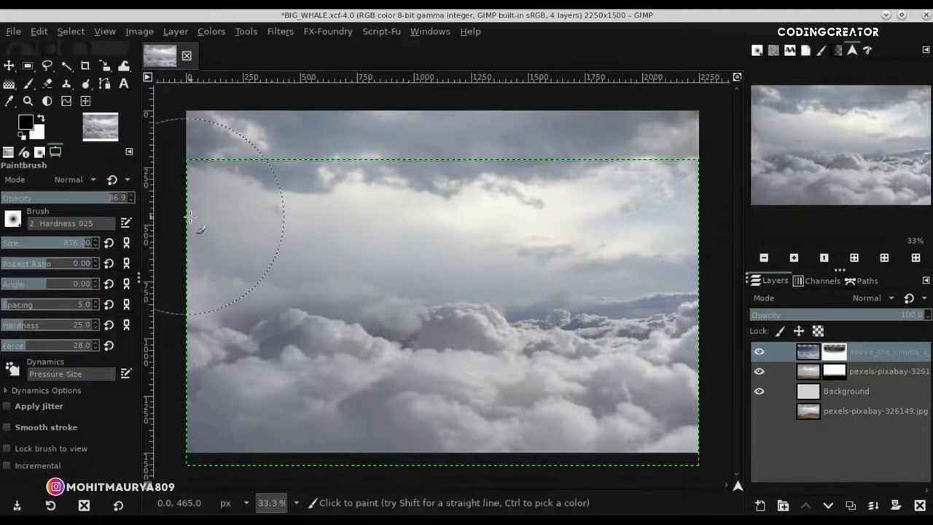
mouse_move(426, 259)
left_mouse_down()
mouse_move(510, 231)
mouse_move(593, 260)
mouse_move(687, 254)
left_mouse_up()
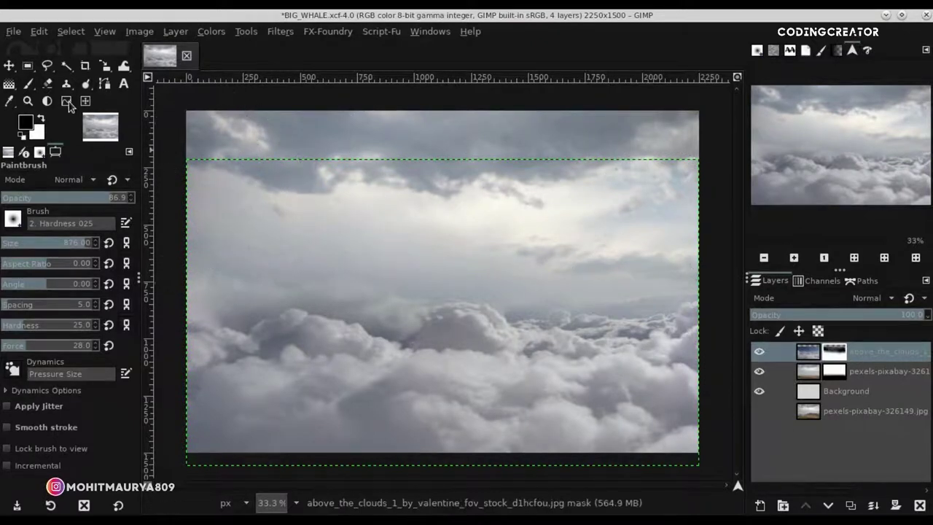
left_click(14, 66)
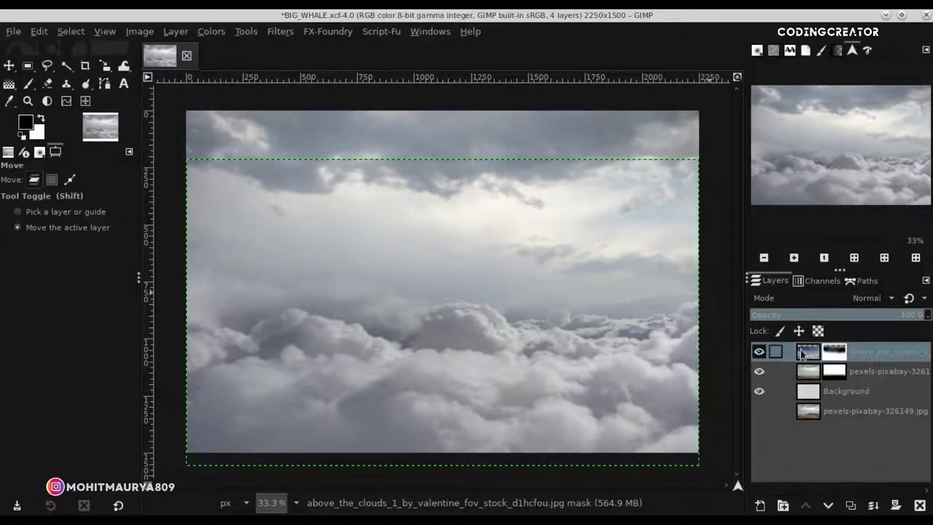
left_click(801, 353)
left_click(830, 353)
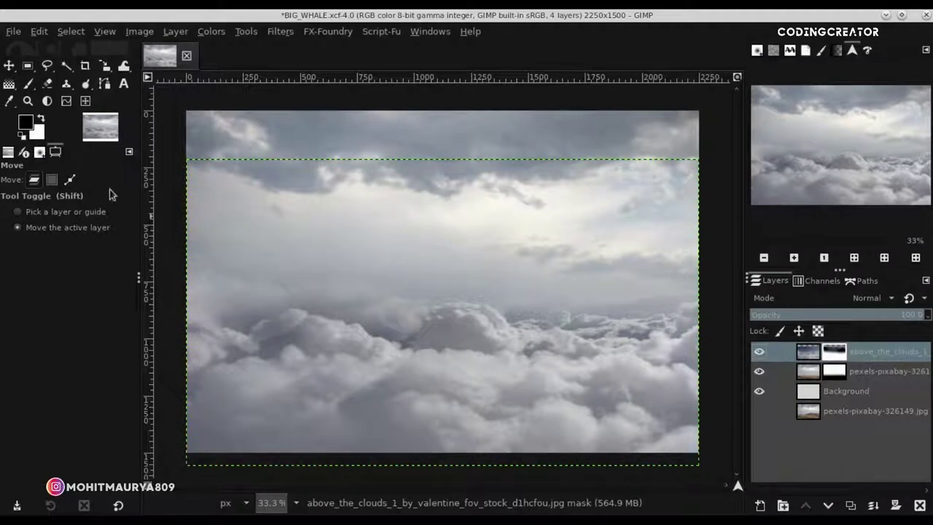
left_click(28, 84)
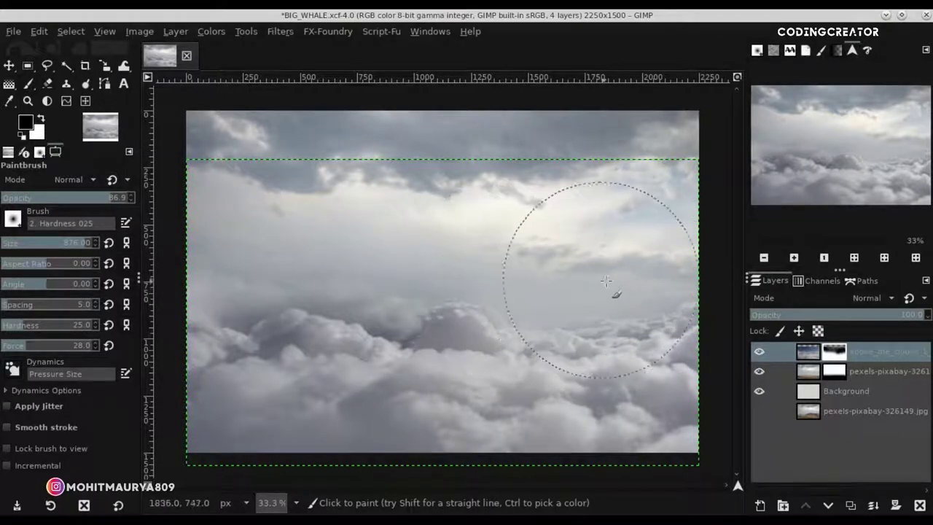
left_click(759, 392)
left_click(759, 392)
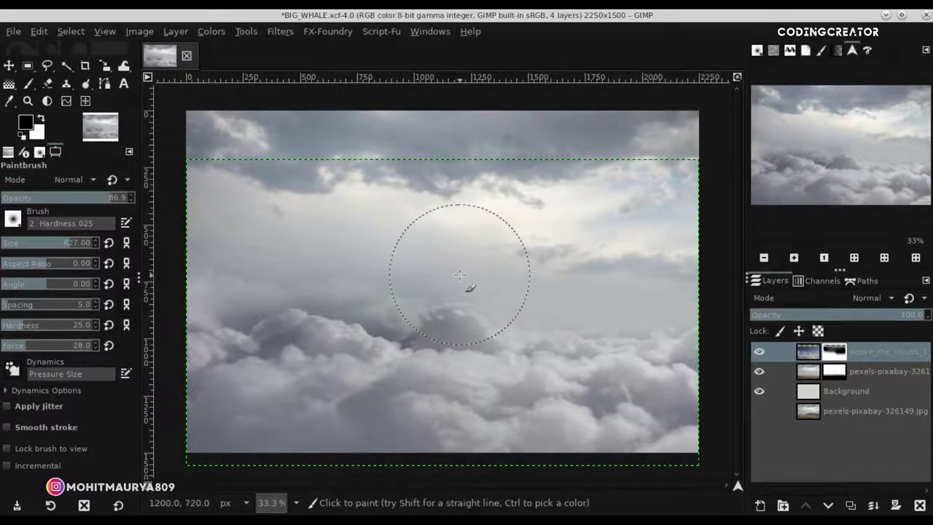
- Paint a black dab on the cloud layer's mask near the centre
left_click(8, 67)
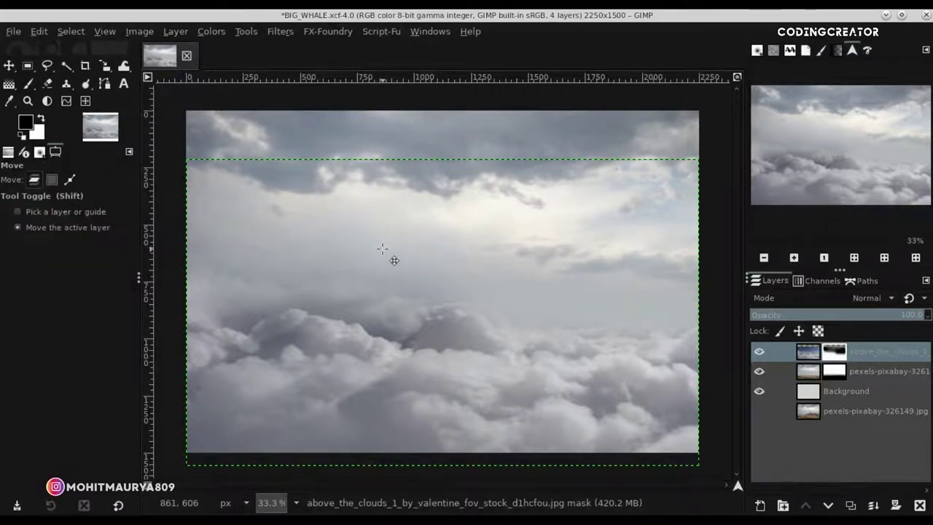
left_click(799, 352)
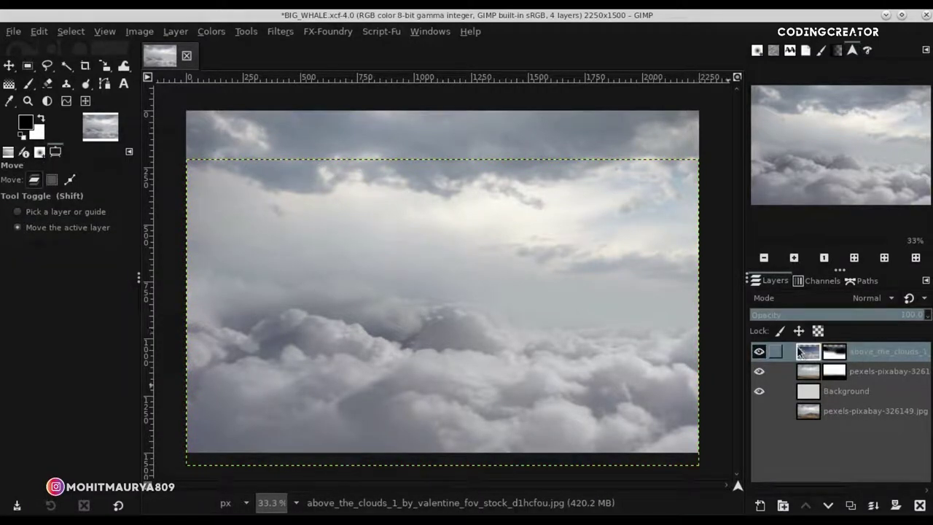
left_click(831, 354)
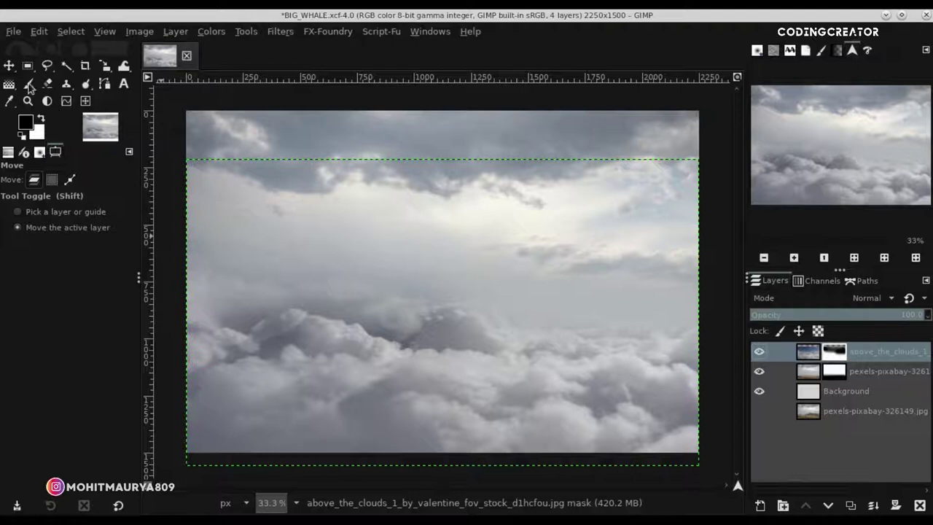
left_click(29, 84)
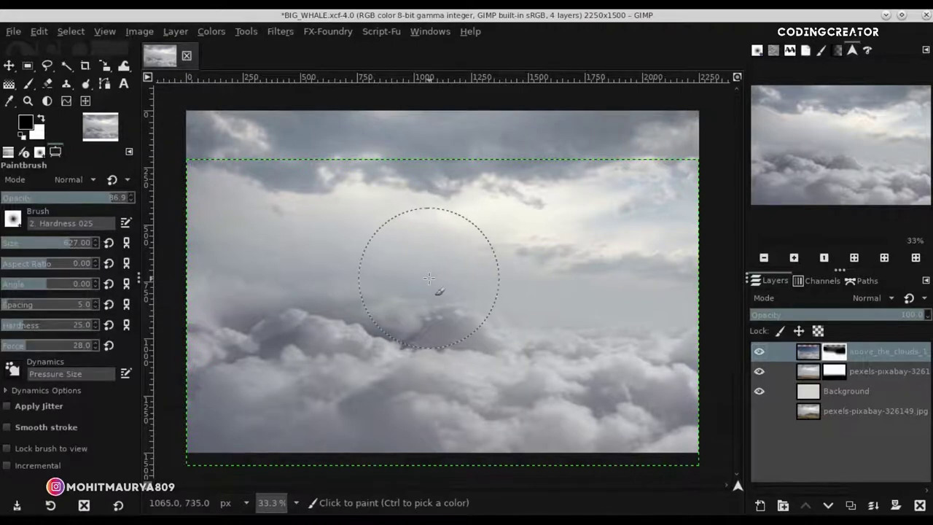
left_click(428, 278)
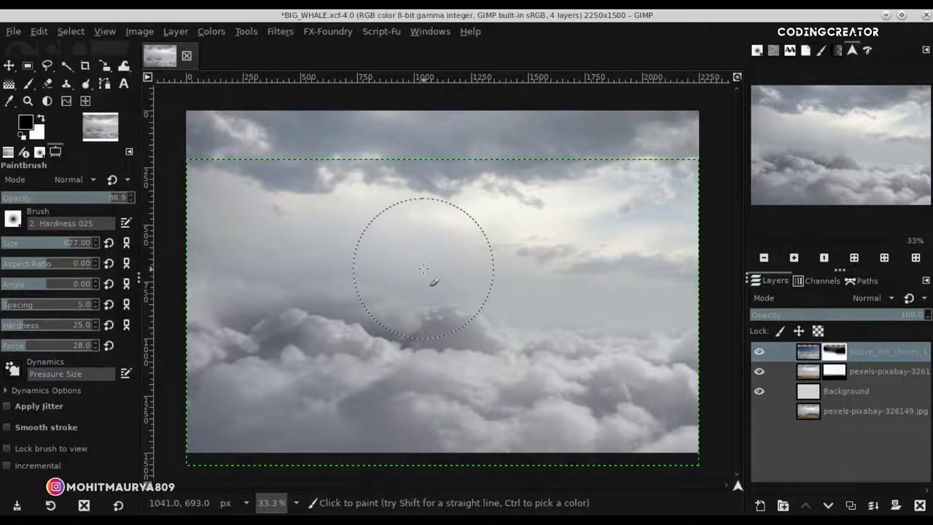
- Restore black as foreground, check the blend by toggling the Background, then select the cloud layer's image
left_click(40, 121)
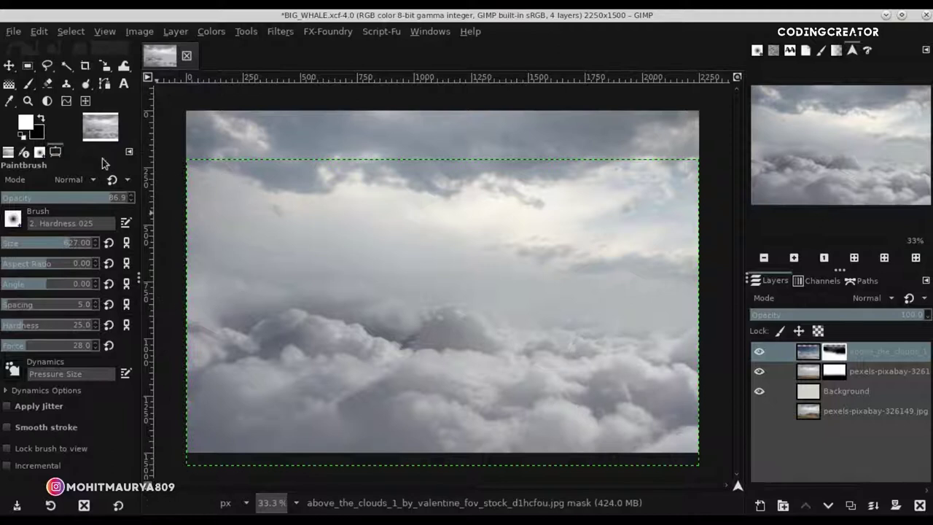
left_click(41, 119)
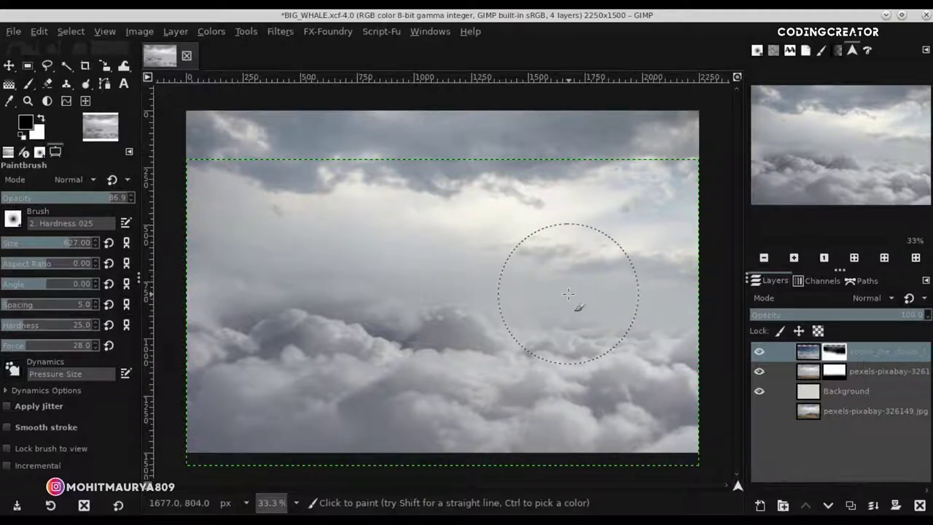
key("m")
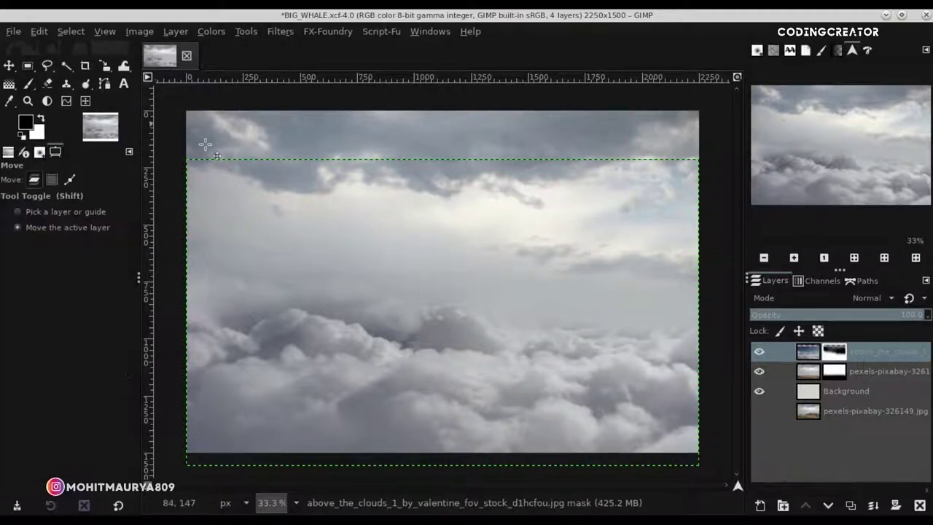
left_click(760, 391)
left_click(759, 391)
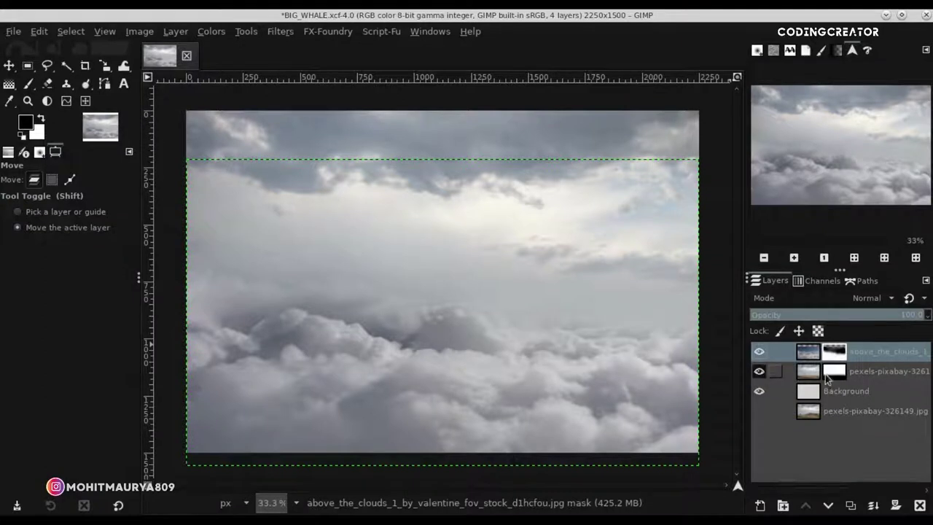
left_click(807, 351)
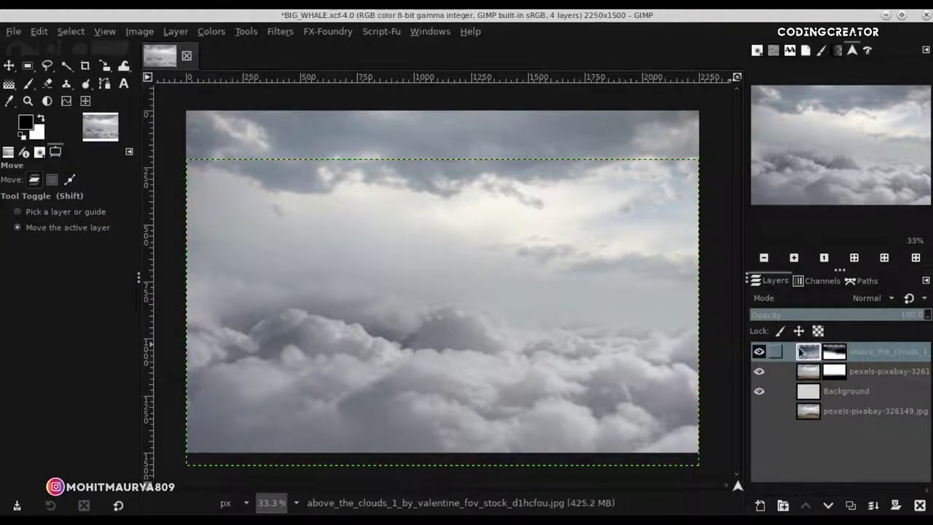
- Open pexels-miro-alt-176383.jpg and convert it to the built-in sRGB profile
left_click(13, 33)
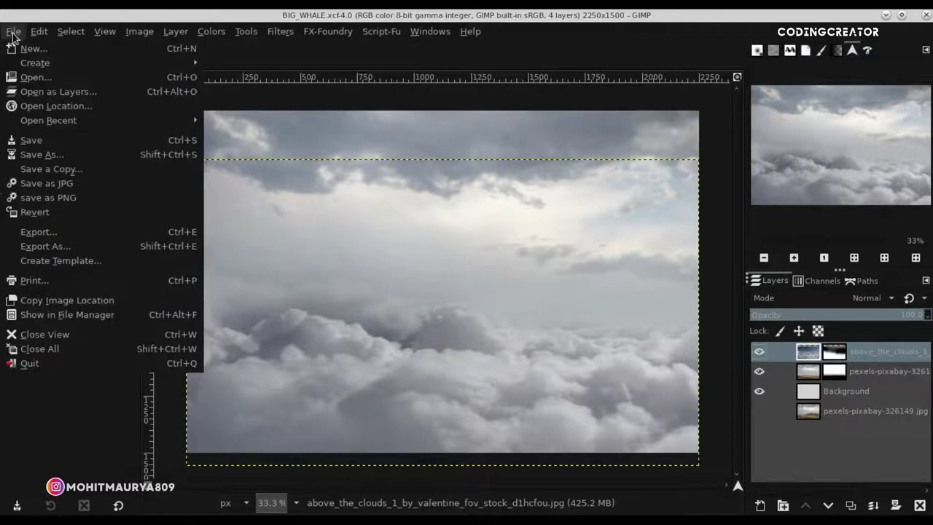
left_click(169, 78)
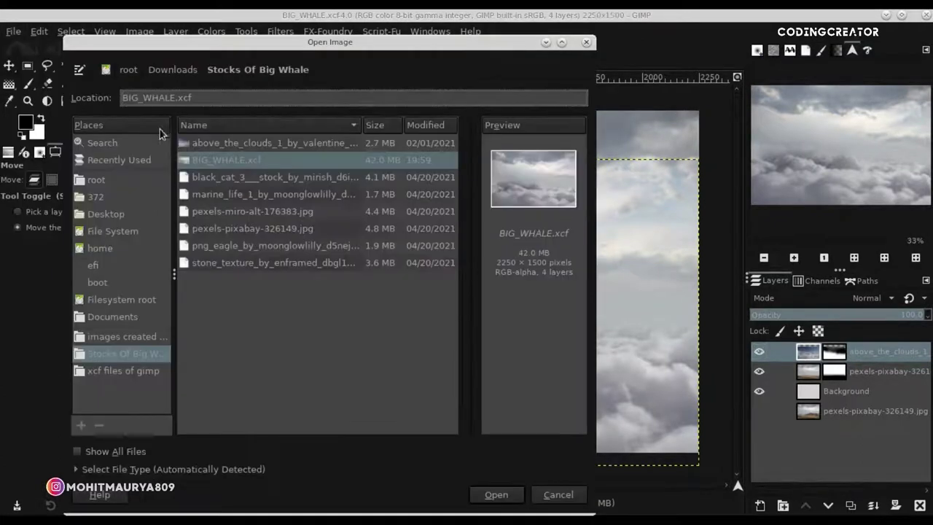
left_click(259, 211)
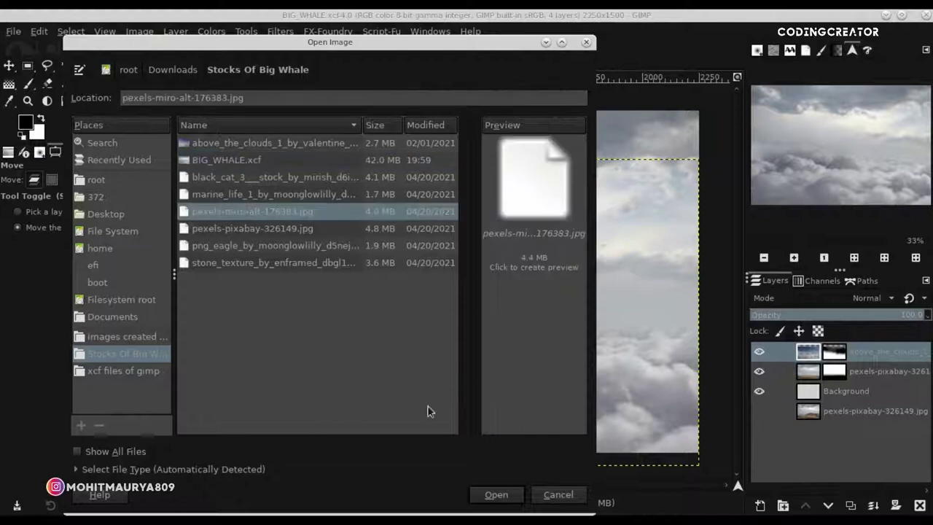
left_click(494, 496)
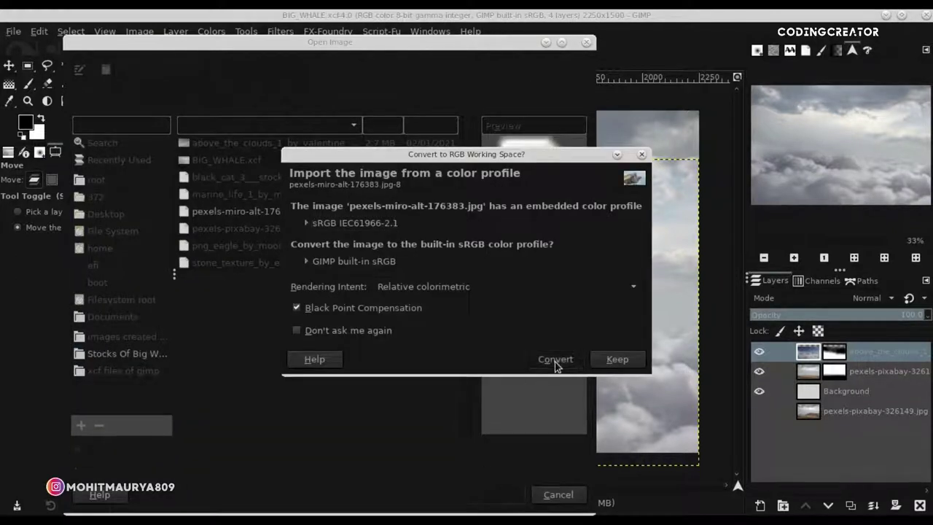
left_click(554, 359)
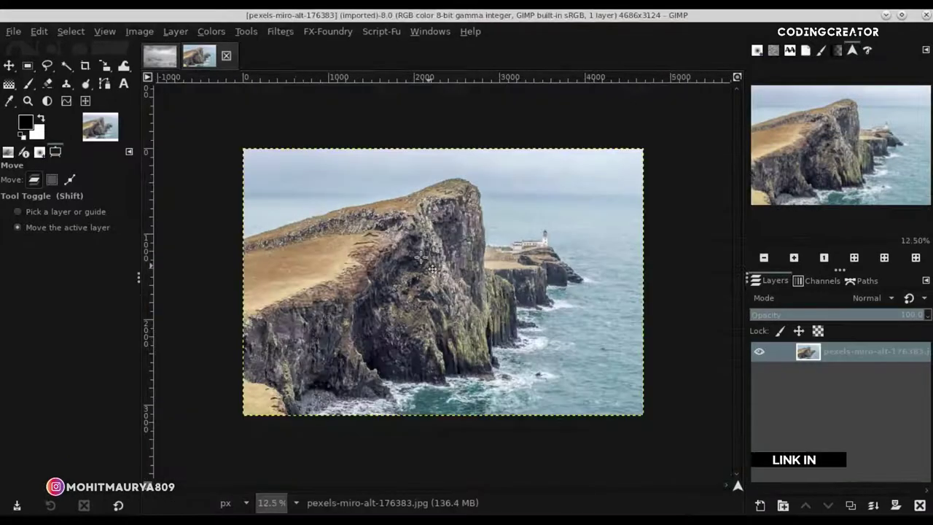
- Add an alpha channel to the cliff layer, duplicate it, and zoom in to 200%
key("f")
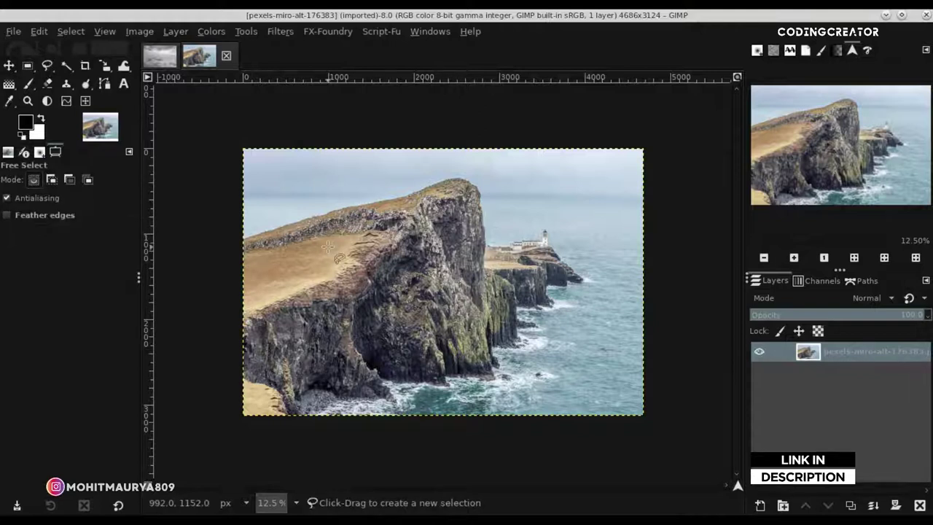
right_click(802, 351)
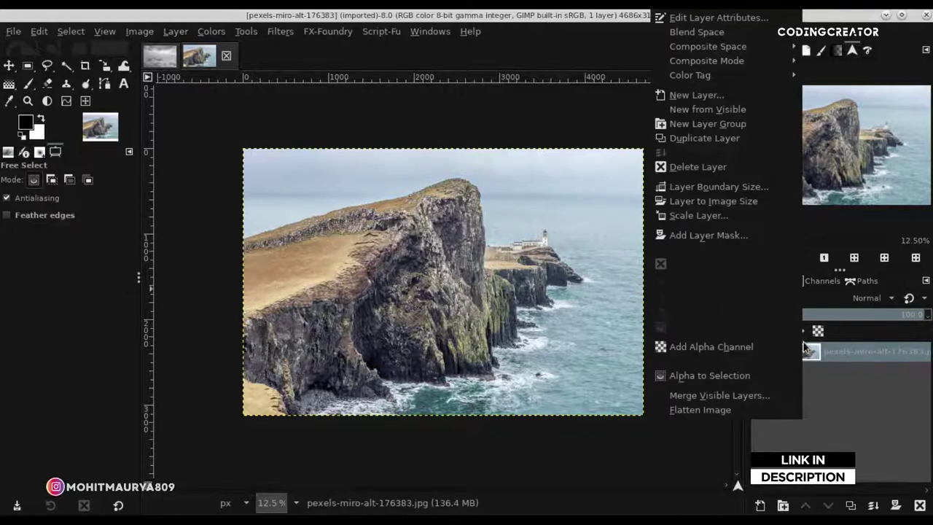
left_click(746, 347)
left_click(849, 505)
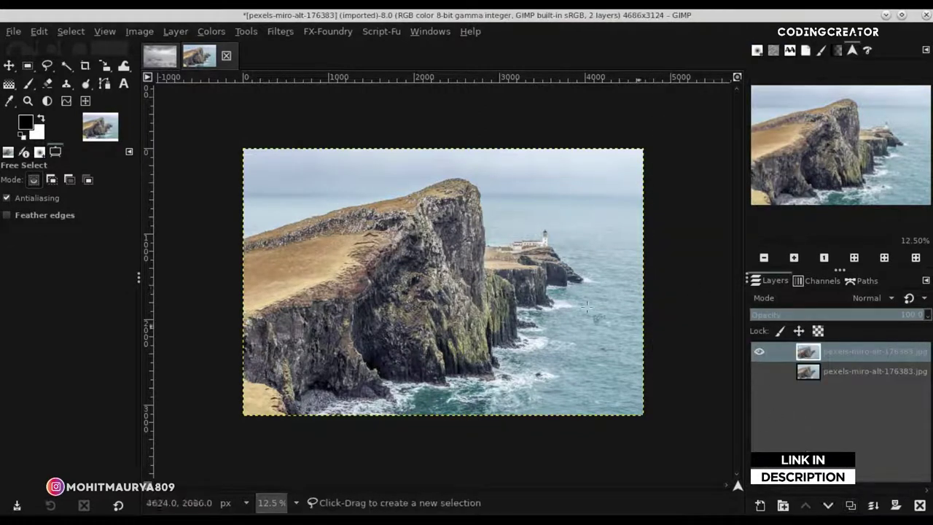
scroll(240, 233, "up", 4, "ctrl")
scroll(239, 233, "up", 2, "ctrl")
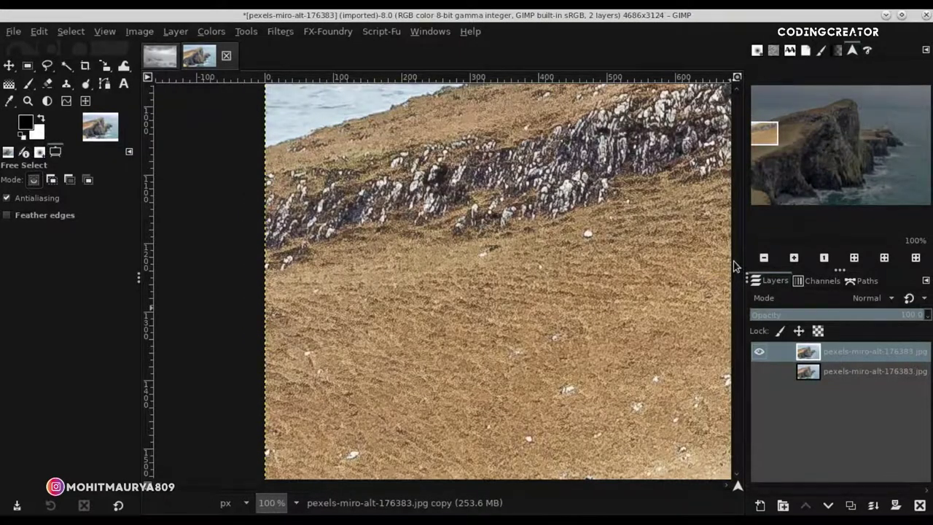
scroll(734, 265, "up", 5)
scroll(258, 336, "up", 2, "ctrl")
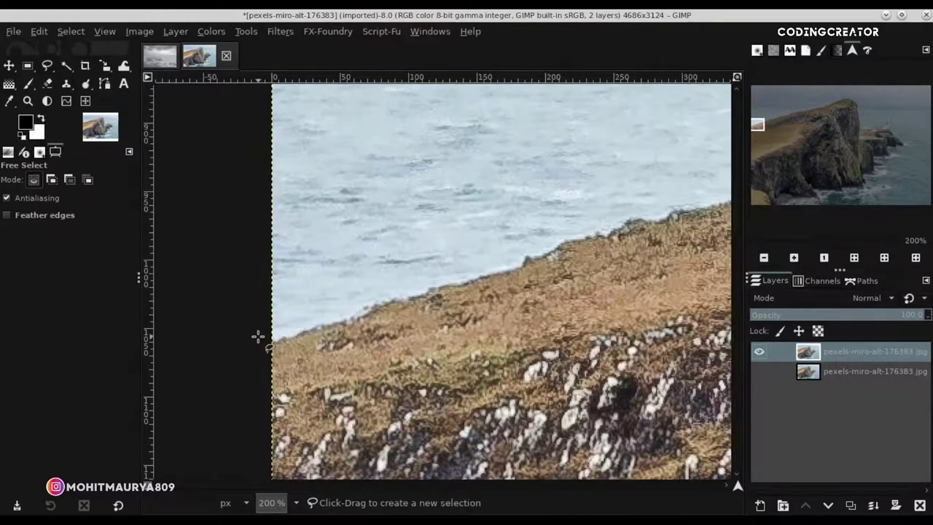
- Trace a freehand outline from the cliff's left edge along the clifftop and down its right edge
left_click(274, 341)
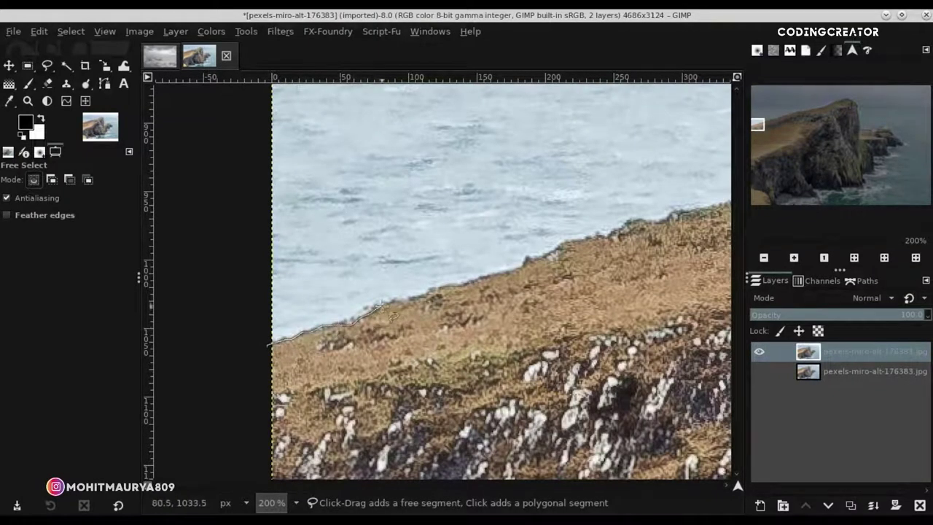
mouse_move(399, 302)
left_mouse_down()
mouse_move(456, 298)
mouse_move(553, 248)
mouse_move(422, 212)
left_mouse_up()
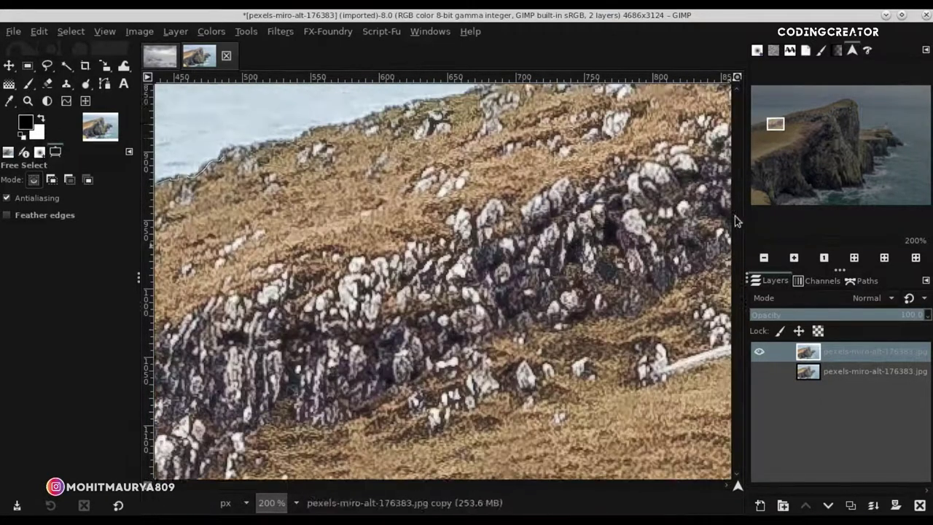
left_click_drag(598, 188, 310, 378)
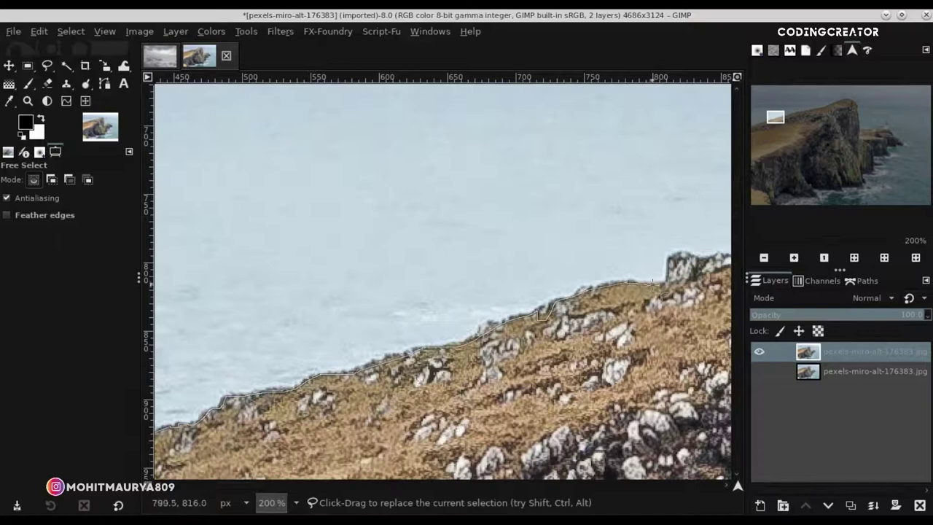
left_click_drag(653, 284, 252, 251)
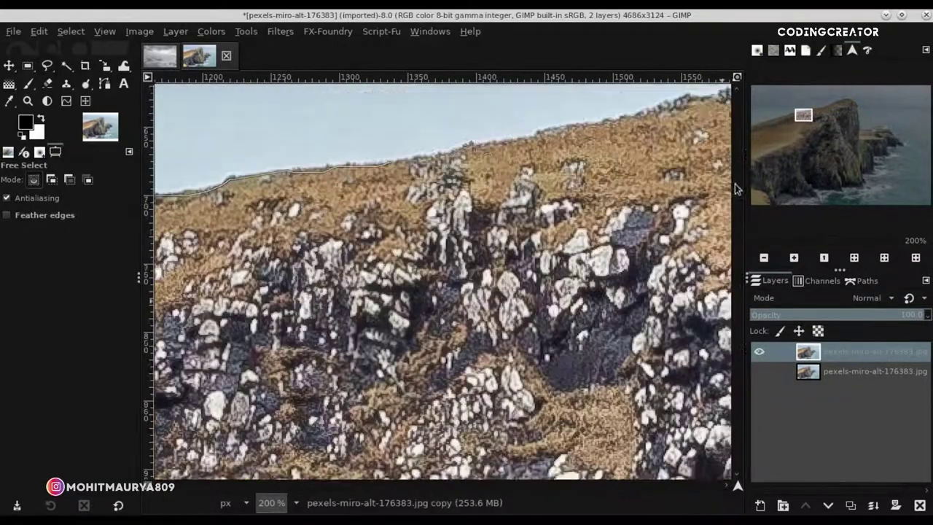
left_click_drag(545, 151, 508, 270)
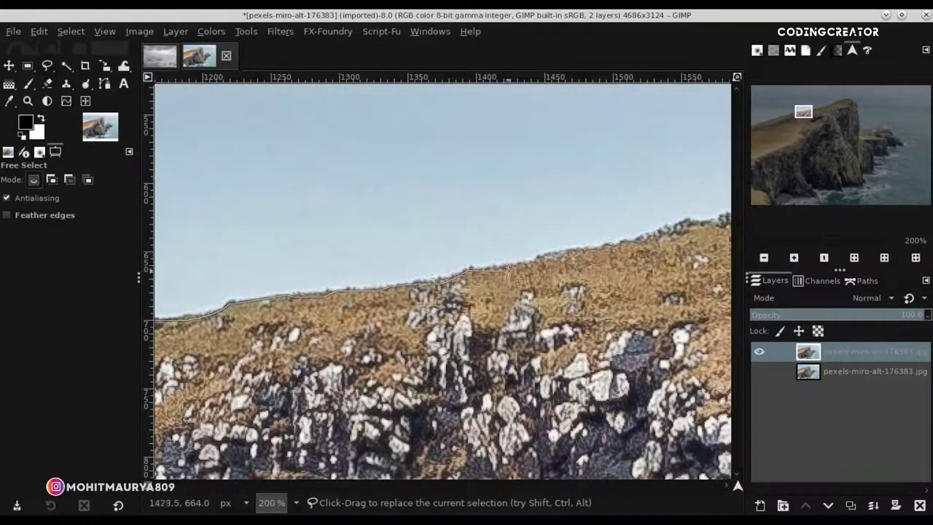
left_click_drag(685, 221, 301, 225)
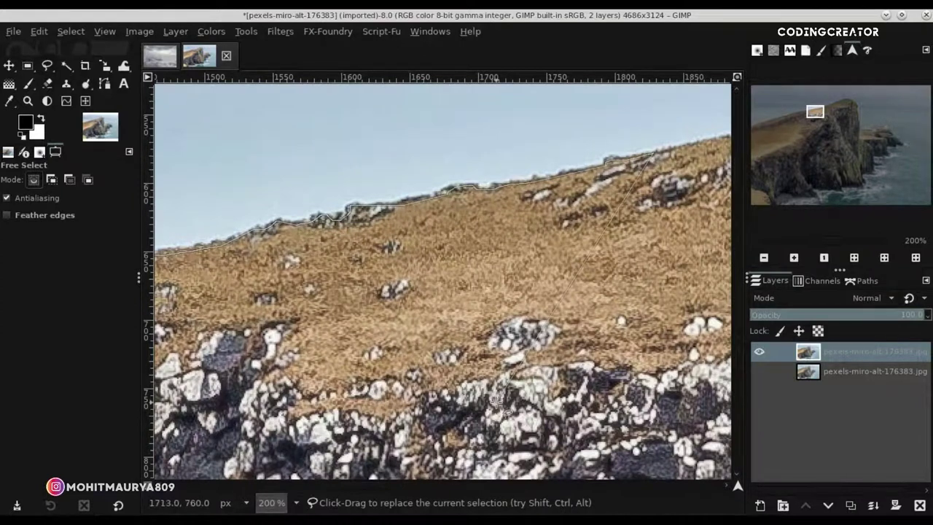
scroll(474, 186, "right", 5)
scroll(492, 332, "up", 4)
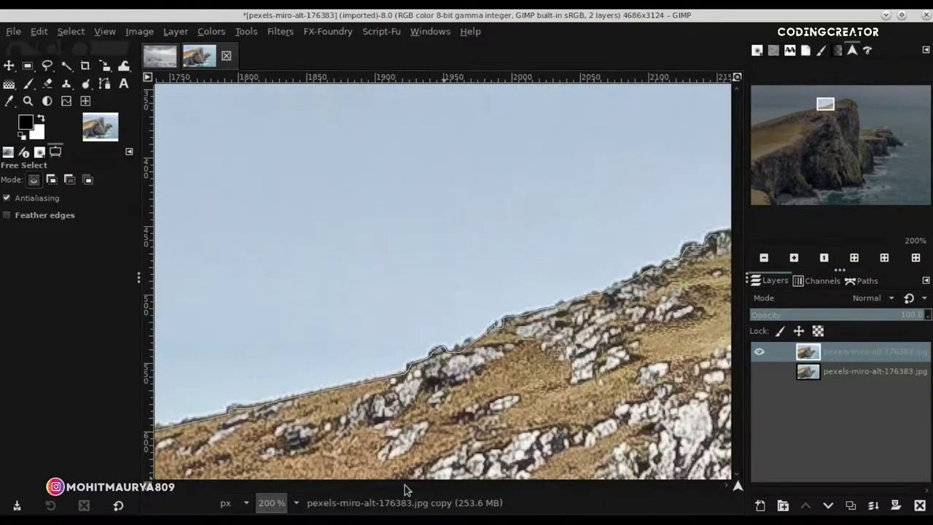
scroll(310, 210, "right", 5)
scroll(586, 100, "right", 3)
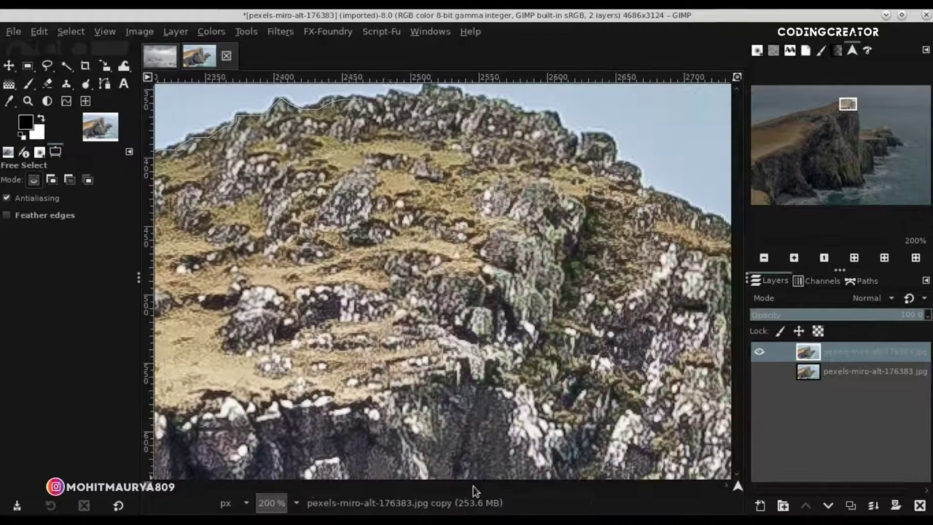
left_click_drag(576, 138, 476, 229)
- Zoom out to a wide view and loop the outline around the cliff's base and left side
scroll(476, 229, "right", 4)
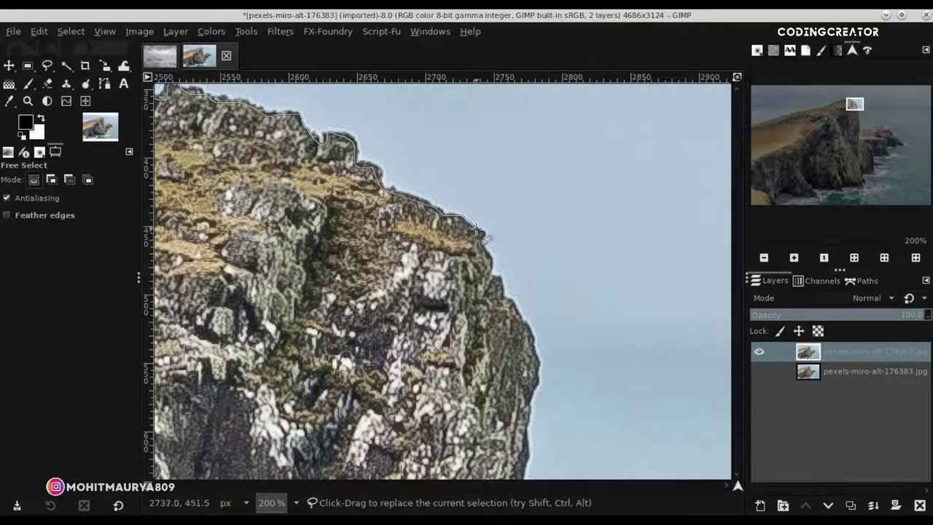
scroll(526, 457, "down", 5)
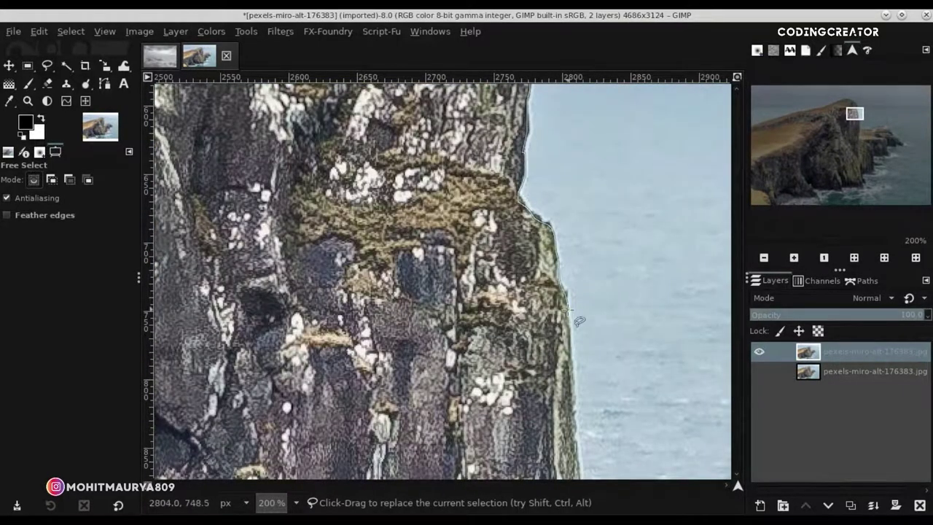
key("1")
scroll(591, 189, "down", 5)
scroll(592, 358, "down", 3)
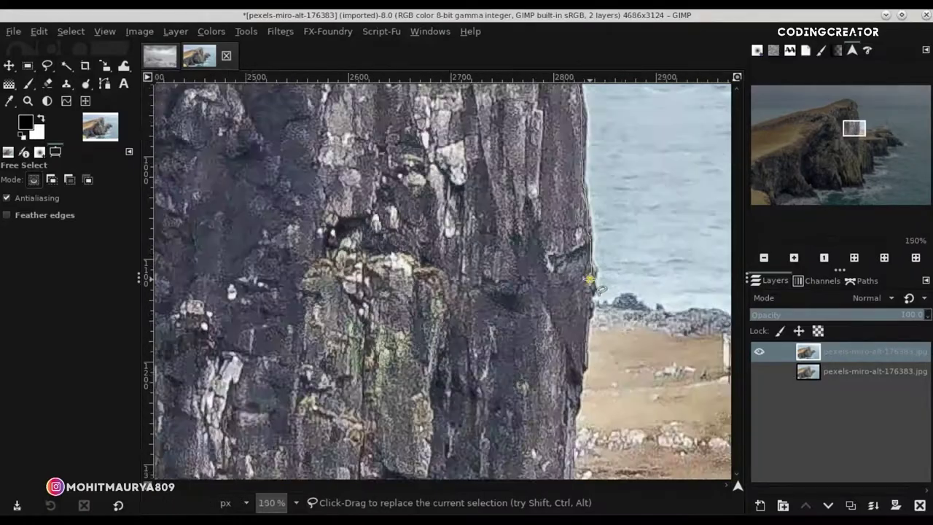
key("minus")
key("1")
key("minus")
key("1")
key("minus")
key("1")
key("minus")
key("minus")
key("minus")
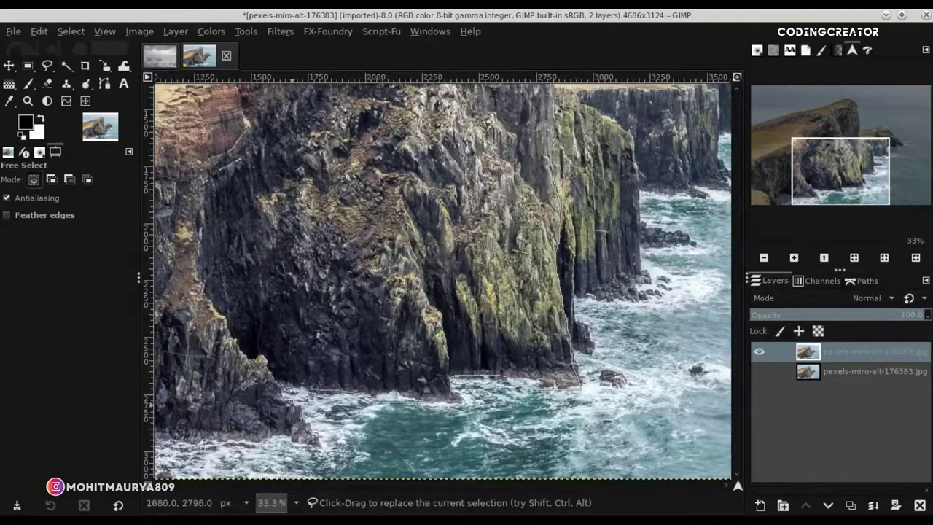
key("minus")
key("minus")
key("minus")
left_click_drag(580, 388, 239, 240)
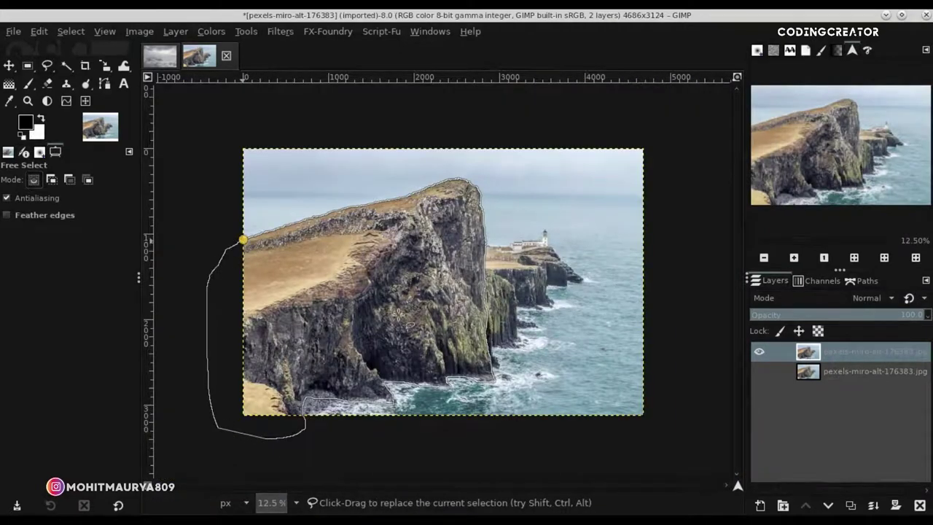
- Close the outline, invert the selection and delete the sky and sea around the cliff
key("Escape")
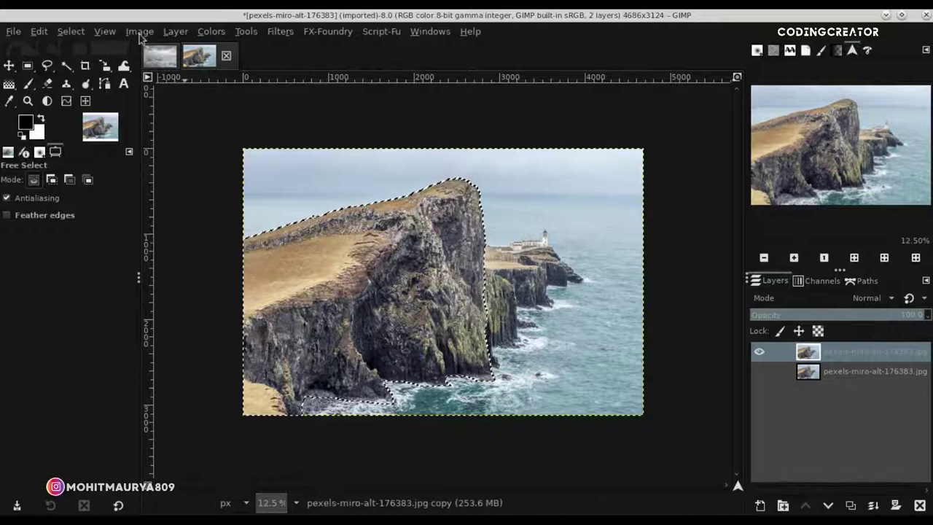
left_click(70, 31)
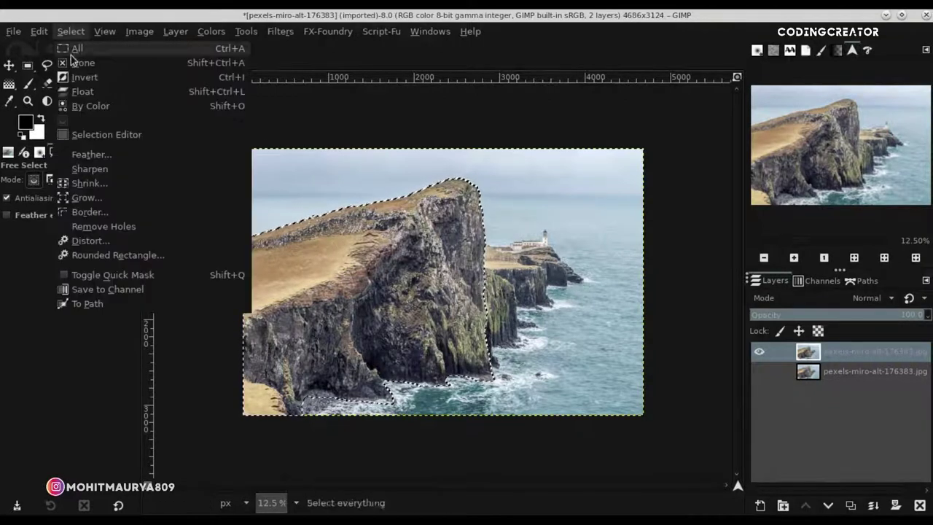
left_click(112, 78)
left_click(39, 30)
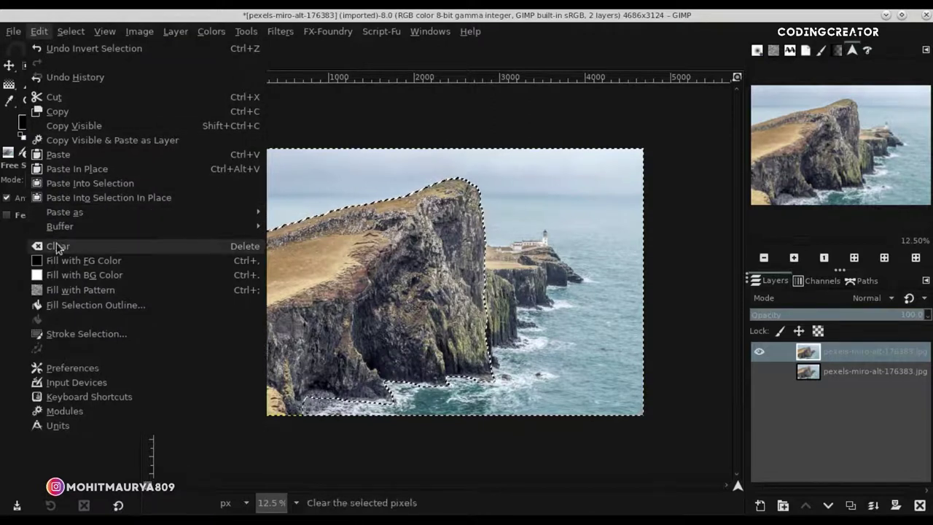
left_click(57, 246)
- Remove the selection from the cliff cutout and switch to the Move tool
left_click(70, 32)
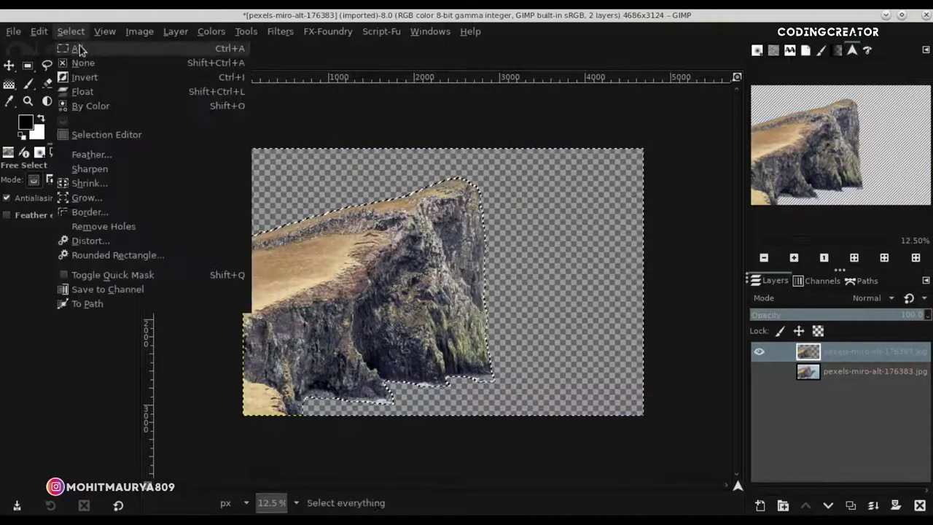
left_click(83, 64)
key("m")
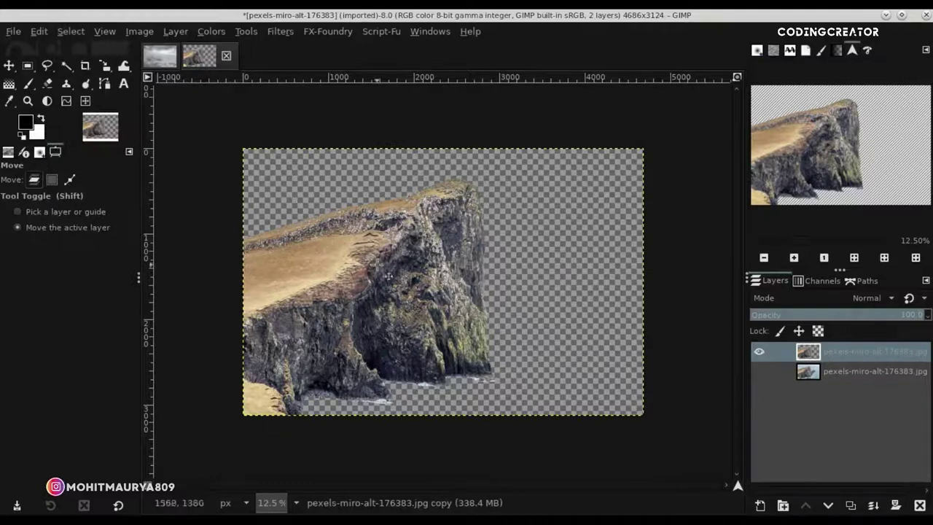
- Copy the cliff cutout layer into the BIG_WHALE composite
left_click(154, 60)
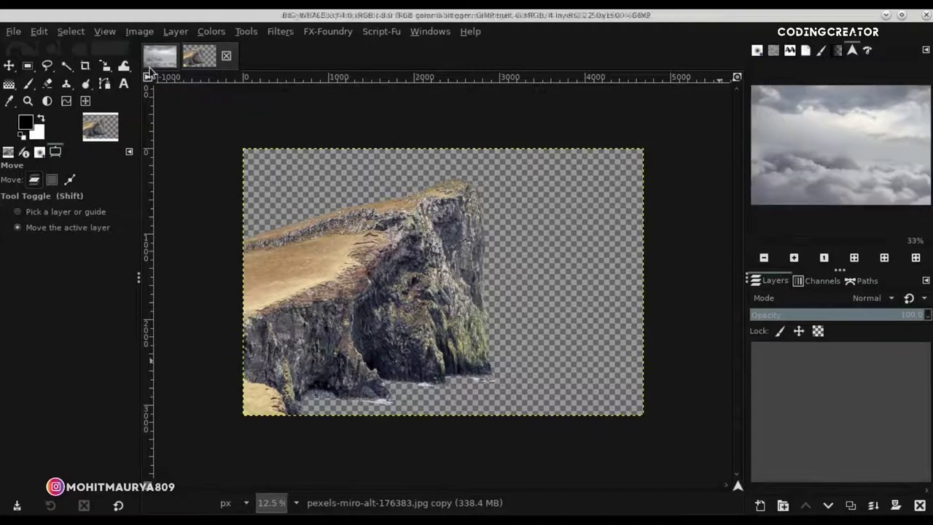
left_click(218, 56)
mouse_move(821, 357)
left_mouse_down()
mouse_move(199, 28)
mouse_move(381, 243)
left_mouse_up()
scroll(472, 321, "down", 2)
scroll(472, 321, "down", 1)
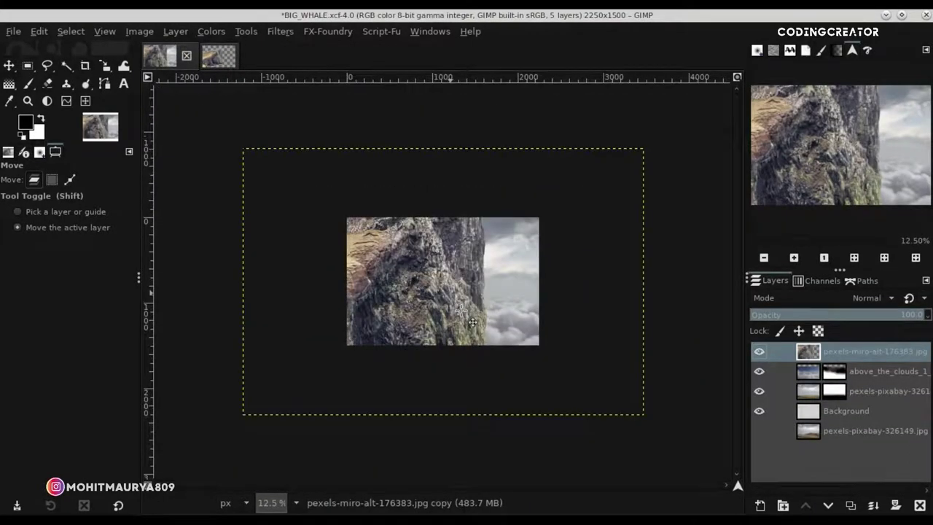
- Scale the cliff layer down to 1858×1239 px to fit over the clouds
left_click(106, 67)
left_click(448, 291)
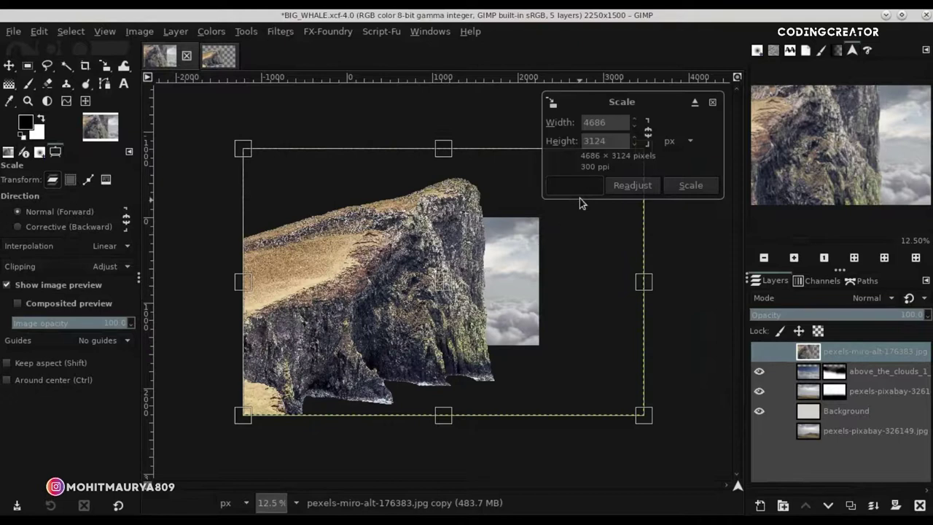
mouse_move(604, 216)
left_mouse_down()
mouse_move(410, 368)
mouse_move(500, 277)
left_mouse_up()
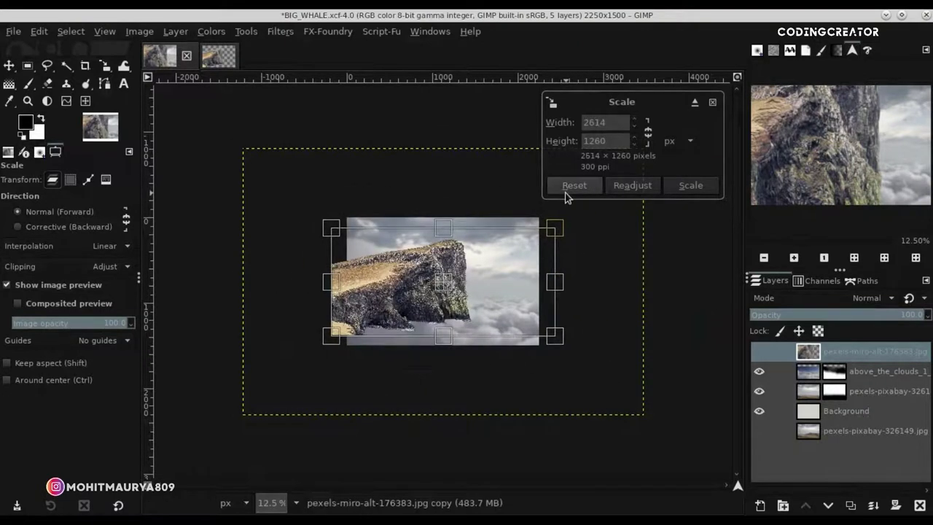
left_click(565, 185)
left_click_drag(246, 151, 452, 312)
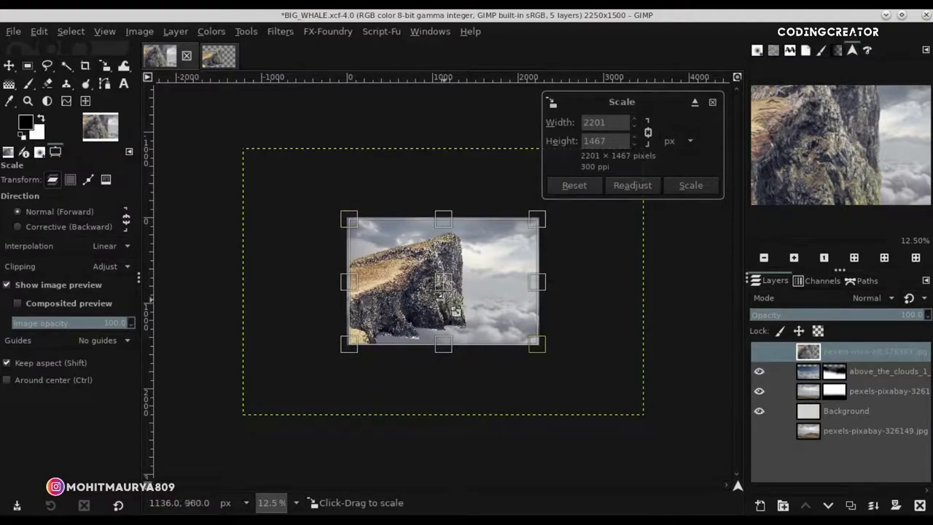
mouse_move(451, 312)
left_mouse_down()
mouse_move(494, 232)
mouse_move(470, 284)
mouse_move(430, 292)
left_mouse_up()
key("Return")
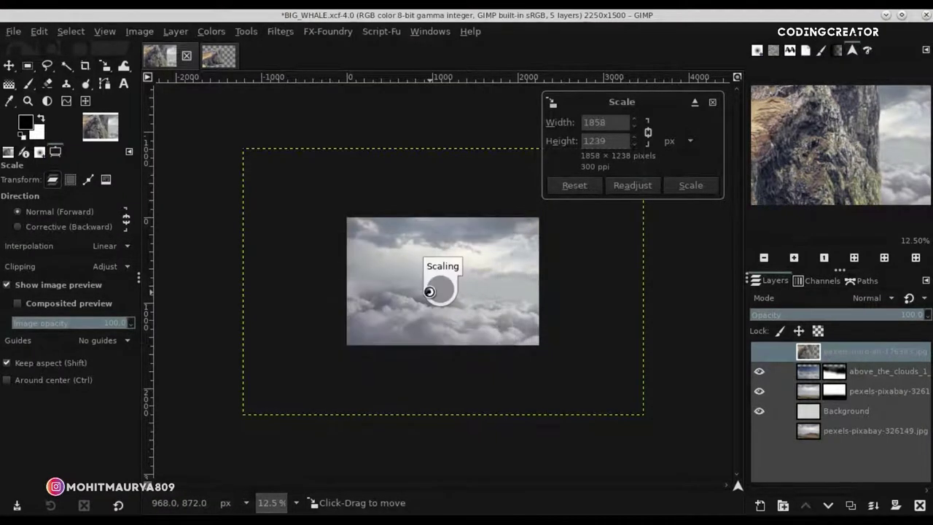
- Make the cliff layer active and save BIG_WHALE.xcf
scroll(429, 292, "up", 2)
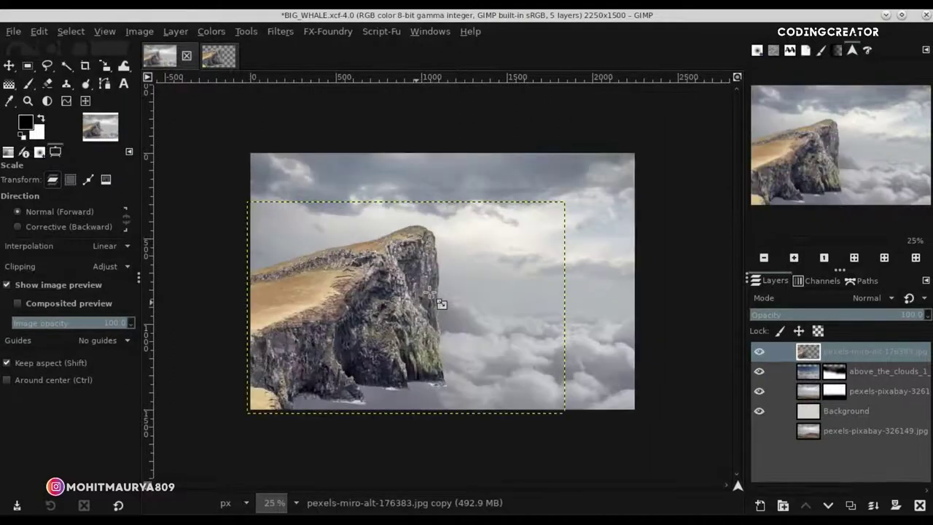
scroll(435, 297, "up", 1)
key("m")
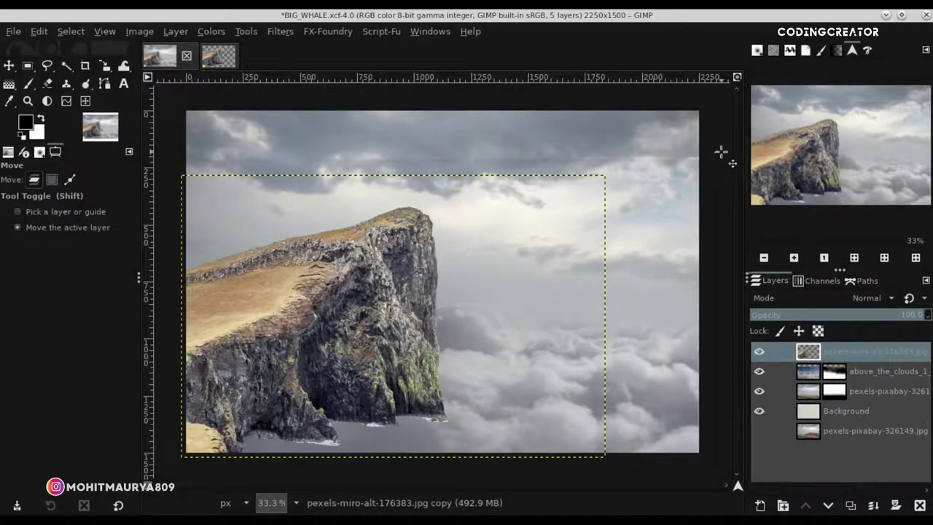
left_click(737, 78)
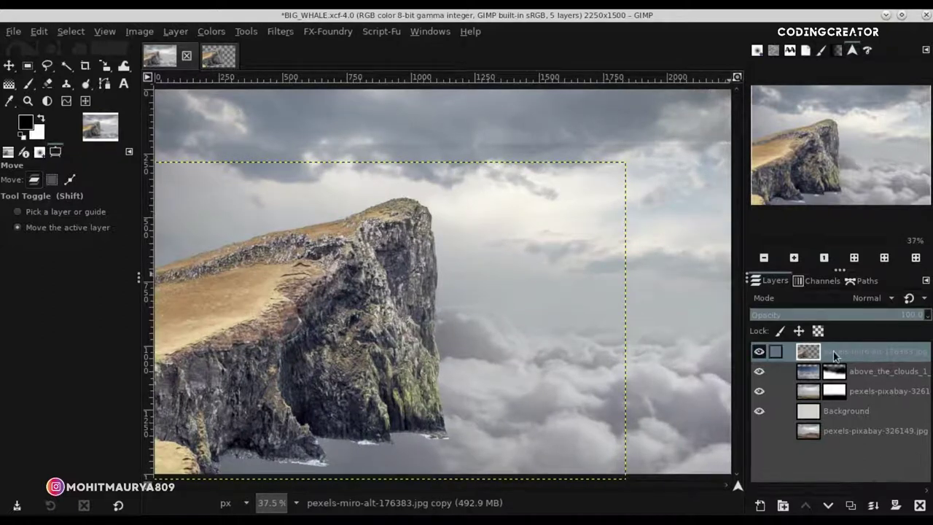
key("ctrl+s")
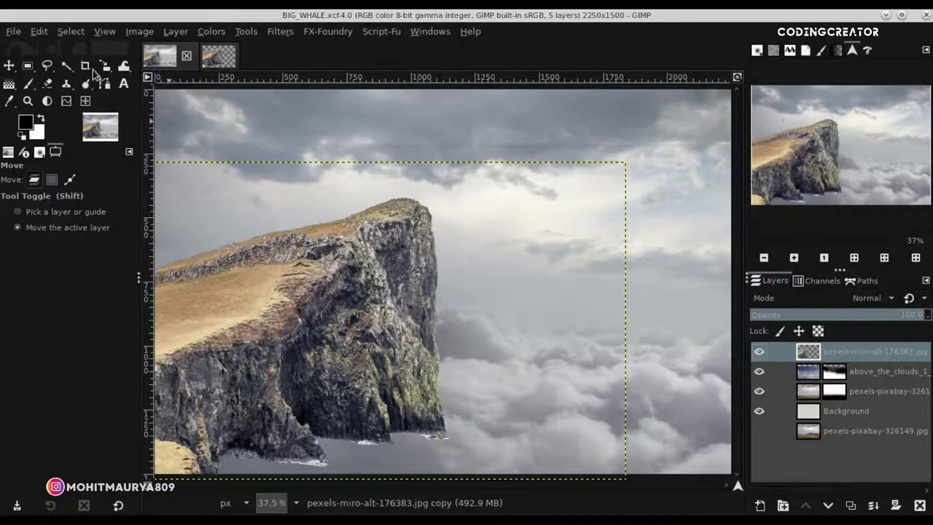
- Shrink the cliff layer slightly and shift it left and down
left_click(106, 66)
left_click(382, 260)
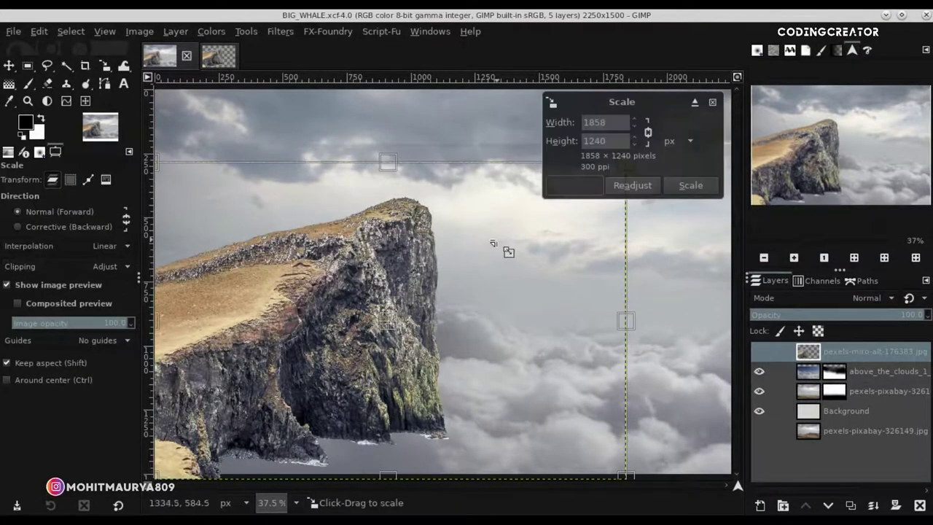
left_click_drag(493, 243, 480, 253)
key("Return")
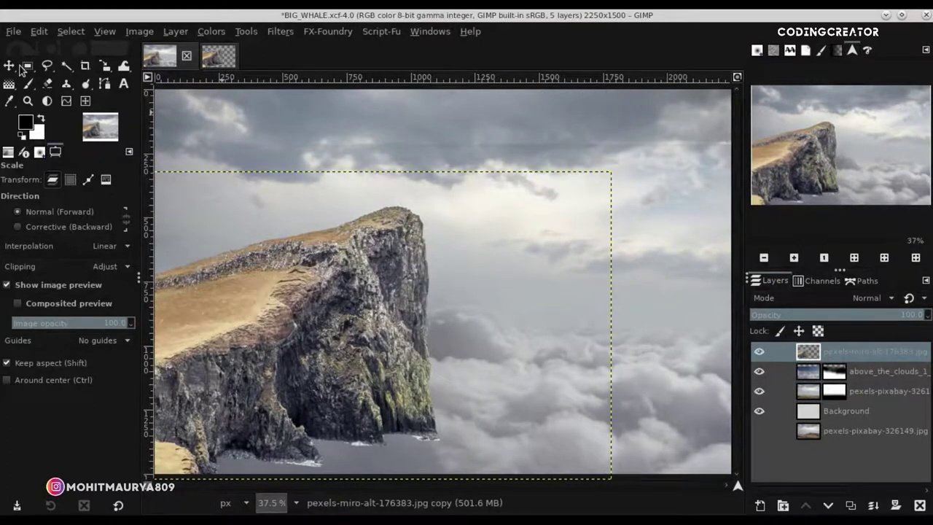
left_click(9, 66)
mouse_move(381, 298)
left_mouse_down()
mouse_move(338, 315)
mouse_move(352, 310)
left_mouse_up()
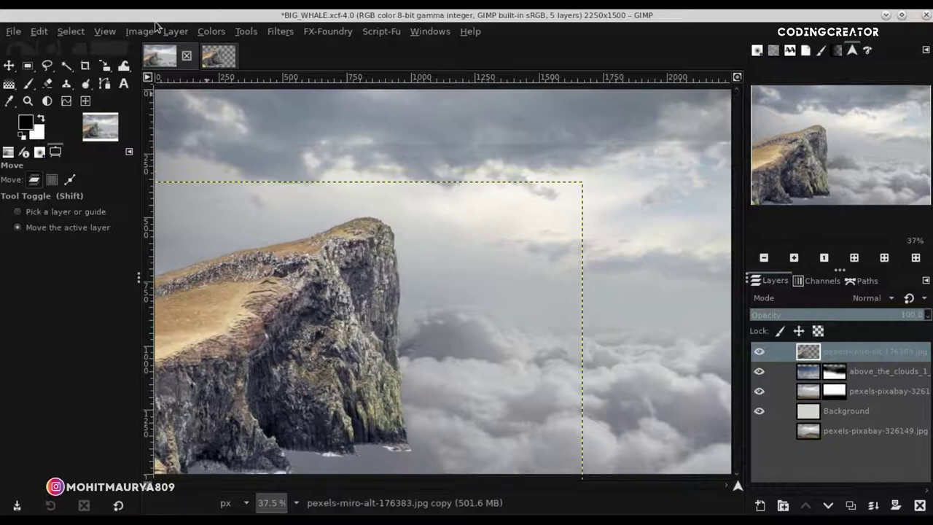
- Enlarge the cliff slightly and nudge it toward the lower left
left_click(105, 66)
left_click(483, 287)
left_click_drag(478, 270, 481, 263)
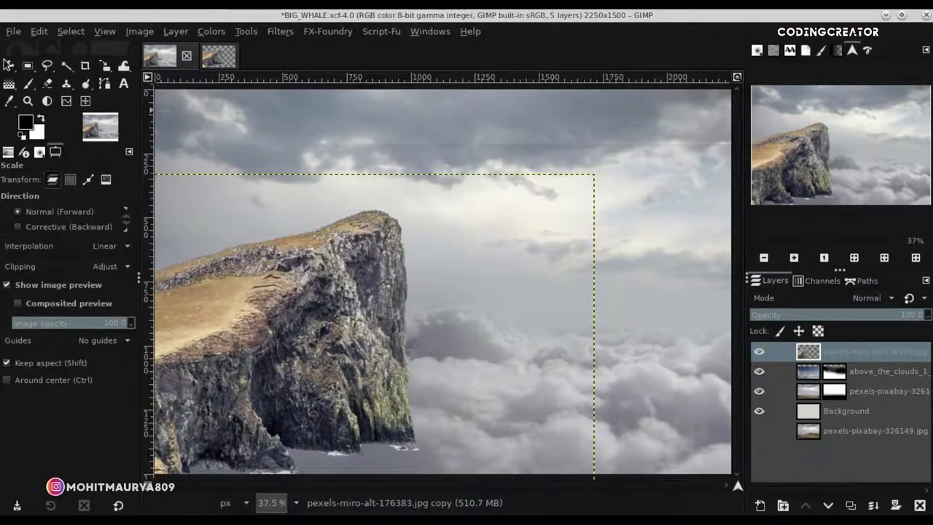
left_click(9, 65)
left_click_drag(282, 324, 276, 324)
scroll(277, 324, "down", 2)
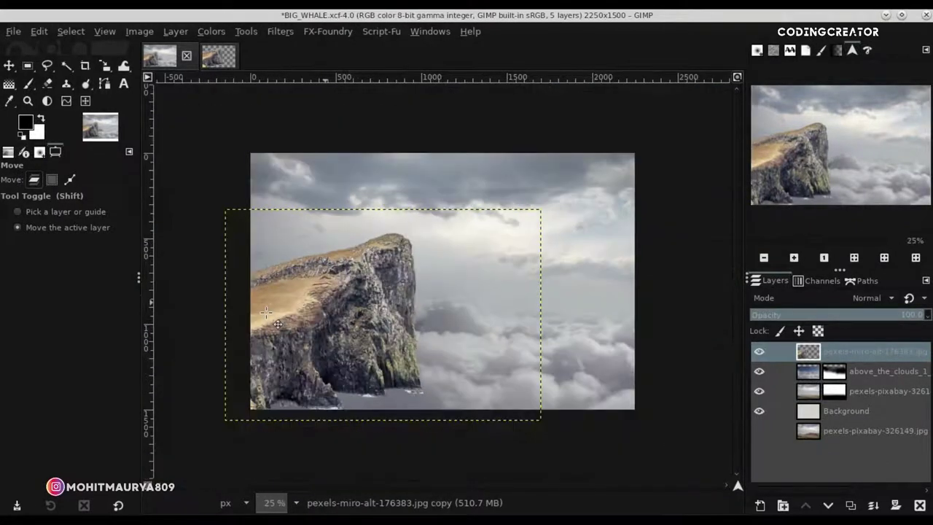
left_click_drag(336, 328, 334, 334)
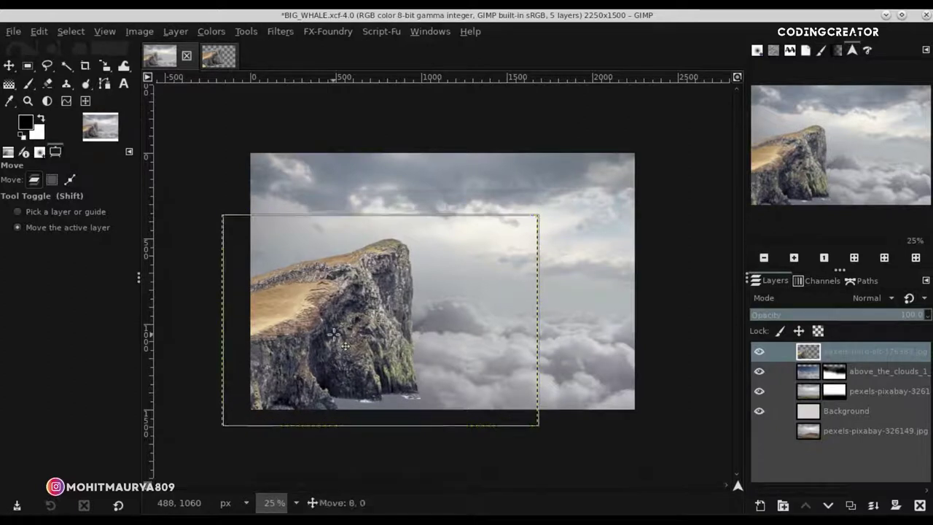
- Scale the cliff to about 1941×1296 px against the left edge and save BIG_WHALE.xcf
left_click(105, 67)
left_click(486, 284)
left_click_drag(485, 283, 486, 268)
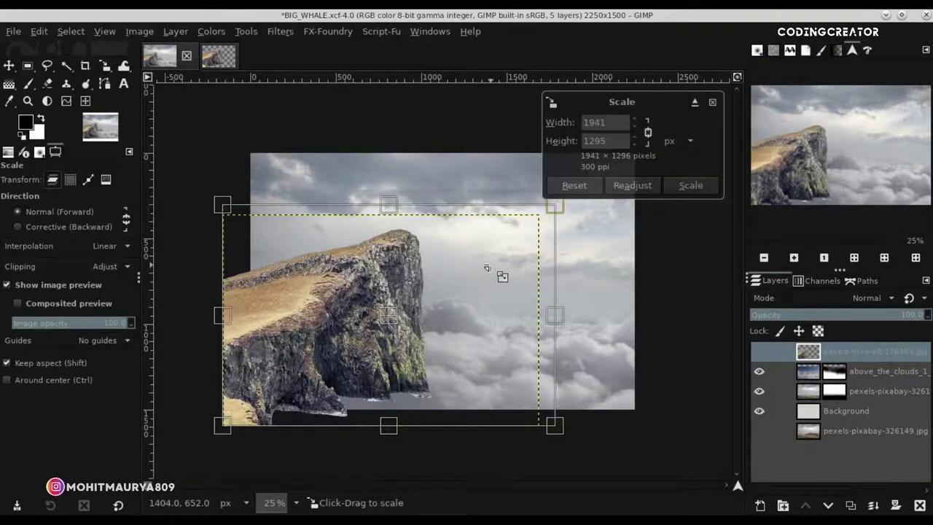
left_click_drag(400, 329, 392, 329)
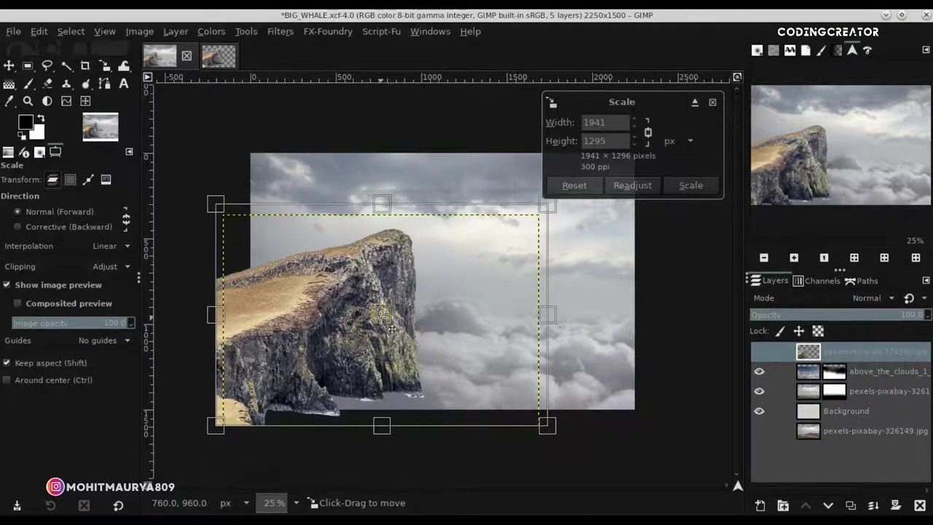
left_click_drag(391, 328, 393, 330)
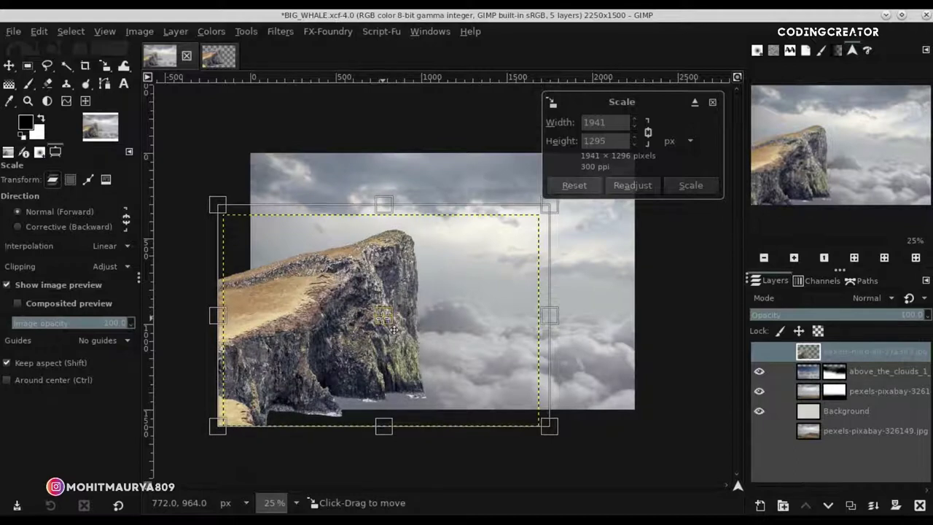
key("Return")
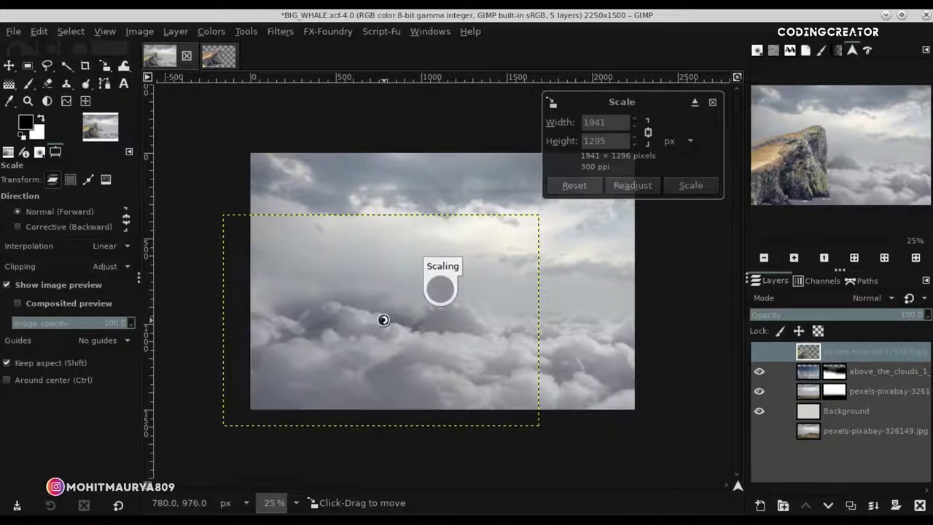
key("m")
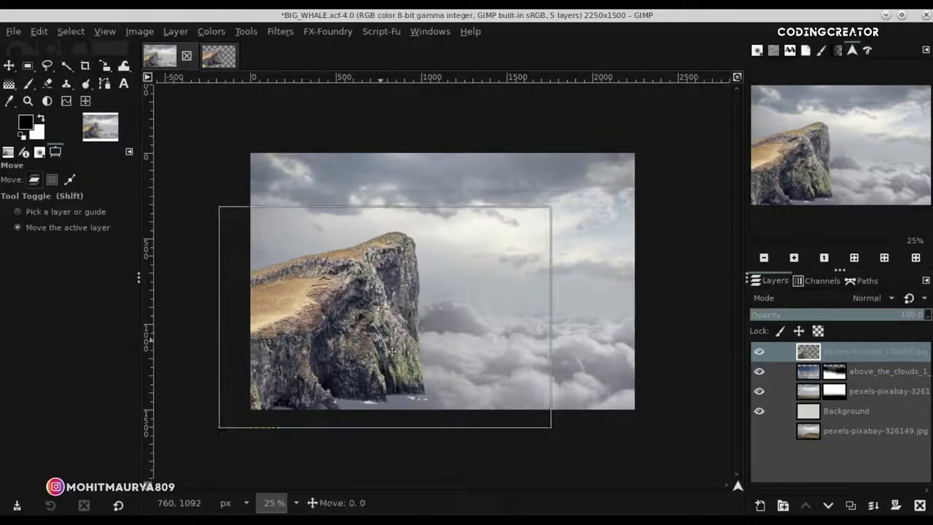
key("plus")
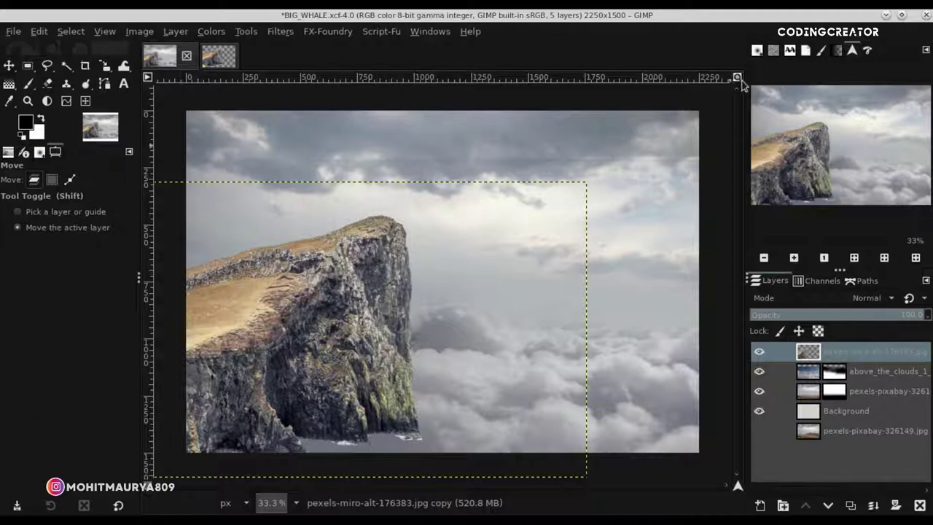
key("ctrl+s")
- Add a white mask to the cliff layer, paint black over its base, and save
left_click(898, 508)
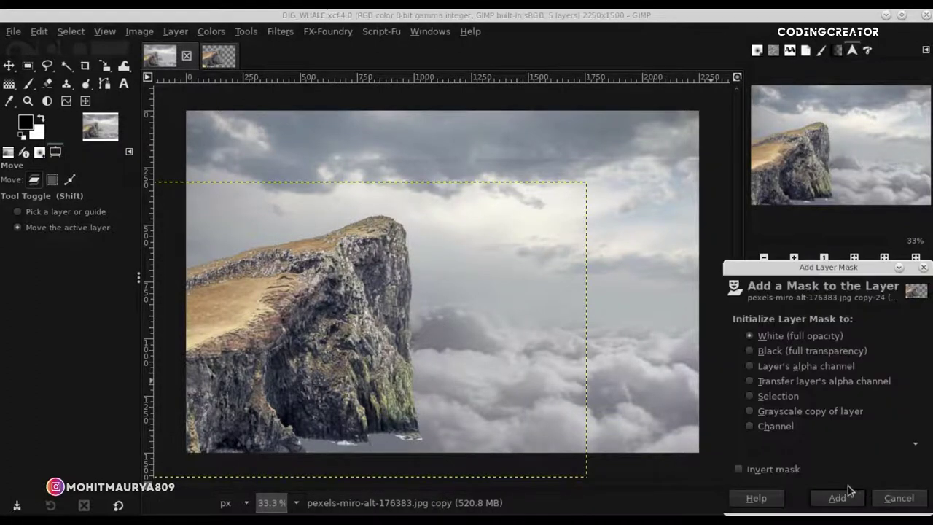
left_click(835, 495)
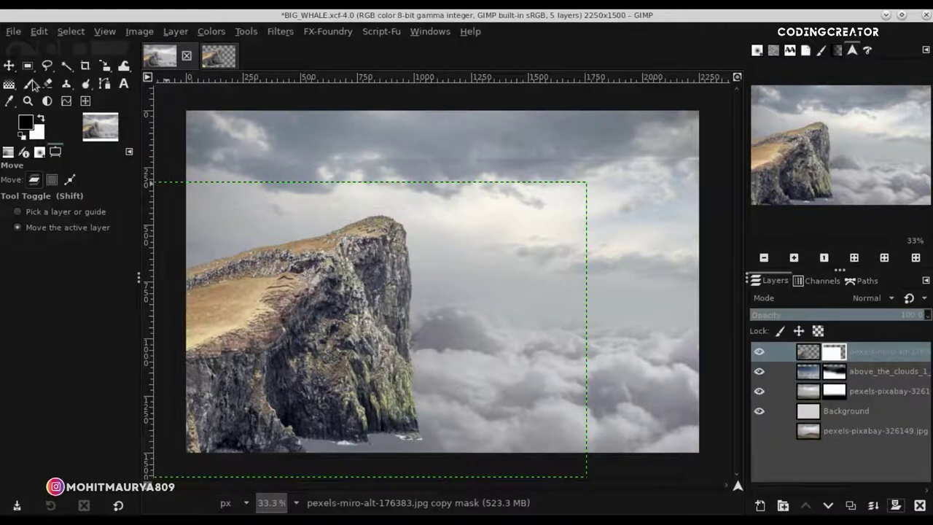
left_click(31, 85)
left_click(404, 415)
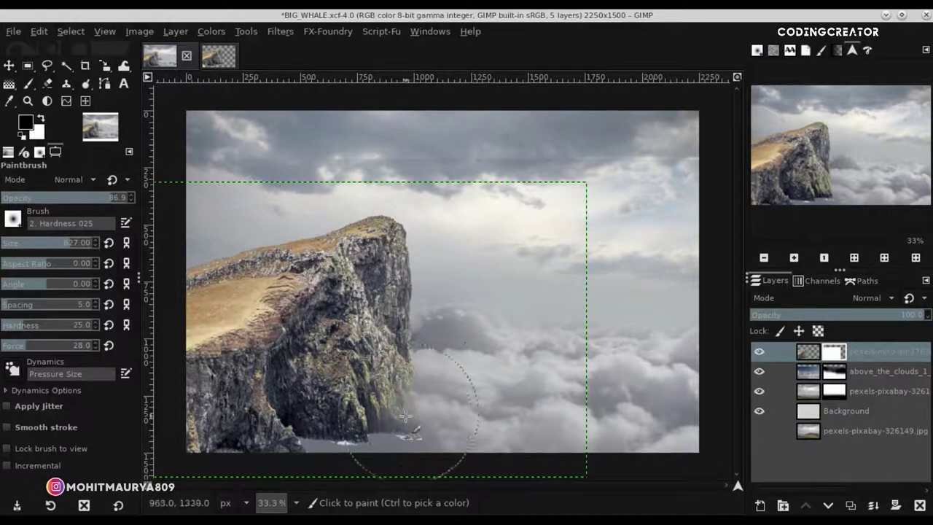
mouse_move(405, 416)
left_mouse_down()
mouse_move(233, 426)
mouse_move(441, 390)
mouse_move(193, 448)
left_mouse_up()
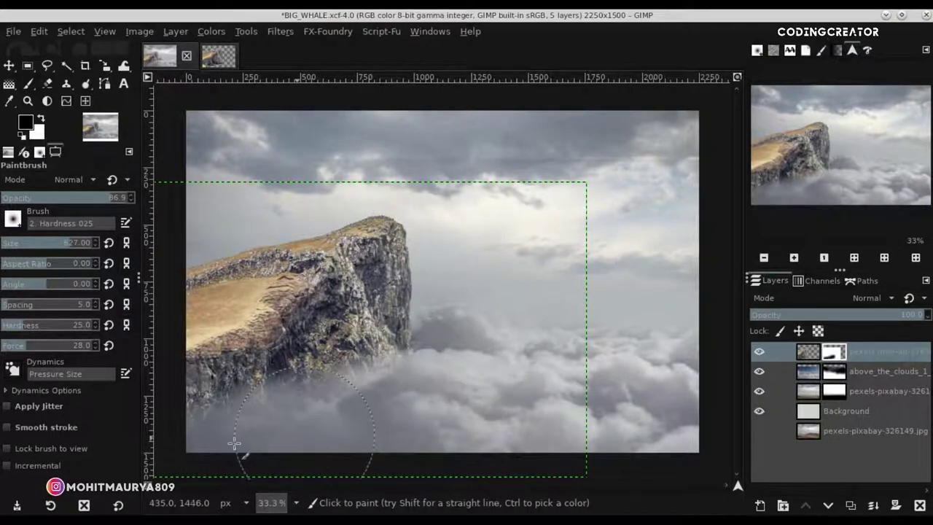
left_click(8, 82)
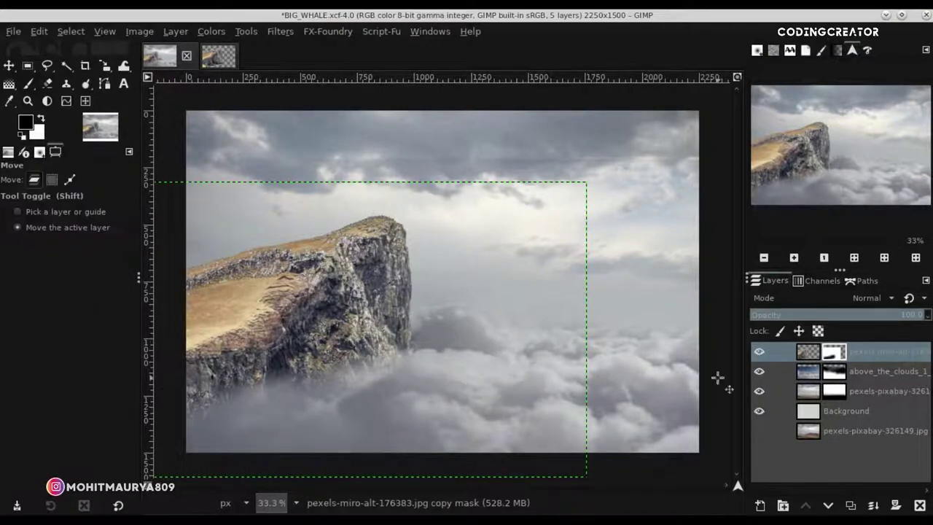
left_click(808, 352)
key("ctrl+s")
- Touch up the cliff mask with white along the lower cliff, then restore black
left_click(834, 352)
left_click(33, 86)
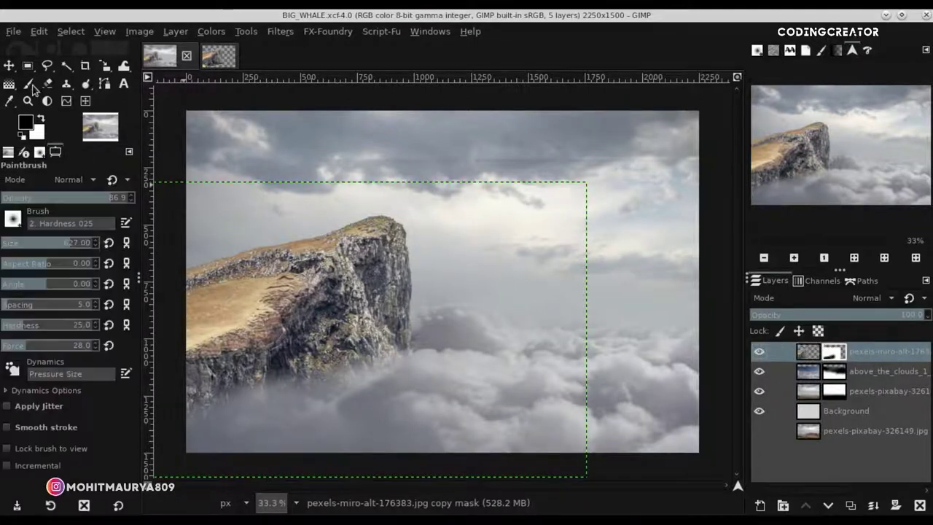
left_click(42, 121)
left_click_drag(306, 306, 350, 364)
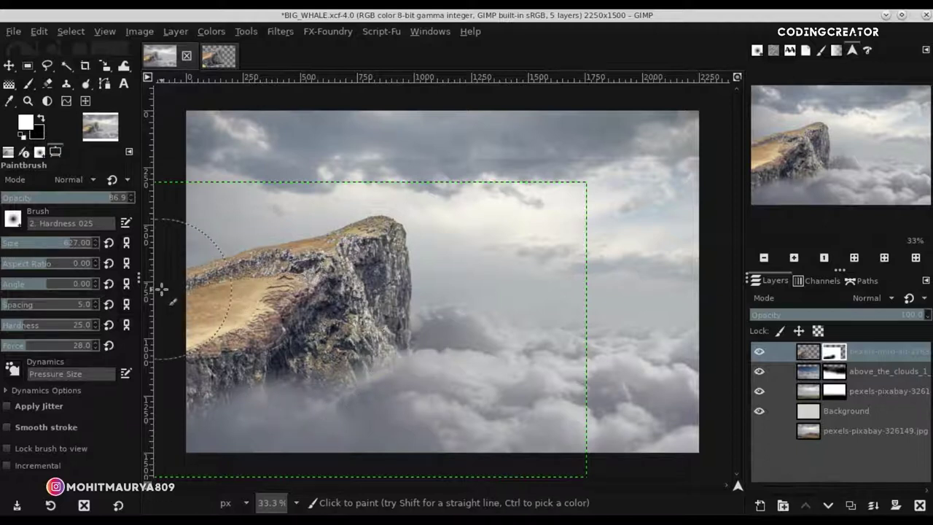
left_click(41, 121)
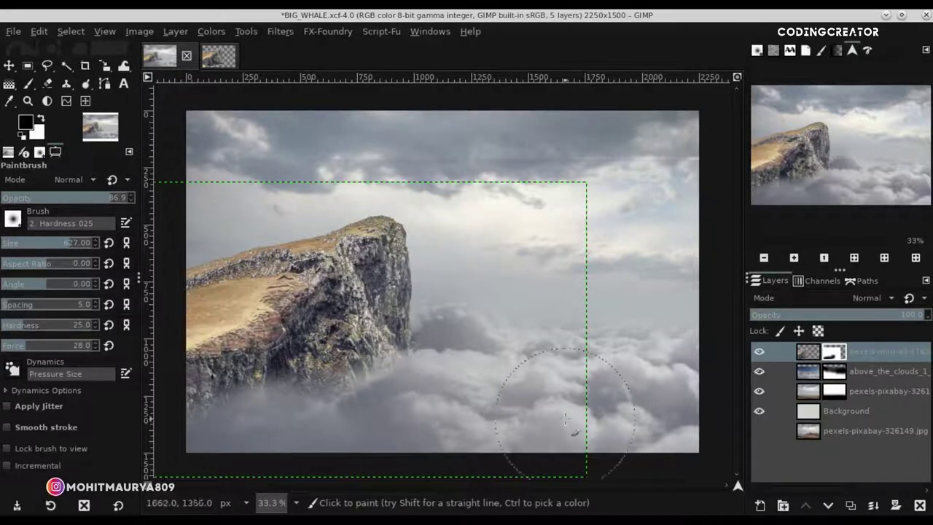
- Scale the cliff layer down slightly
left_click(105, 66)
left_click(241, 211)
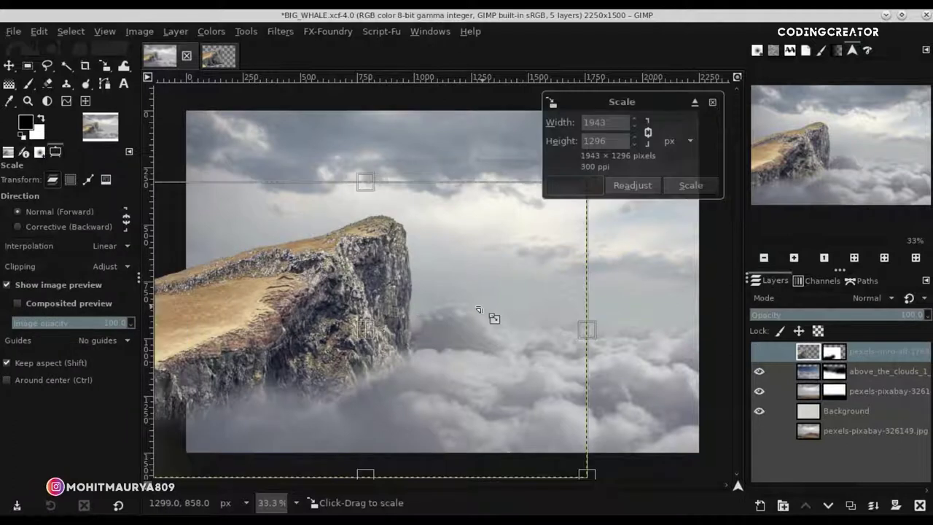
left_click_drag(541, 248, 520, 251)
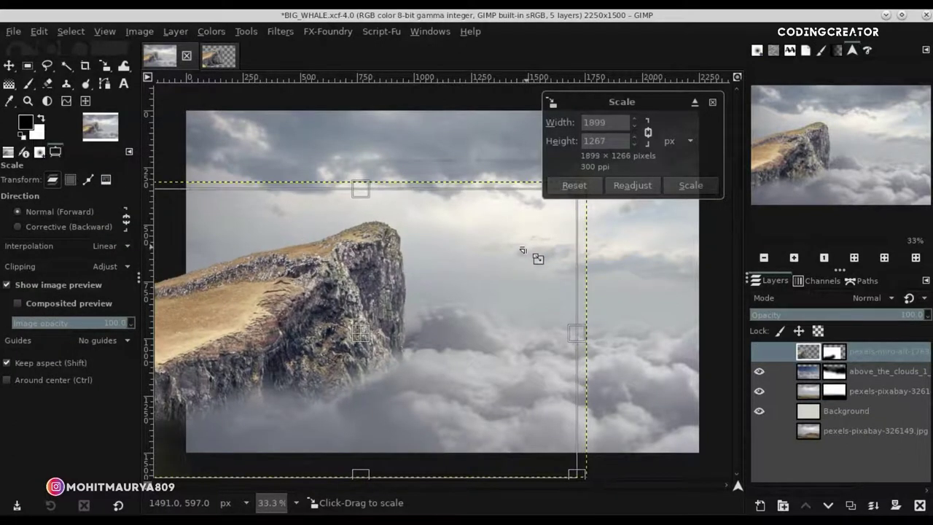
left_click(690, 185)
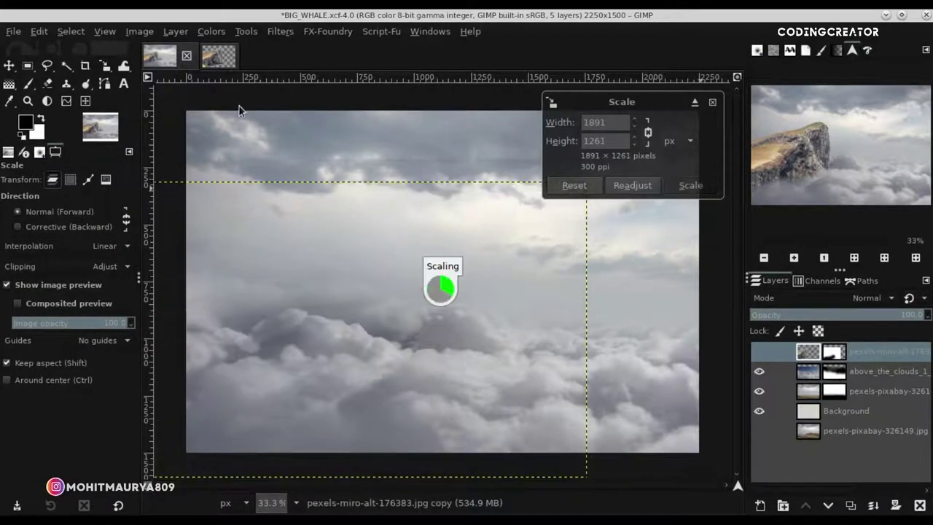
- Tilt the cliff layer a few degrees and shift it a little left
left_click(105, 66)
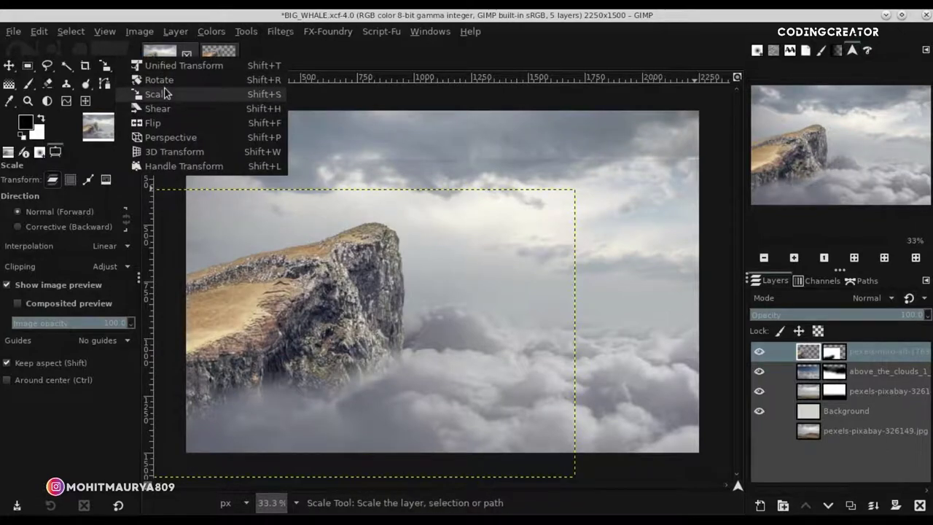
left_click(159, 79)
left_click_drag(490, 309, 482, 313)
key("Return")
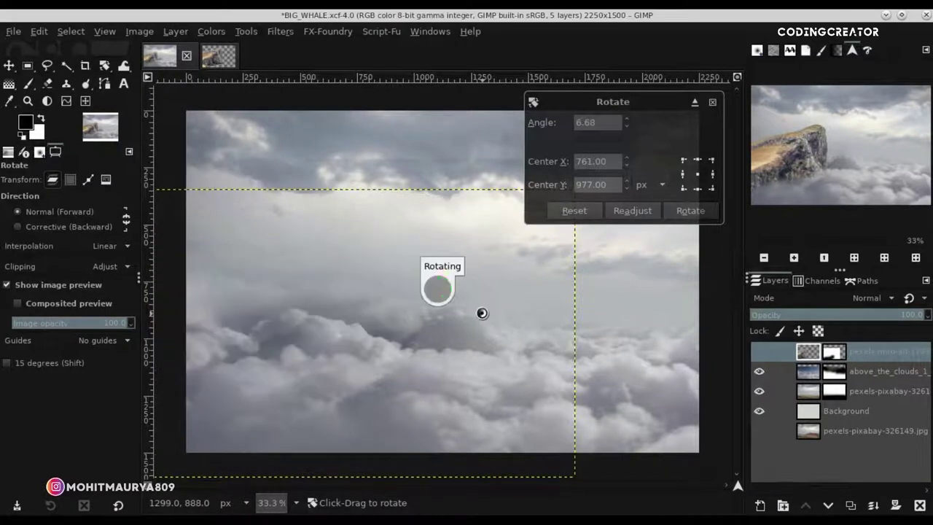
left_click(9, 65)
left_click_drag(311, 302, 303, 299)
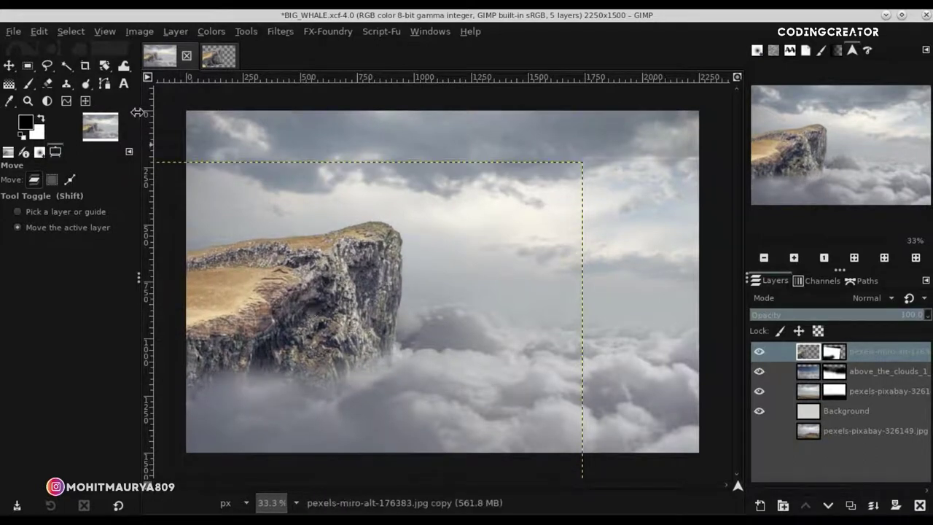
- Rotate the cliff layer to about -1.18°
left_click(104, 66)
left_click_drag(210, 310, 191, 343)
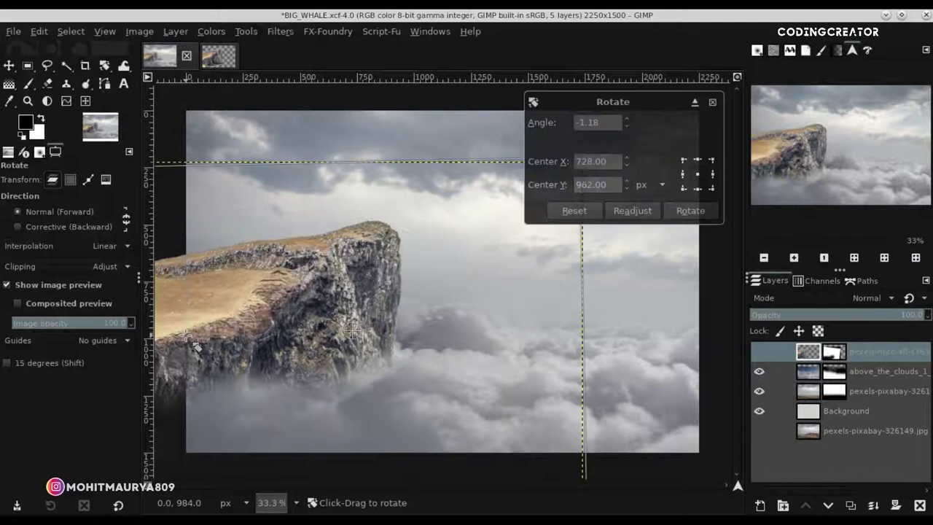
key("Return")
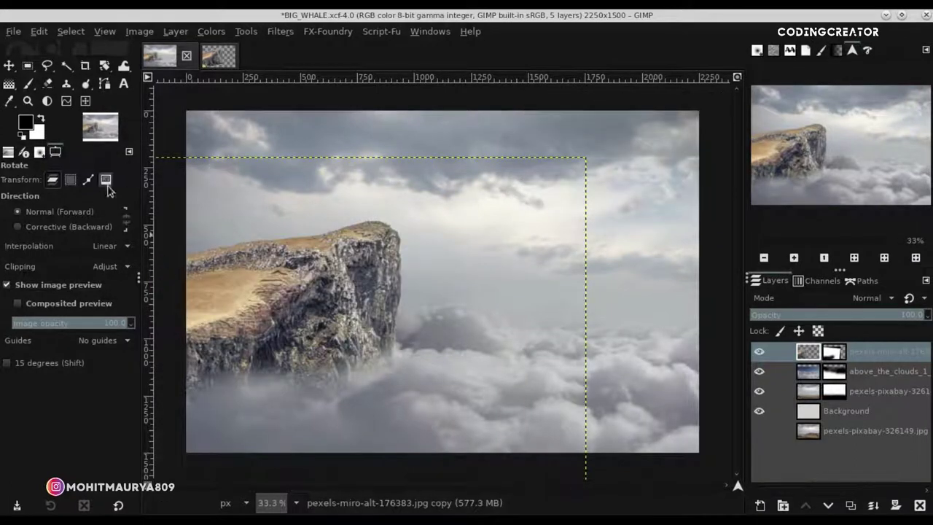
left_click(9, 66)
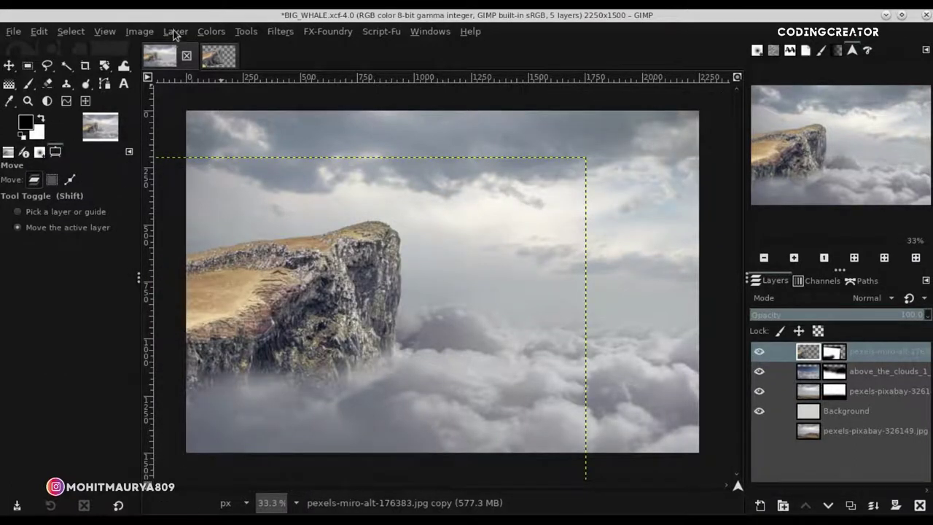
left_click(175, 32)
- Crop the cliff layer to its content and shift it about 30 px left
left_click(225, 263)
left_click_drag(309, 303, 311, 299)
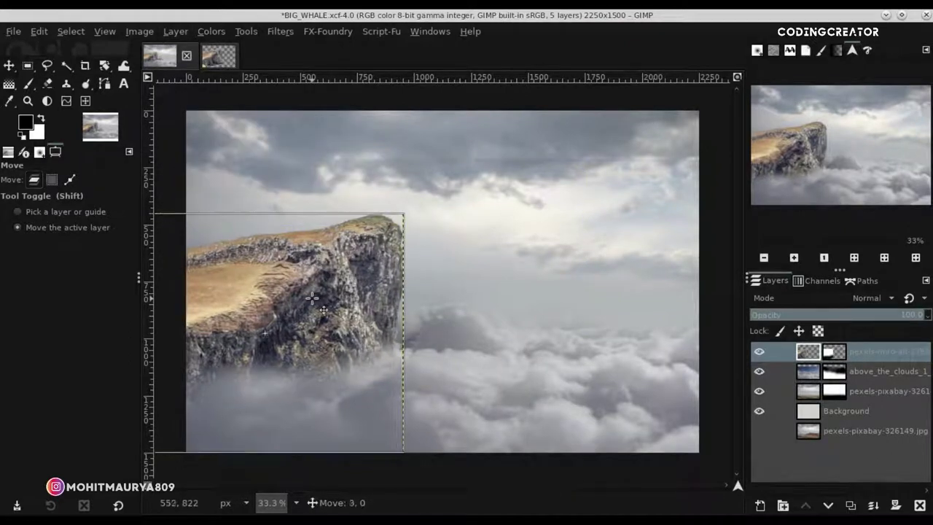
key("shift+Down")
key("Left")
left_click(805, 371)
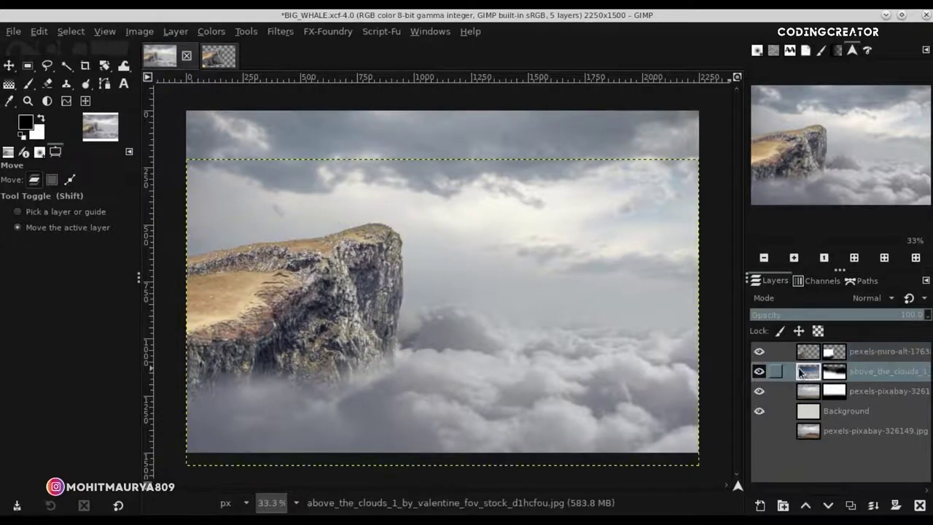
left_click(807, 353)
left_click_drag(368, 352, 346, 352)
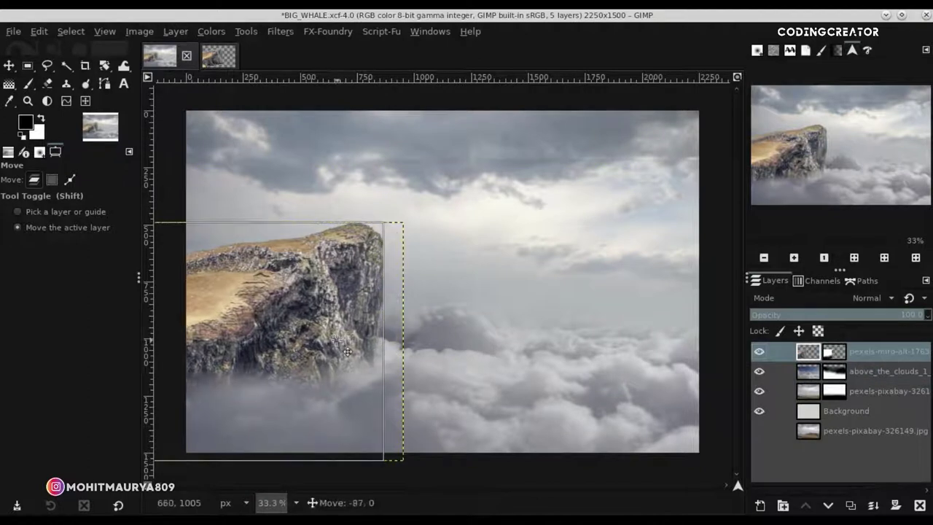
left_click(346, 352)
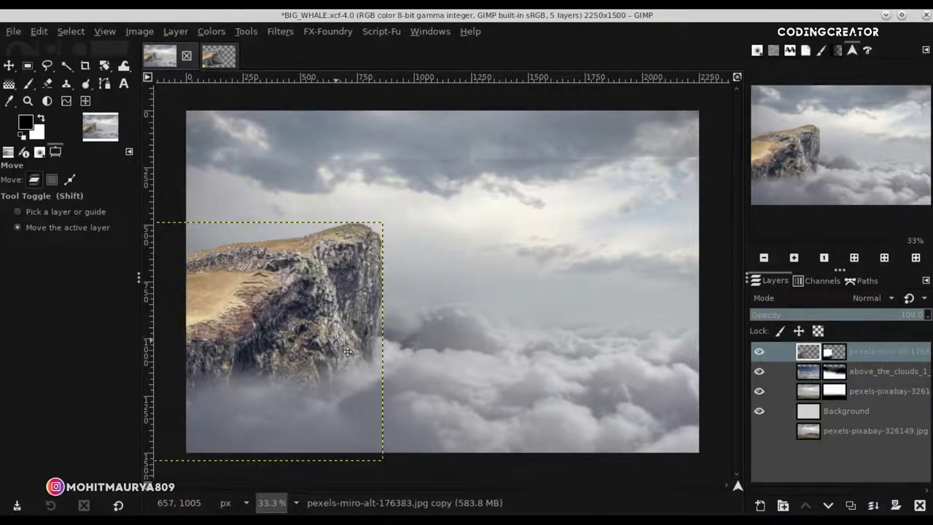
- Rename the layers to cloud and cliff and save BIG_WHALE.xcf
left_click(806, 372)
key("ctrl+s")
double_click(899, 373)
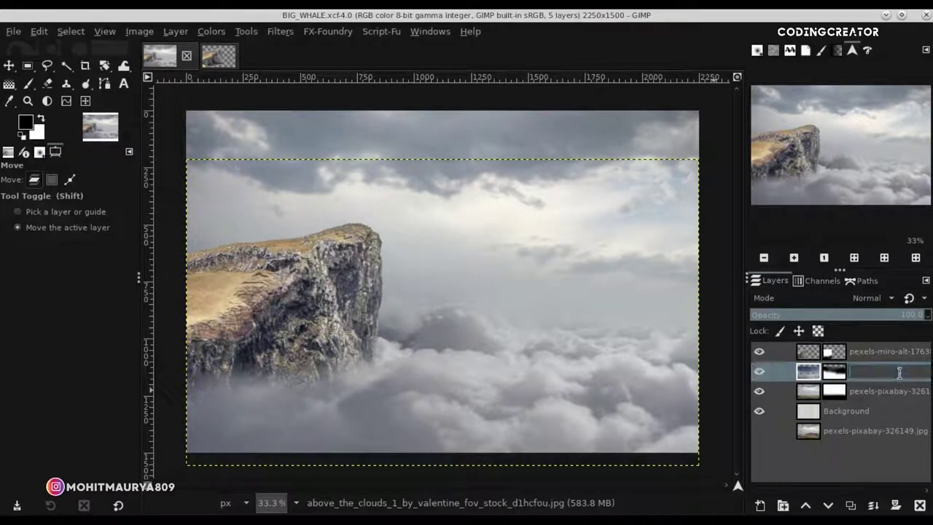
type("cloud")
key("Return")
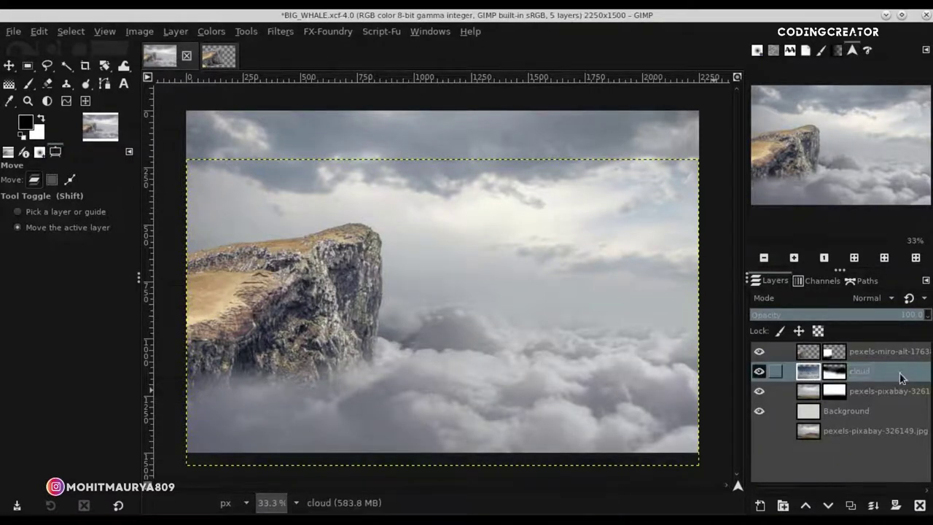
left_click(892, 352)
double_click(891, 353)
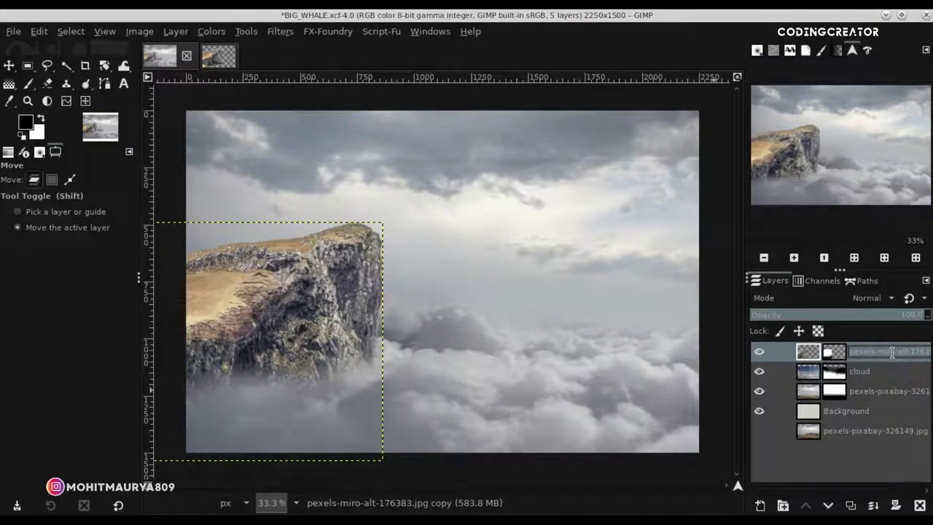
type("cliff")
key("Return")
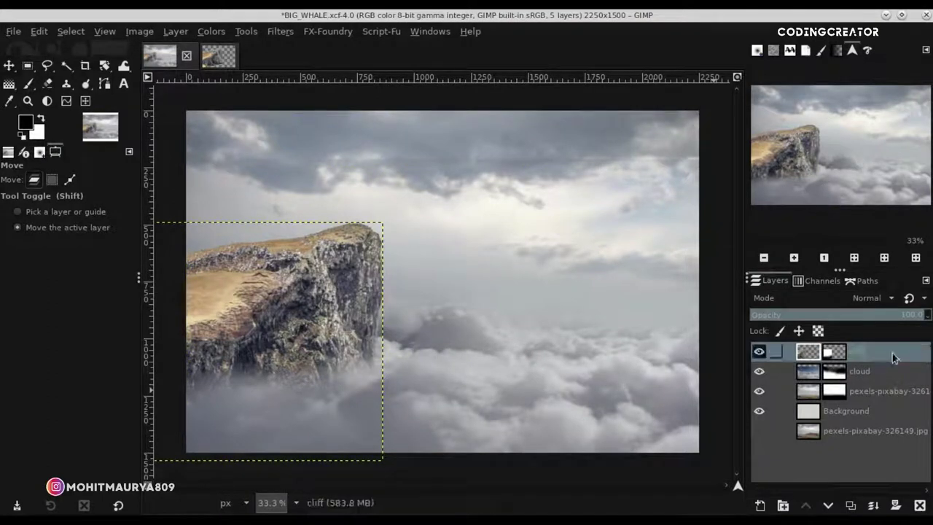
left_click(801, 371)
key("ctrl+s")
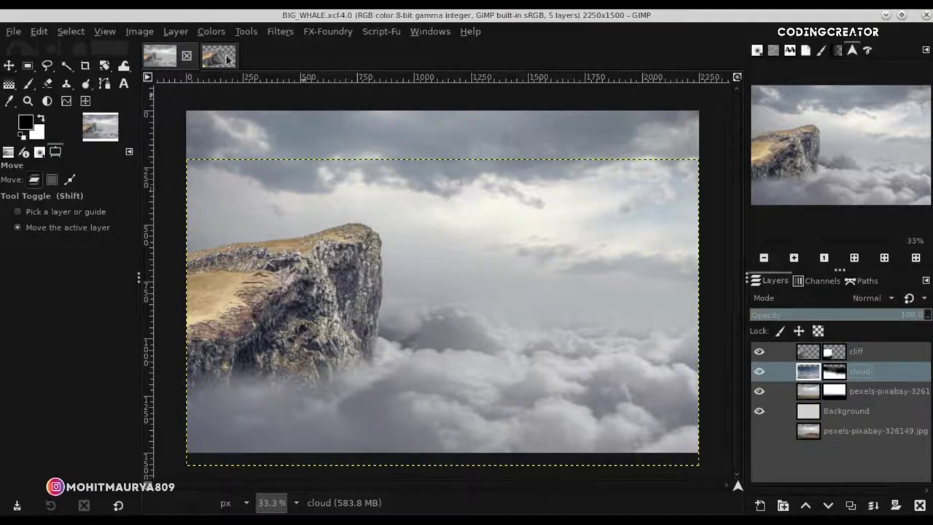
- Close the separate cliff source image without saving, and fit the composition to the window
left_click(218, 58)
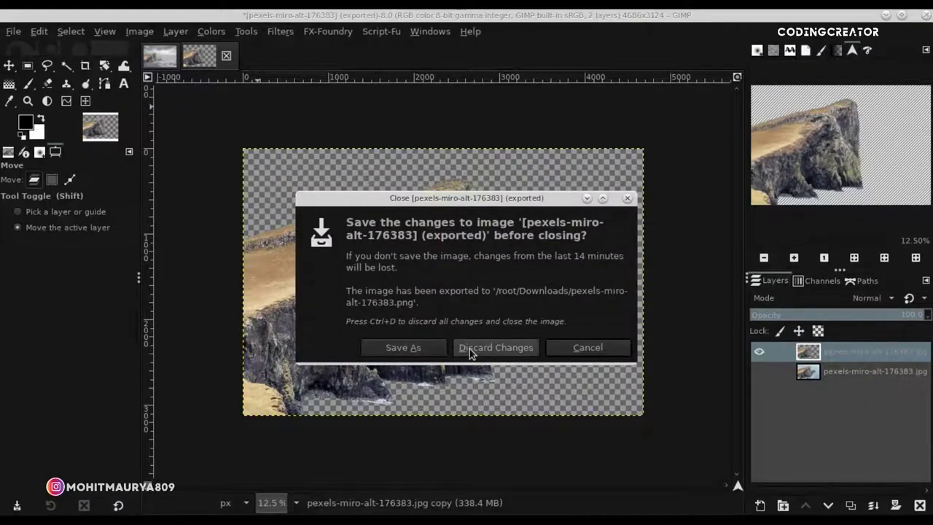
left_click(472, 350)
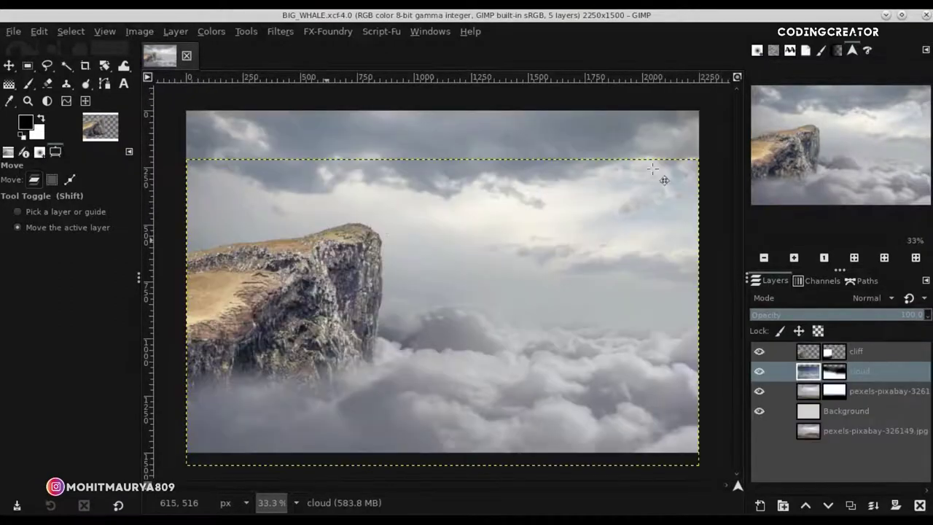
left_click(736, 78)
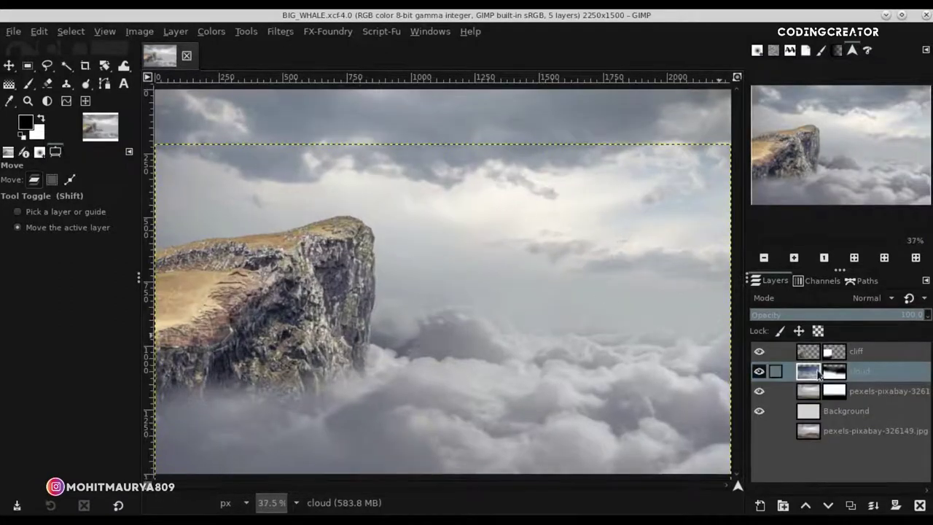
- Put the cliff layer in a new layer group, duplicate it and hide the original
left_click(807, 353)
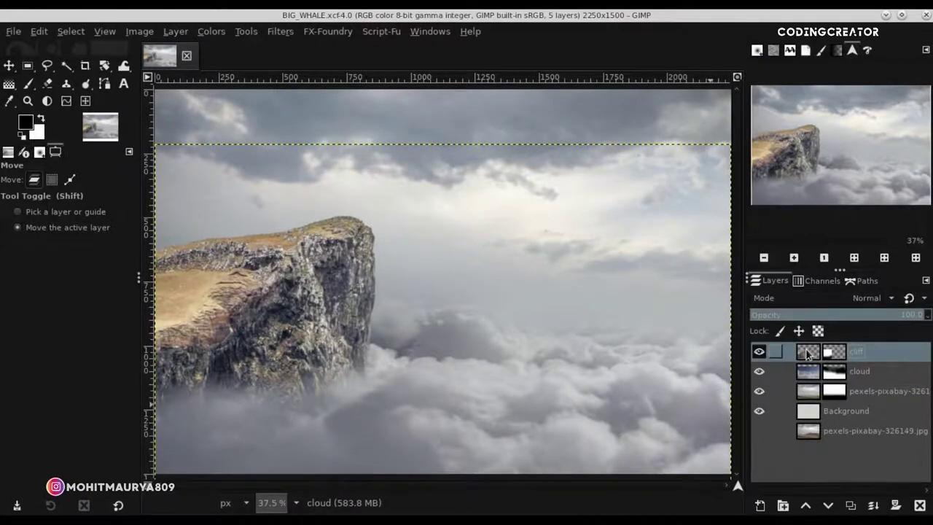
left_click(780, 508)
left_click_drag(807, 372, 807, 354)
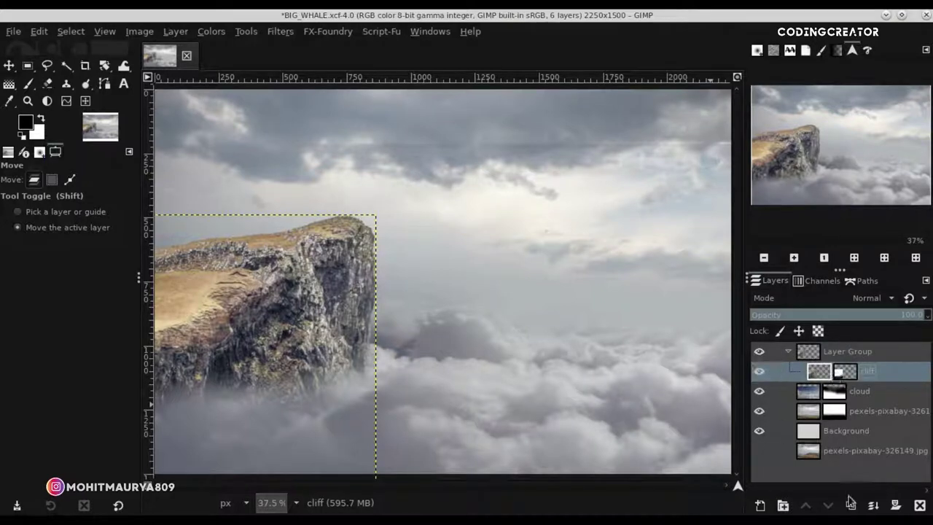
key("shift+ctrl+d")
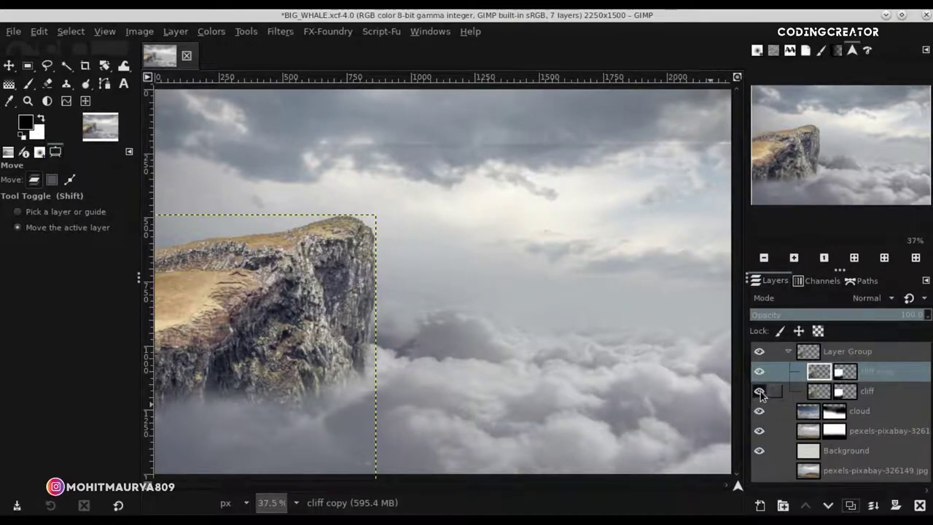
left_click(759, 391)
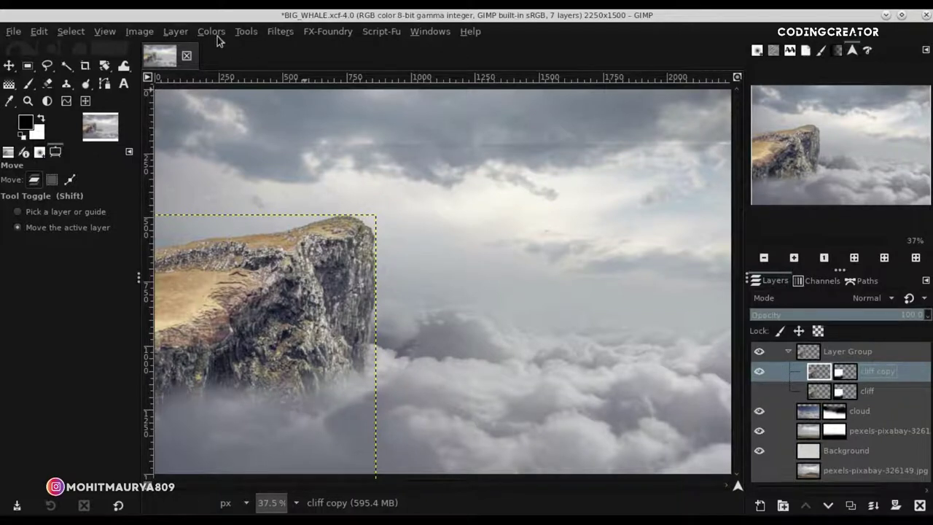
- Lower the cliff copy's saturation to -21 with Hue-Saturation
left_click(210, 31)
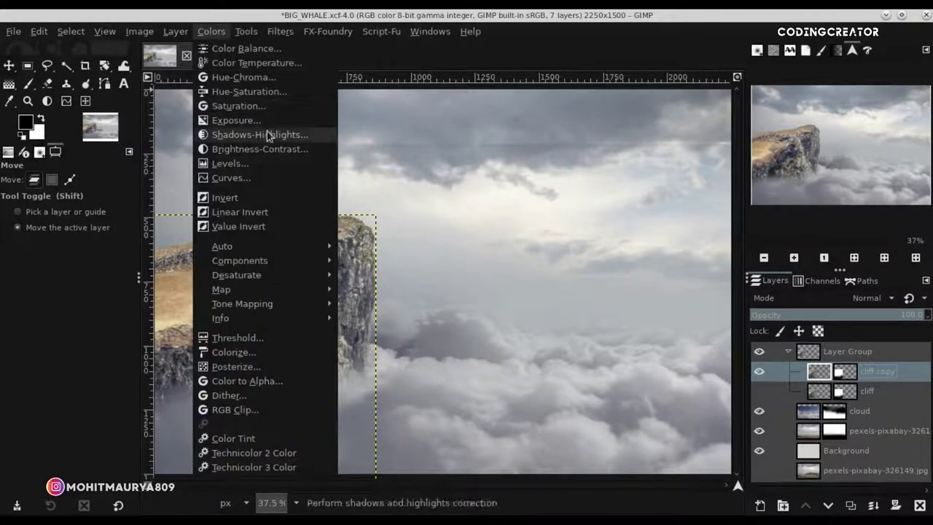
left_click(244, 92)
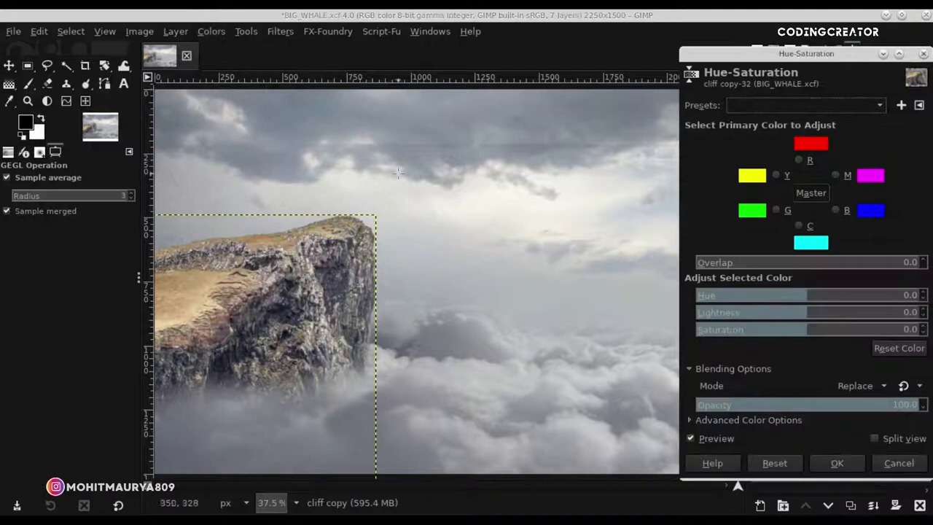
left_click_drag(803, 332, 784, 332)
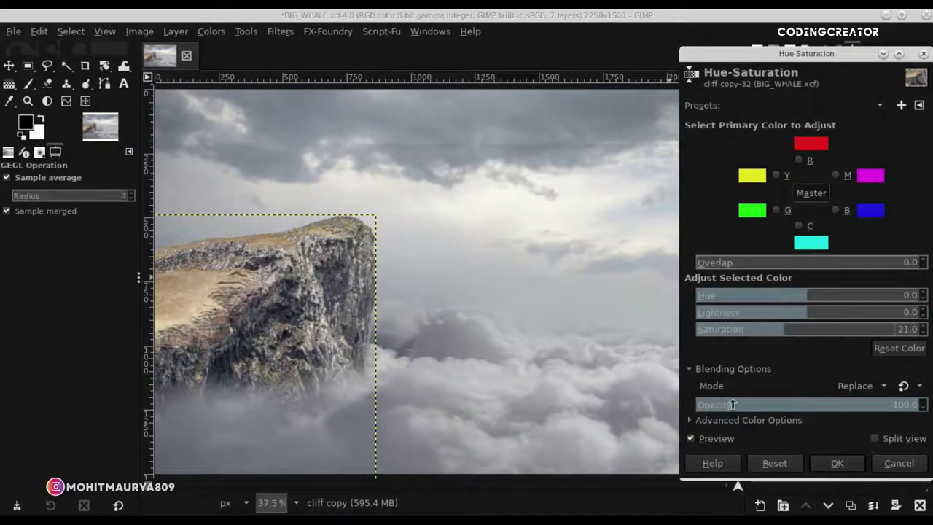
left_click(834, 462)
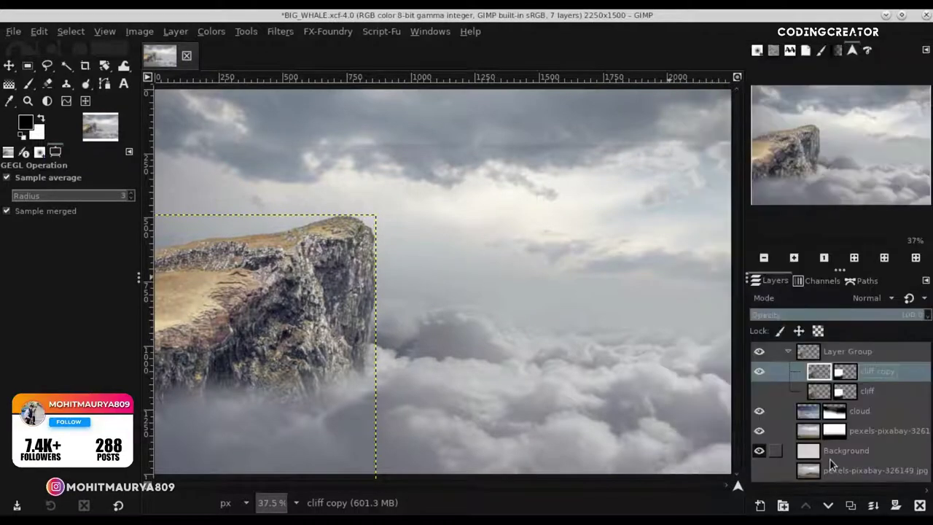
- Duplicate the cliff copy layer and clip the new copy to its backdrop
left_click(851, 504)
right_click(818, 372)
mouse_move(719, 60)
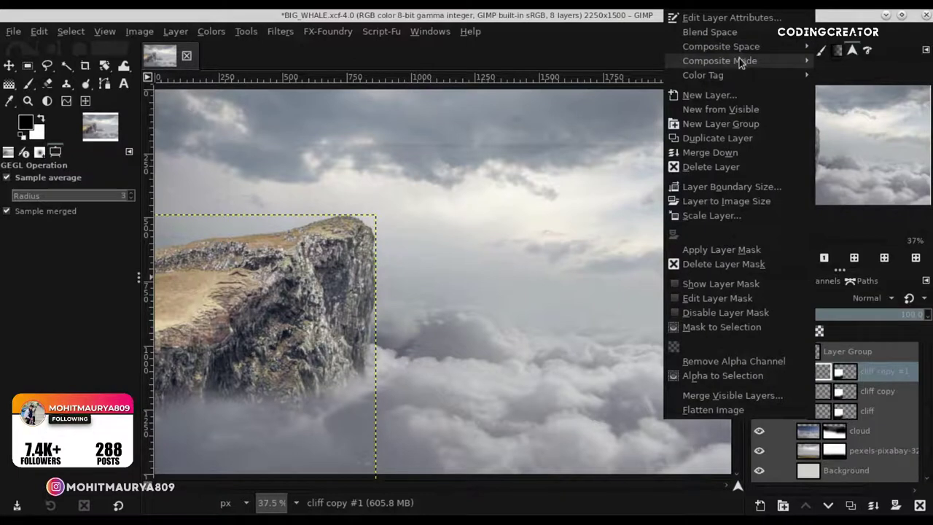
left_click(834, 90)
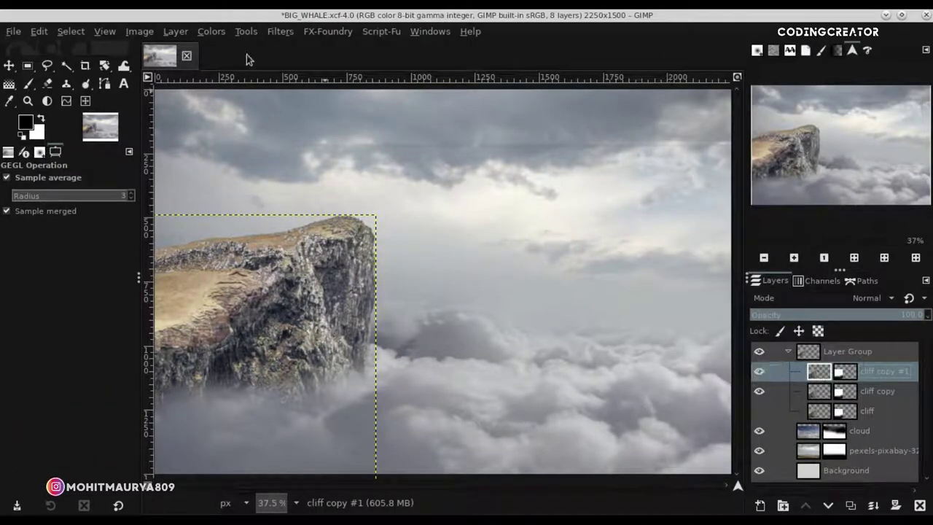
- Darken cliff copy #1 with Curves, pulling the white point output down to 188
left_click(217, 35)
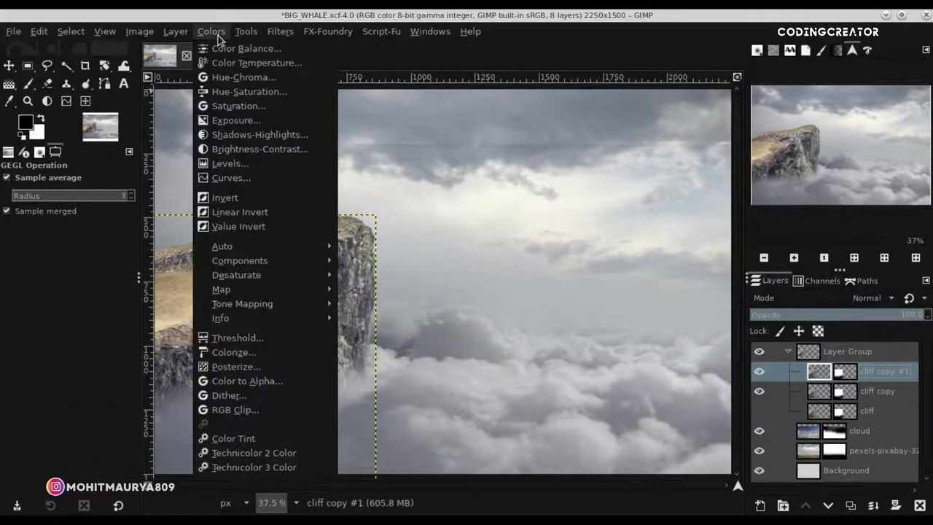
left_click(229, 178)
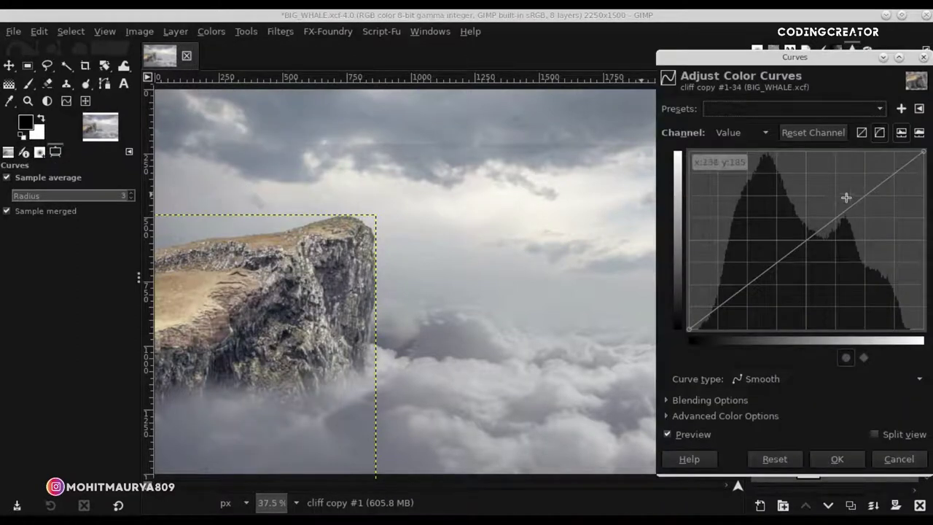
mouse_move(915, 154)
left_mouse_down()
mouse_move(930, 206)
mouse_move(923, 198)
left_mouse_up()
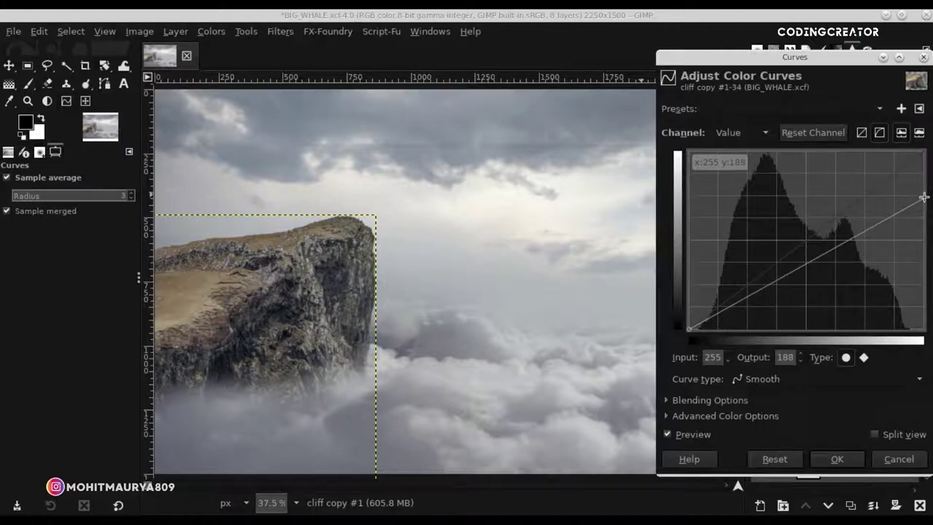
left_click(680, 437)
left_click(680, 437)
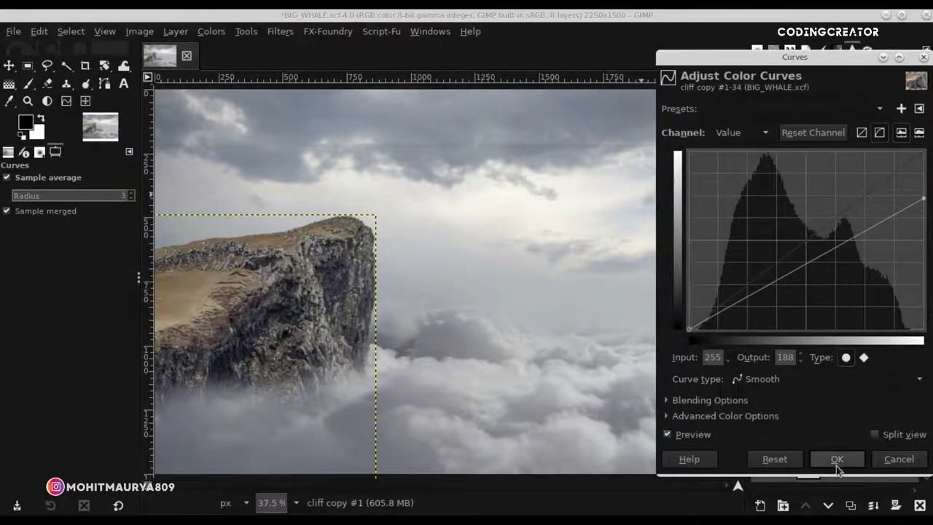
left_click(836, 459)
- Add a white, fully visible layer mask to cliff copy #1
right_click(838, 371)
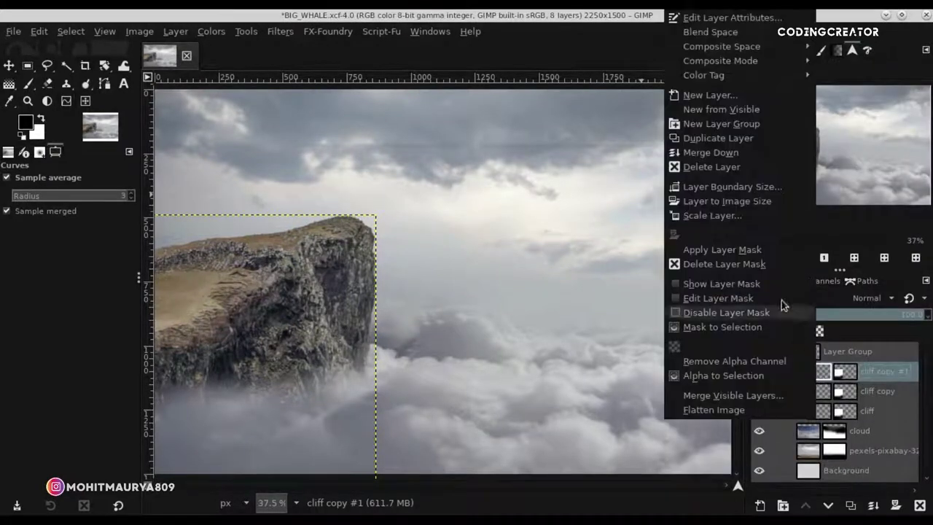
left_click(764, 250)
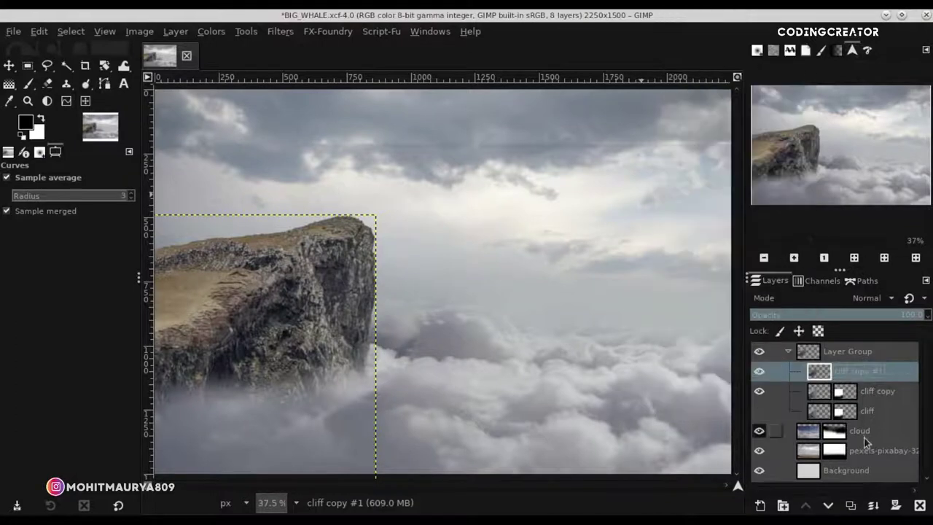
left_click(895, 504)
left_click(836, 498)
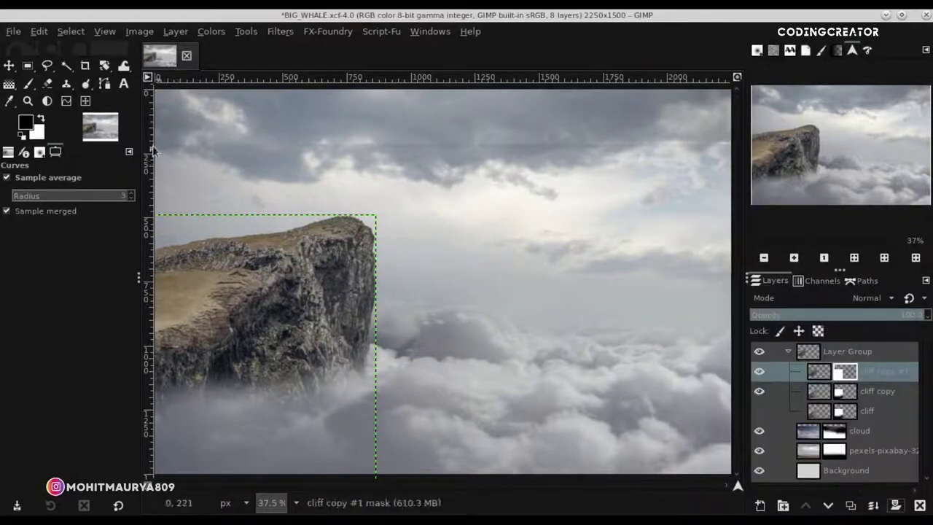
- Paint the mask along the cliff's right edge with a size 422 low-opacity paintbrush
left_click(29, 83)
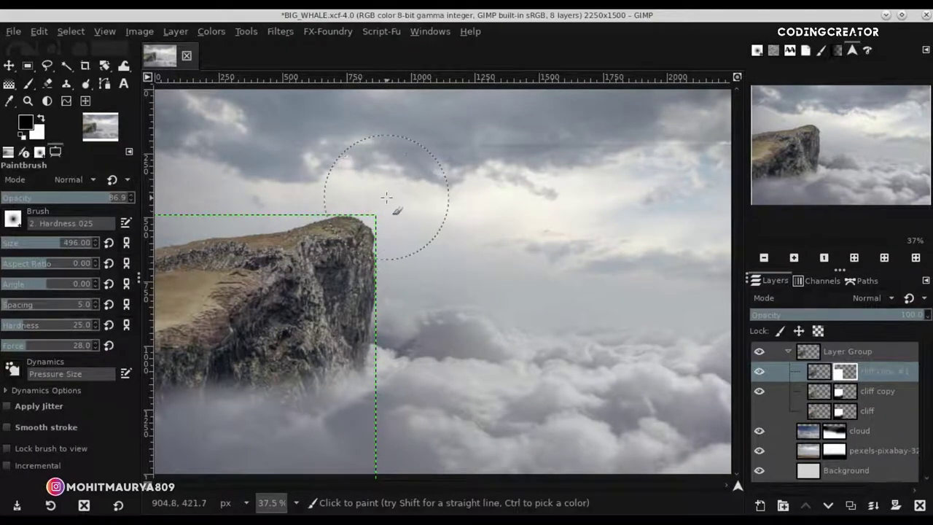
left_click_drag(52, 246, 55, 246)
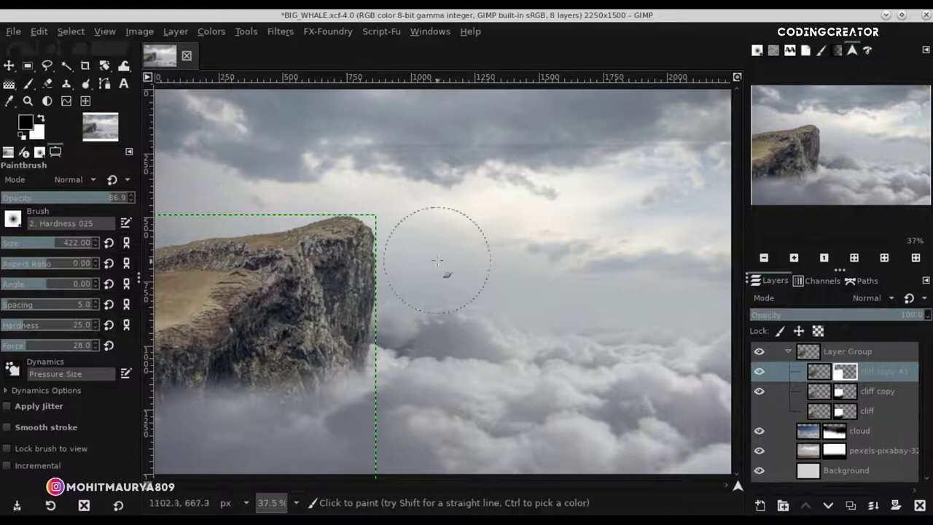
left_click_drag(408, 248, 404, 321)
left_click_drag(73, 204, 57, 199)
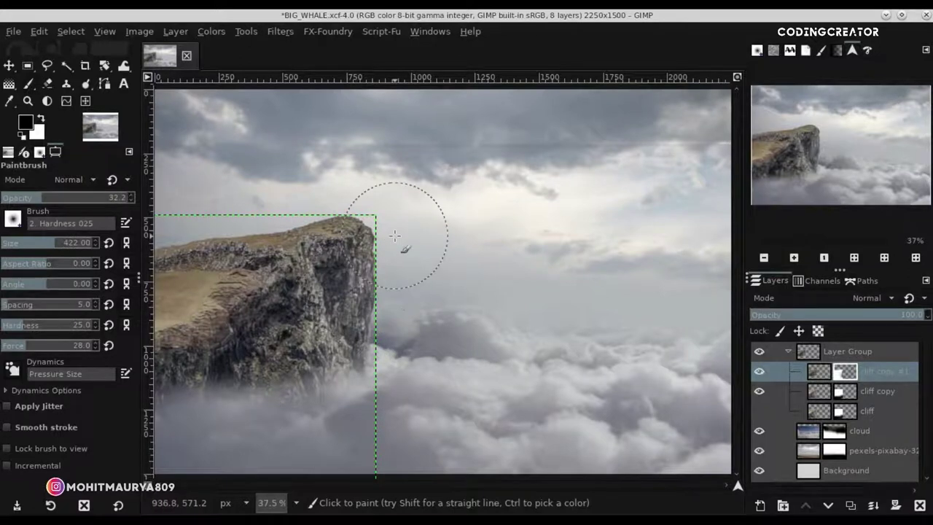
left_click(759, 371)
left_click(758, 371)
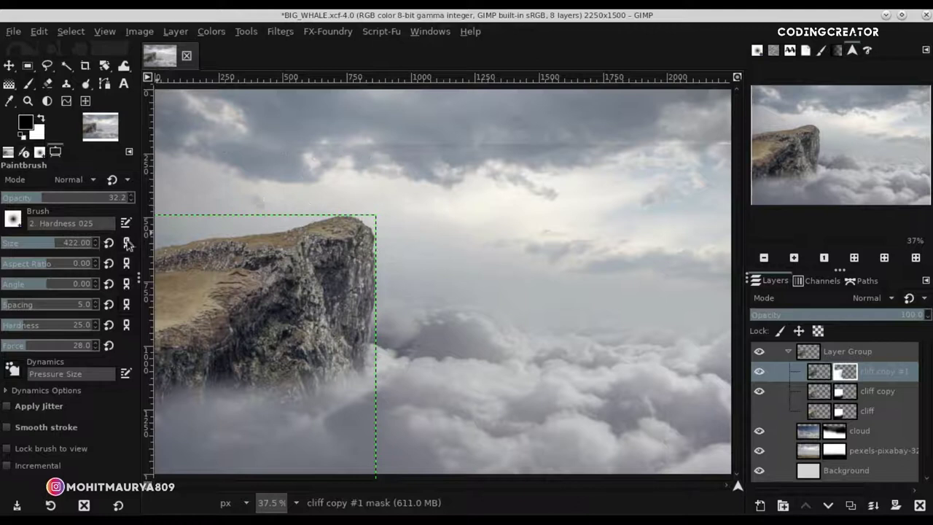
- Try brush opacities around 14–25, then paint a faint opacity-17 stroke near the cliff edge
left_click_drag(12, 201, 21, 198)
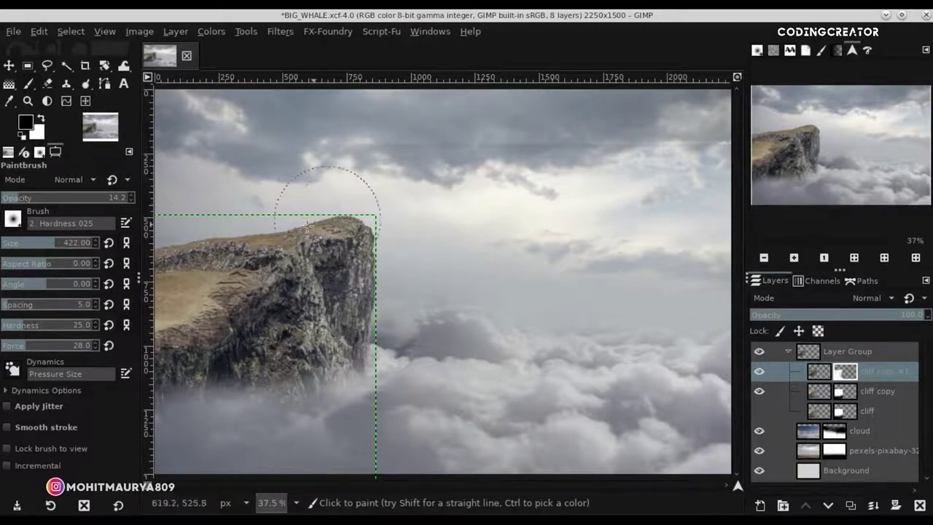
left_click(759, 371)
left_click(758, 371)
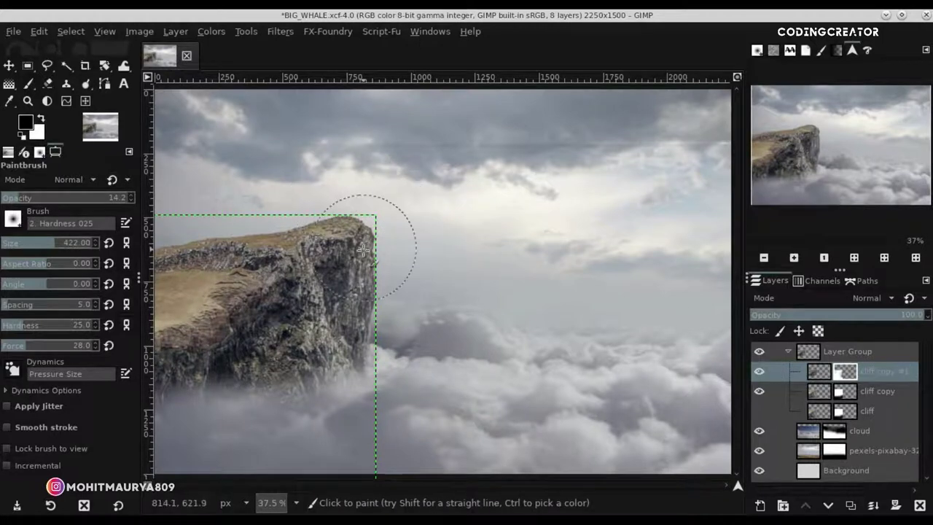
left_click(31, 198)
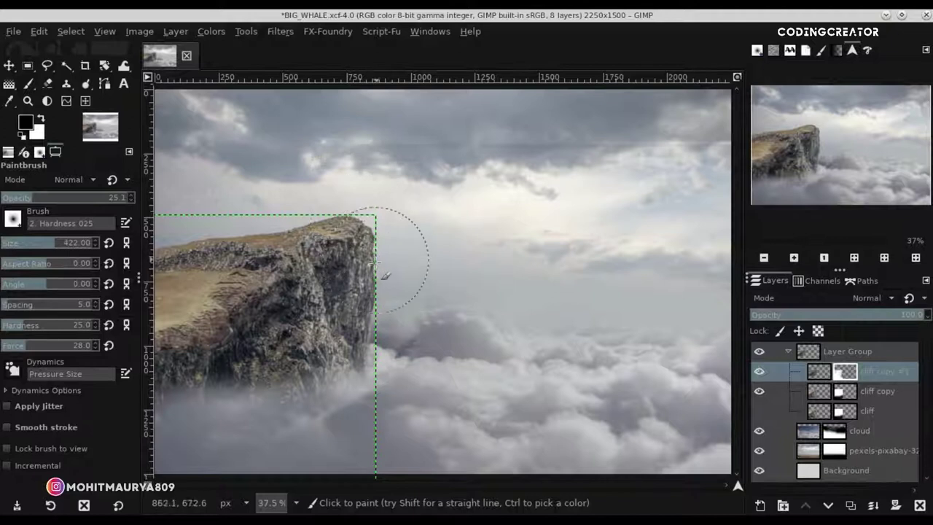
left_click(758, 372)
left_click(758, 371)
left_click(759, 391)
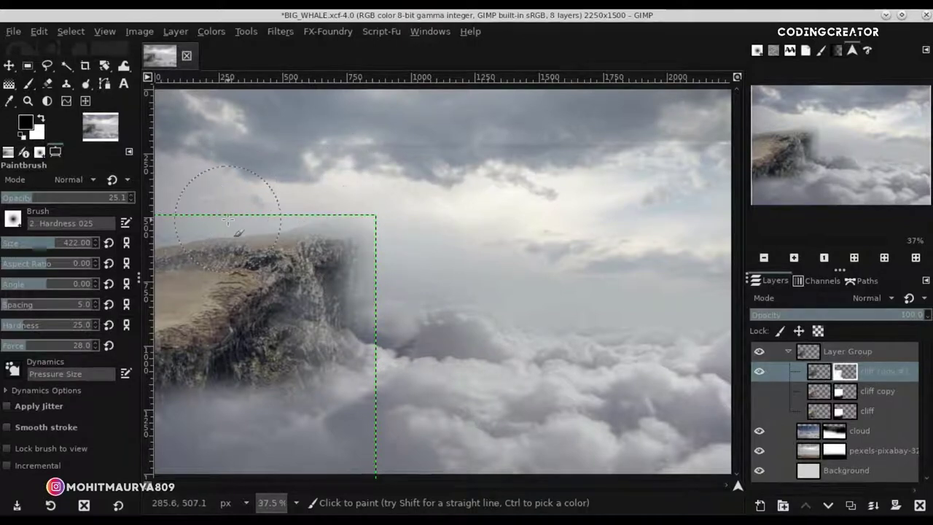
left_click_drag(15, 201, 24, 199)
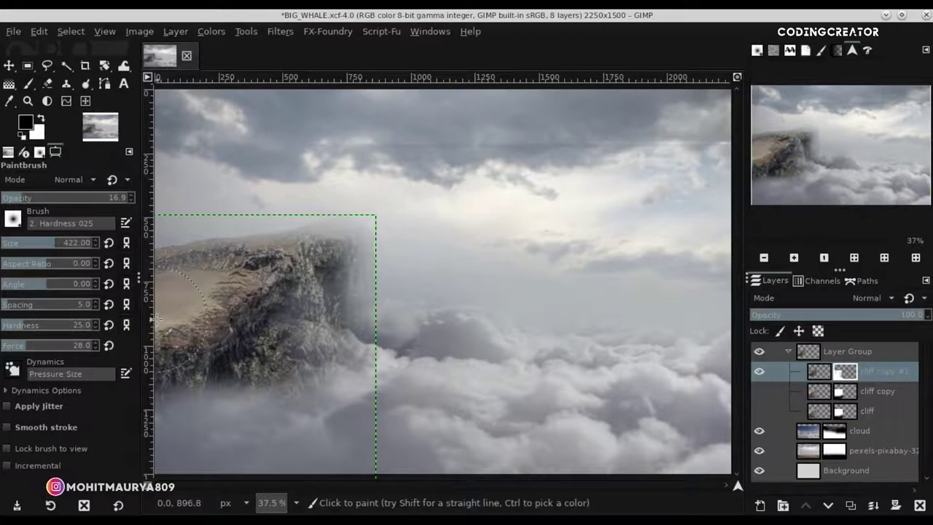
left_click_drag(374, 278, 357, 340)
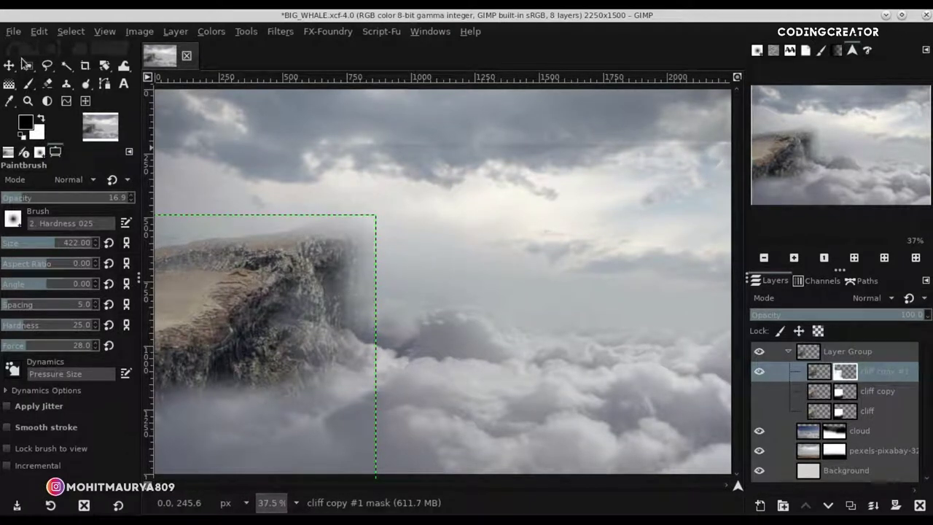
- Show the cliff copy layer again and zoom out to compare the masked result
left_click(7, 67)
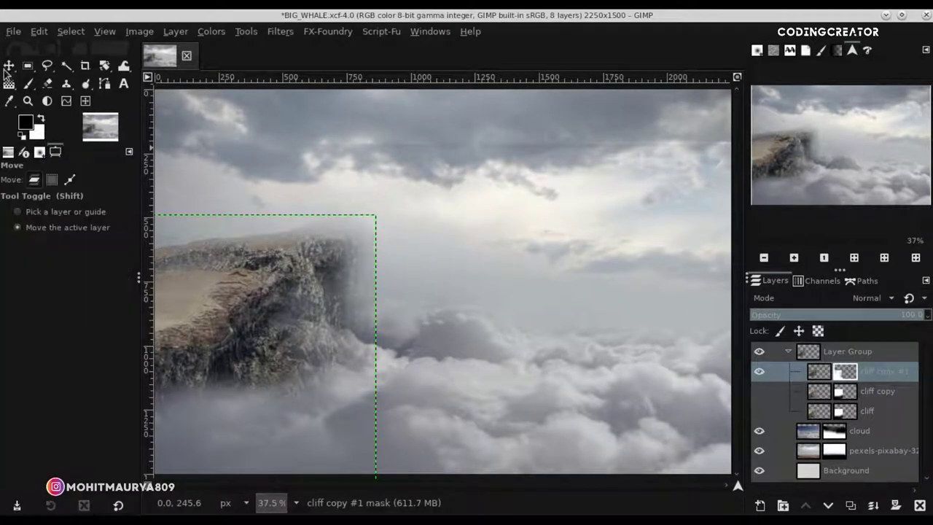
left_click(757, 392)
key("minus")
key("minus")
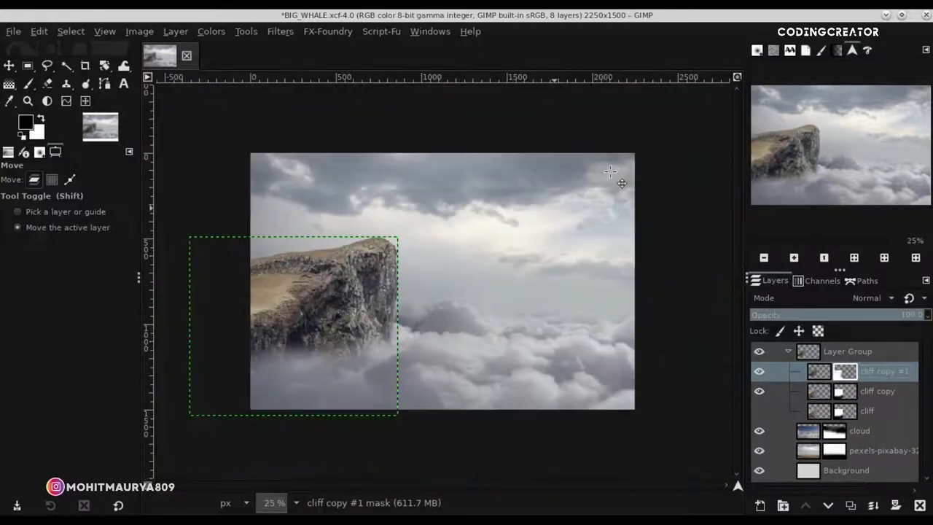
left_click(758, 374)
left_click(757, 375)
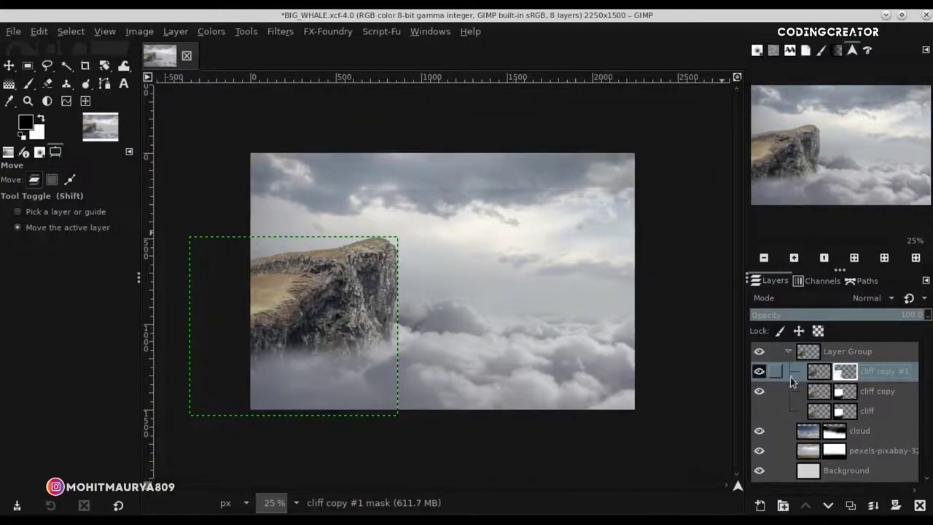
- Collapse the layer group, rename it Cliff, and fit the image to the window
left_click(845, 351)
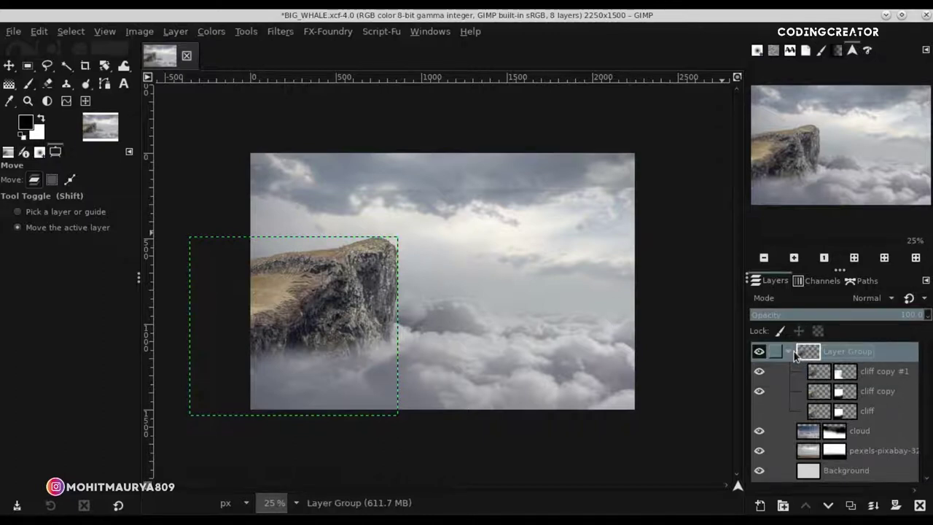
left_click(787, 351)
double_click(842, 351)
key("BackSpace")
type("Cliff")
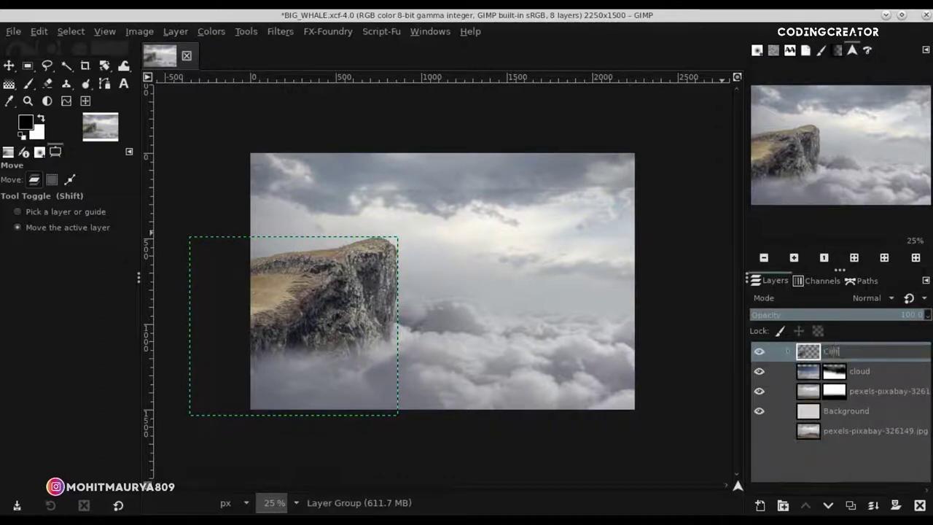
key("Return")
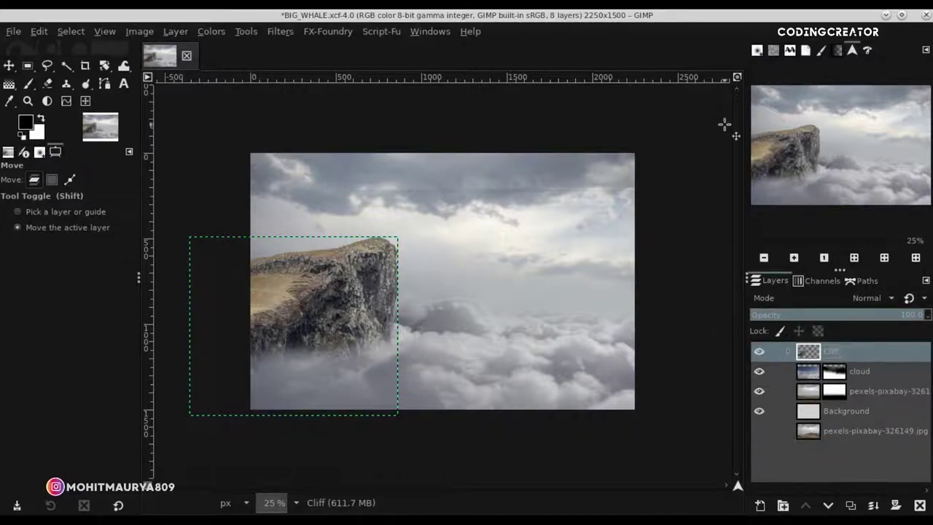
left_click(737, 77)
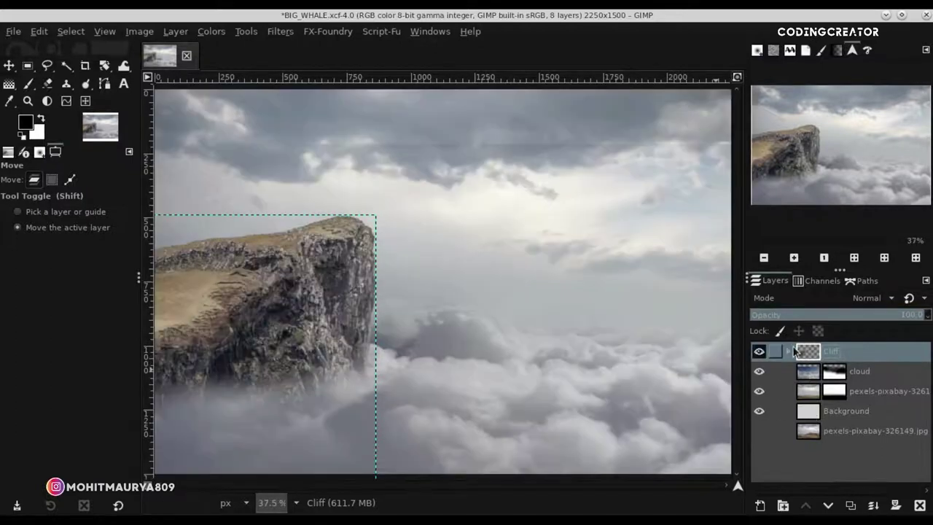
left_click(13, 32)
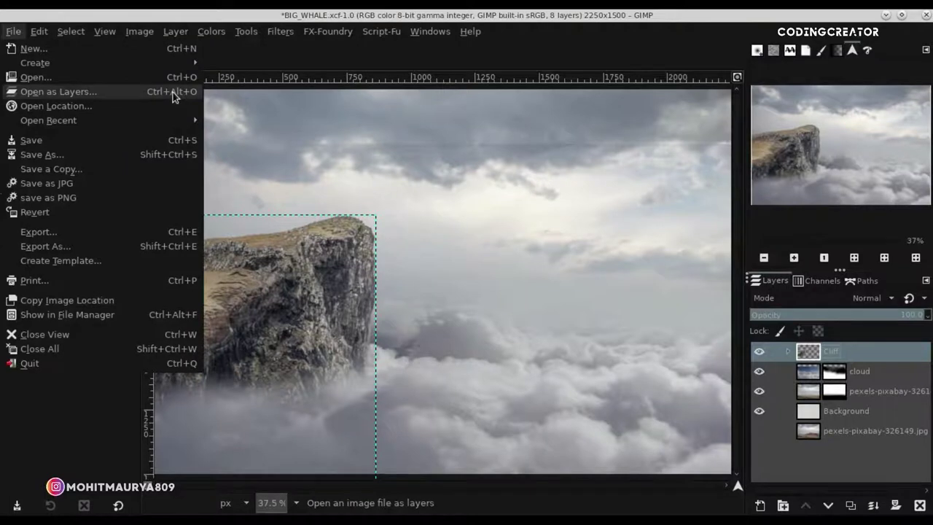
- Open the marine_life orca PNG as a layer above the Cliff group, named whale
left_click(58, 91)
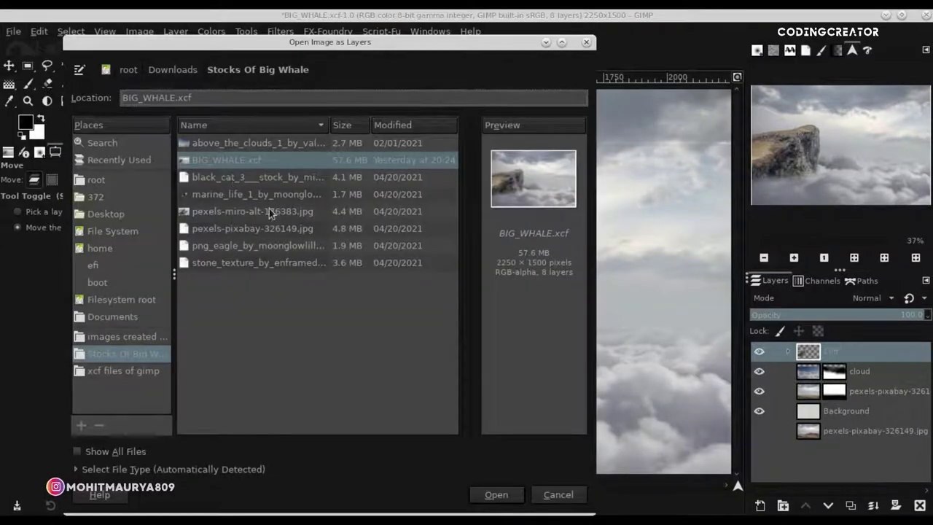
left_click(381, 195)
left_click(503, 497)
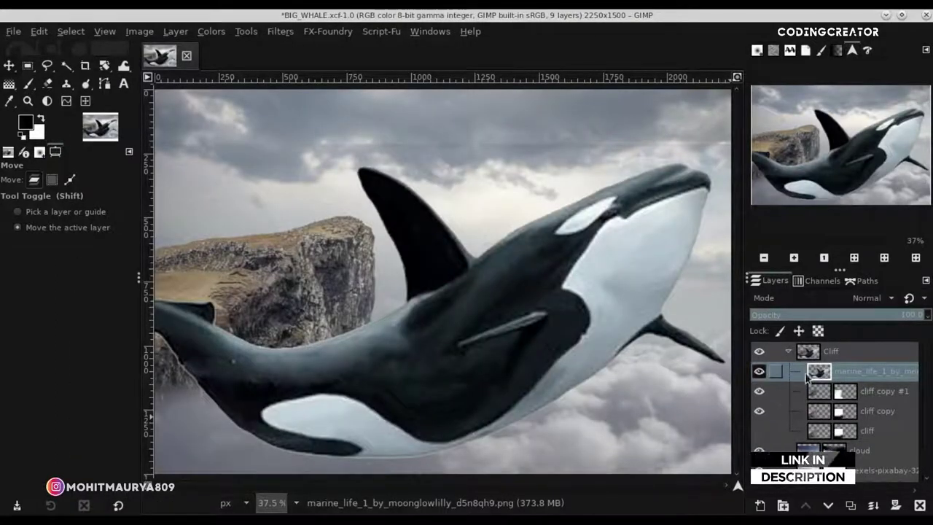
mouse_move(819, 371)
left_mouse_down()
mouse_move(817, 337)
mouse_move(847, 352)
left_mouse_up()
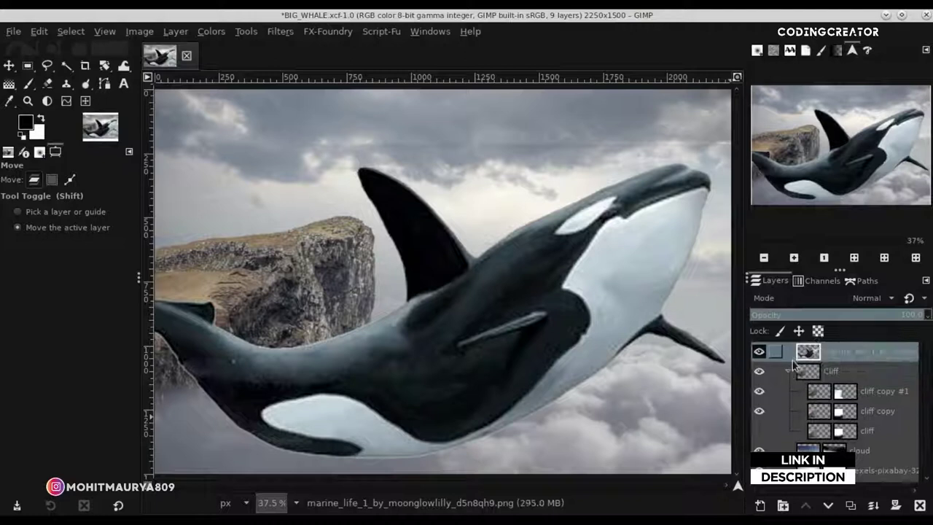
double_click(867, 348)
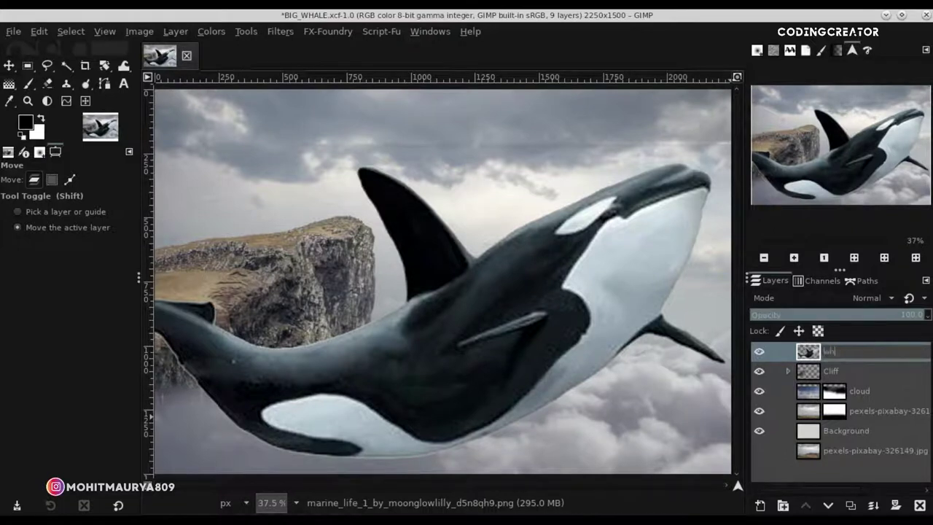
type("ale")
key("Return")
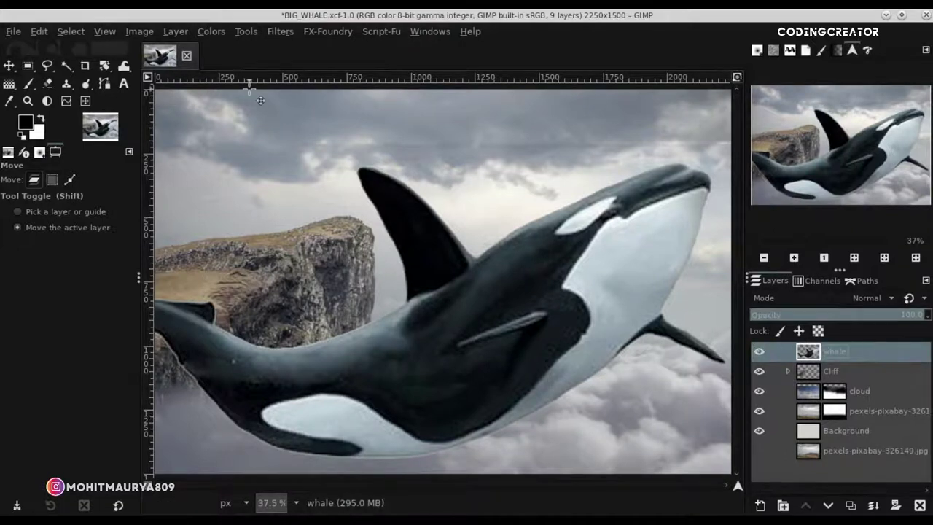
right_click(104, 68)
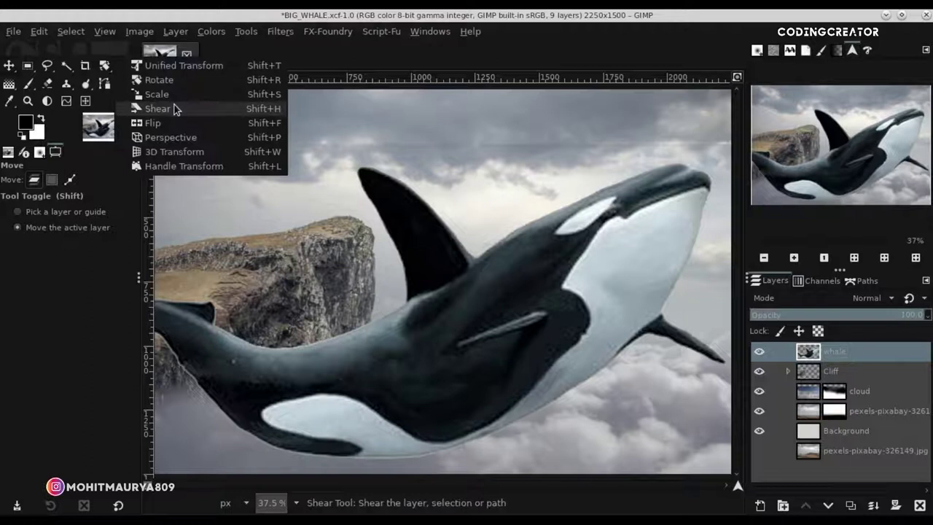
- Scale the whale layer down to about 1642 × 1197 pixels
left_click(174, 95)
left_click(488, 311)
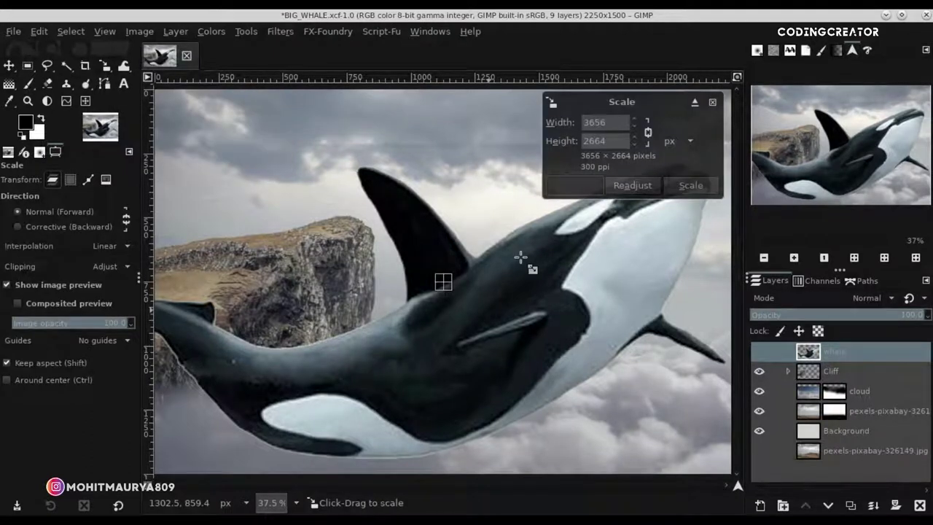
mouse_move(624, 235)
left_mouse_down()
mouse_move(570, 258)
mouse_move(575, 250)
mouse_move(387, 392)
mouse_move(567, 243)
mouse_move(528, 292)
mouse_move(472, 336)
left_mouse_up()
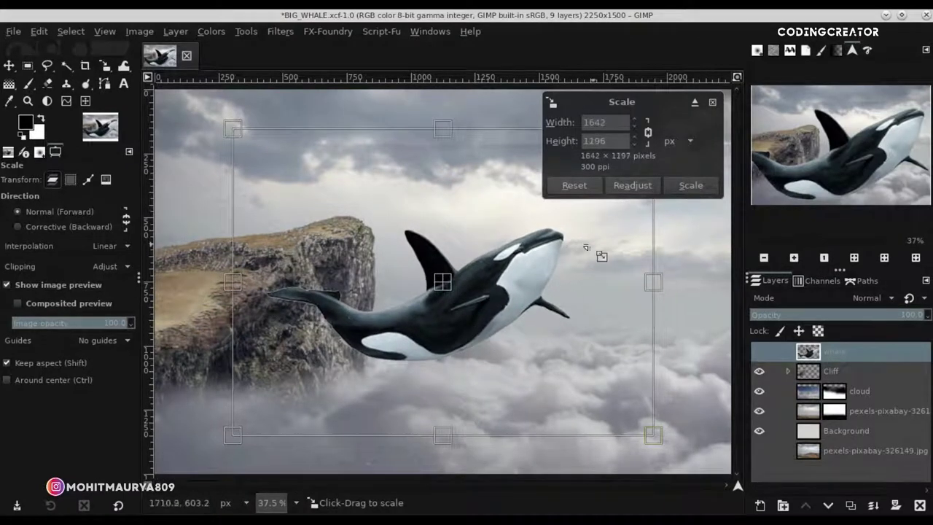
left_click(712, 185)
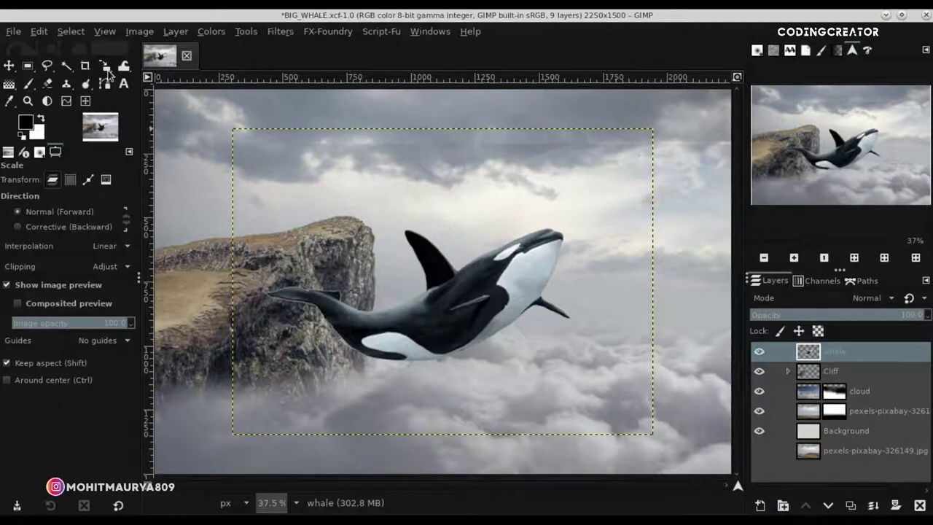
left_click_drag(105, 67, 167, 123)
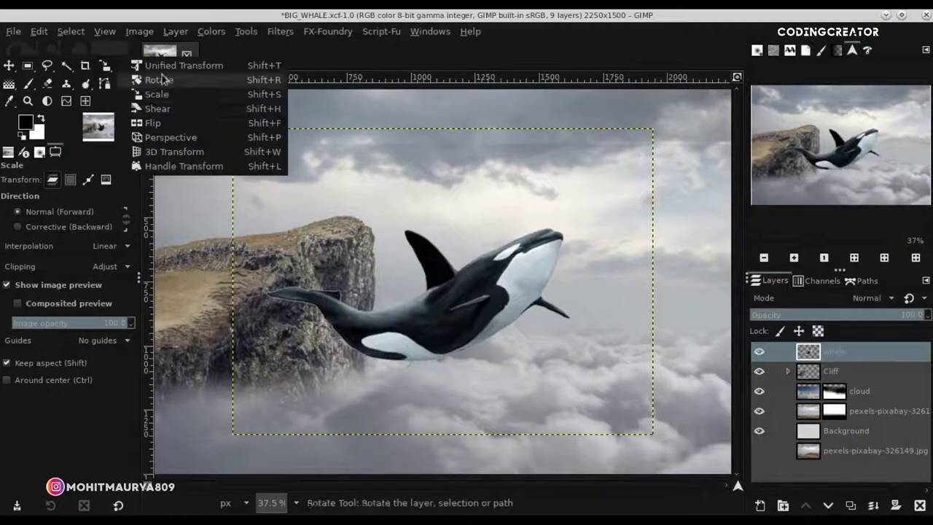
- Flip the whale horizontally, move it right and up, and rotate it about -10°
left_click(397, 258)
left_click(9, 66)
left_click_drag(408, 330, 512, 306)
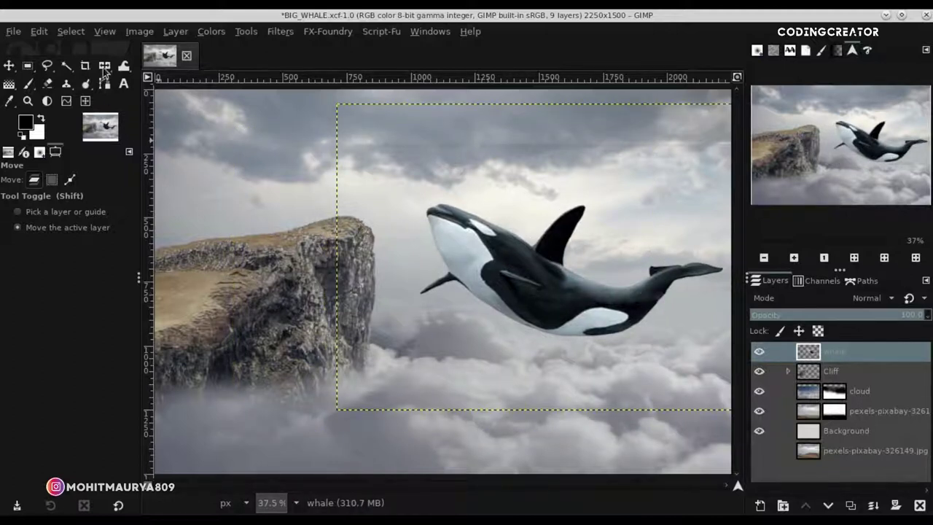
left_click_drag(104, 70, 146, 77)
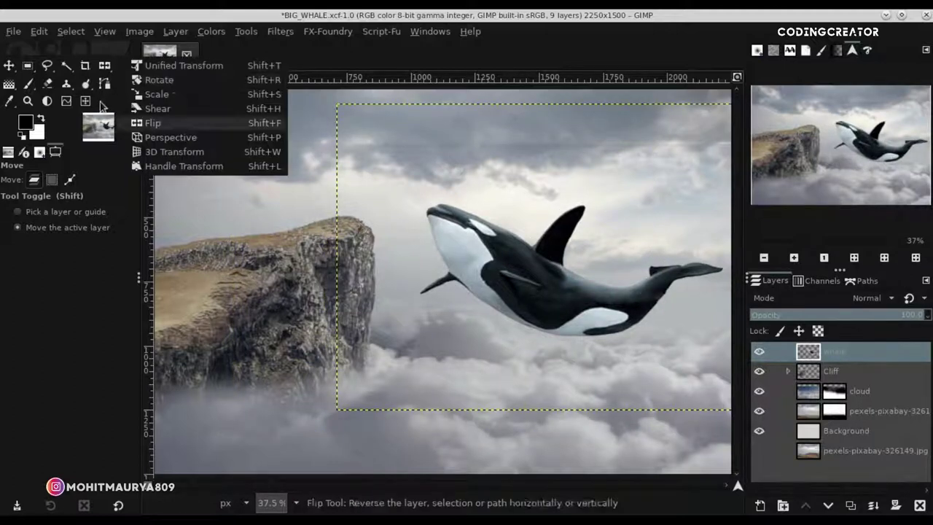
left_click(436, 235)
mouse_move(390, 273)
left_mouse_down()
mouse_move(417, 329)
mouse_move(394, 273)
left_mouse_up()
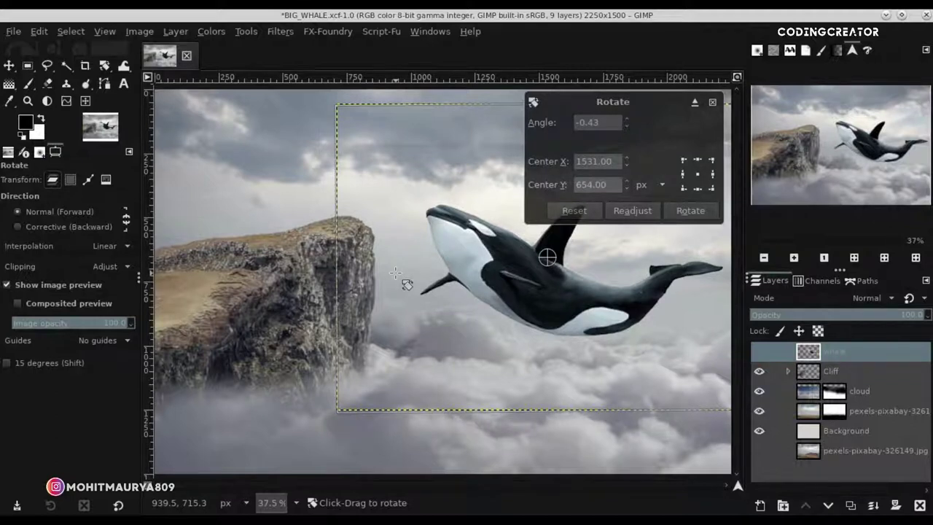
left_click_drag(394, 272, 409, 296)
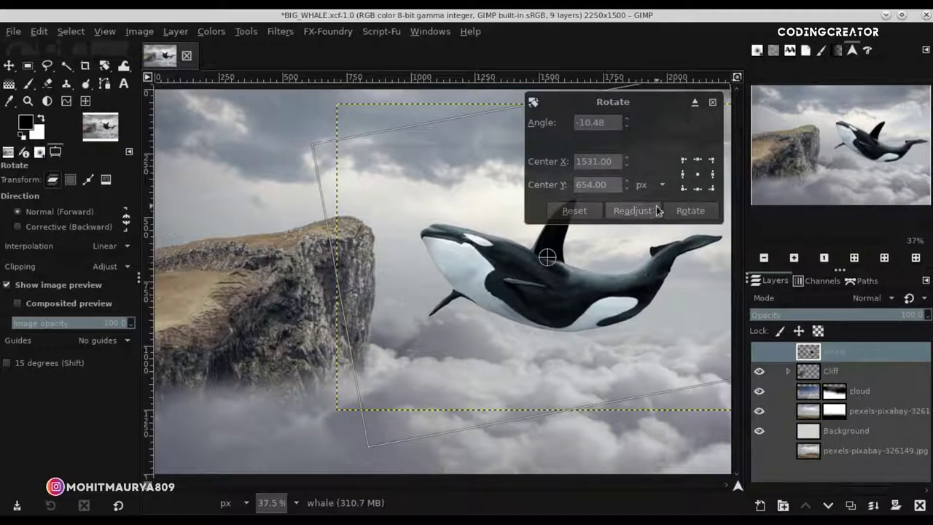
left_click(689, 209)
- Crop the whale layer to content, re-tilt it to about 4.7° and nudge it left
left_click(8, 65)
left_click_drag(525, 263, 531, 244)
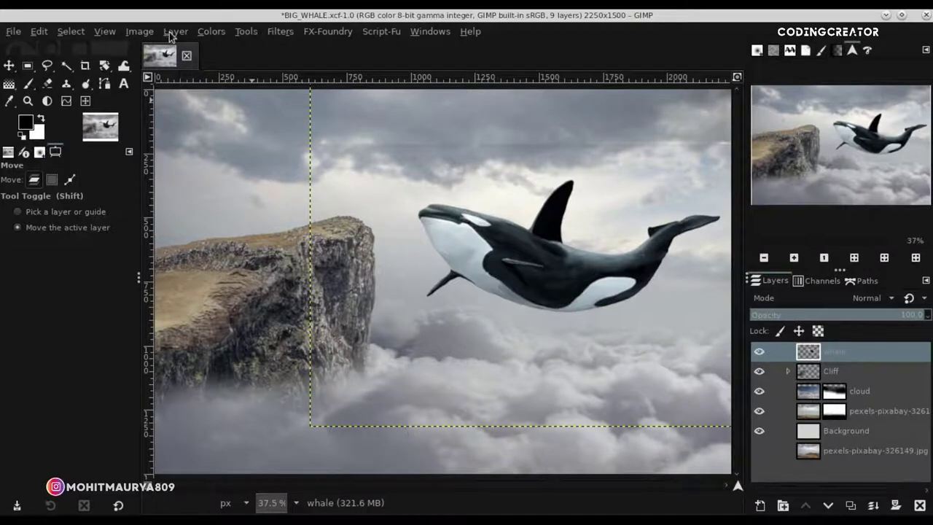
left_click(169, 34)
left_click(218, 260)
left_click_drag(604, 258, 603, 253)
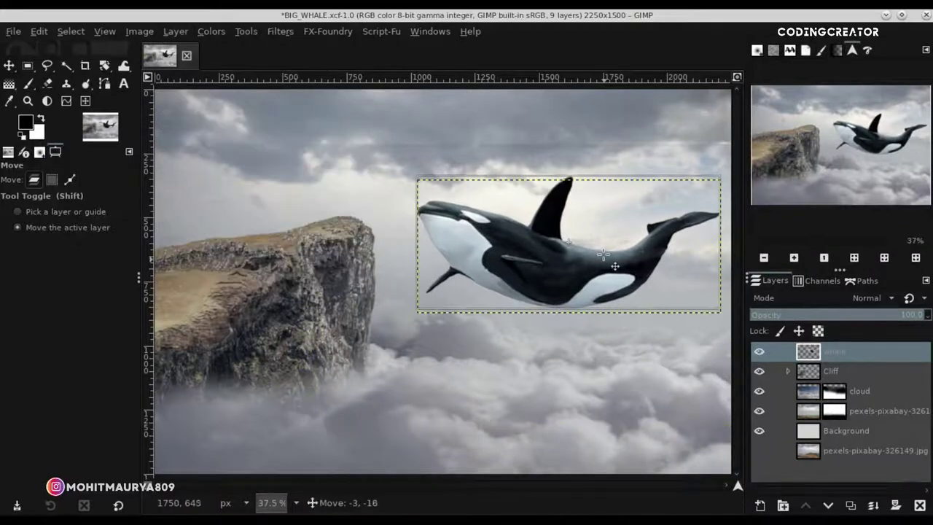
scroll(604, 254, "down", 1)
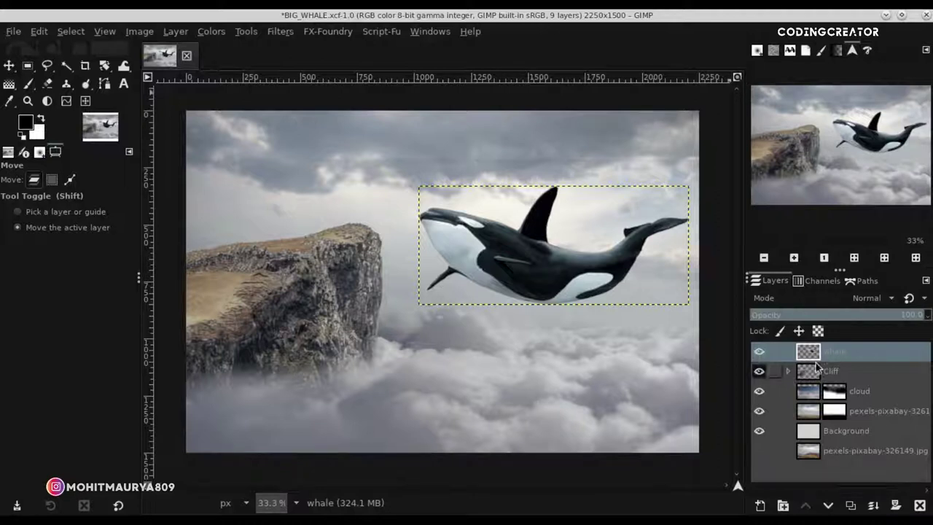
left_click(102, 65)
left_click_drag(665, 261, 664, 271)
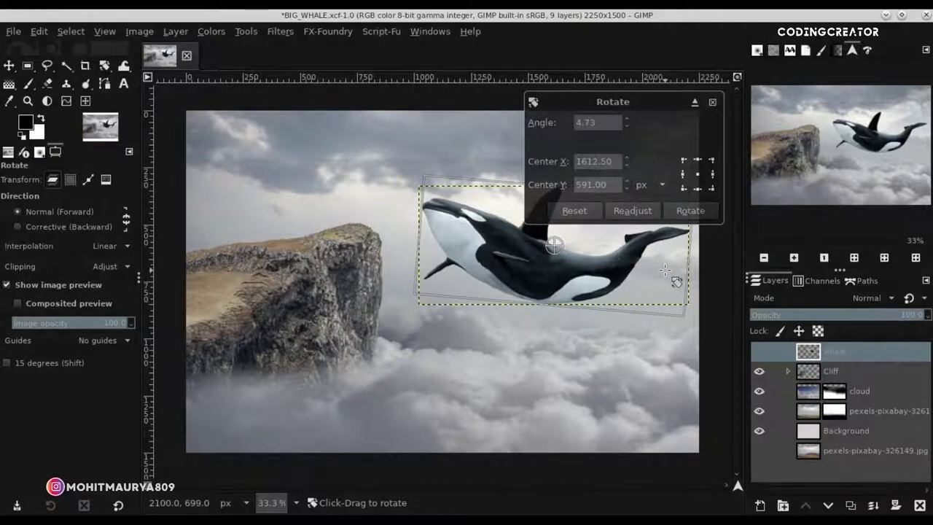
key("Return")
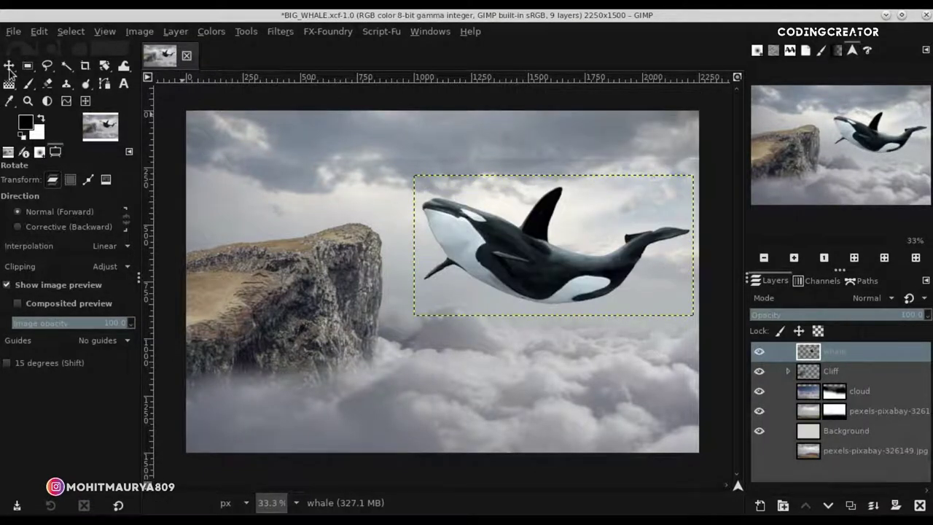
left_click(9, 67)
left_click_drag(649, 290, 644, 290)
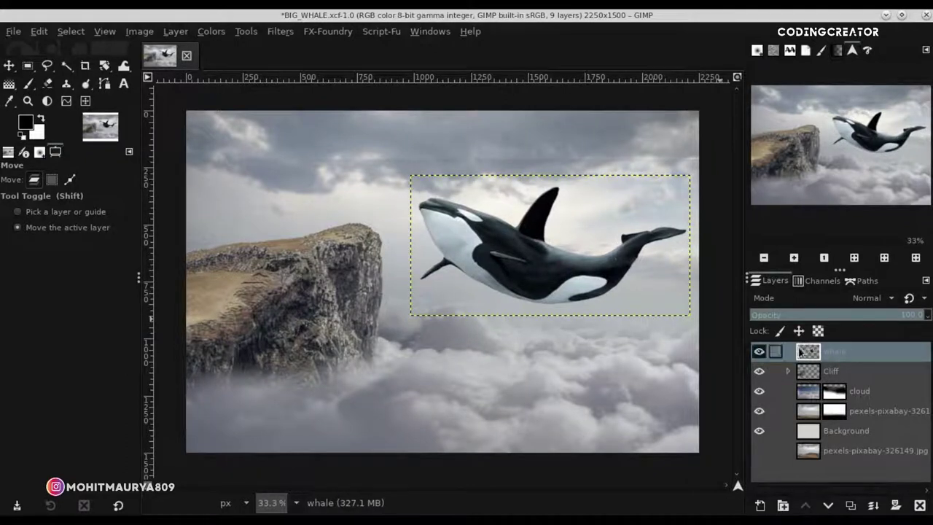
- Blur the pexels-pixabay-326149.jpg copy layer with Gaussian Blur size 3.50
left_click(811, 410)
left_click(760, 410)
left_click(760, 411)
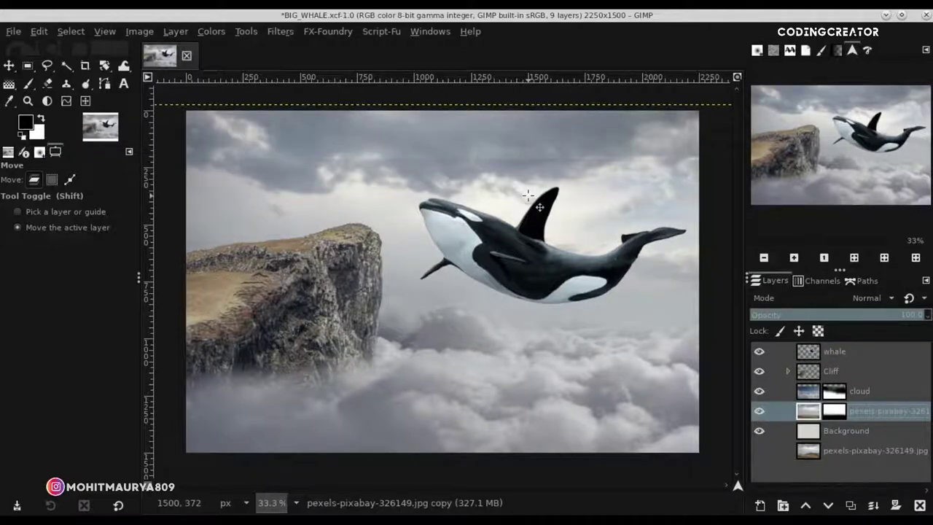
left_click(255, 31)
mouse_move(291, 97)
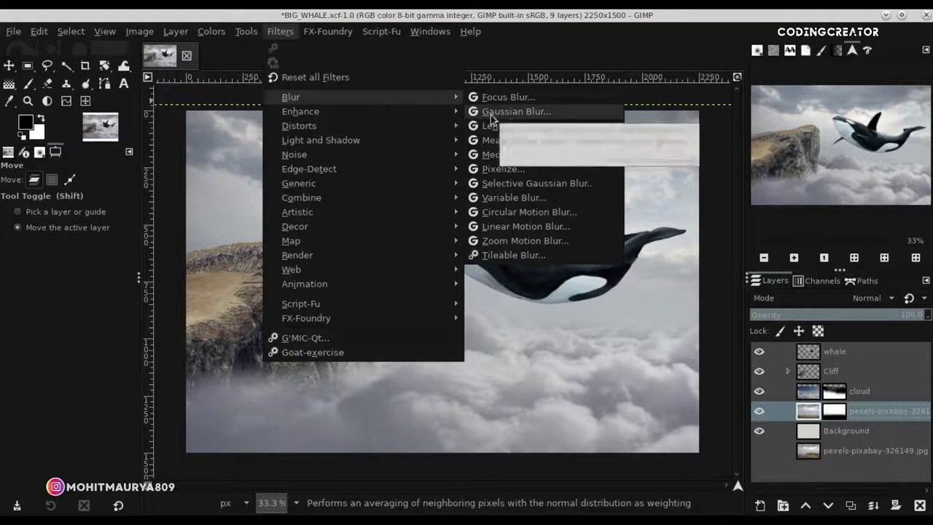
left_click(490, 115)
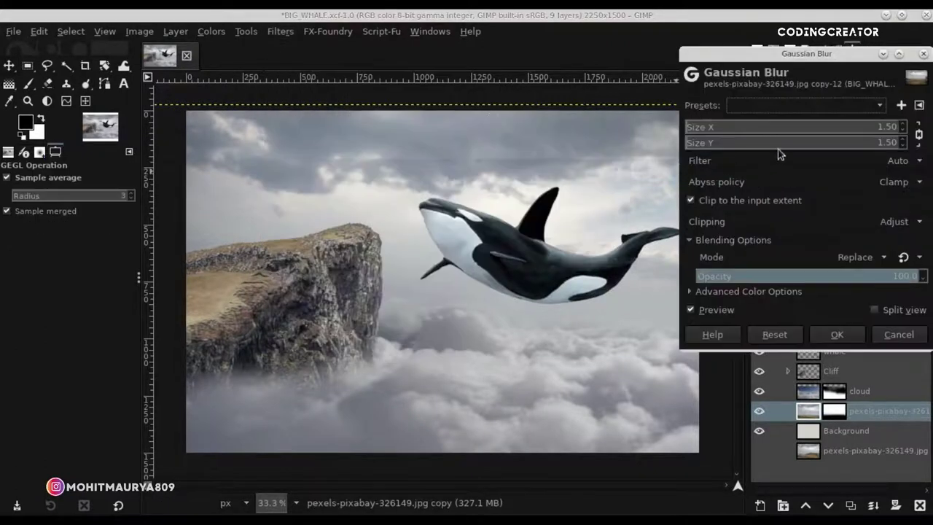
left_click(900, 126)
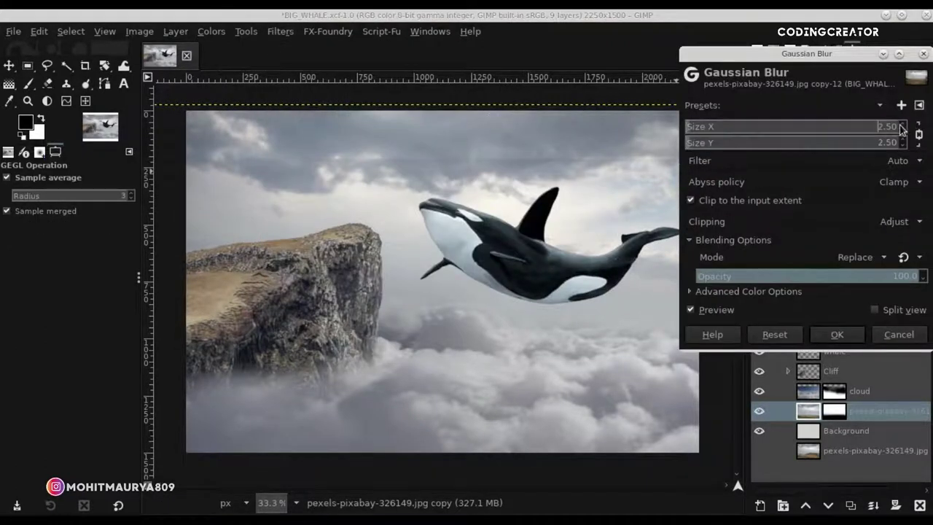
left_click(901, 129)
left_click(690, 309)
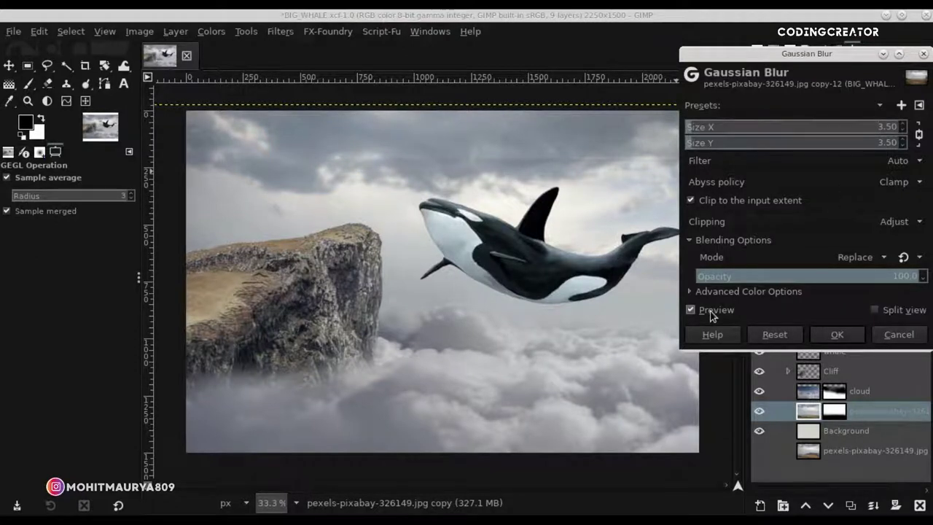
left_click(836, 333)
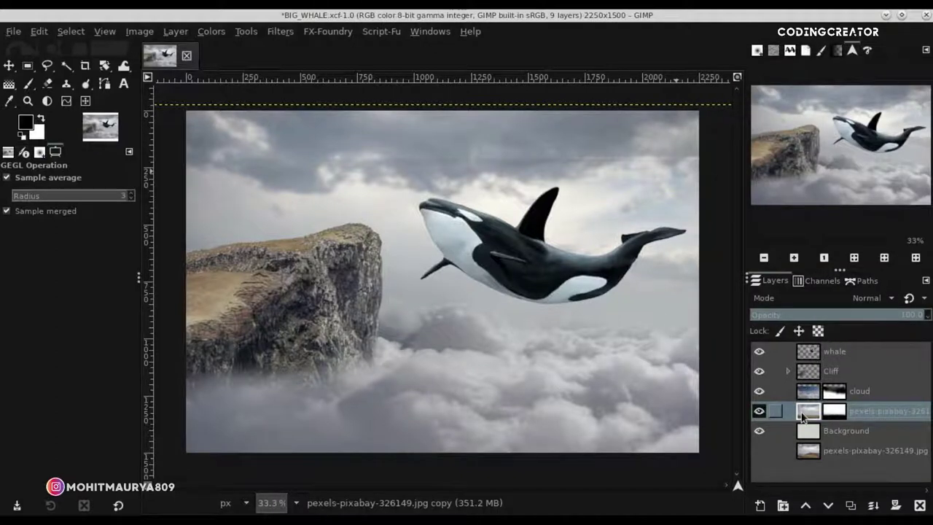
- Stretch the sky copy layer taller at the top to 2944 × 2034 pixels
left_click_drag(104, 70, 173, 98)
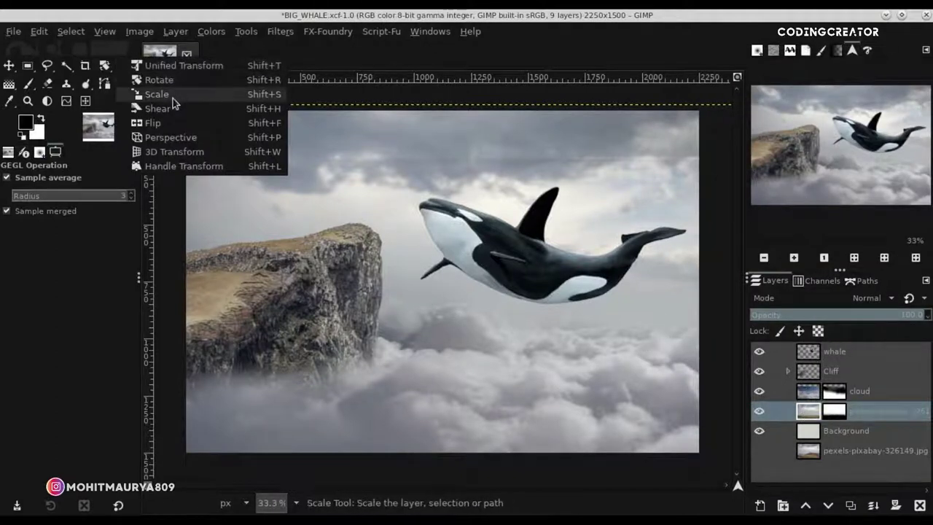
left_click(454, 237)
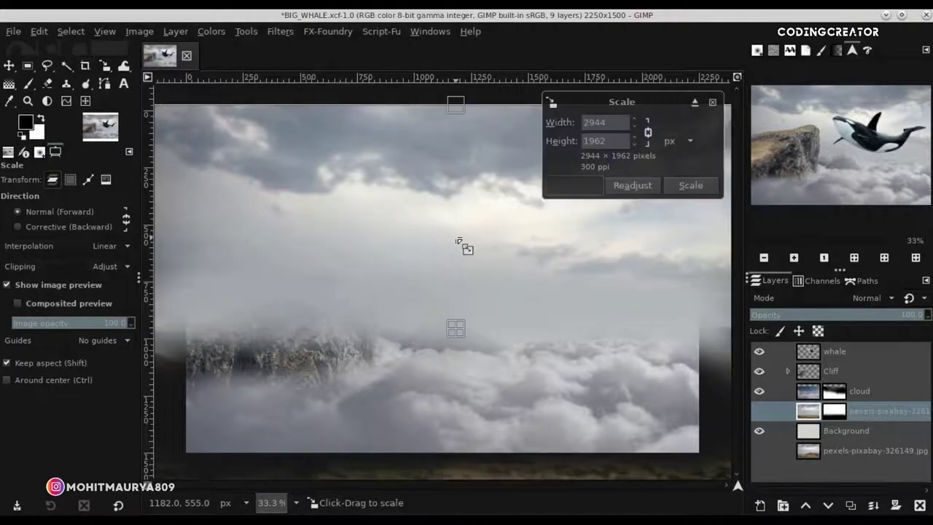
scroll(464, 248, "down", 2)
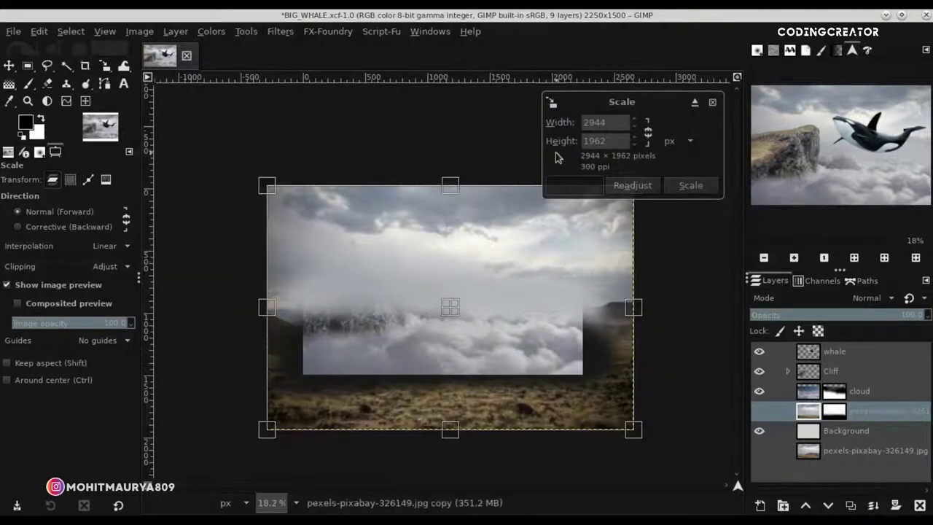
left_click_drag(451, 185, 452, 176)
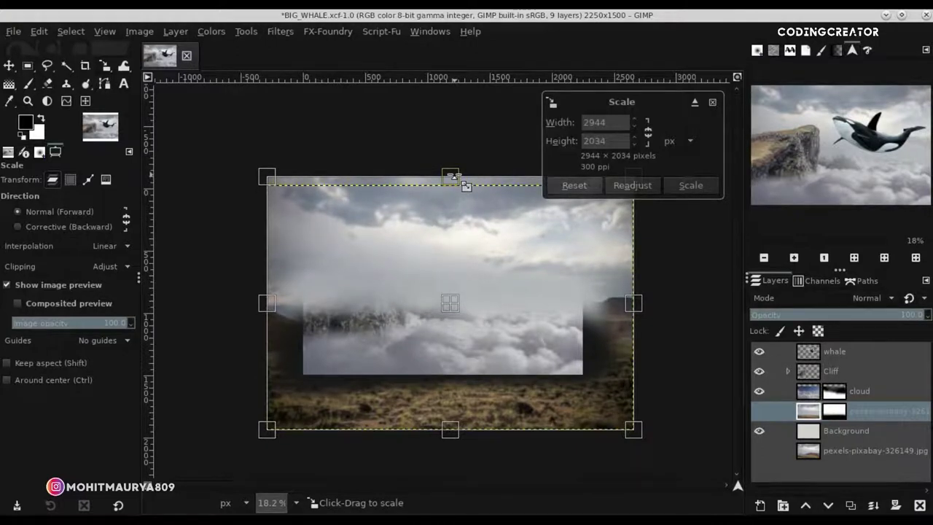
key("Return")
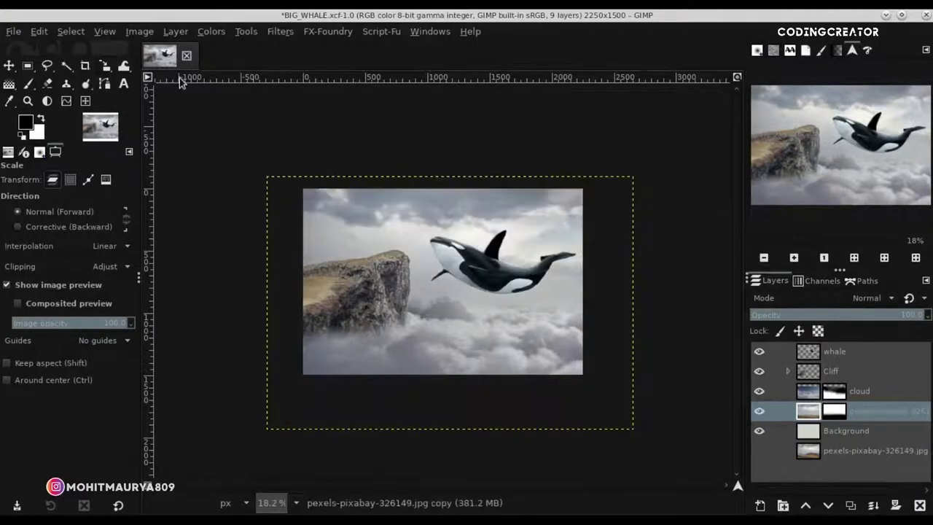
left_click(9, 65)
scroll(510, 328, "up", 1)
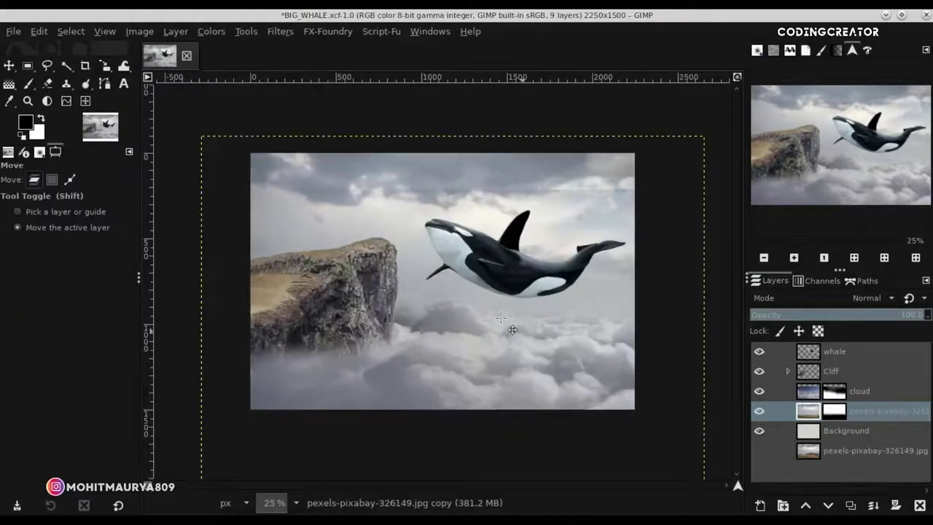
scroll(510, 328, "up", 1)
- Paint a 100% opacity brush stroke on the cloud layer mask across the upper-left sky
left_click(838, 393)
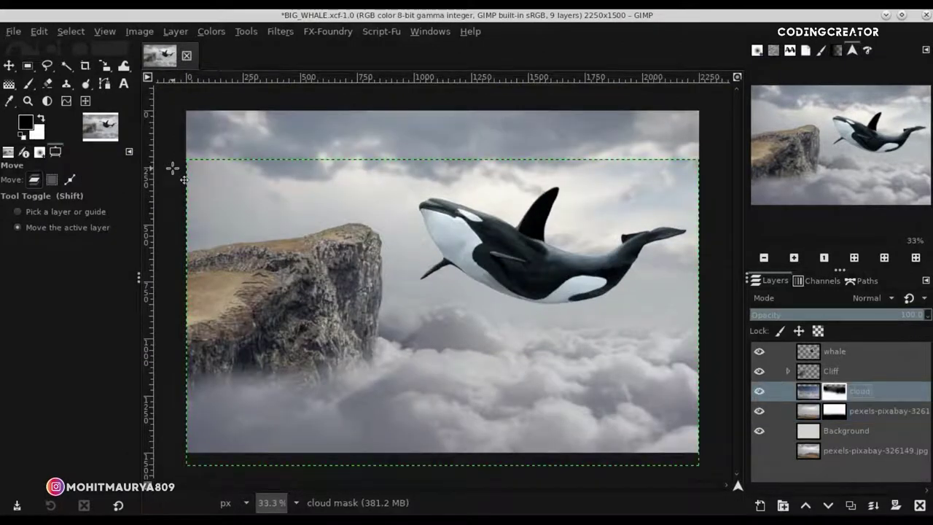
left_click(31, 85)
left_click_drag(31, 198, 210, 203)
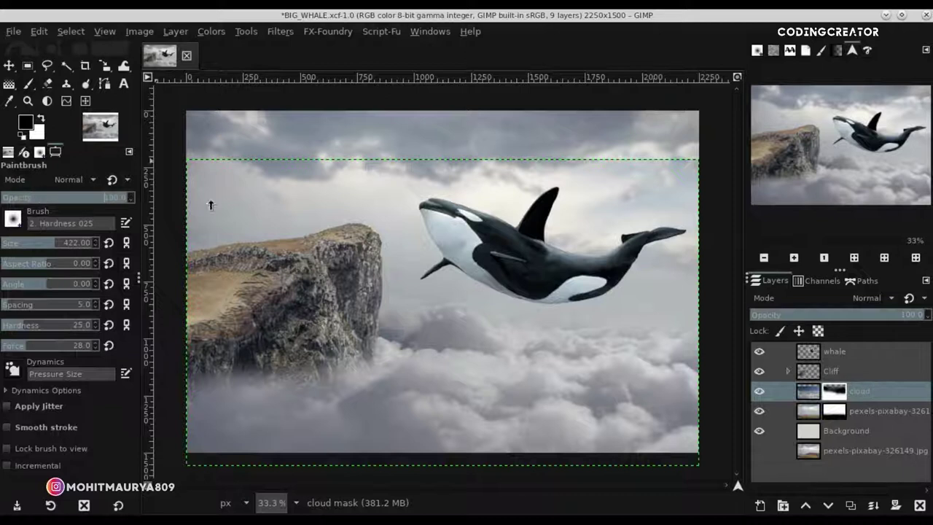
left_click_drag(521, 156, 624, 162)
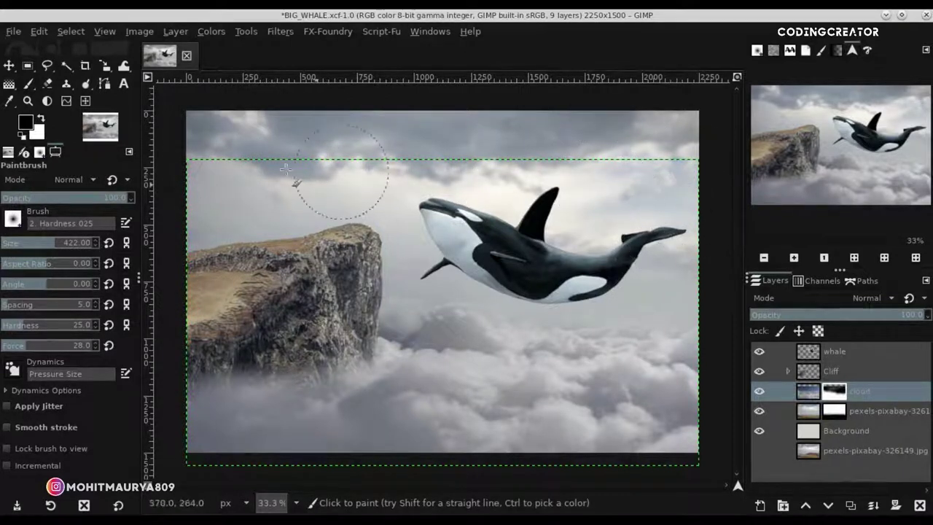
left_click(808, 413)
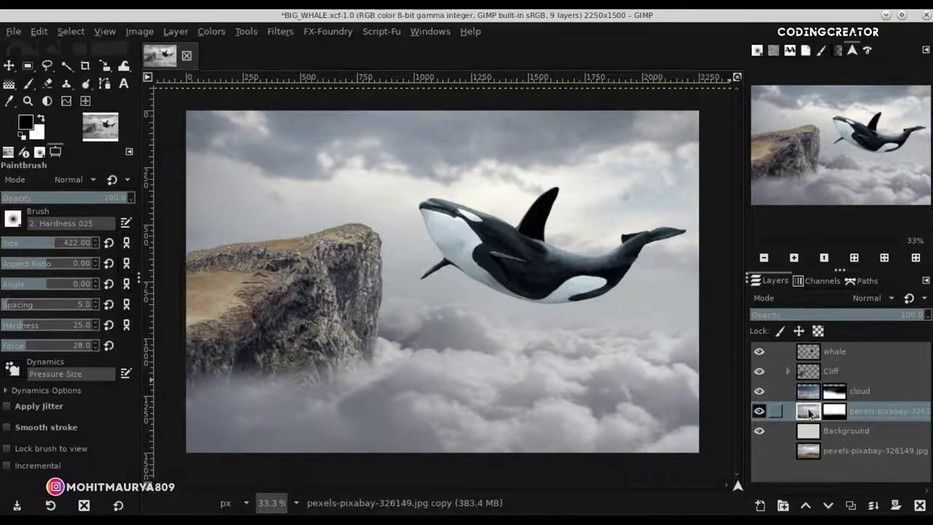
left_click(834, 392)
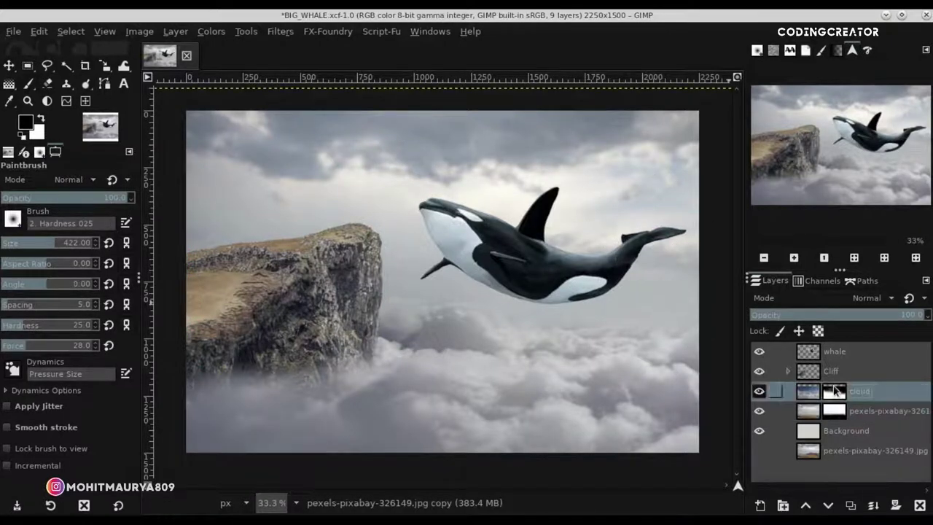
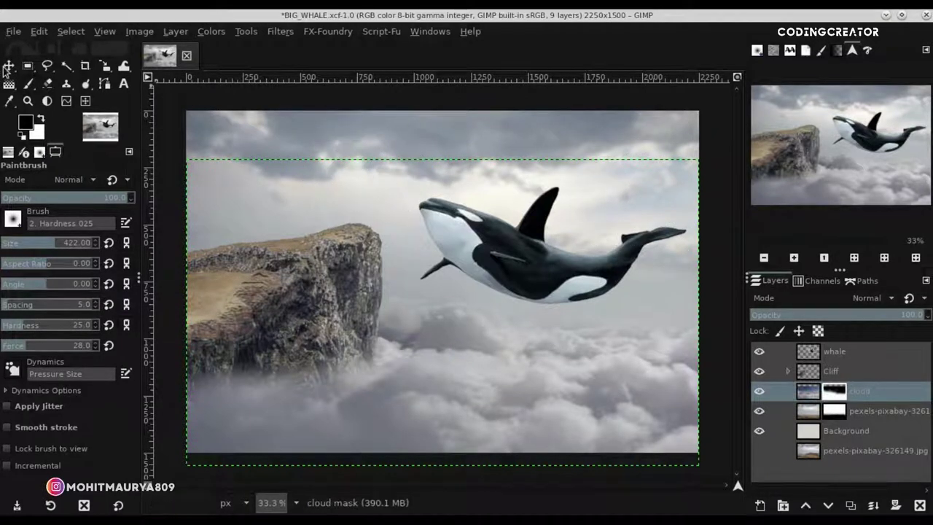
- Stretch the pexels-pixabay-326149.jpg copy cloud layer up to the canvas top, making it 2944 × 2094 px
left_click(8, 66)
left_click(807, 411)
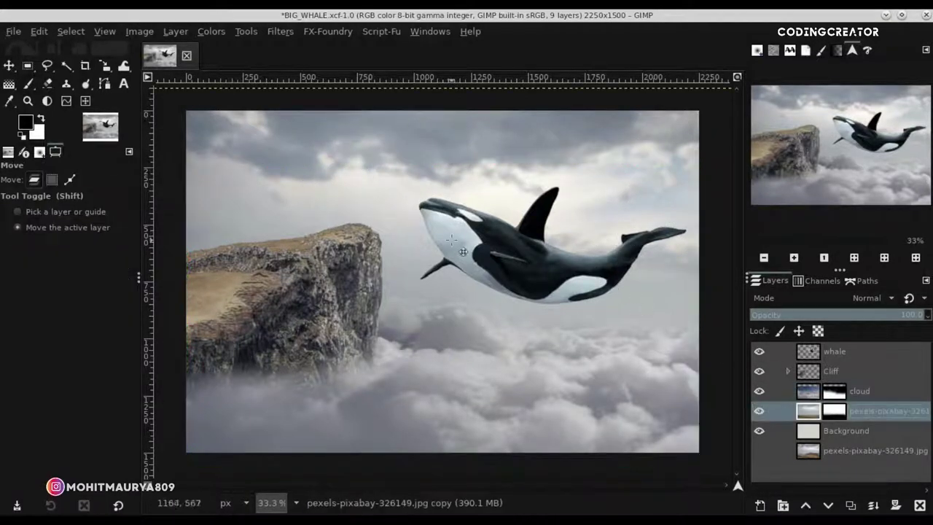
left_click(807, 352)
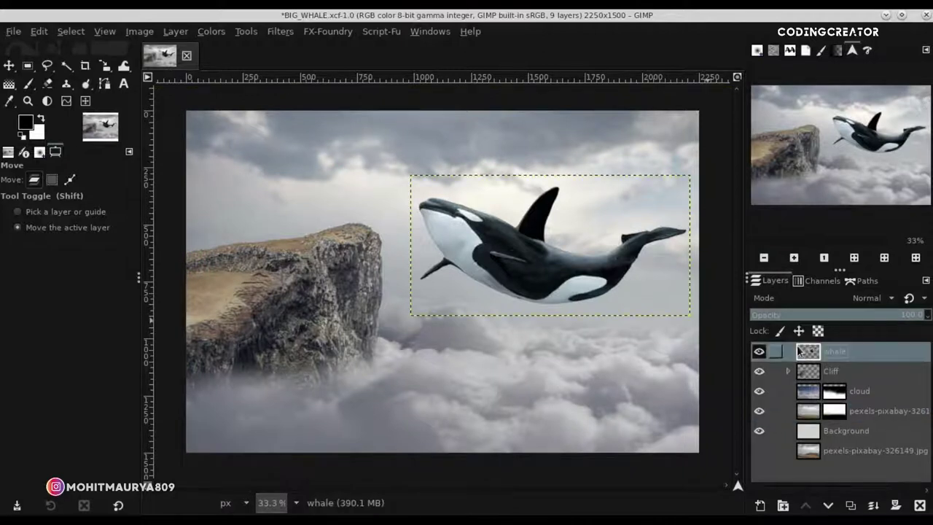
left_click(808, 411)
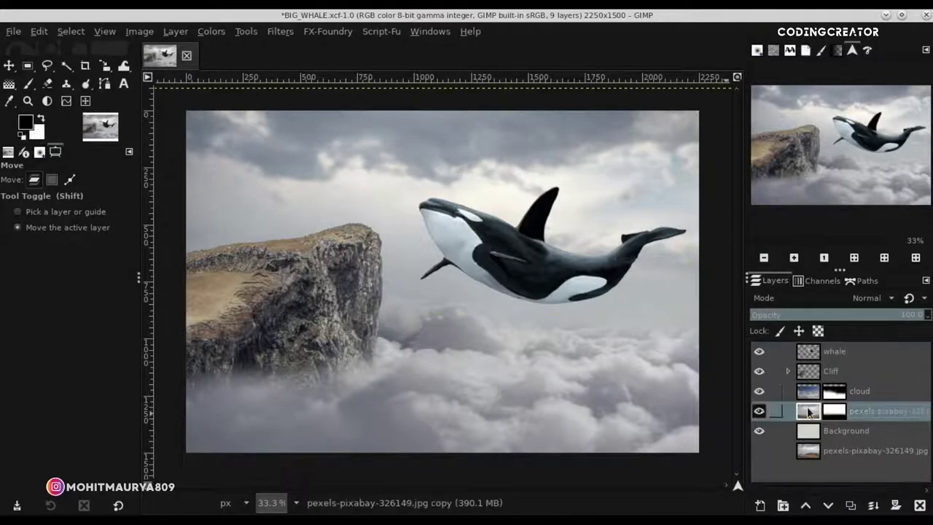
left_click(105, 66)
left_click(470, 162)
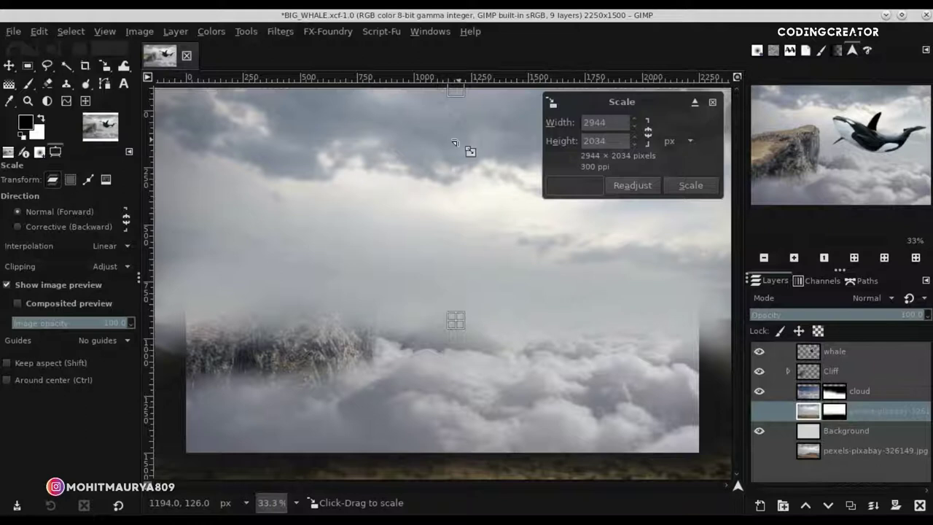
left_click_drag(455, 91, 463, 88)
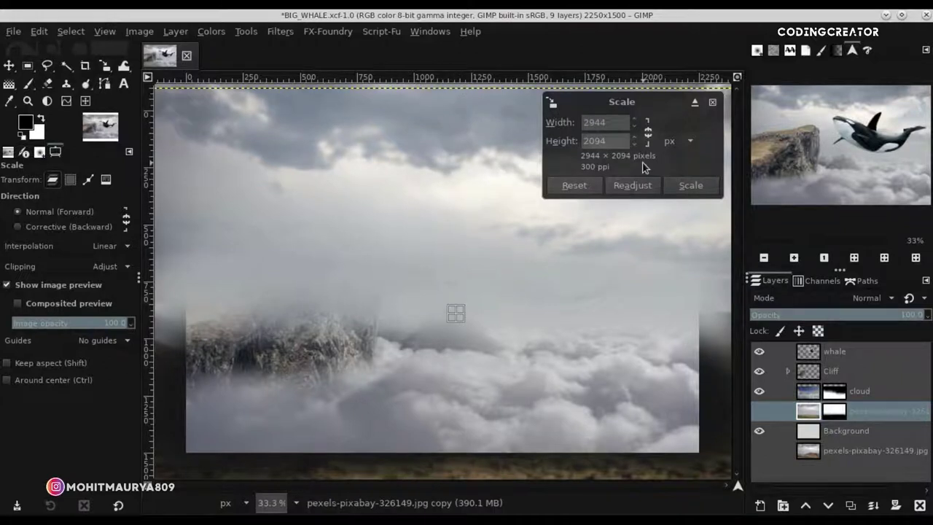
left_click(702, 186)
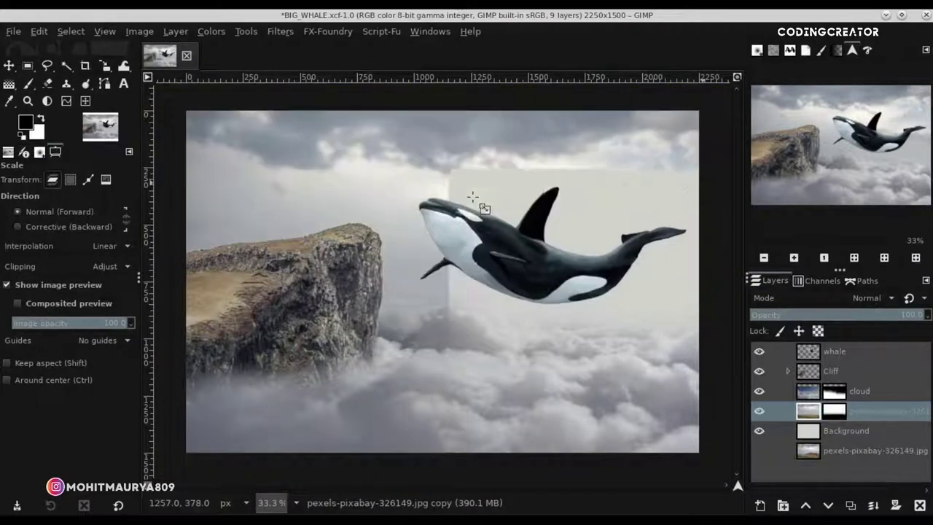
left_click(10, 67)
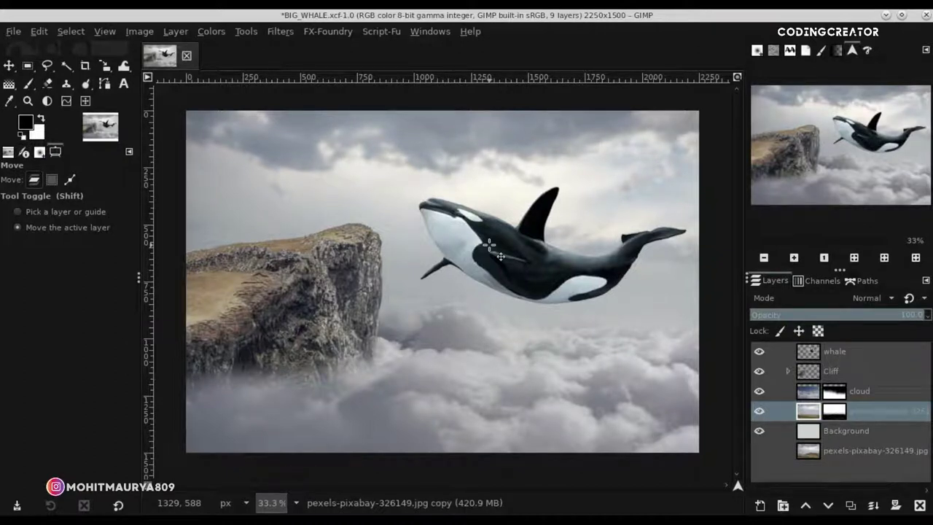
- Nudge the whale slightly, then move the whale layer into a new Layer Group
left_click(810, 392)
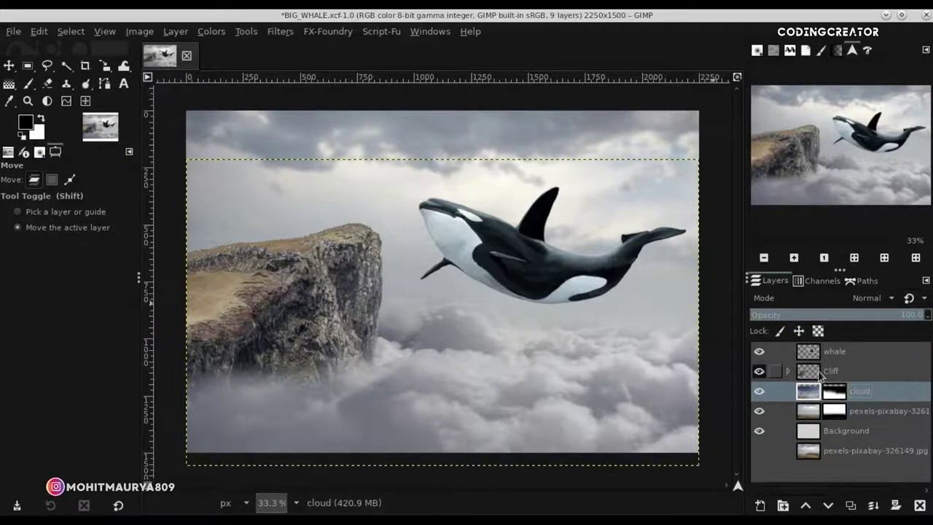
left_click(815, 354)
left_click_drag(529, 247, 533, 257)
left_click(532, 257)
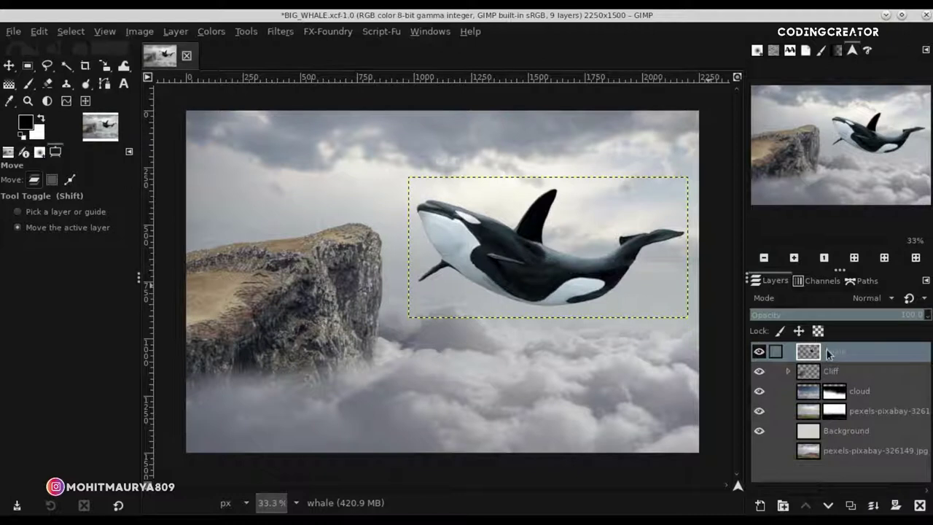
left_click(783, 505)
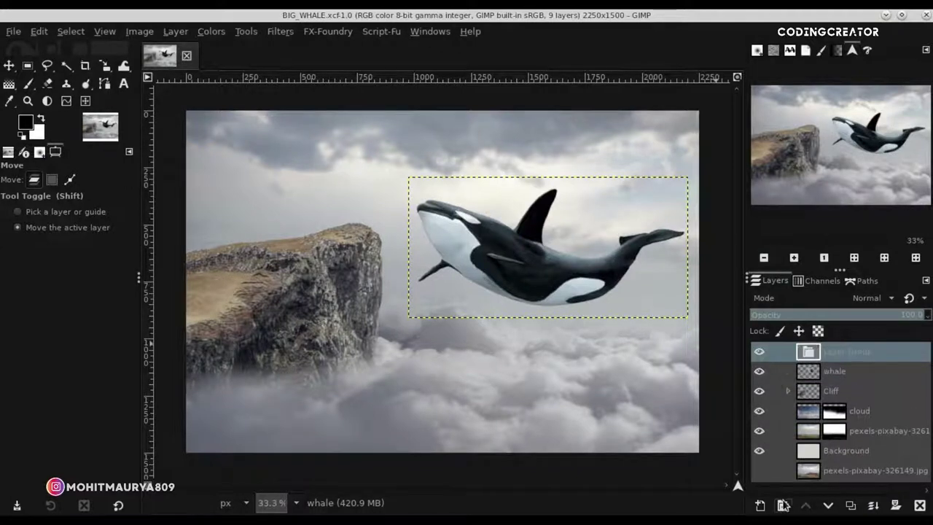
left_click_drag(811, 379, 810, 353)
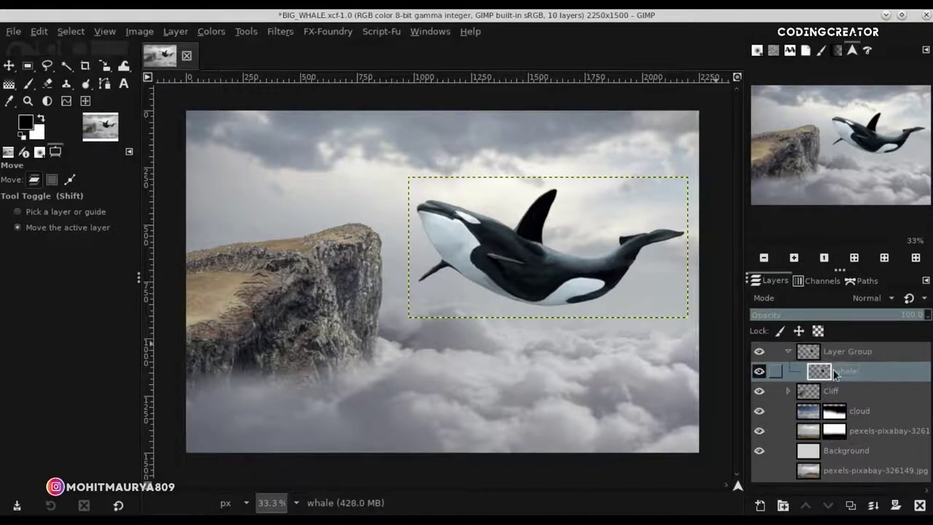
- Scale the whale slightly smaller, to about 1177 × 598, and nudge it up and left
key("shift+s")
left_click(500, 270)
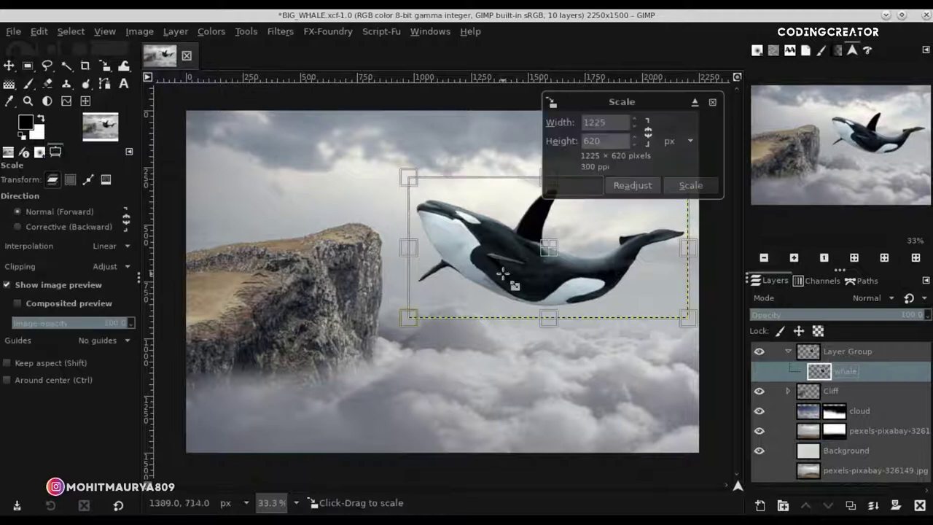
left_click(573, 185)
left_click_drag(664, 230, 657, 241)
key("Return")
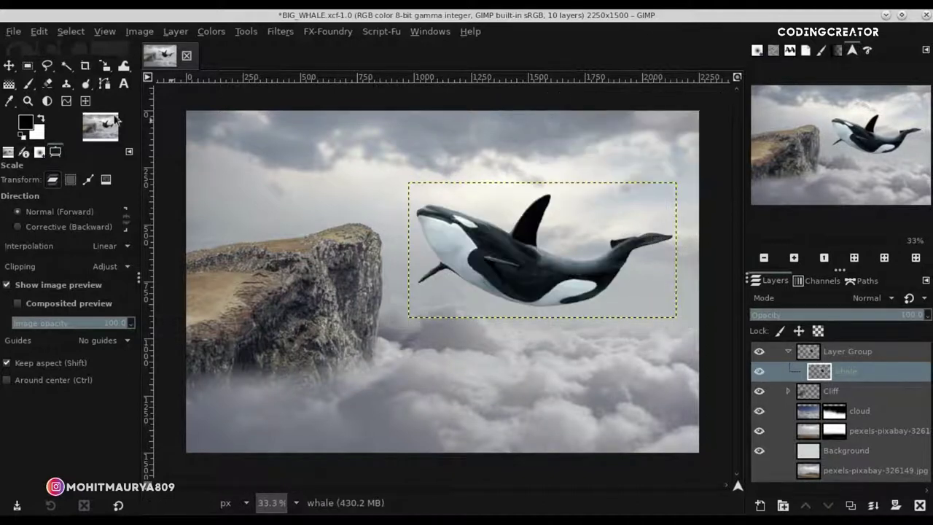
left_click(10, 67)
left_click_drag(518, 233, 520, 228)
left_click(521, 229)
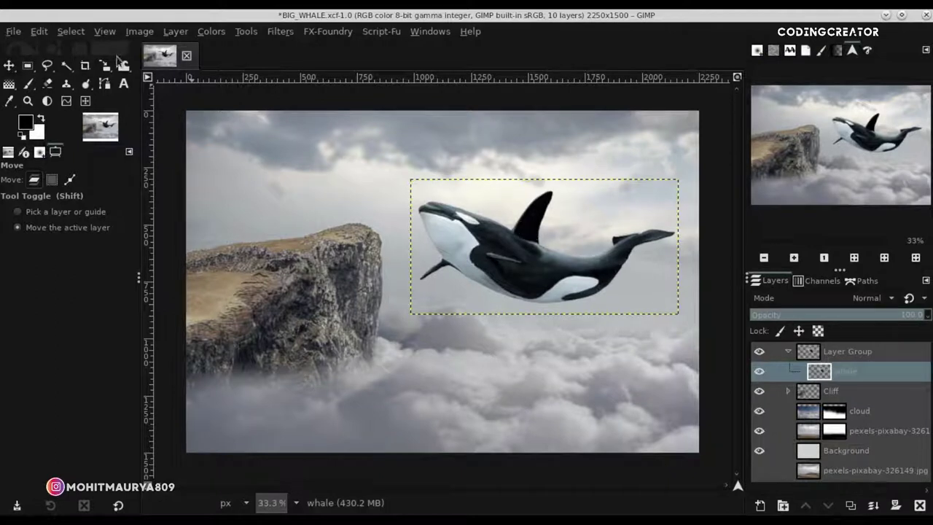
- Open stone_texture as a new layer and clip it to the whale backdrop
left_click(13, 32)
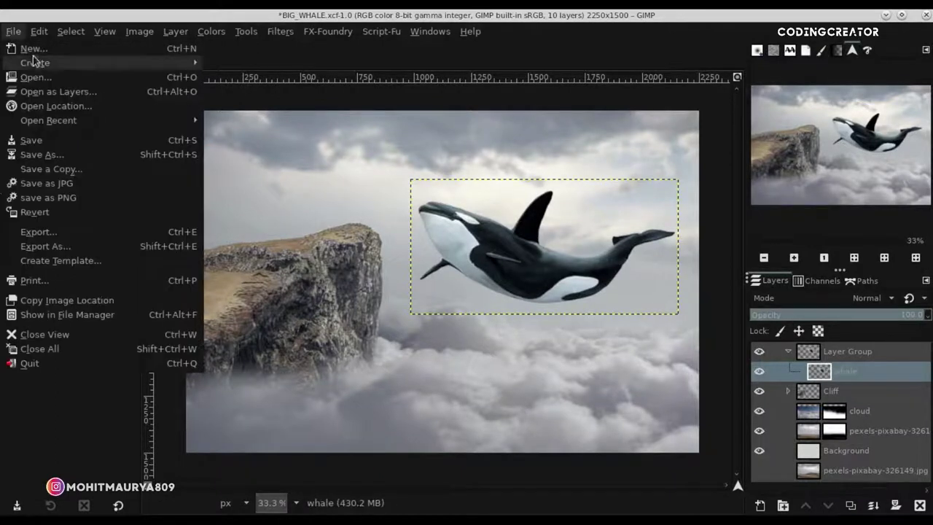
left_click(154, 95)
left_click(283, 264)
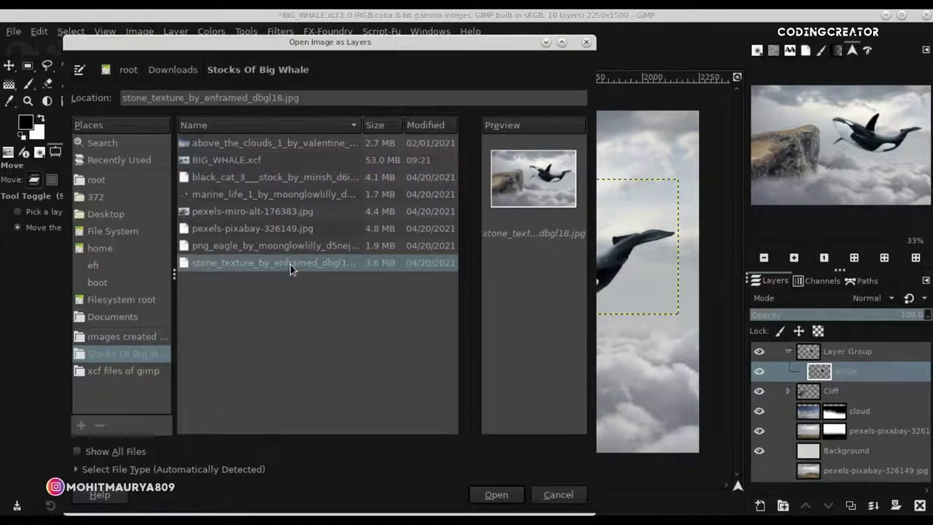
left_click(514, 498)
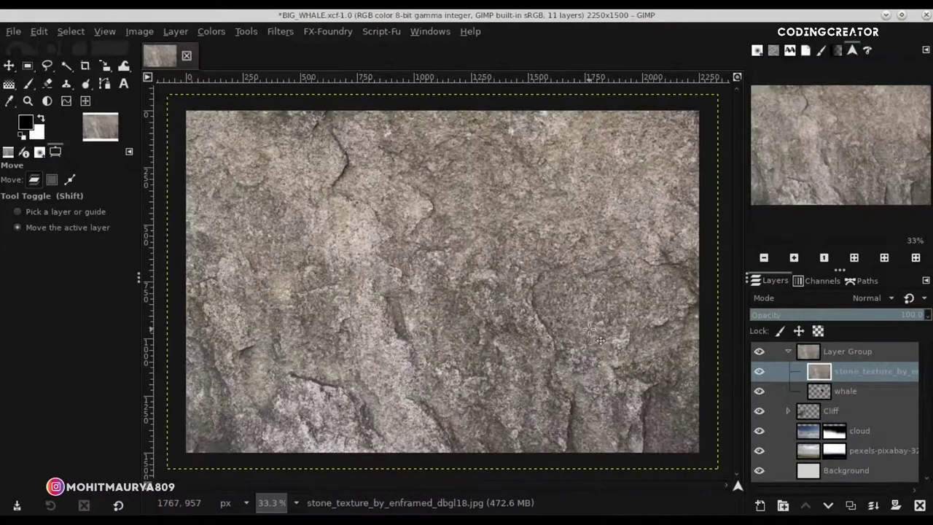
right_click(842, 371)
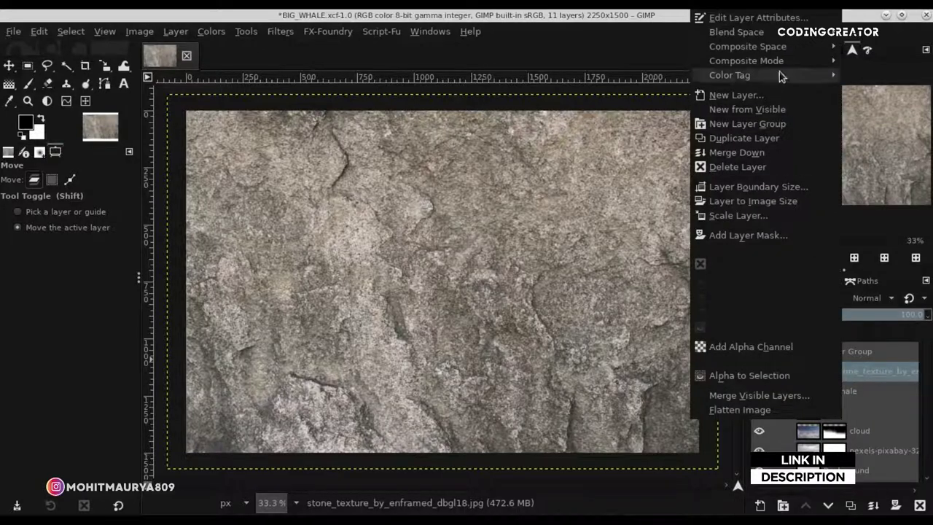
mouse_move(746, 60)
left_click(672, 91)
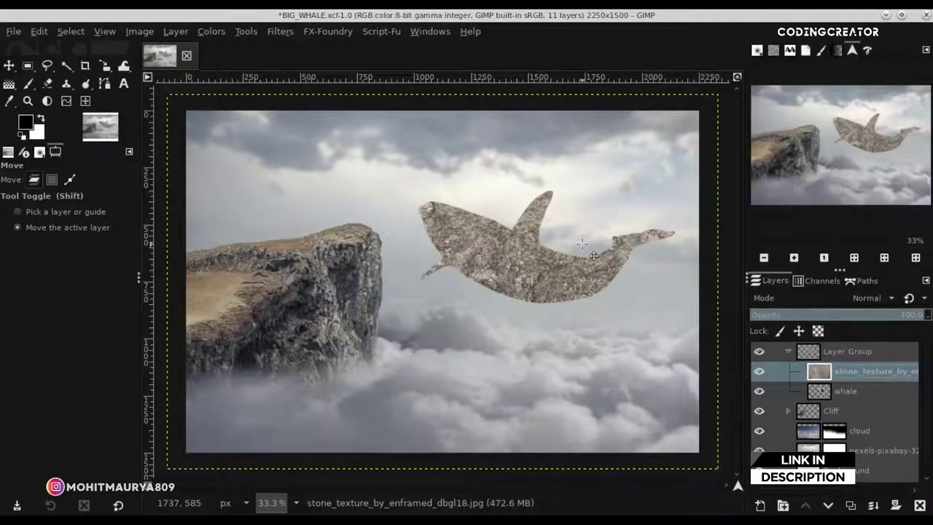
- Scale the stone texture down to roughly whale size, 1355 × 920, positioned over the whale
left_click(105, 67)
left_click(562, 332)
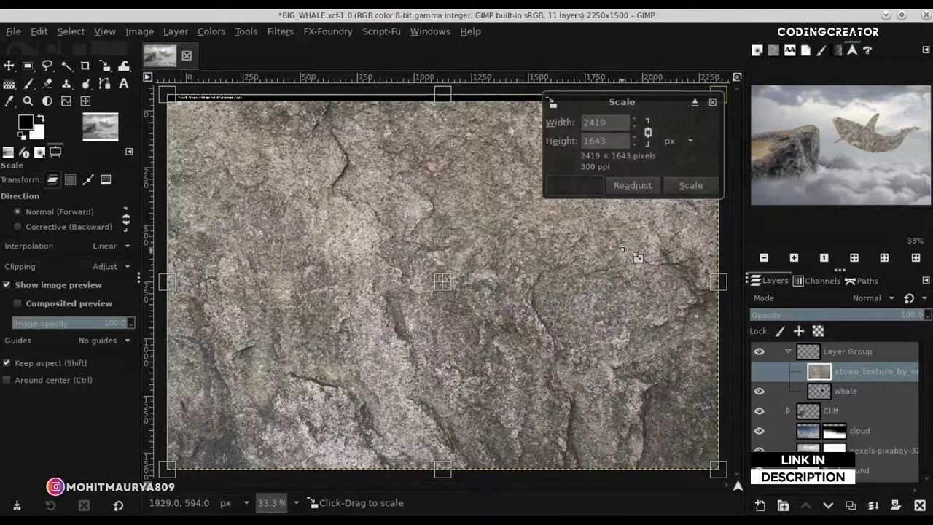
left_click_drag(247, 148, 364, 219)
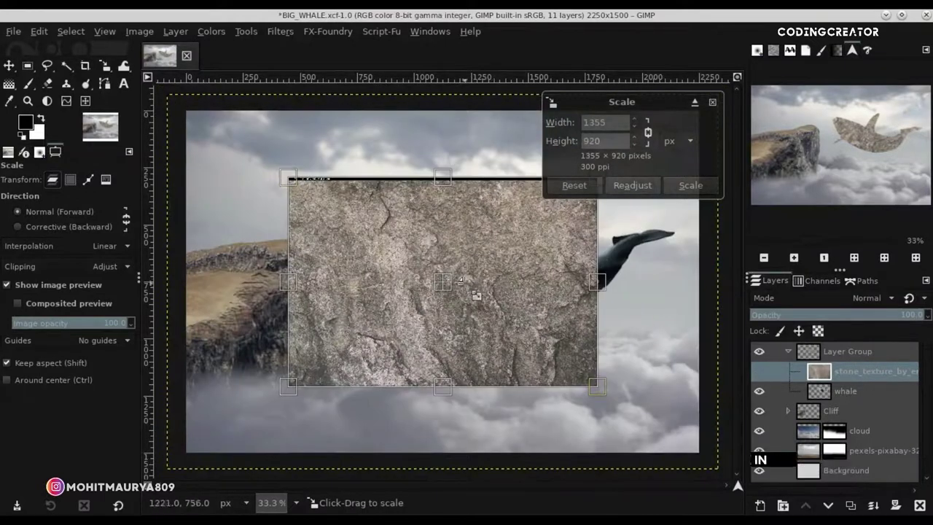
left_click_drag(454, 285, 560, 295)
key("Return")
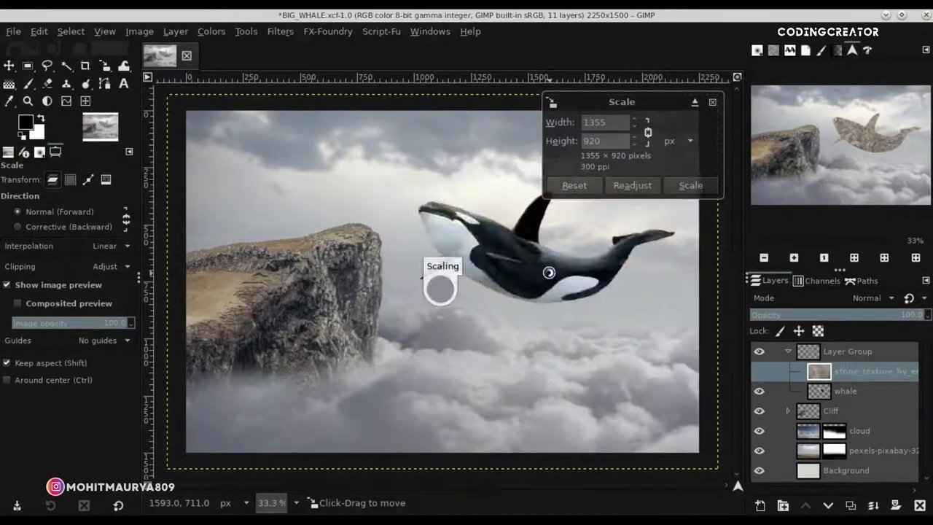
- Set the stone texture to Soft light, nudge it up-left and save BIG_WHALE.xcf
left_click(832, 302)
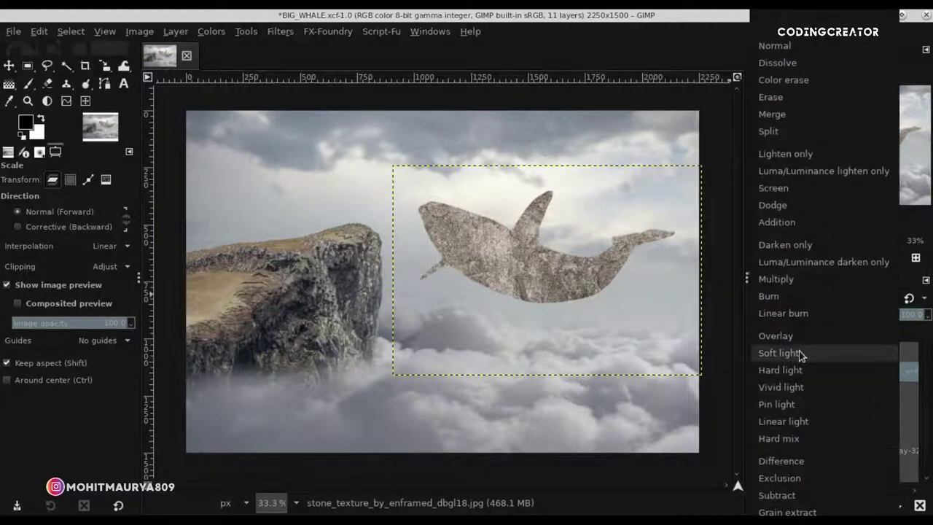
left_click(778, 352)
left_click(9, 66)
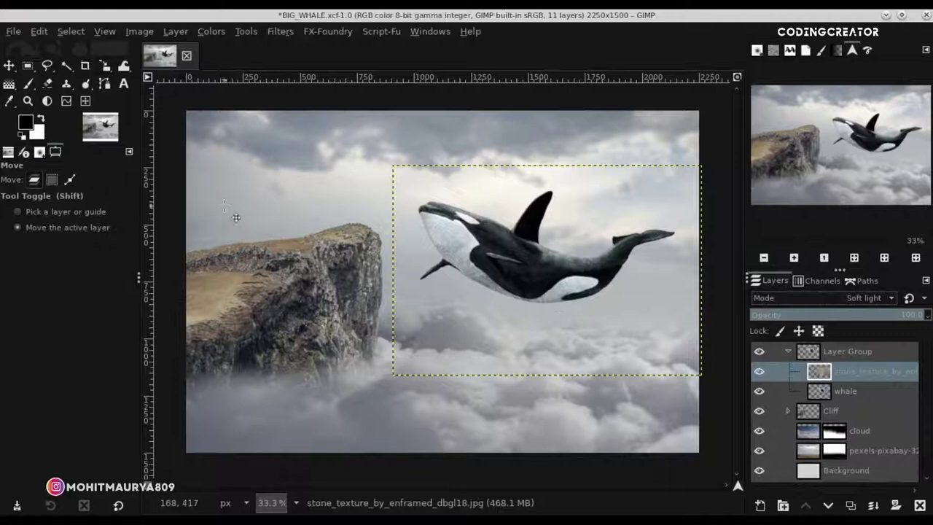
left_click_drag(573, 326, 570, 318)
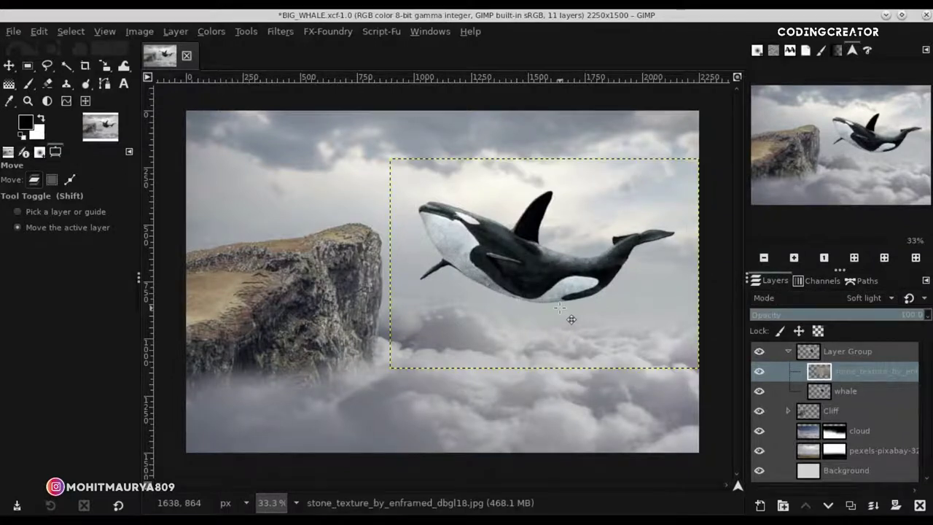
key("ctrl+s")
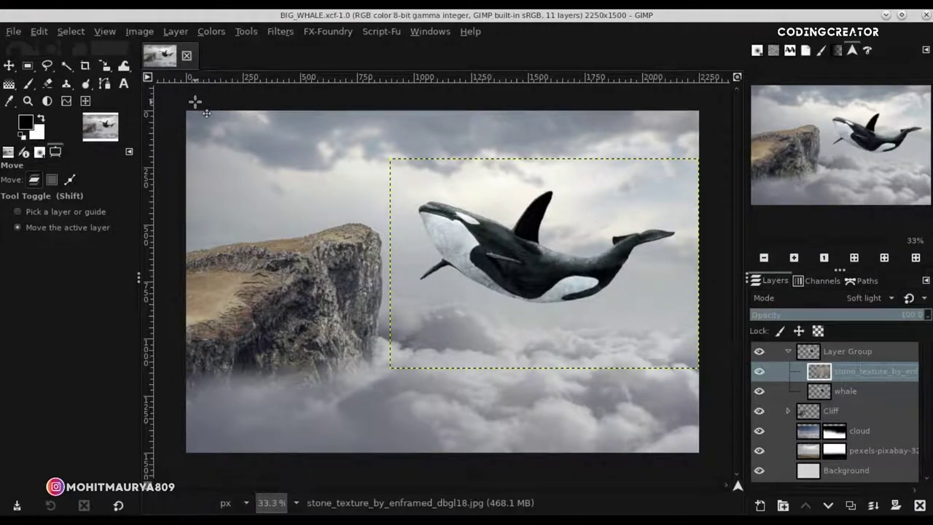
- Rescale the stone texture unlinked, narrowing both sides and shortening top and bottom to fit the whale
left_click(106, 68)
left_click(658, 336)
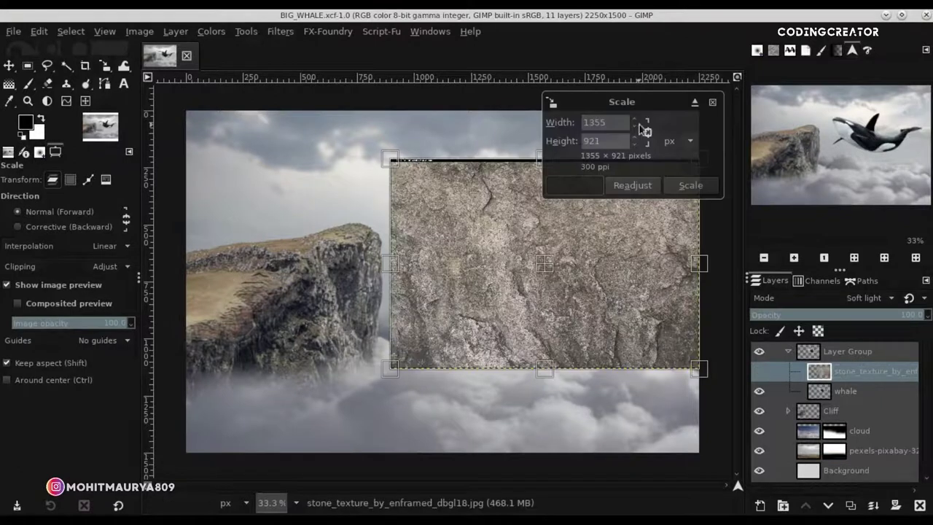
left_click(647, 129)
left_click_drag(698, 264, 676, 262)
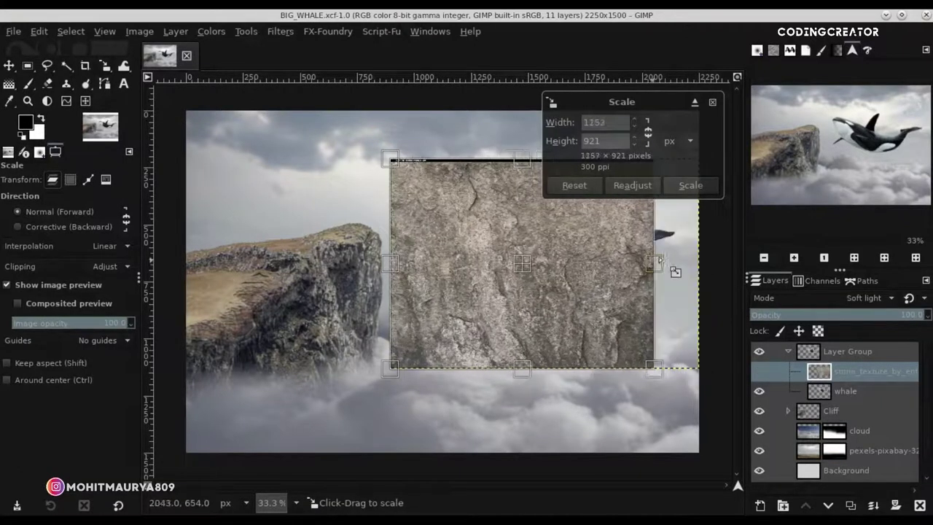
mouse_move(391, 264)
left_mouse_down()
mouse_move(424, 266)
mouse_move(413, 266)
left_mouse_up()
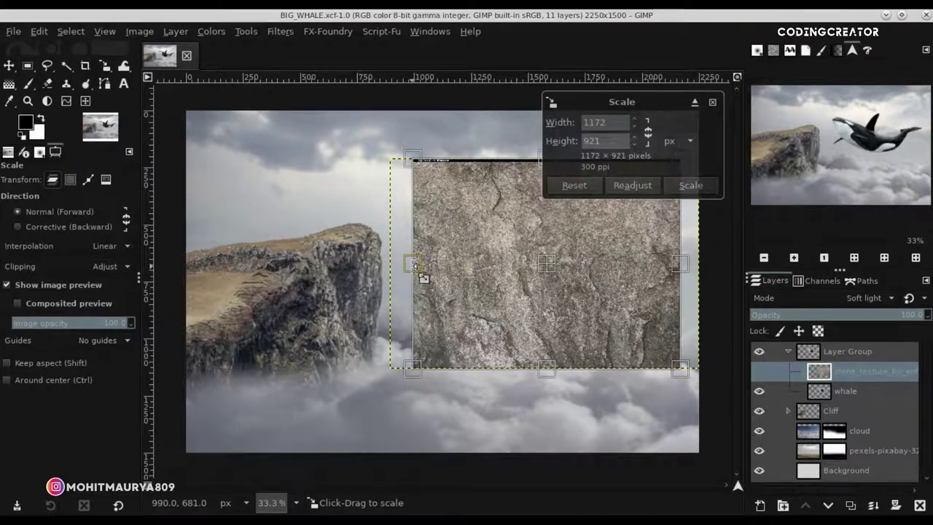
left_click_drag(550, 368, 552, 330)
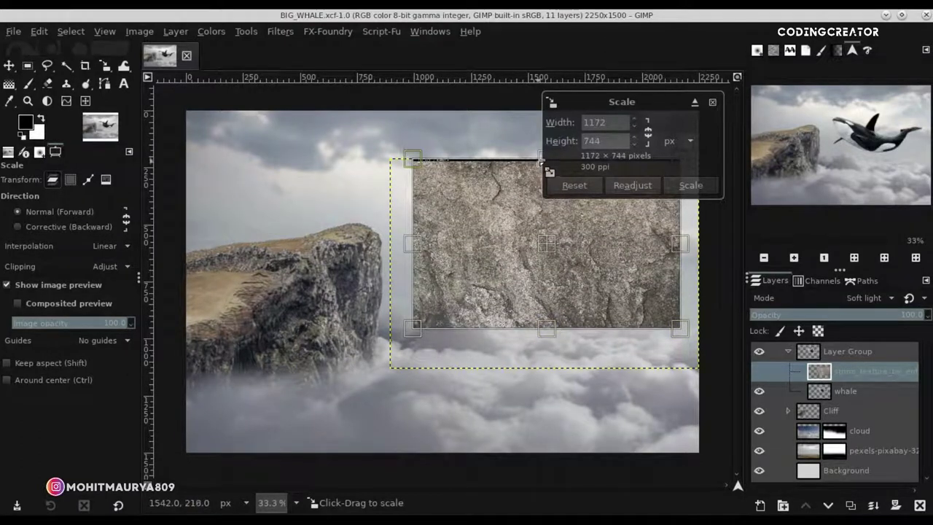
mouse_move(540, 156)
left_mouse_down()
mouse_move(541, 177)
mouse_move(541, 158)
left_mouse_up()
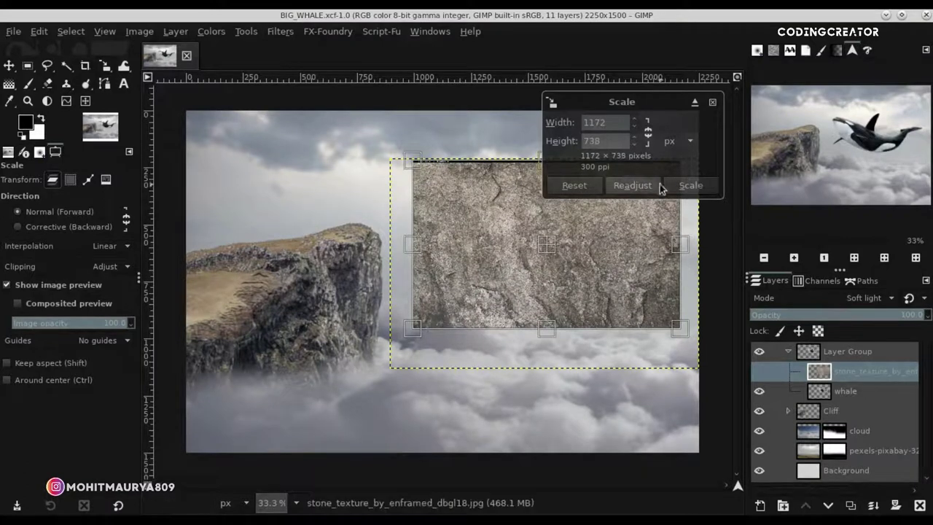
left_click(689, 186)
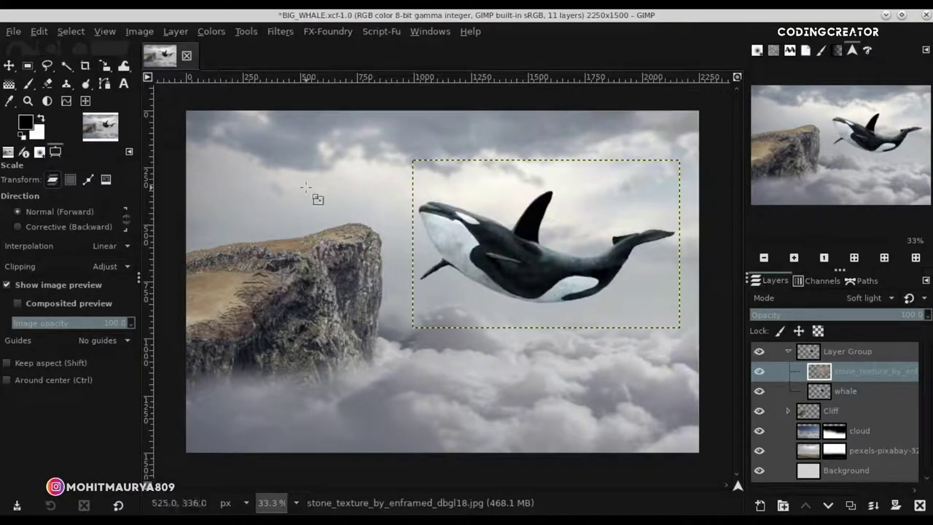
- Save the composition and lower the stone texture's opacity to about 28
left_click(9, 66)
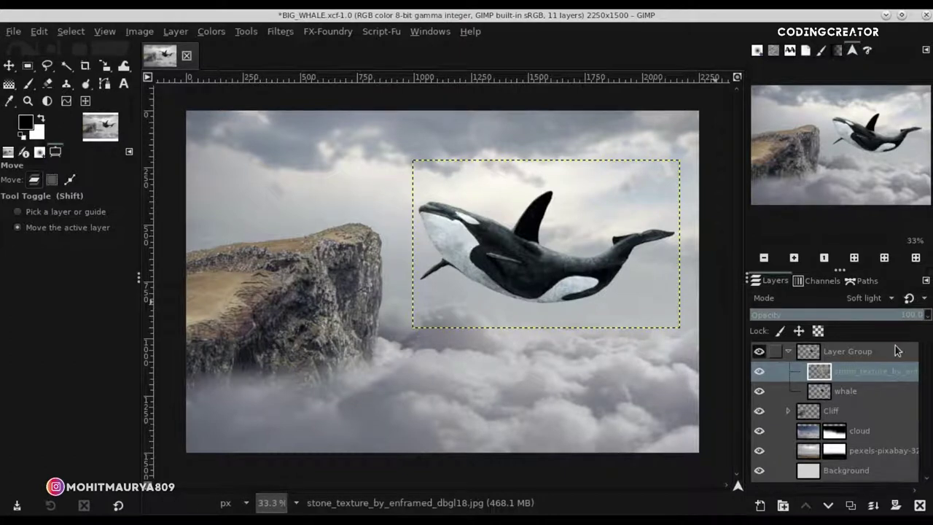
left_click(807, 354)
key("ctrl+s")
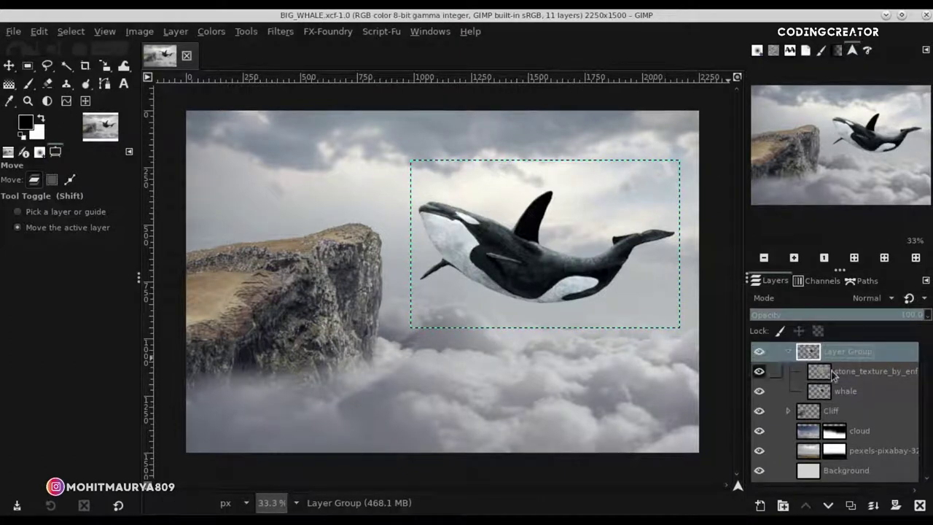
left_click(867, 371)
left_click_drag(867, 316, 799, 314)
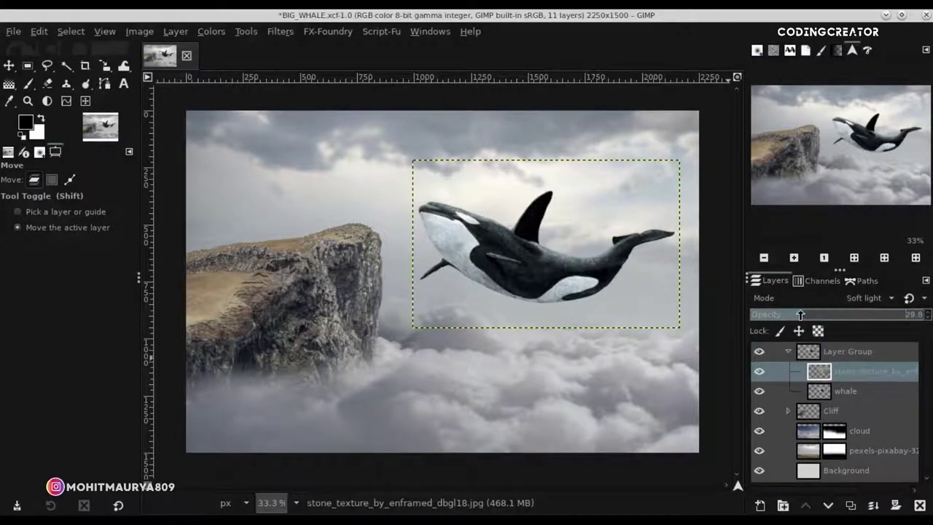
left_click_drag(809, 322, 812, 323)
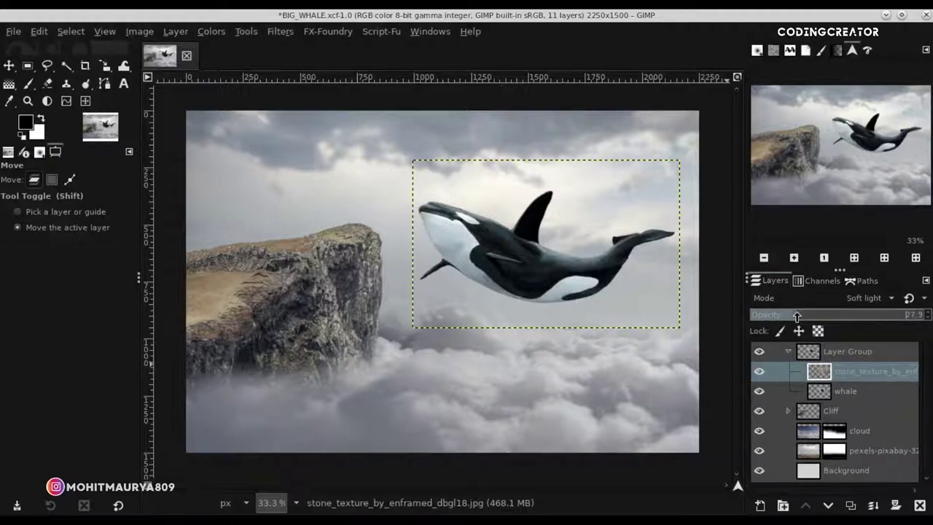
mouse_move(758, 371)
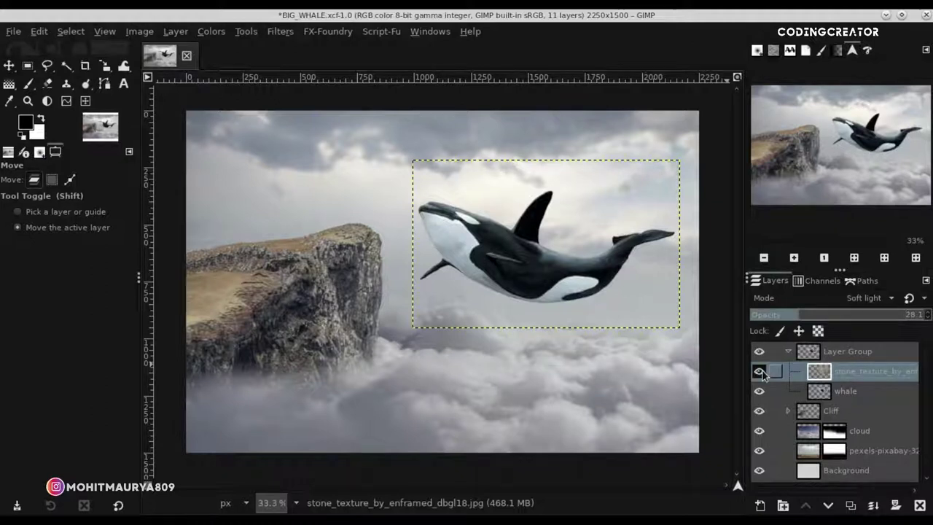
- Duplicate the whale, darken the copy with Curves (top output 179), and add a white mask
left_click(830, 391)
left_click(851, 503)
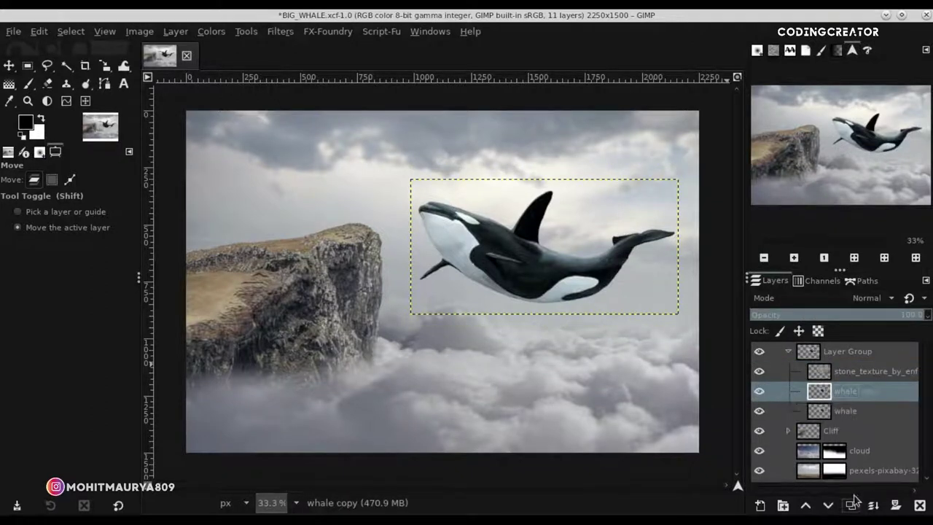
left_click(210, 31)
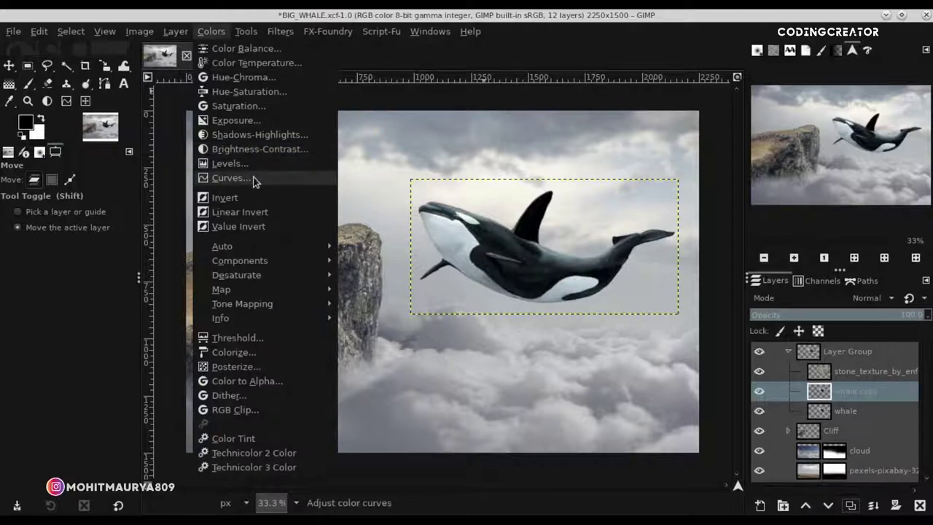
left_click(230, 178)
left_click_drag(923, 149, 928, 203)
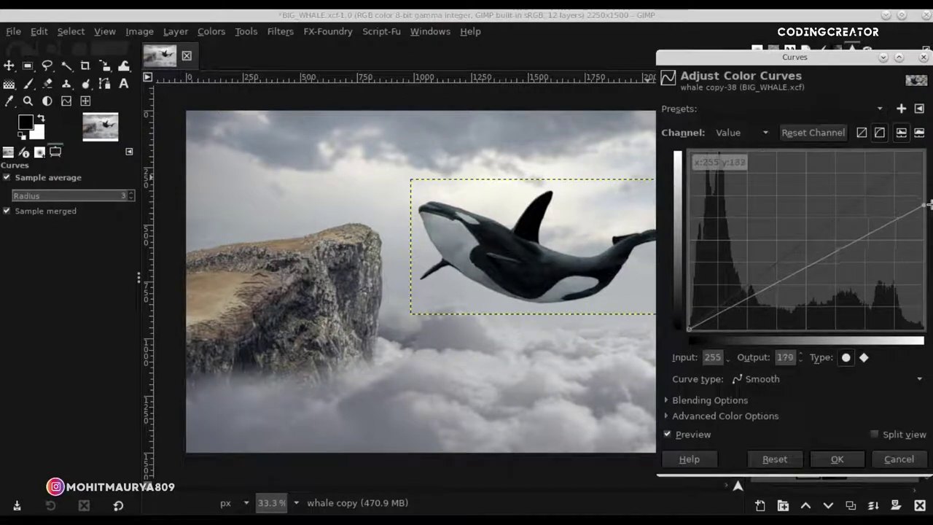
left_click_drag(929, 204, 929, 205)
left_click(683, 435)
left_click(683, 435)
left_click(837, 458)
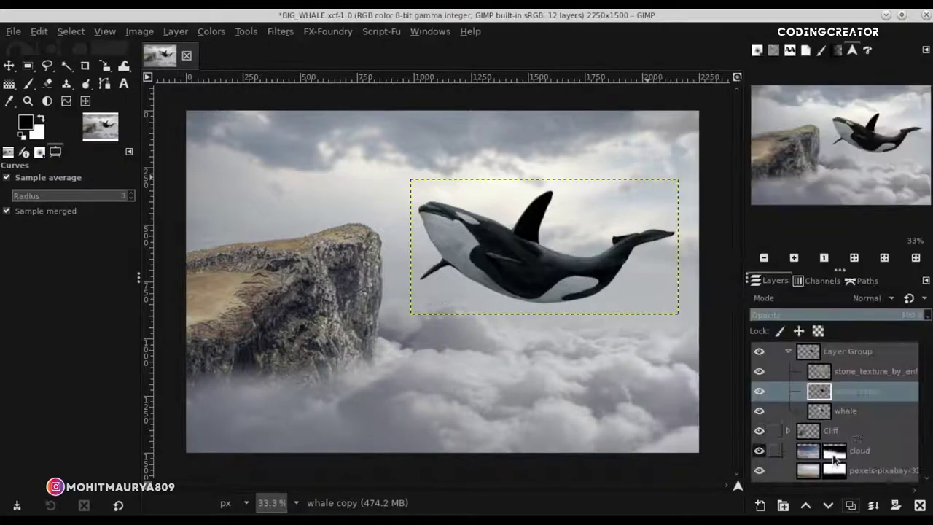
left_click(893, 501)
left_click(832, 495)
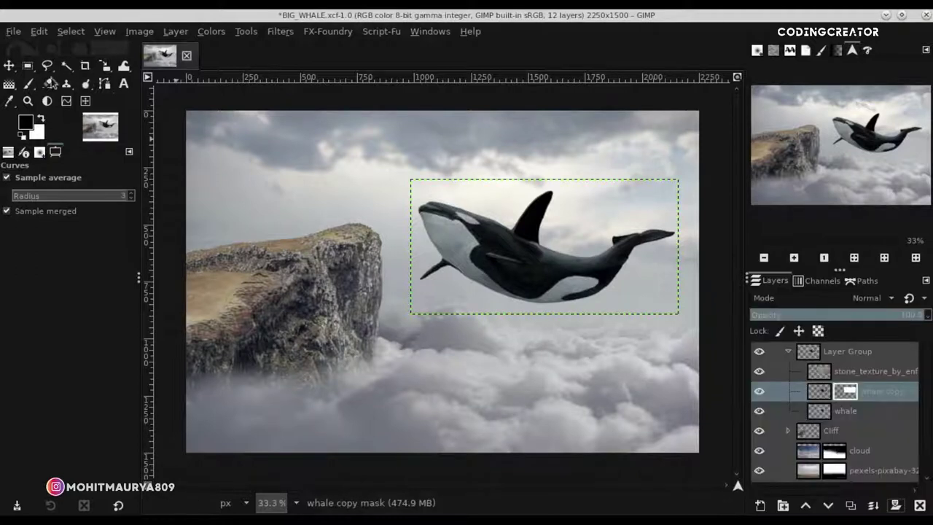
- Paint black on the whale copy mask along the body and belly, enlarging the brush to about 321
left_click(29, 84)
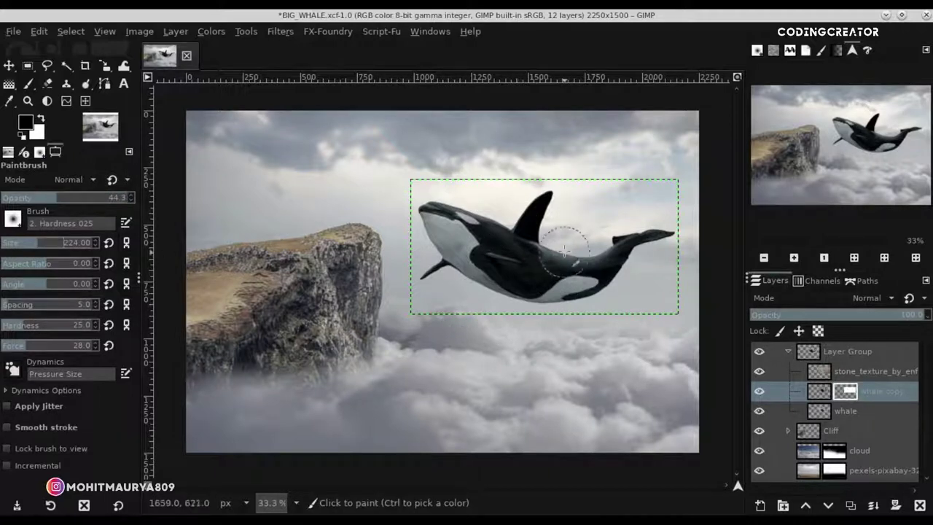
mouse_move(559, 241)
left_mouse_down()
mouse_move(664, 218)
mouse_move(615, 238)
mouse_move(651, 208)
mouse_move(675, 223)
left_mouse_up()
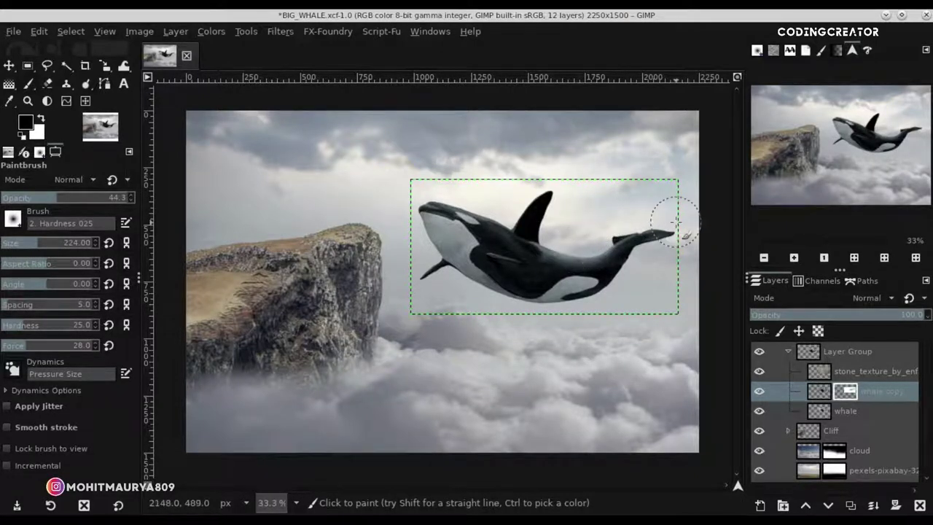
mouse_move(445, 281)
left_mouse_down()
mouse_move(496, 285)
mouse_move(569, 321)
mouse_move(615, 289)
left_mouse_up()
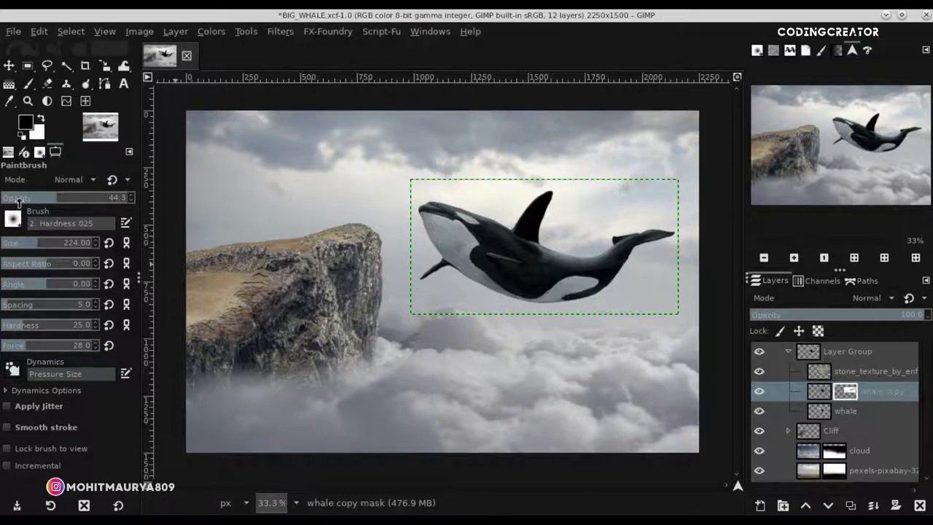
left_click(46, 243)
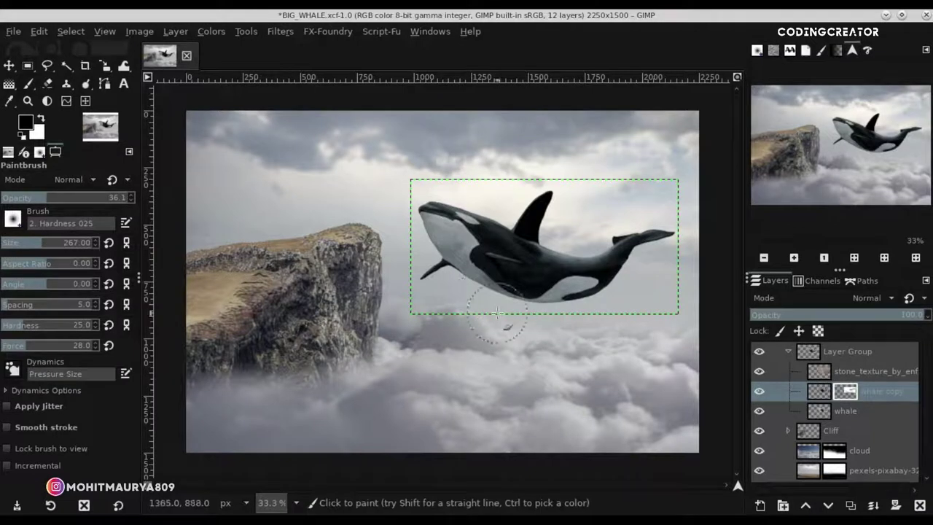
left_click_drag(46, 249, 47, 248)
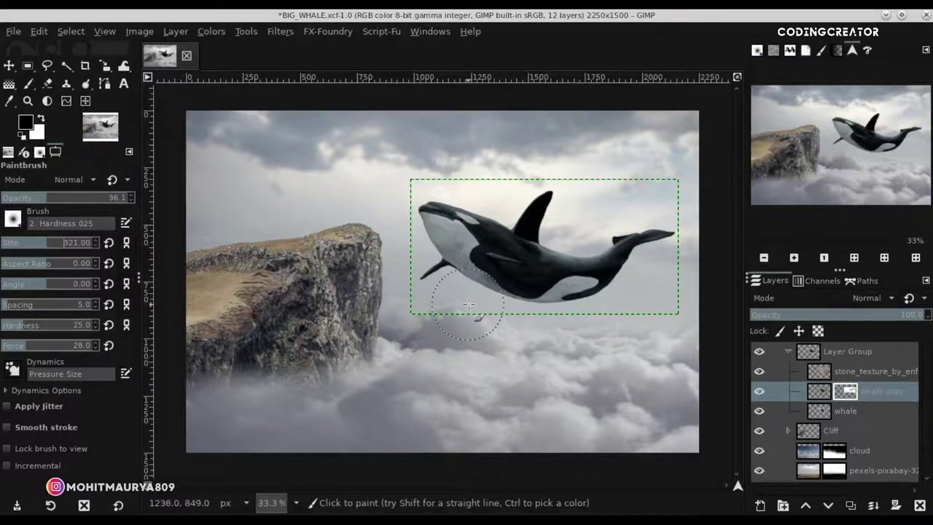
left_click_drag(503, 311, 570, 316)
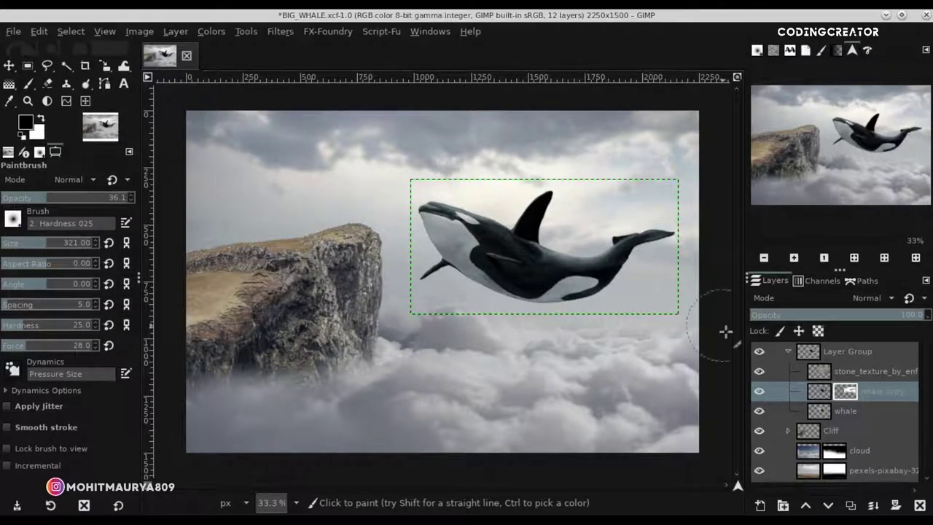
- Hide the original whale and further fade the copy around the head, tail and belly
left_click(758, 410)
left_click(755, 410)
left_click(755, 410)
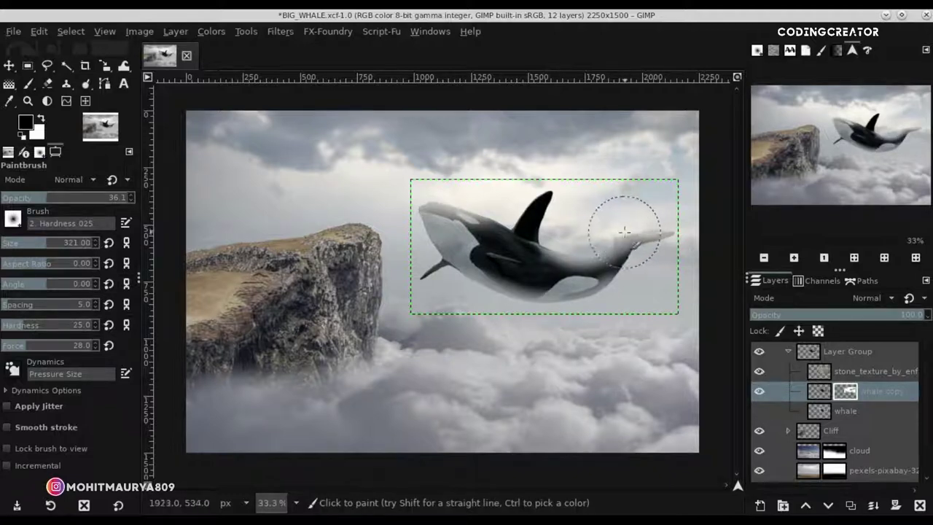
mouse_move(536, 213)
left_mouse_down()
mouse_move(410, 195)
mouse_move(468, 183)
mouse_move(477, 207)
mouse_move(483, 188)
mouse_move(473, 219)
left_mouse_up()
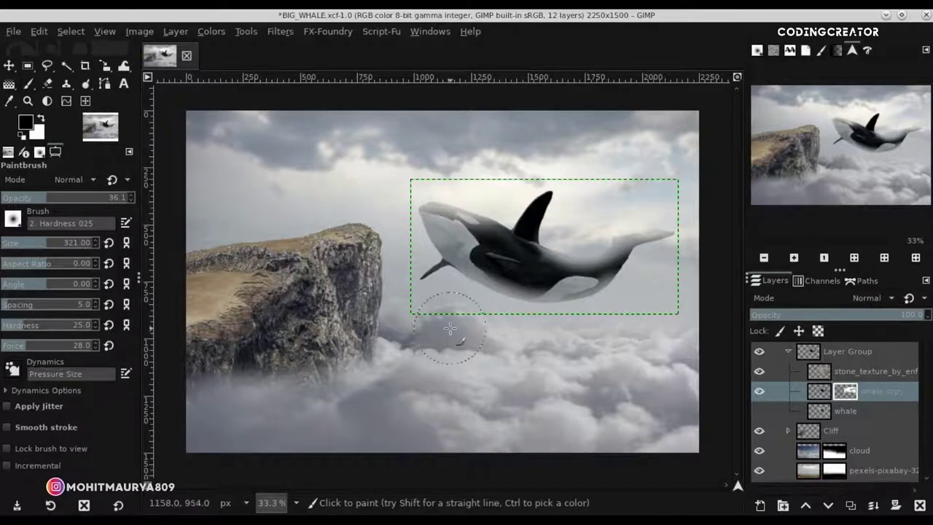
mouse_move(463, 285)
left_mouse_down()
mouse_move(485, 281)
mouse_move(510, 307)
left_mouse_up()
mouse_move(588, 312)
left_mouse_down()
mouse_move(562, 323)
mouse_move(510, 281)
left_mouse_up()
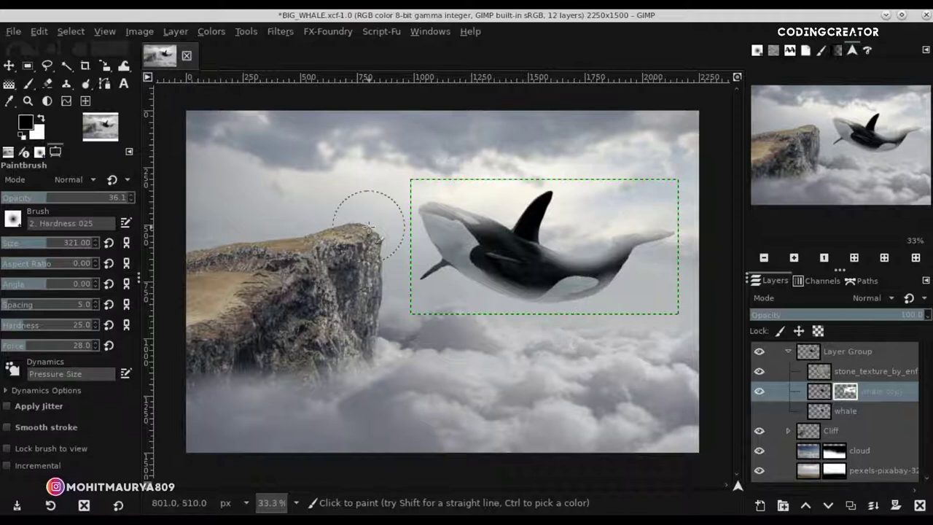
- Show the original whale again, collapse the layer group and rename it 'Whale'
left_click(12, 67)
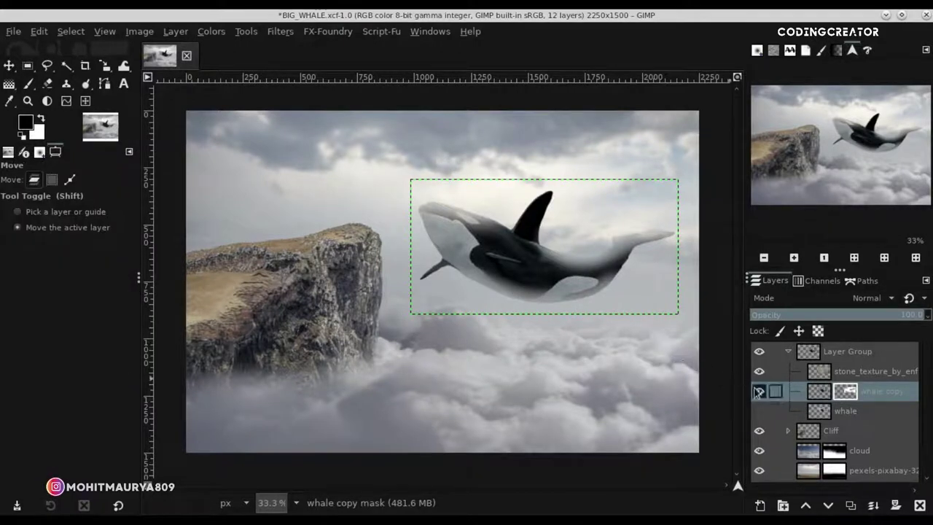
left_click(760, 411)
left_click(808, 353)
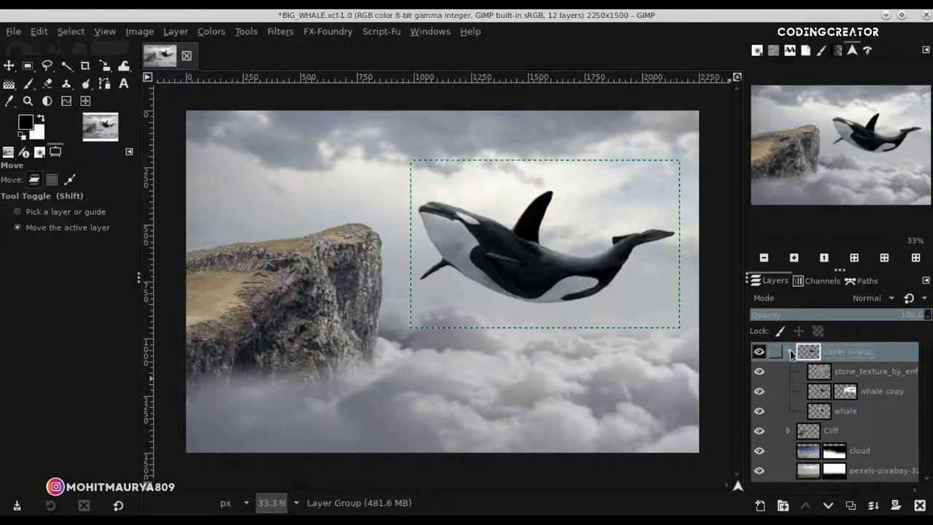
left_click(788, 351)
double_click(846, 349)
key("BackSpace")
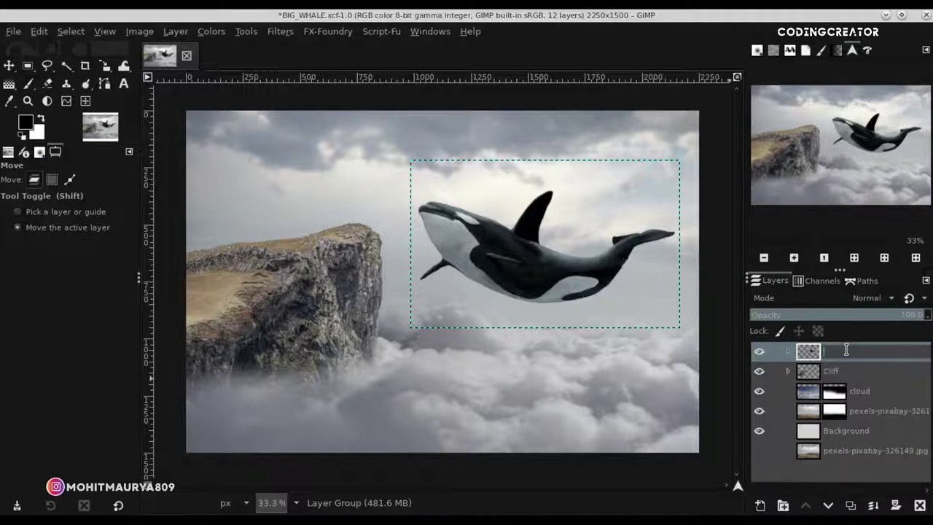
type("Whale")
key("Return")
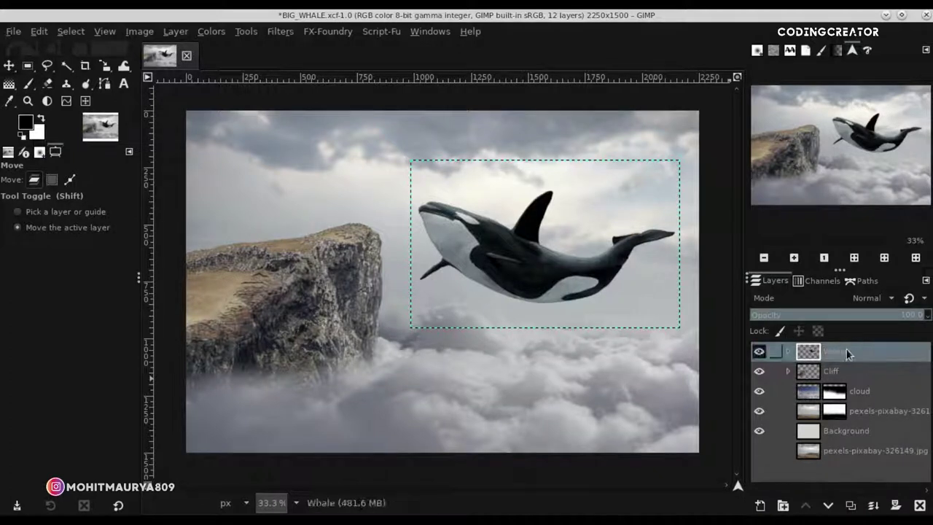
- Open the black_cat_3 photo of the woman as a new image
left_click(15, 32)
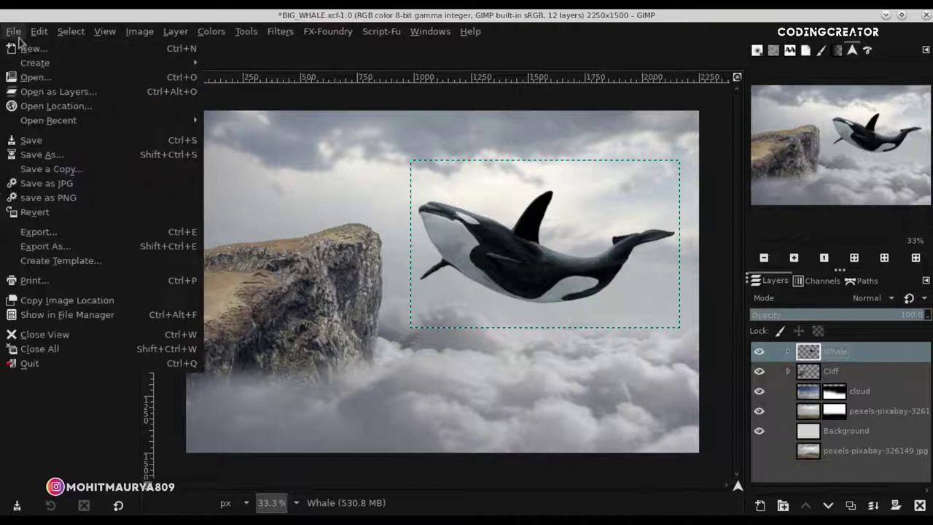
left_click(190, 79)
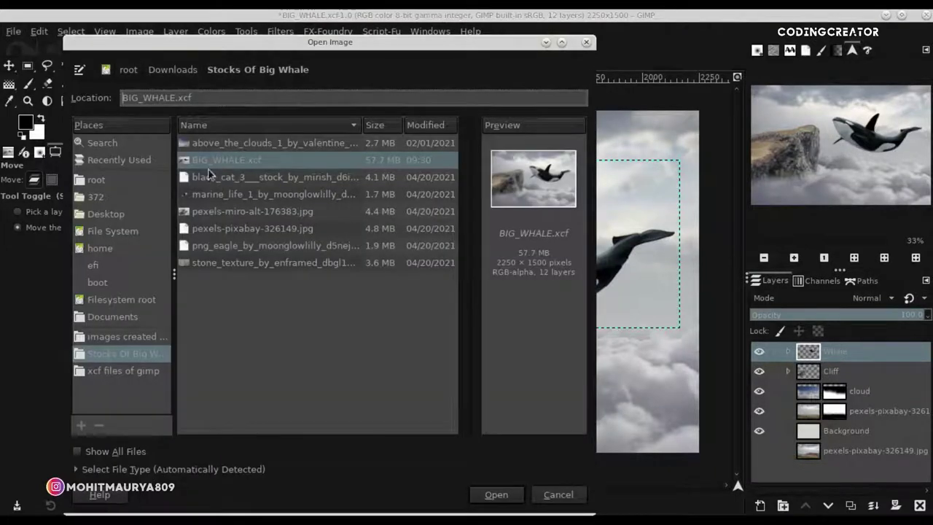
left_click(227, 182)
left_click(492, 500)
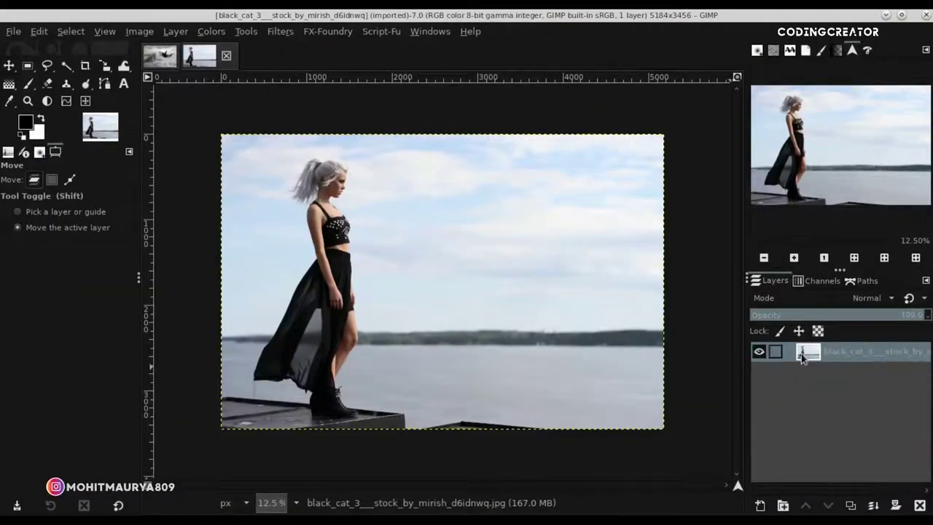
- Add an alpha channel to the photo's layer and duplicate it
right_click(802, 353)
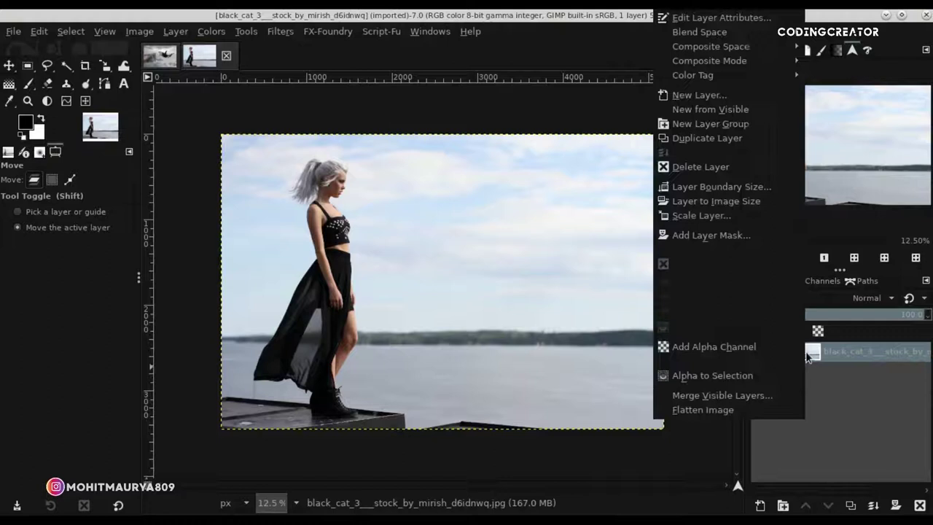
left_click(761, 346)
left_click(850, 505)
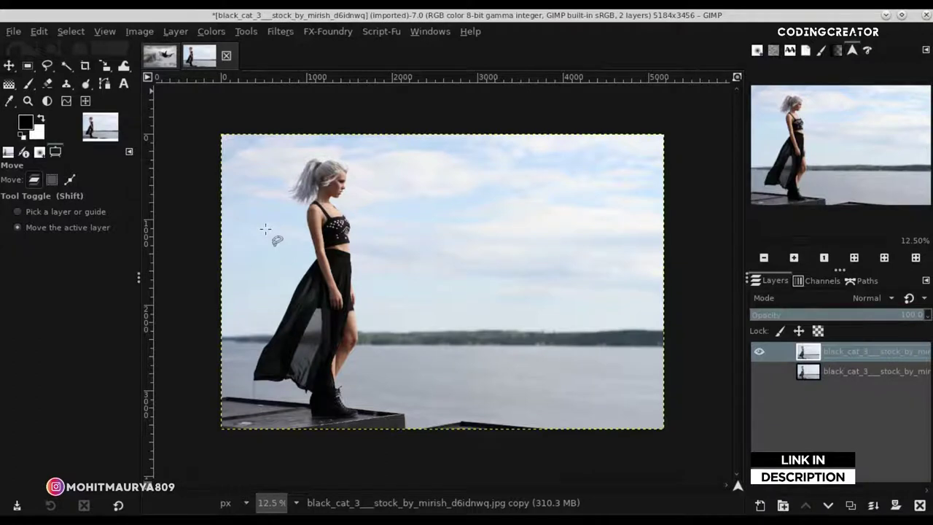
- Start a free-select outline of the woman along her shoulder and arm edges
key("f")
scroll(265, 230, "up", 2, "ctrl")
scroll(266, 225, "up", 2, "ctrl")
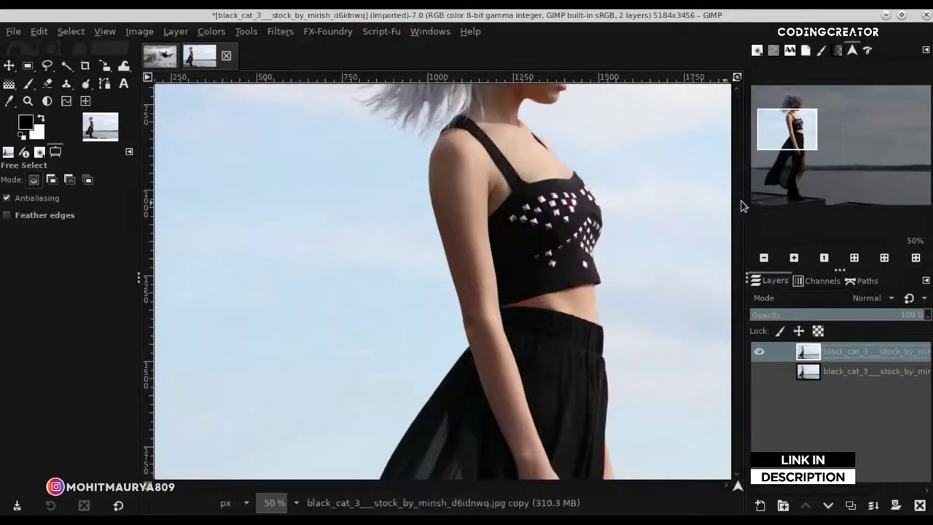
scroll(648, 180, "up", 1)
scroll(648, 180, "up", 1)
scroll(465, 192, "up", 2, "ctrl")
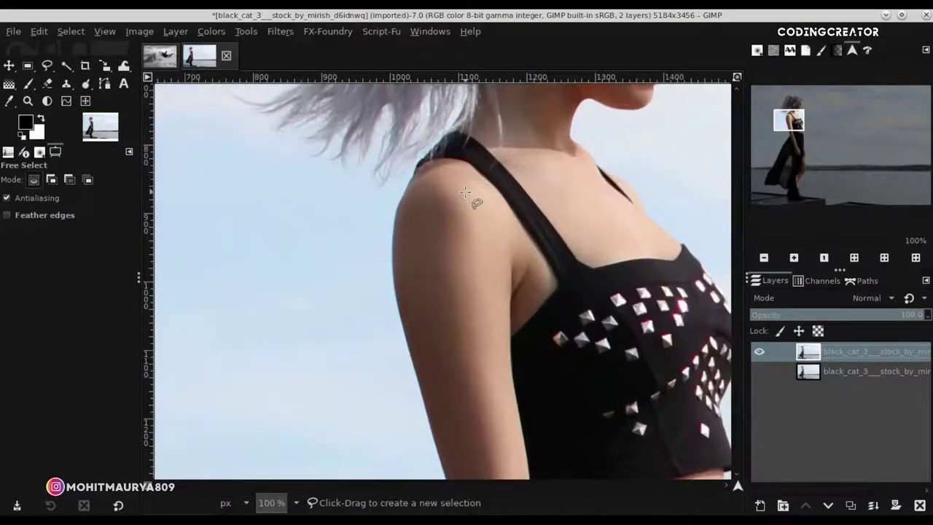
scroll(464, 192, "up", 2, "ctrl")
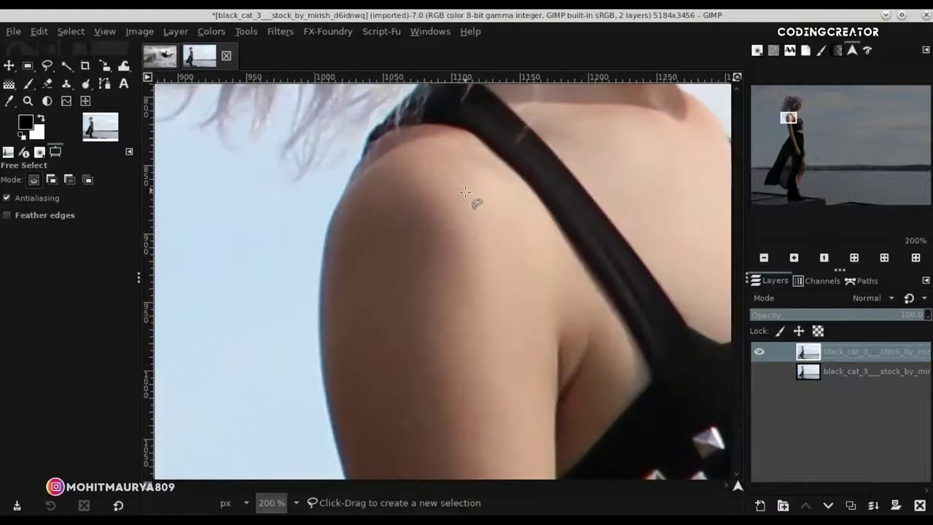
left_click(361, 156)
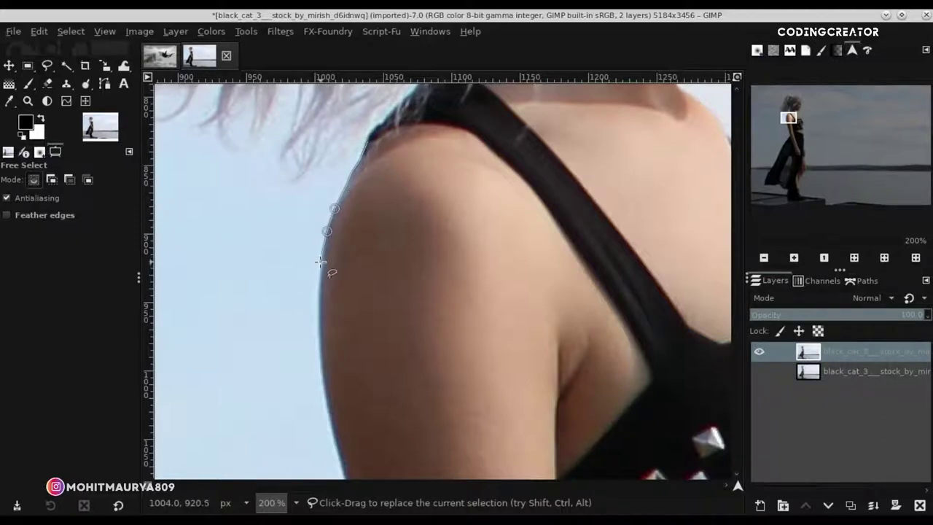
scroll(406, 223, "down", 5)
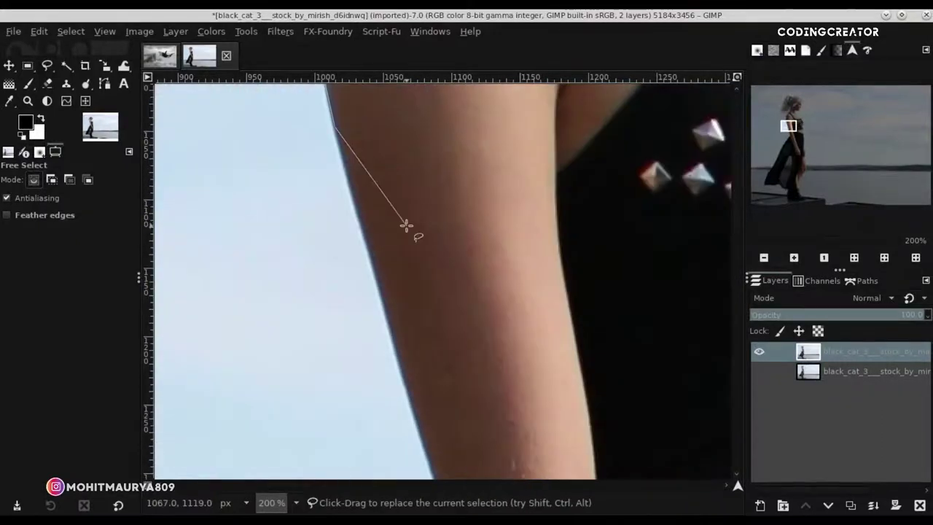
scroll(729, 233, "down", 4)
left_click(458, 297)
left_click(459, 319)
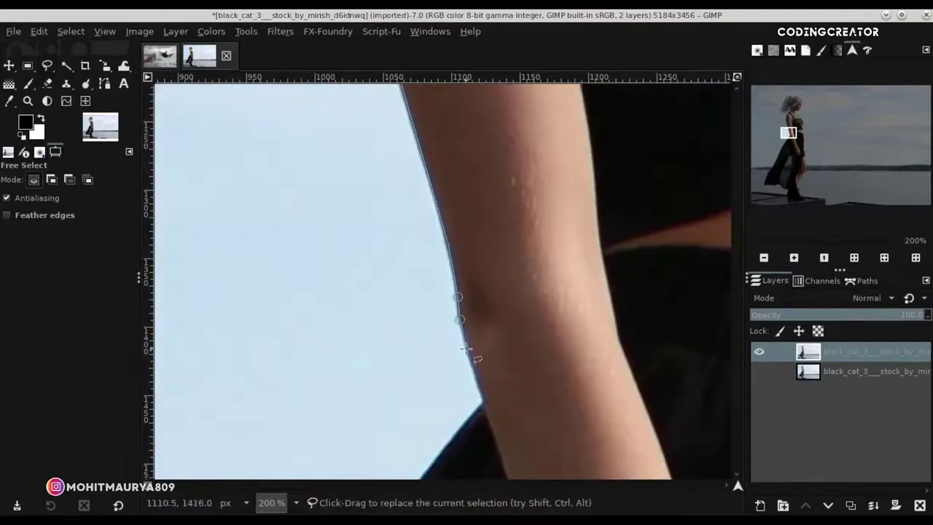
- Continue the free-select outline down the edge of the woman's dress
scroll(510, 349, "down", 5)
left_click(306, 333)
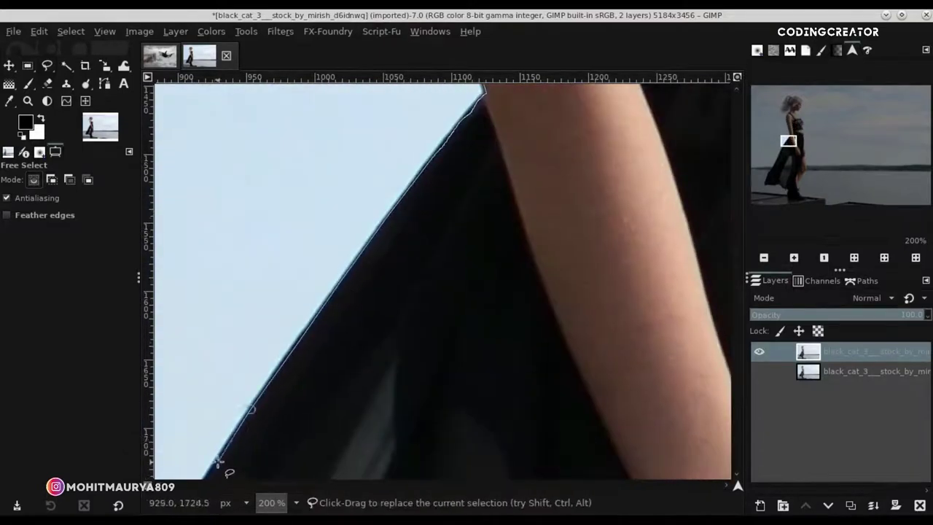
left_click(223, 464)
scroll(219, 452, "down", 4)
scroll(207, 272, "left", 4)
left_click(365, 444)
scroll(365, 444, "down", 5)
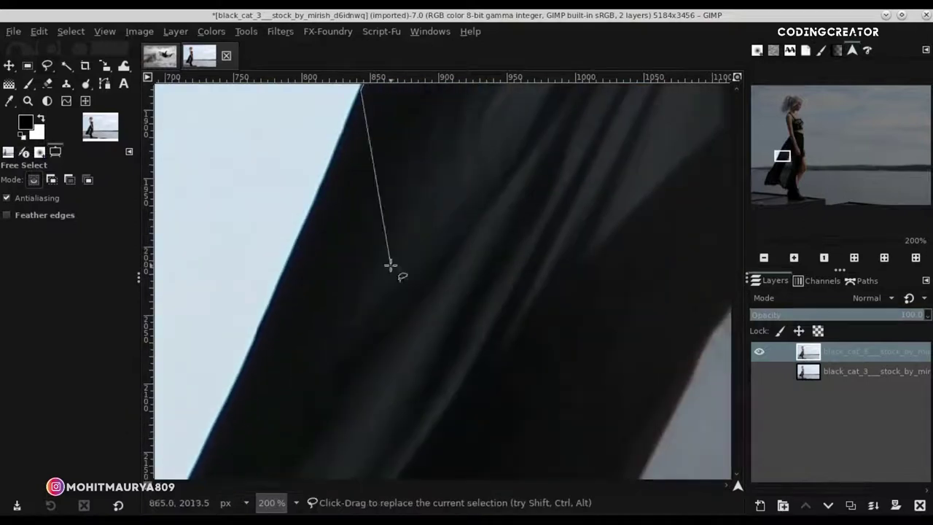
left_click(195, 464)
scroll(177, 298, "down", 3)
scroll(264, 473, "left", 2)
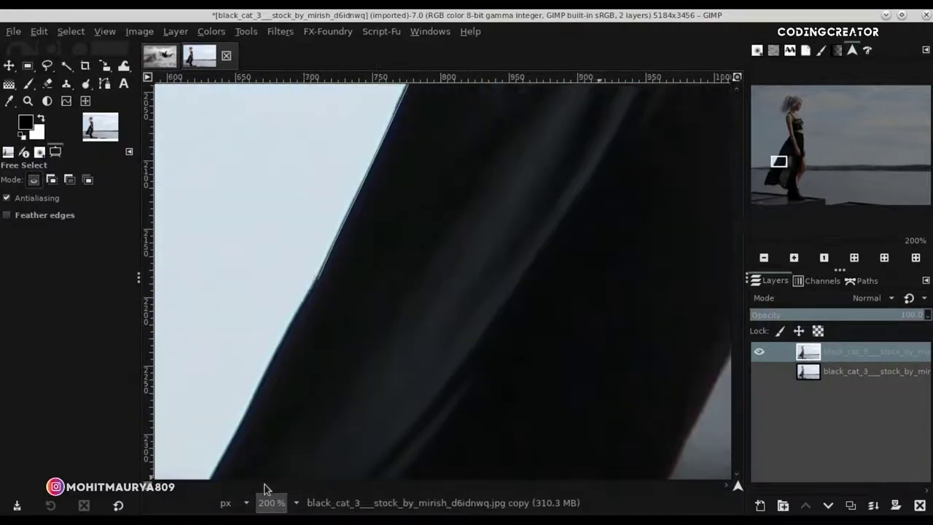
scroll(400, 386, "left", 2)
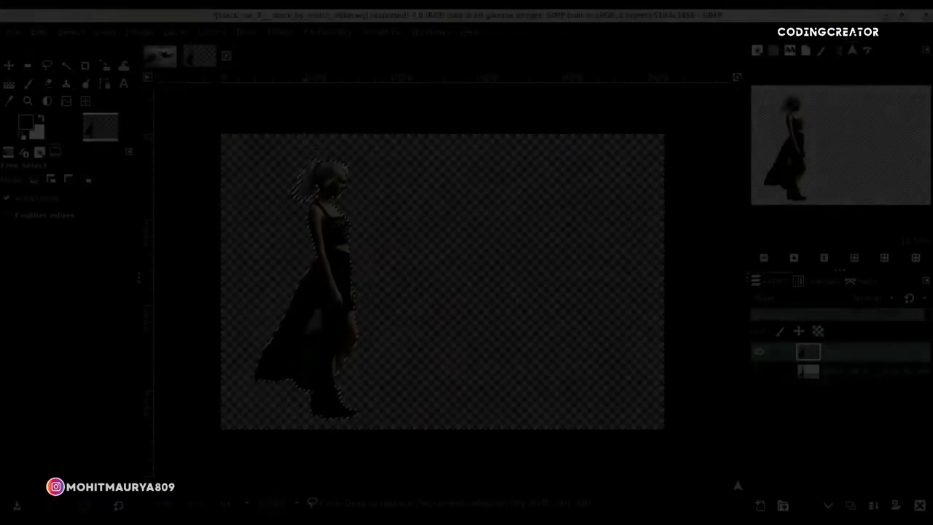
- Clear the selection, pick the Smudge tool and filter brushes by 'hair_brush'
key("alt+s")
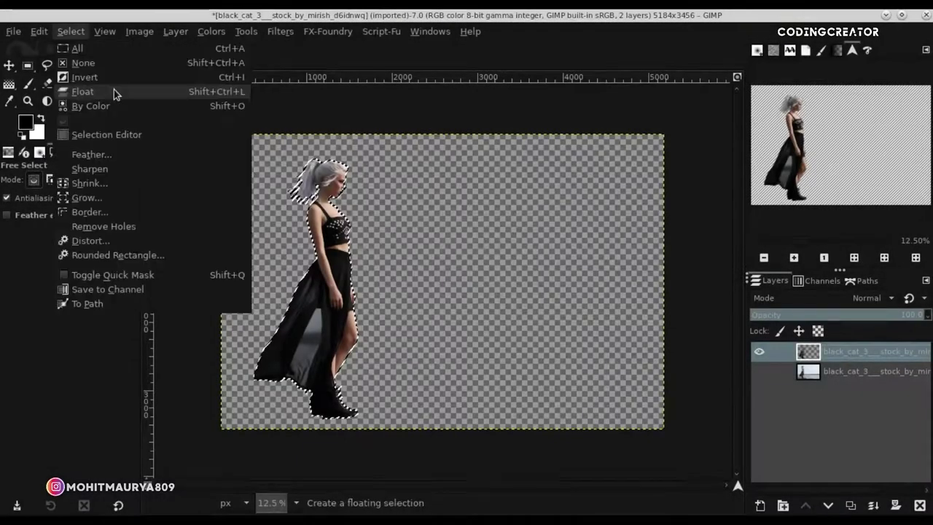
left_click(102, 63)
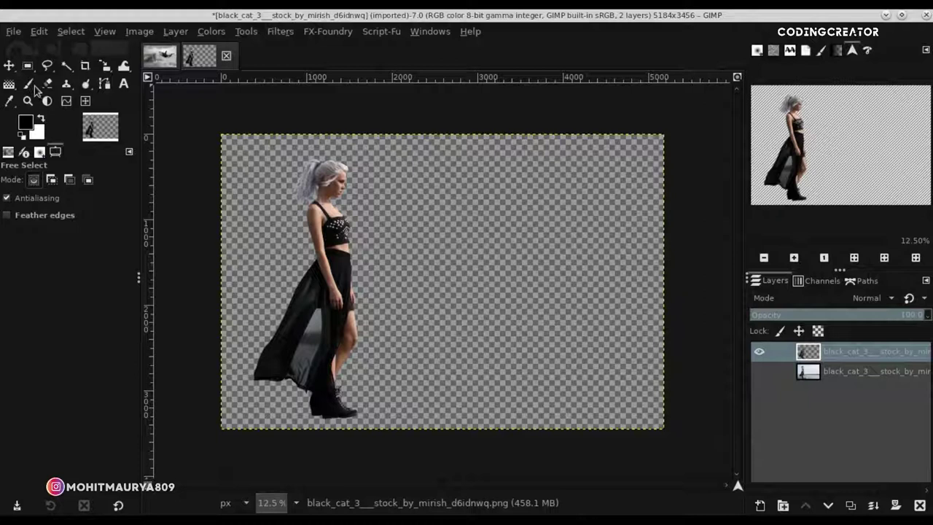
key("p")
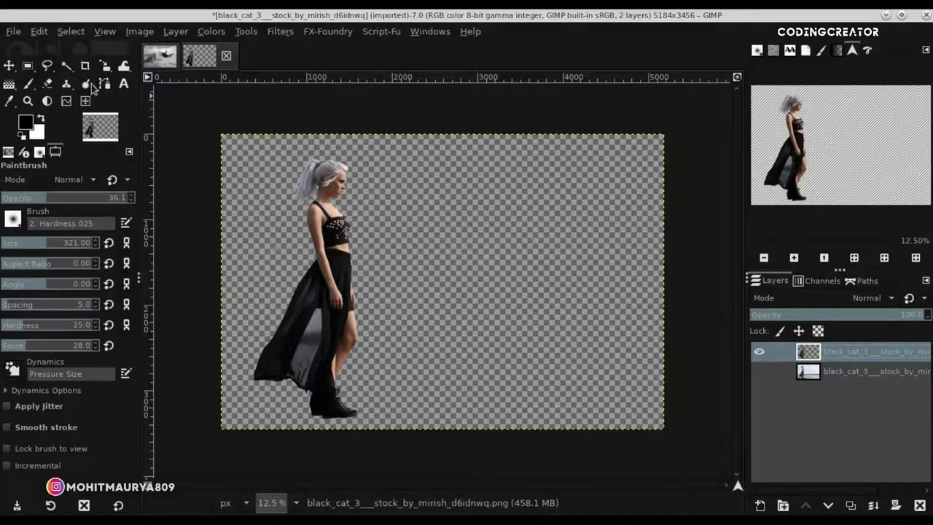
left_click(86, 83)
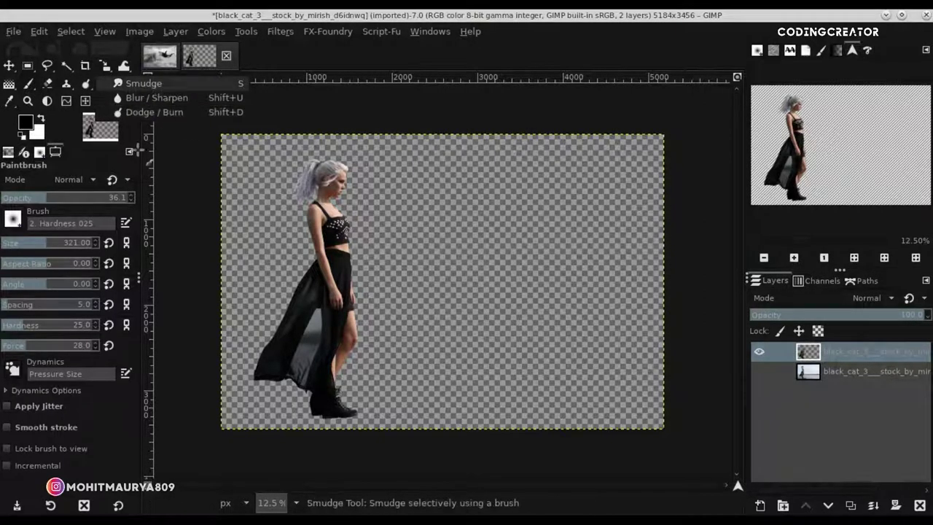
left_click(140, 83)
type("hair_brush")
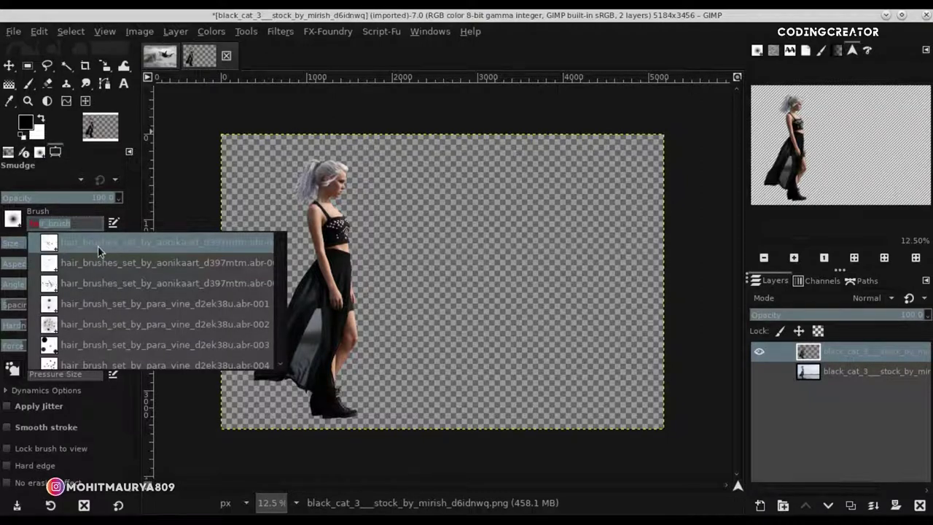
- Choose the d397mtm.abr-001 hair brush with spacing 1.0 and zoom in on the woman's head
left_click(42, 247)
left_click_drag(30, 305, 1, 308)
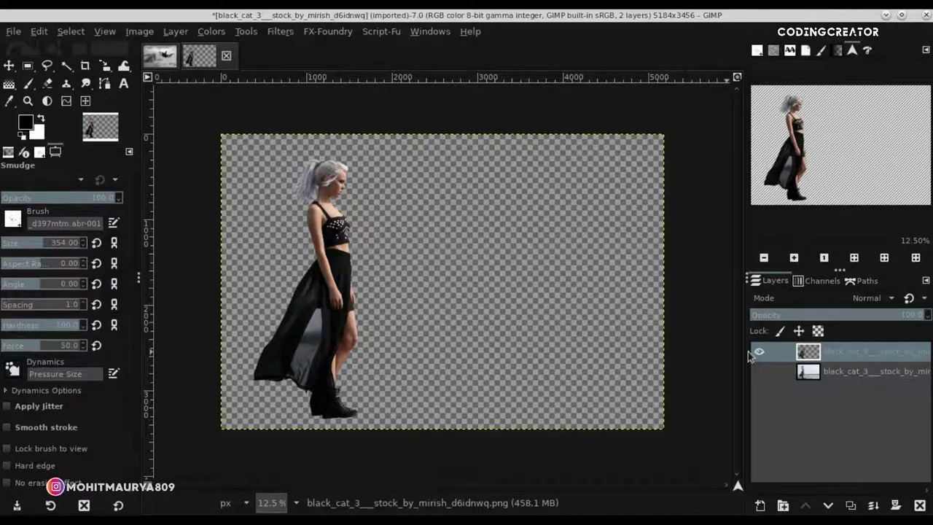
scroll(313, 192, "up", 5, "ctrl")
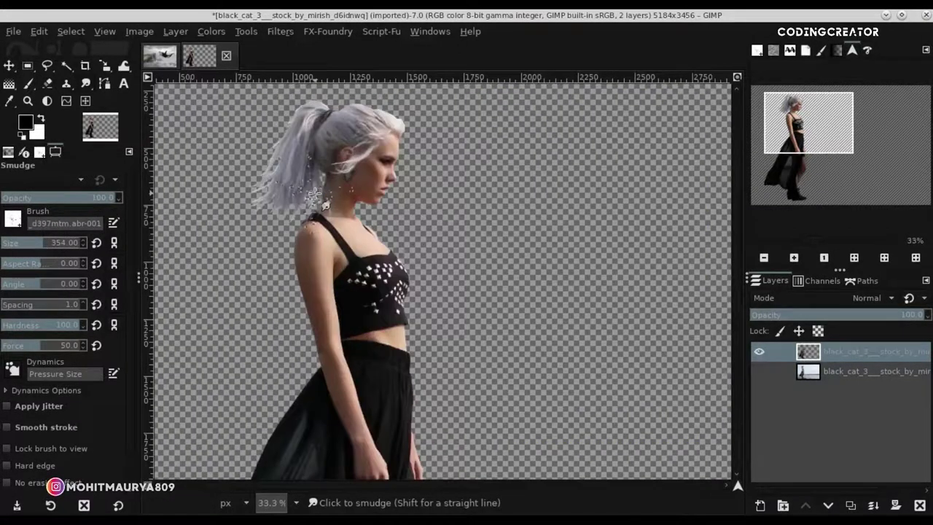
left_click_drag(736, 228, 737, 196)
left_click_drag(368, 486, 343, 487)
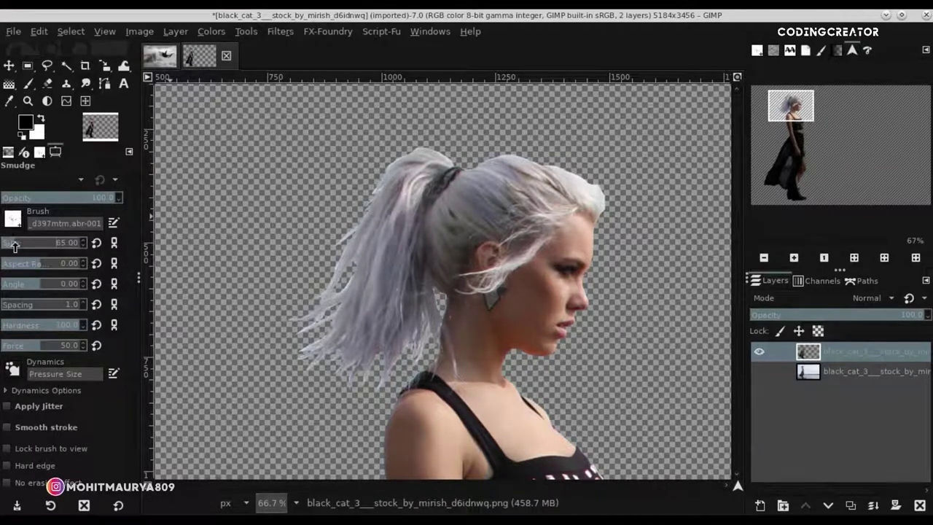
scroll(402, 159, "up", 1)
scroll(403, 159, "up", 1)
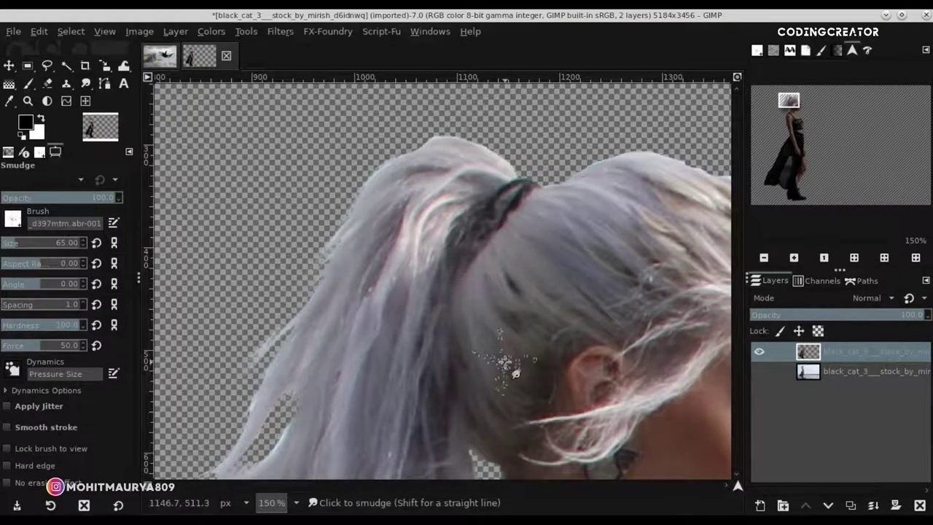
scroll(510, 175, "down", 1)
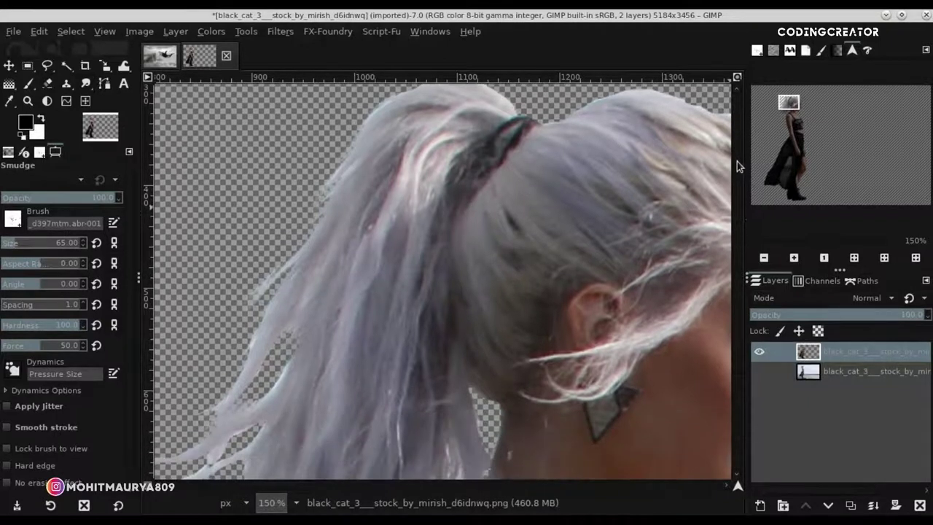
scroll(291, 186, "down", 3)
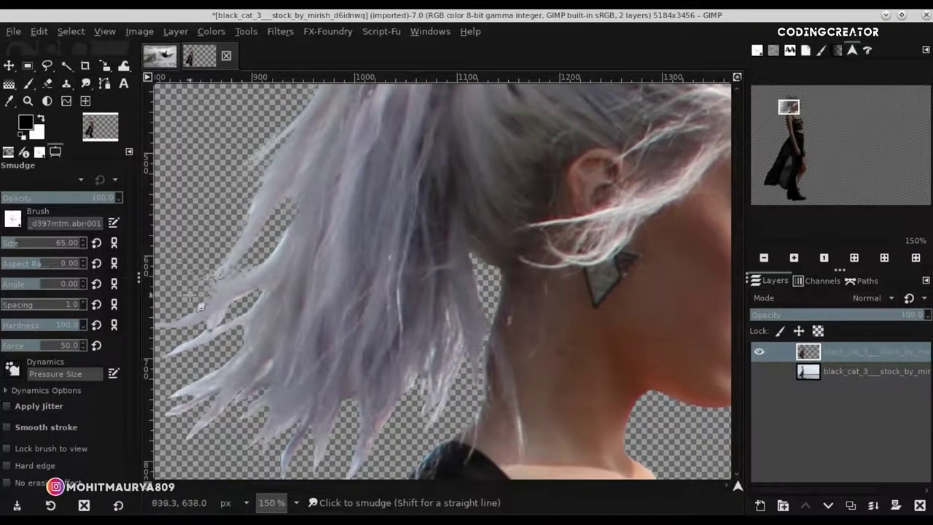
- Smudge the ponytail's edge outward into fine, wispy hair strands
mouse_move(313, 201)
left_mouse_down()
mouse_move(165, 404)
mouse_move(111, 436)
left_mouse_up()
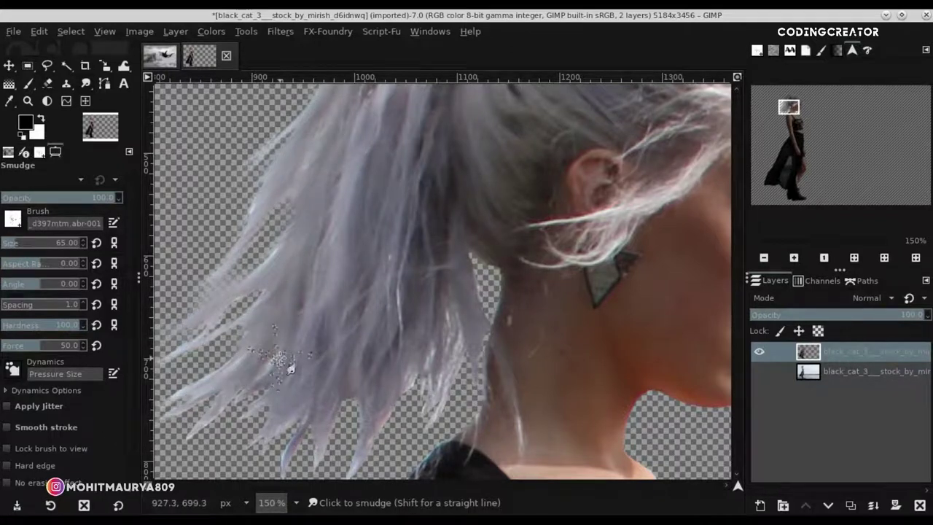
scroll(416, 256, "left", 5)
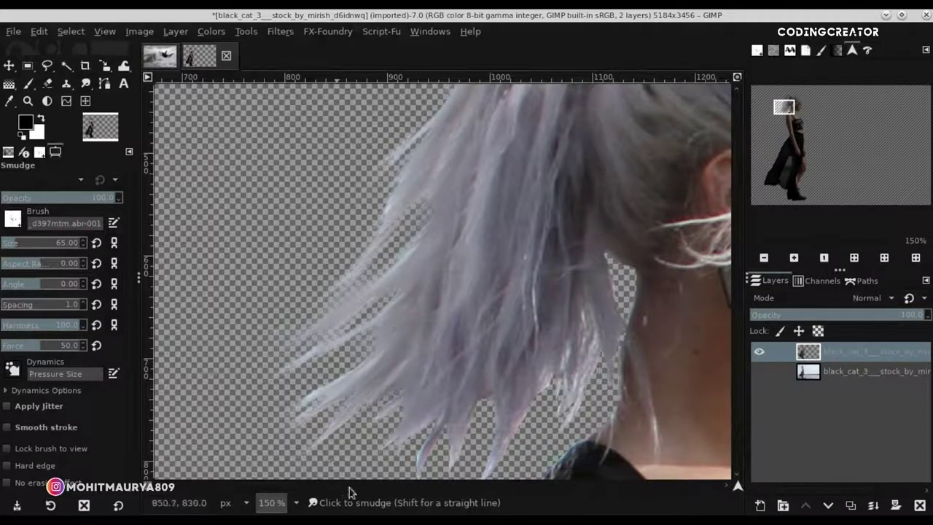
scroll(735, 187, "down", 8)
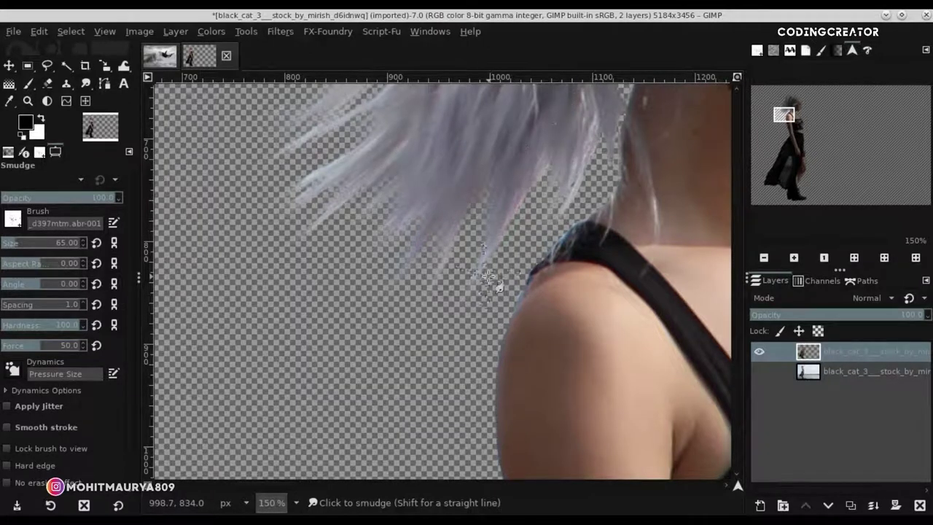
scroll(500, 297, "down", 2, "ctrl")
scroll(313, 466, "right", 3)
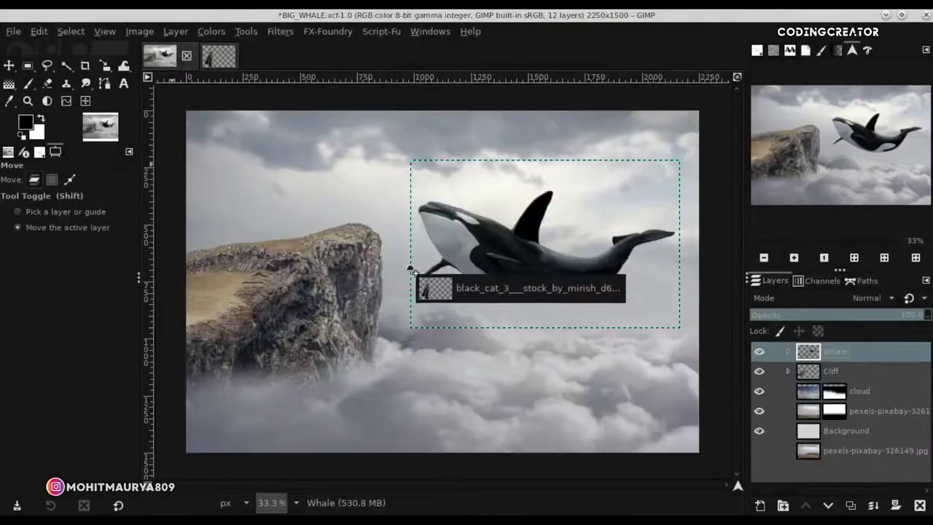
- Bring the cut-out woman into BIG_WHALE as a top layer named model
left_click_drag(166, 67, 419, 280)
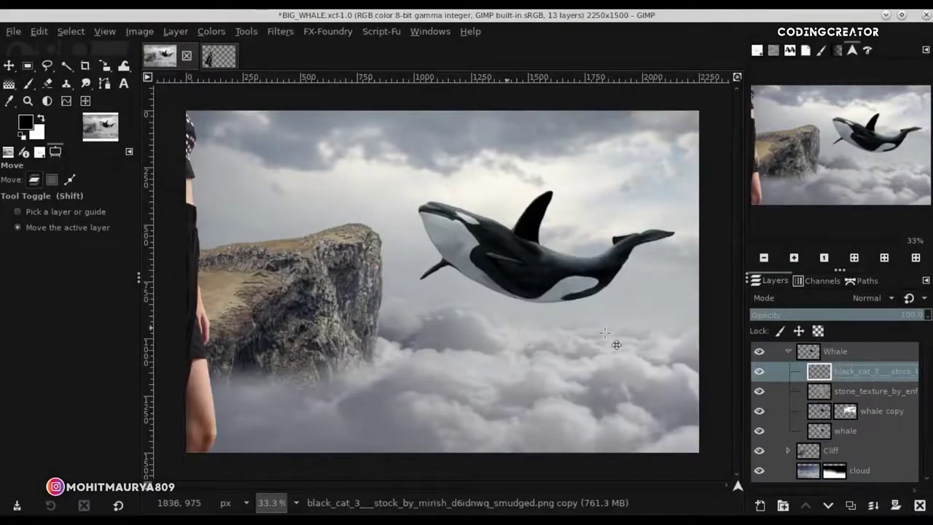
left_click_drag(822, 382, 870, 354)
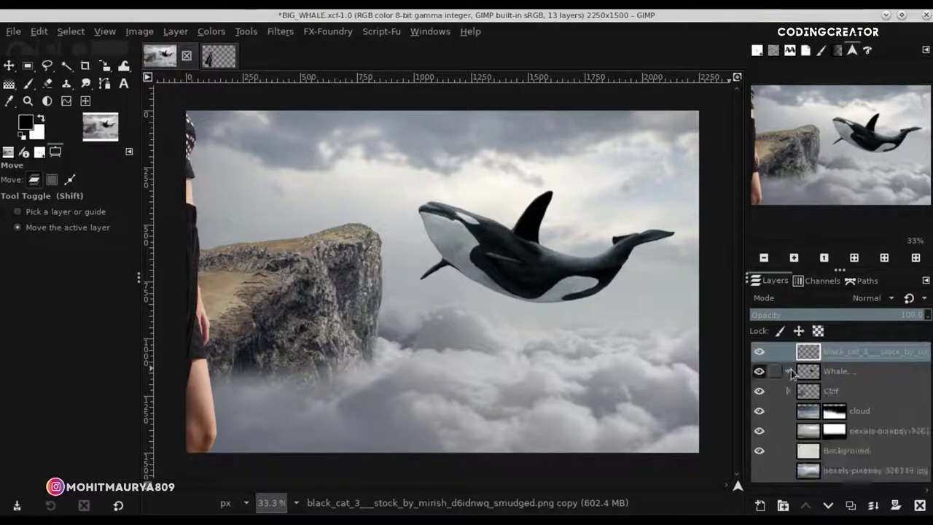
double_click(870, 354)
type("Hood")
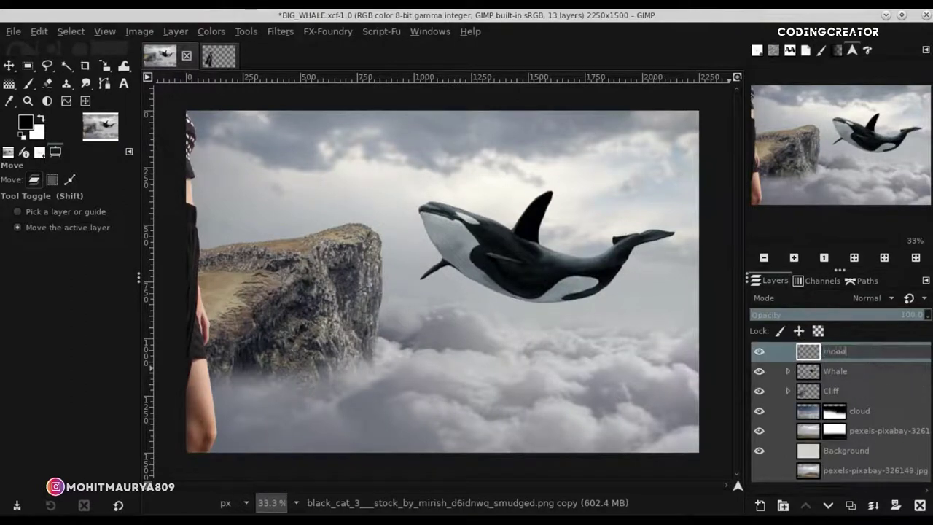
key("Return")
left_click_drag(334, 278, 481, 285)
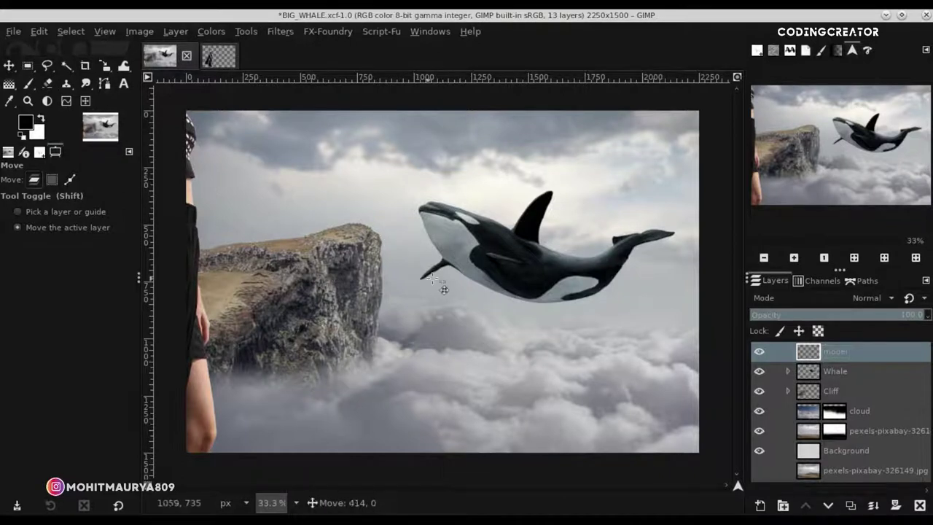
- Scale the woman with Keep aspect to 447 × 298 and place her on the cliff edge
left_click(104, 67)
left_click(269, 210)
left_click_drag(185, 115, 362, 291)
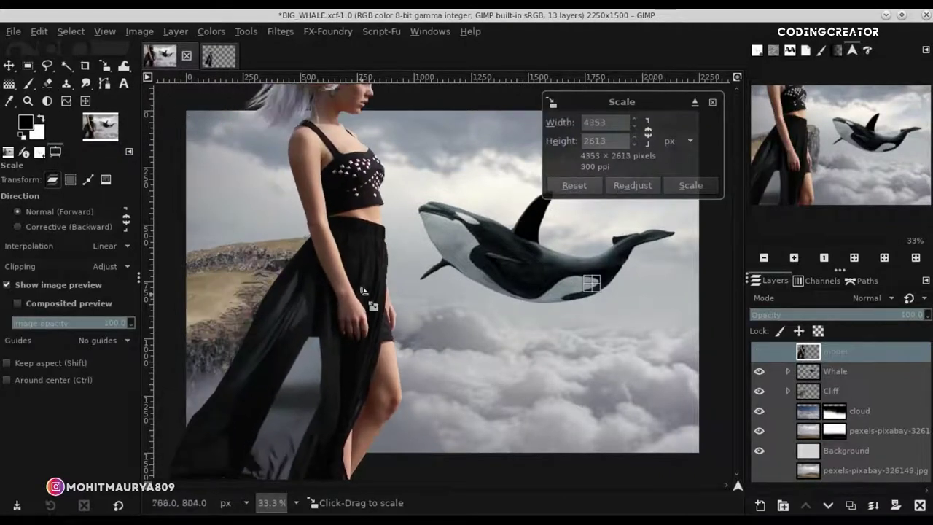
left_click(574, 185)
left_click(647, 133)
mouse_move(259, 153)
left_mouse_down()
mouse_move(548, 396)
mouse_move(612, 375)
left_mouse_up()
left_click_drag(610, 300, 469, 222)
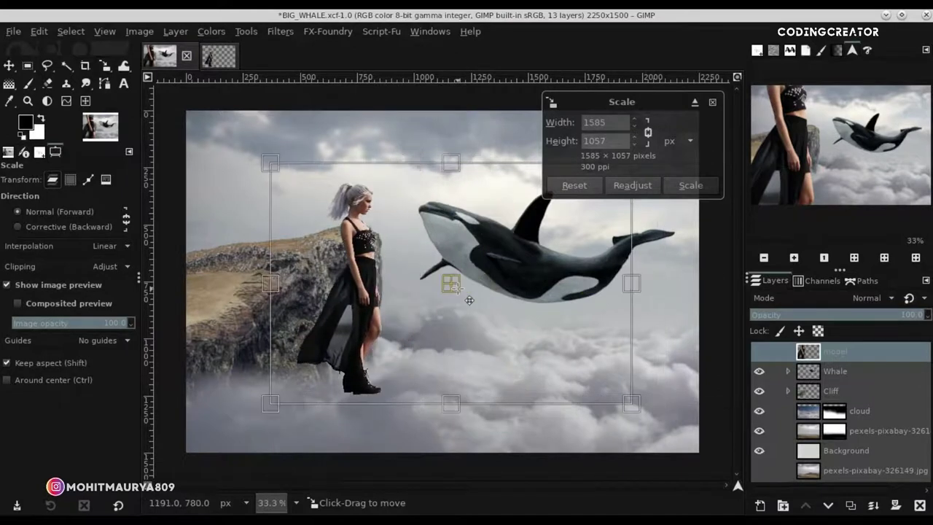
mouse_move(478, 141)
left_mouse_down()
mouse_move(398, 221)
mouse_move(382, 197)
mouse_move(403, 205)
left_mouse_up()
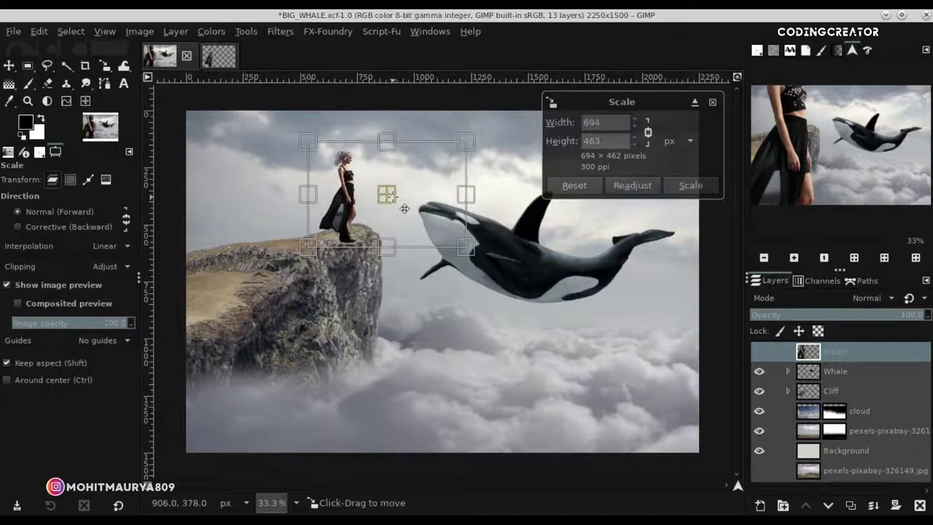
mouse_move(420, 168)
left_mouse_down()
mouse_move(384, 212)
mouse_move(403, 193)
left_mouse_up()
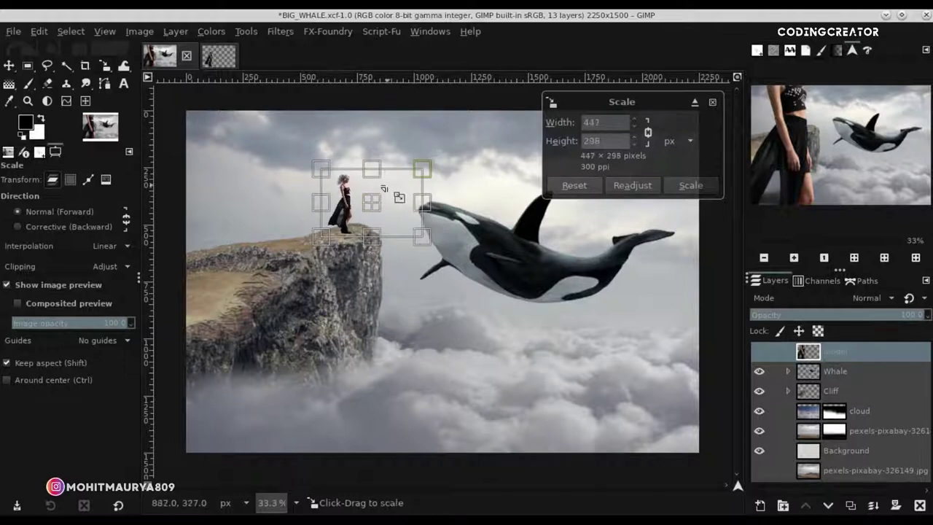
key("Return")
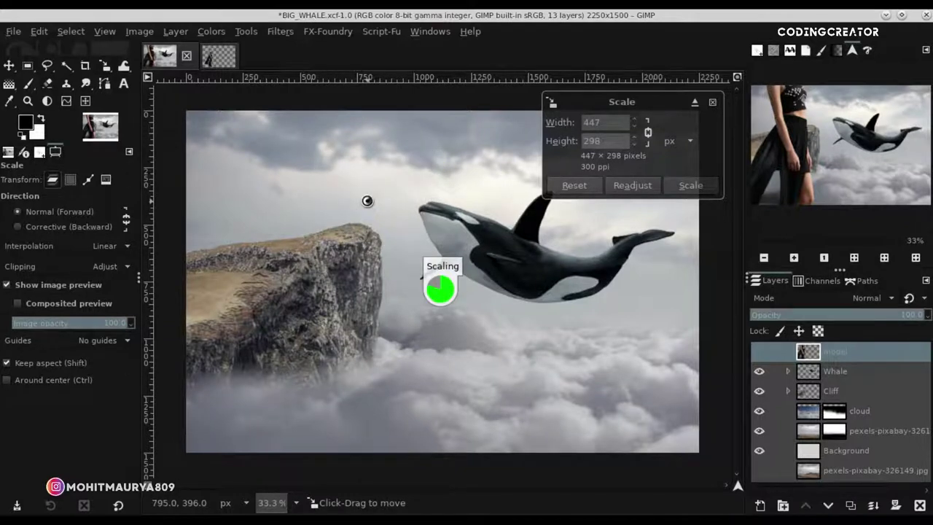
- Switch back to the Move tool with the model layer active
left_click(12, 67)
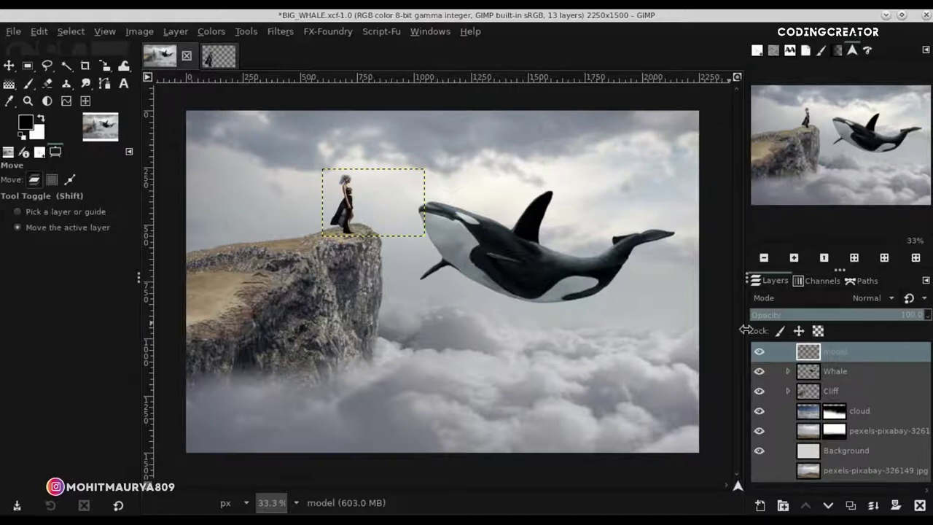
left_click(810, 391)
left_click(807, 352)
- Add a new transparent layer above the woman and name it 'empty layer'
left_click(760, 506)
key("Return")
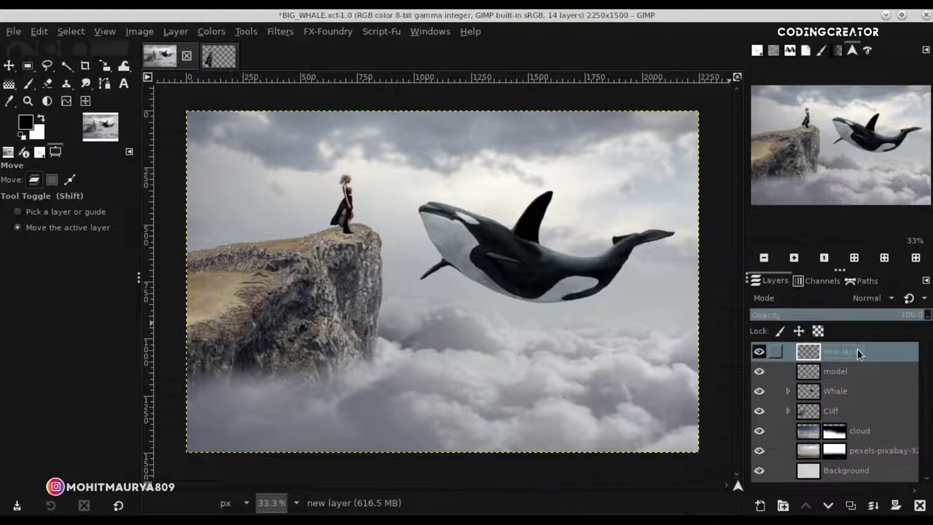
double_click(858, 351)
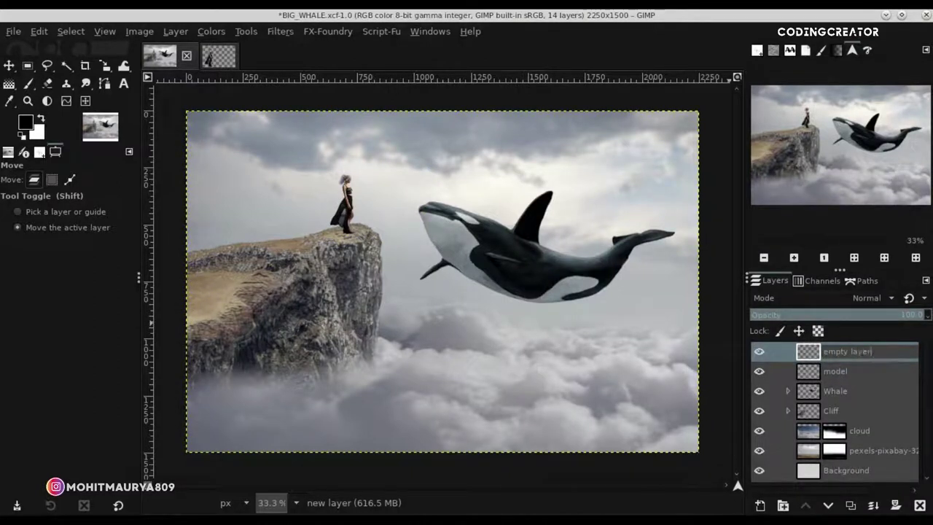
key("Return")
- Save the composition and toggle the background photo layer's visibility to compare
key("ctrl+s")
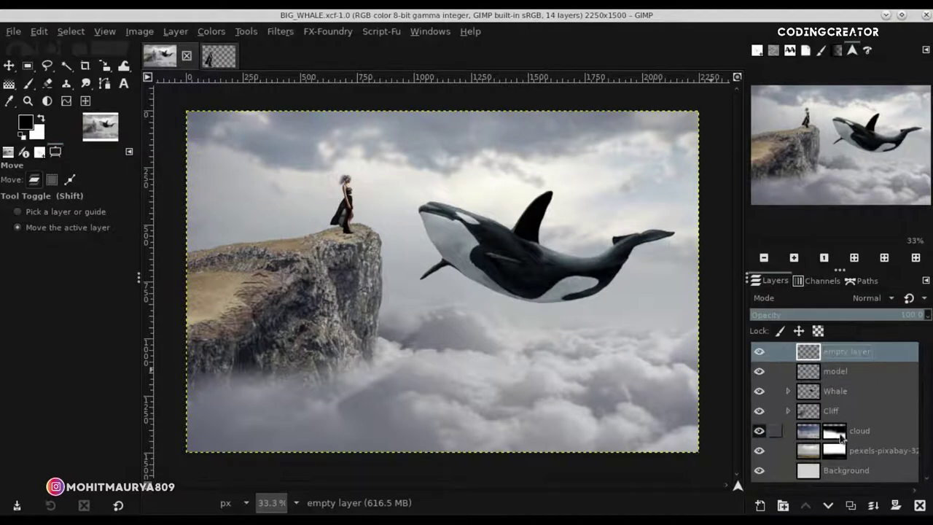
left_click(768, 450)
left_click(759, 450)
left_click(759, 451)
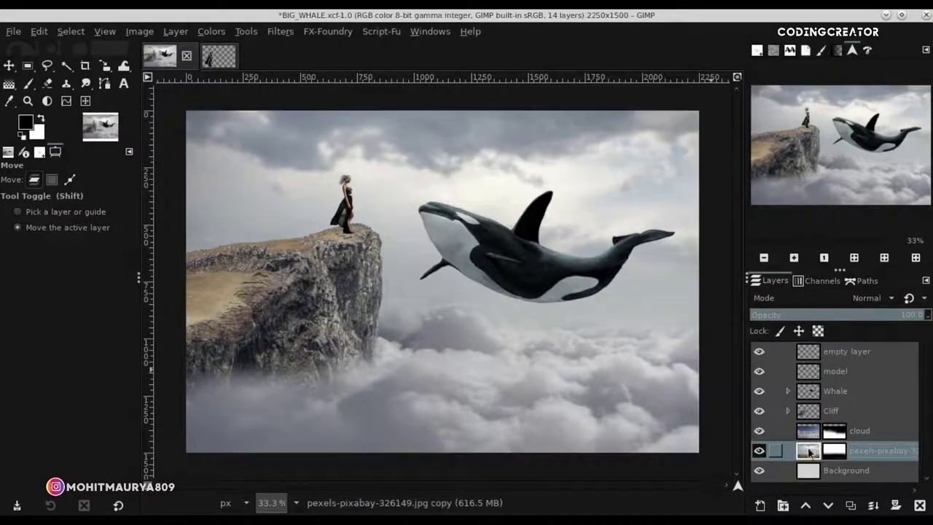
left_click(105, 66)
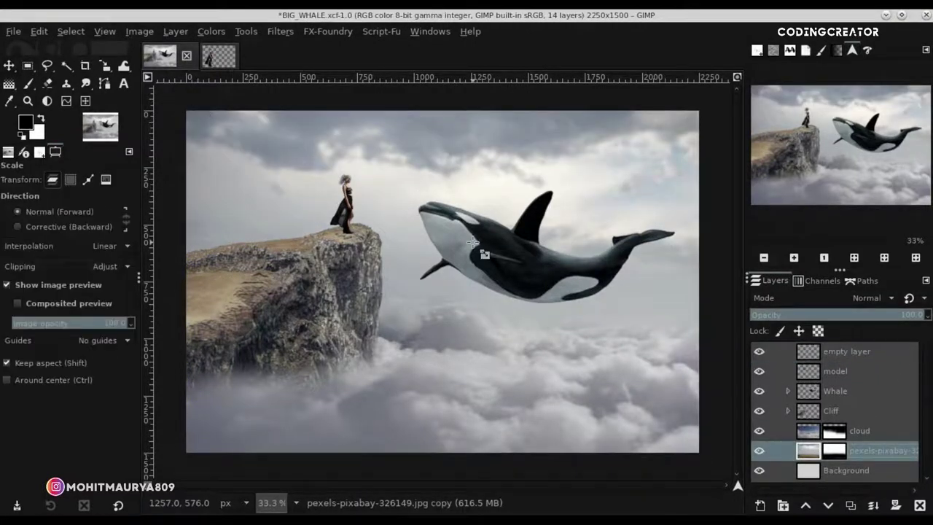
- Stretch the background photo layer horizontally to a width of 3192 px
left_click(473, 248)
key("minus")
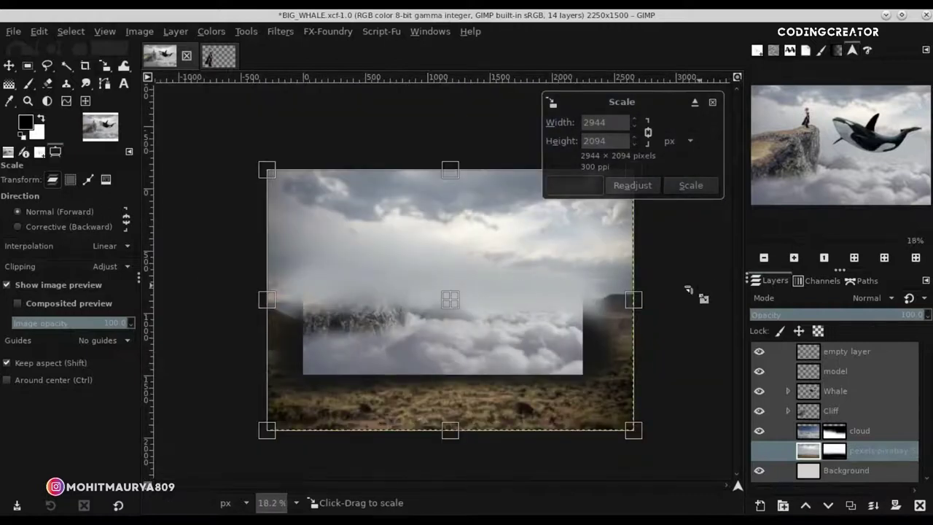
left_click_drag(631, 305, 640, 305)
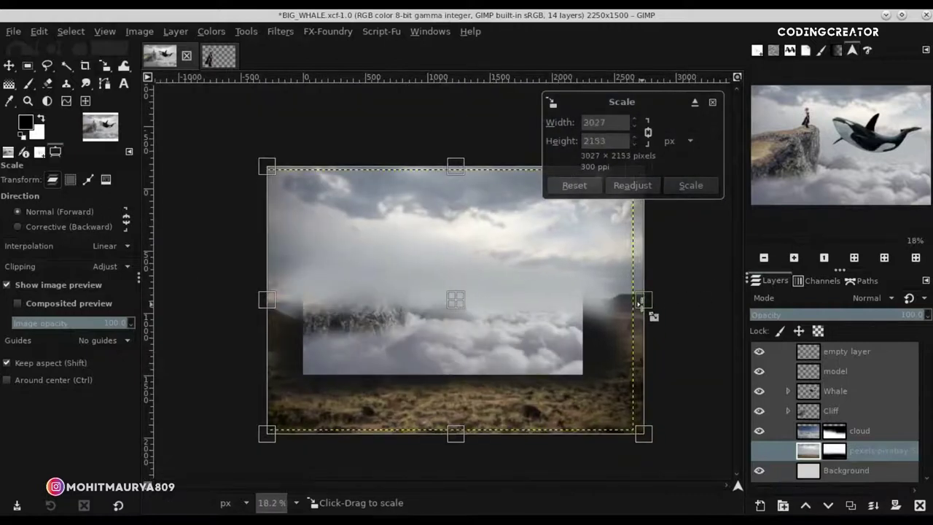
left_click(589, 184)
left_click_drag(633, 299, 658, 298)
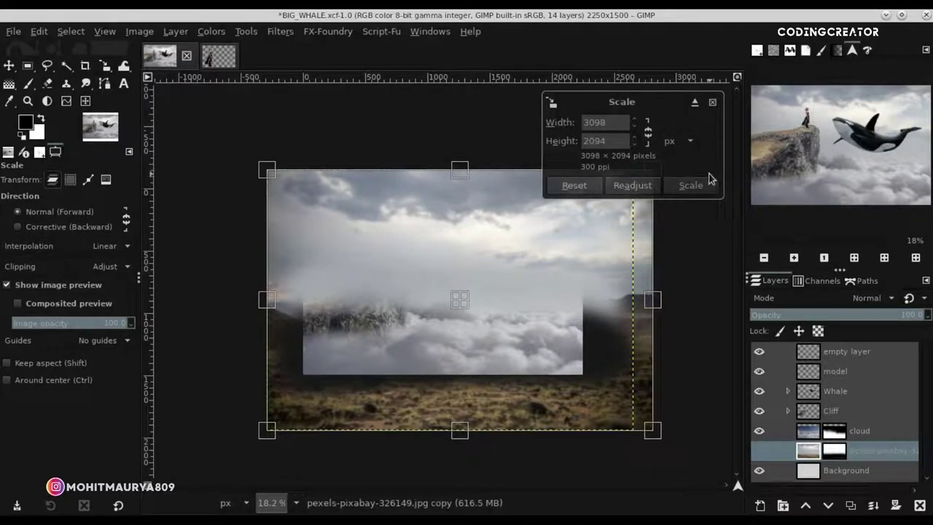
left_click(699, 185)
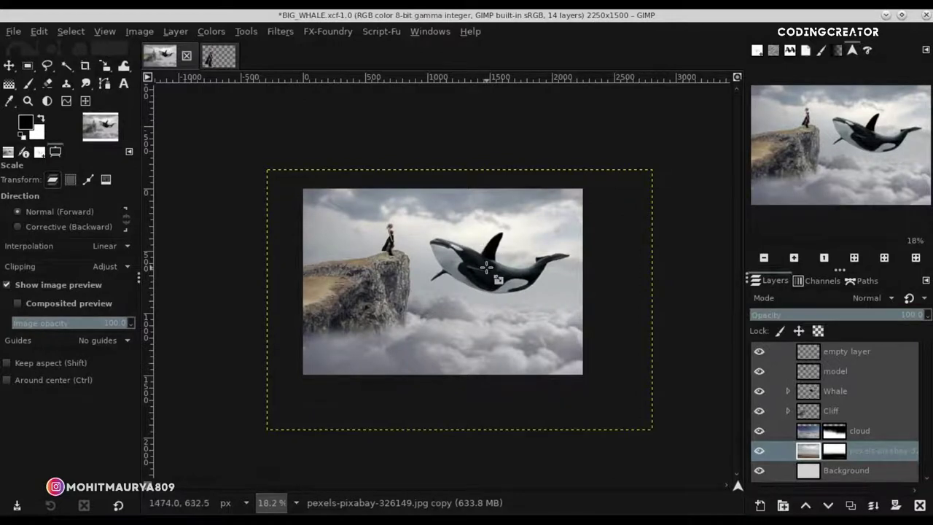
left_click(604, 299)
left_click_drag(649, 299, 670, 299)
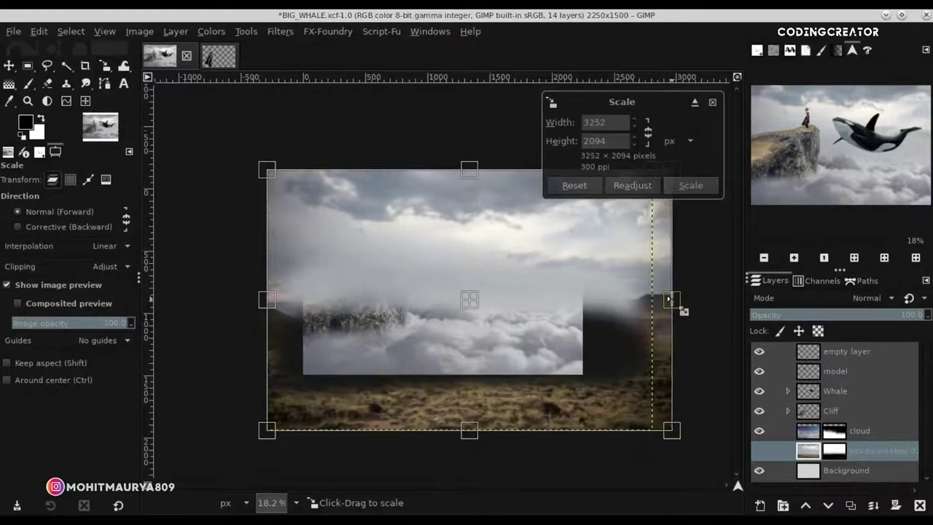
left_click(699, 185)
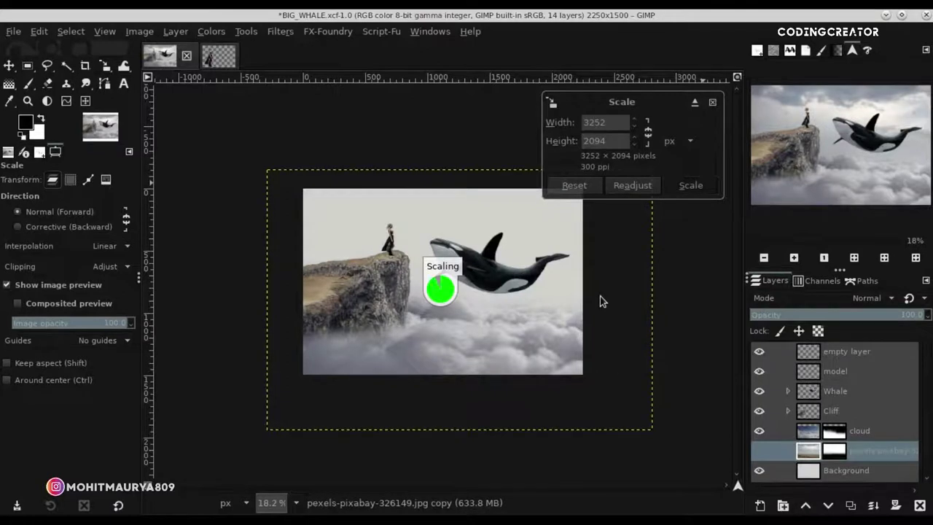
left_click_drag(671, 299, 663, 299)
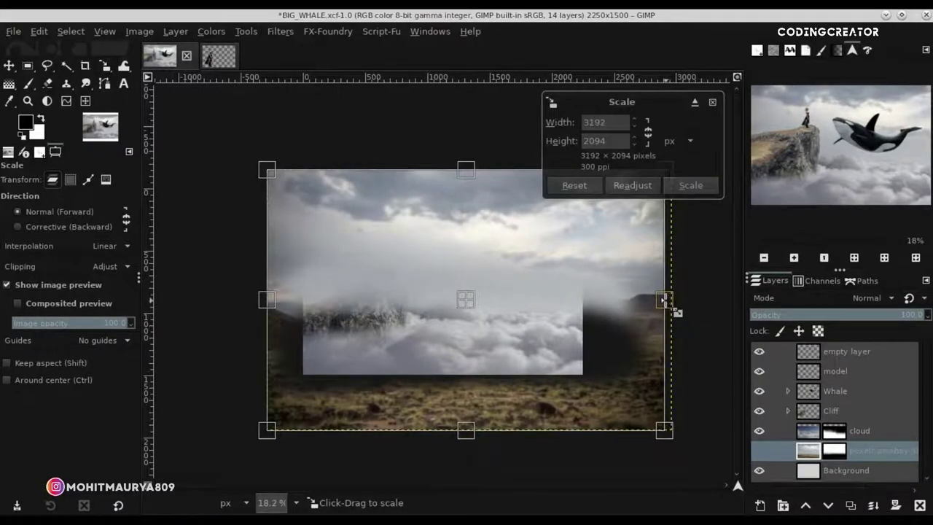
left_click(690, 185)
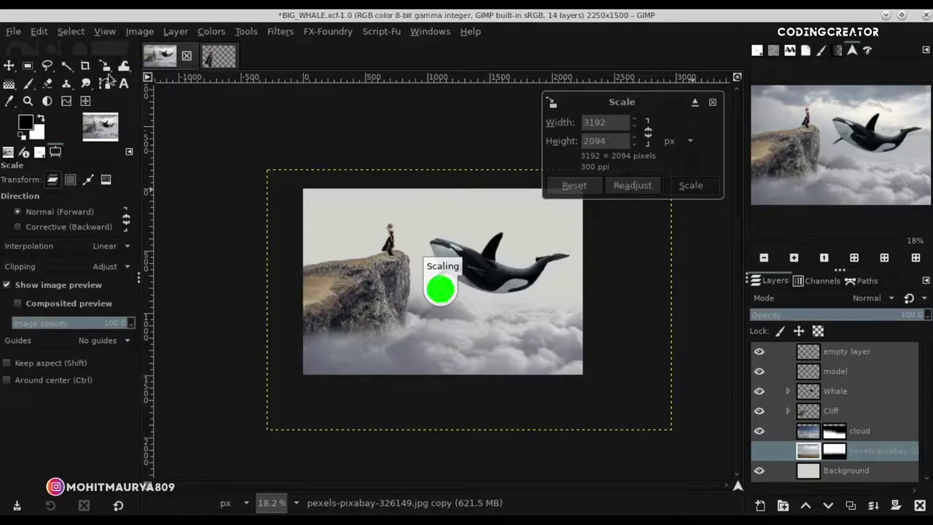
- Rotate the background photo layer by about 2 degrees
left_click_drag(105, 66, 175, 78)
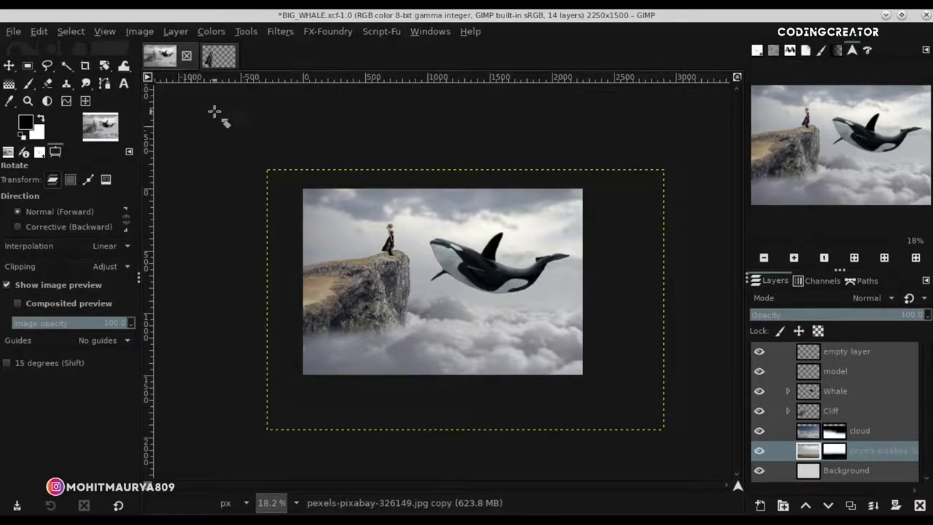
left_click_drag(618, 289, 623, 291)
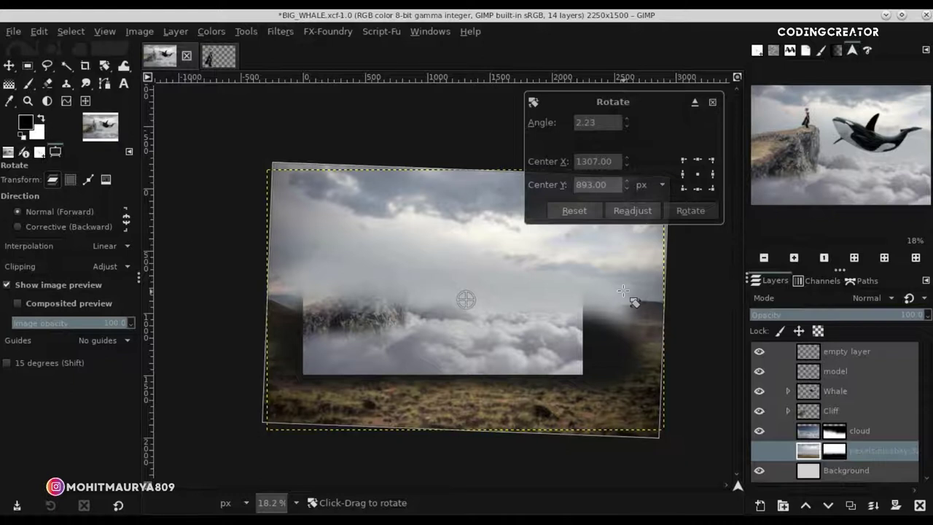
left_click(682, 211)
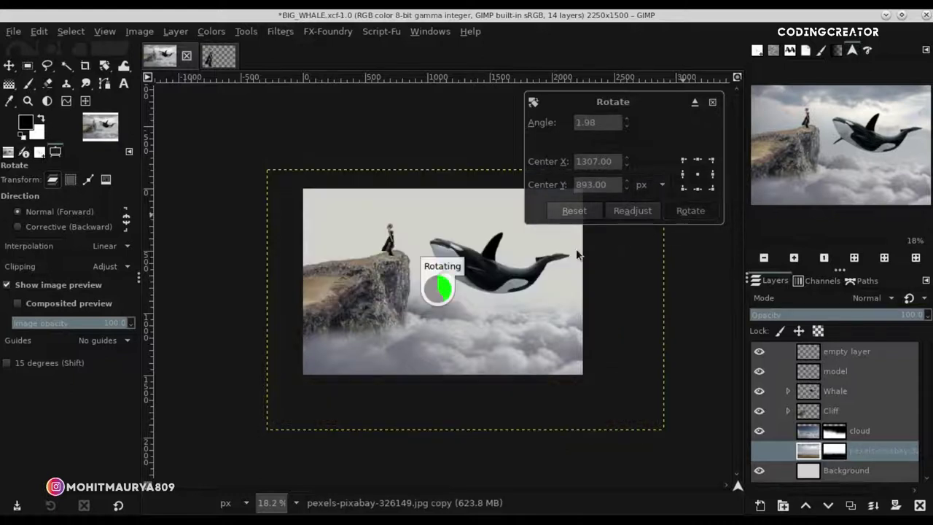
left_click(10, 67)
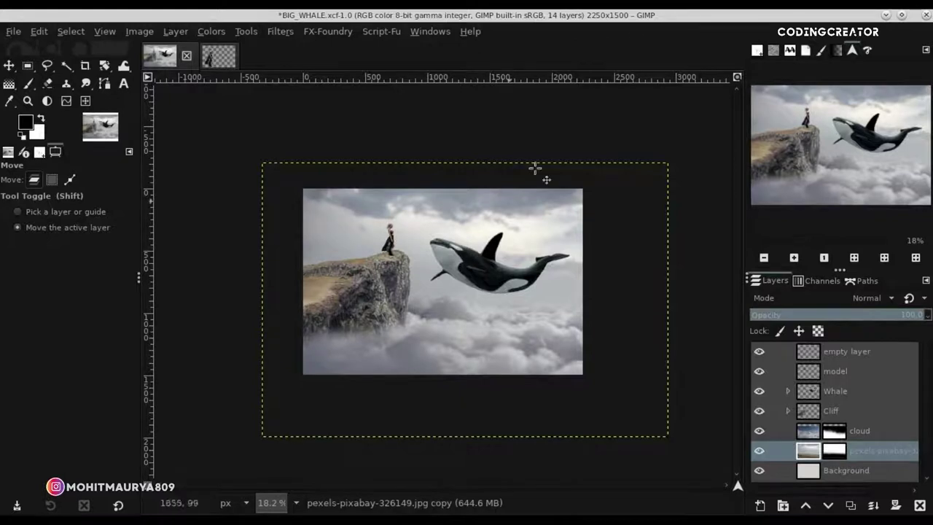
- Save, then lower the Whale group's stone_texture layer opacity to about 24%
left_click(737, 77)
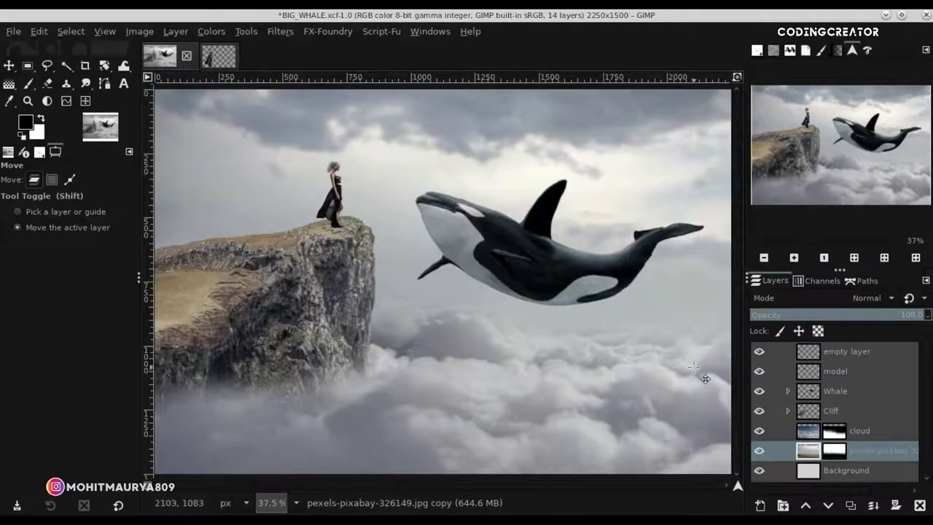
left_click(805, 352)
key("ctrl+s")
left_click(808, 393)
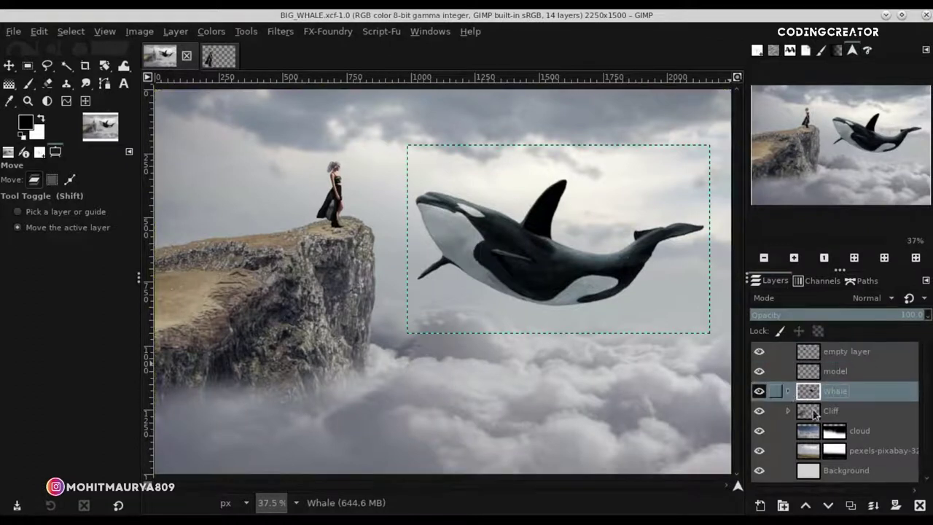
left_click(787, 390)
left_click(816, 411)
left_click_drag(797, 315, 791, 316)
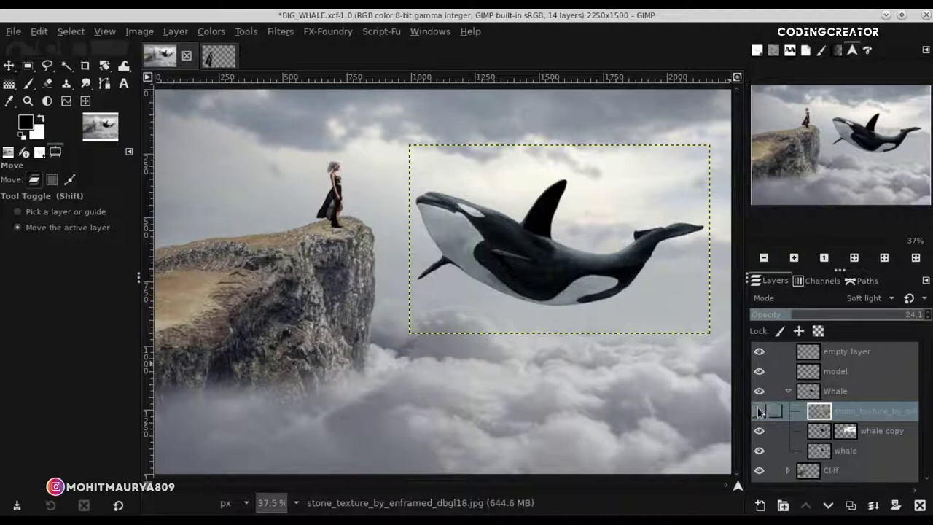
left_click(787, 391)
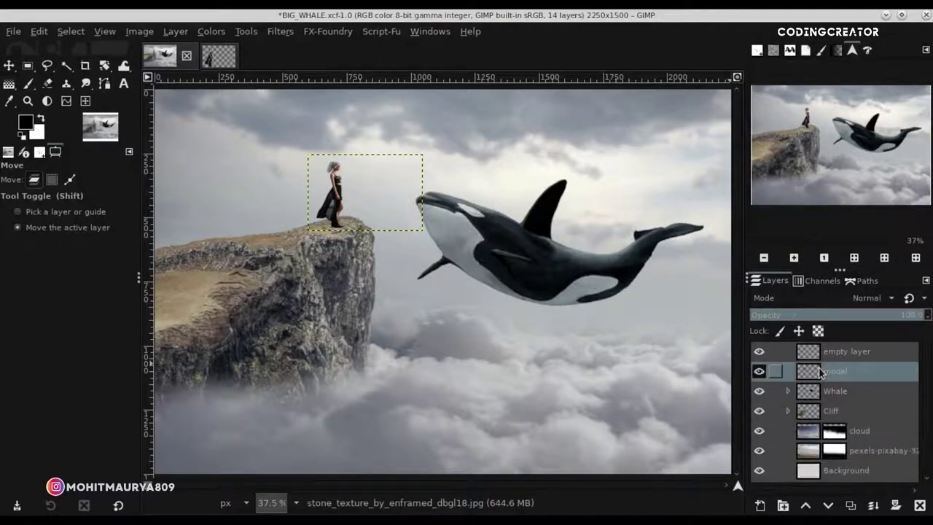
- Scale the model layer proportionally to 378 × 251 and position her on the cliff edge
left_click(816, 371)
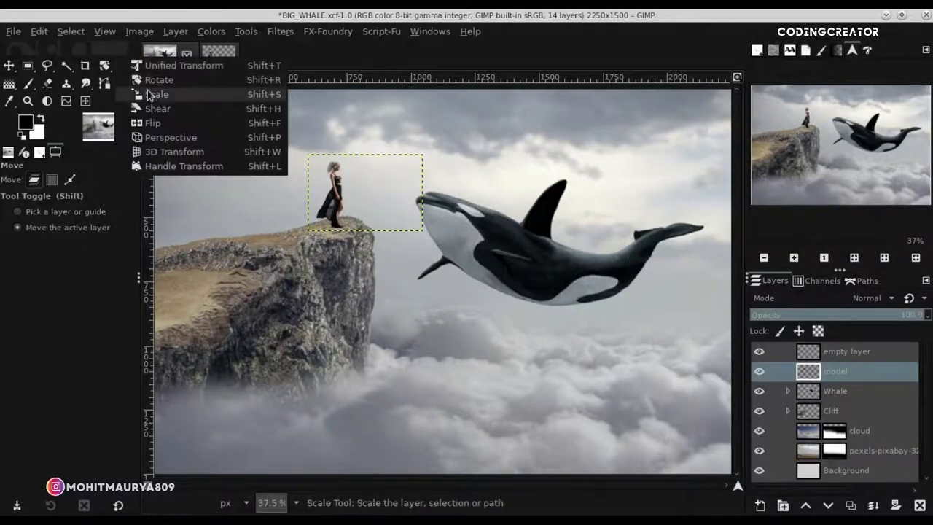
left_click_drag(104, 68, 153, 93)
left_click(364, 178)
left_click_drag(365, 177, 353, 169)
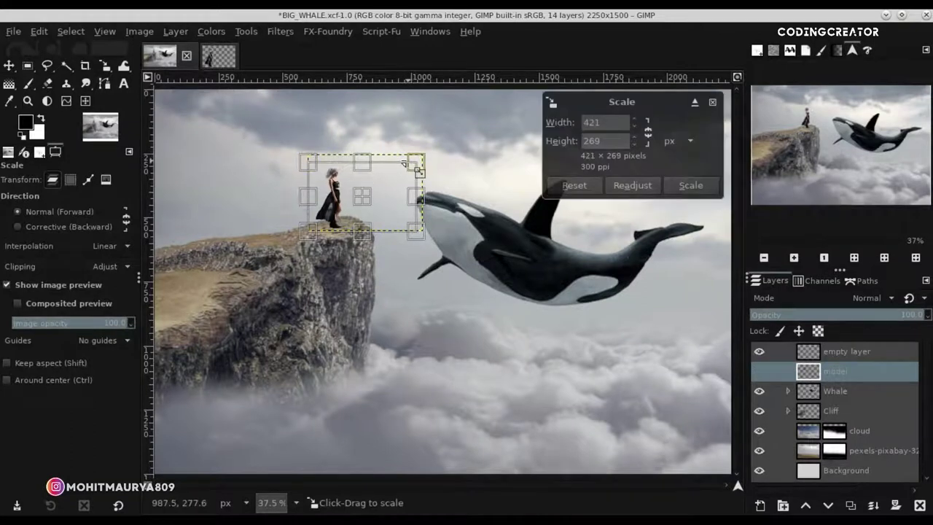
left_click(575, 183)
left_click(650, 132)
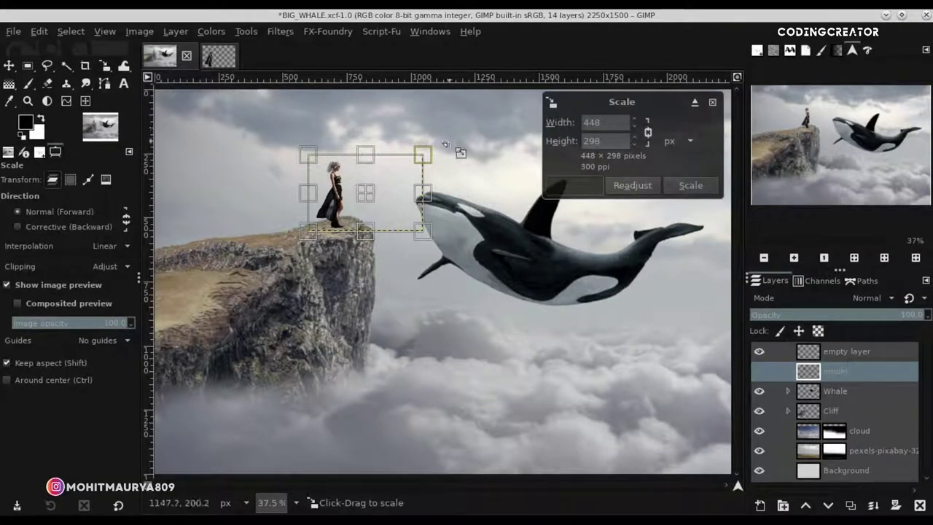
left_click_drag(434, 161, 418, 170)
left_click_drag(354, 204, 372, 202)
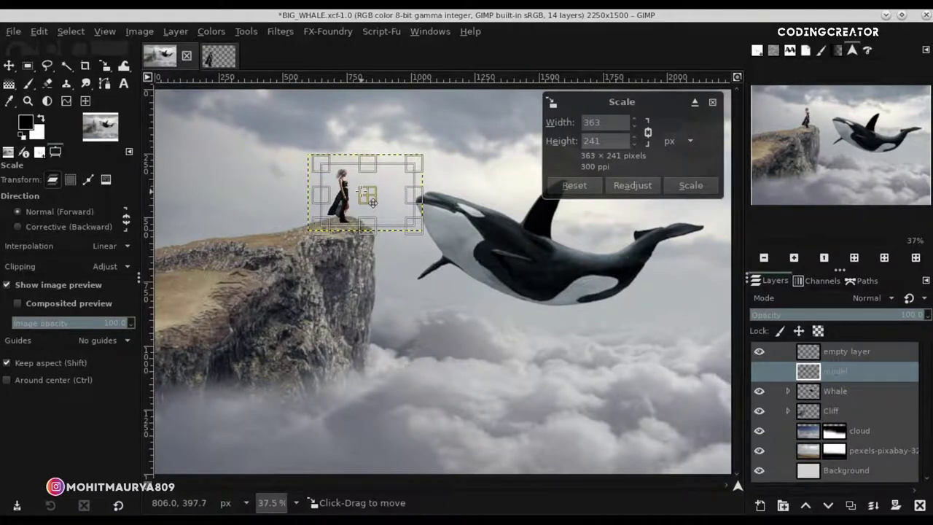
left_click_drag(326, 163, 319, 159)
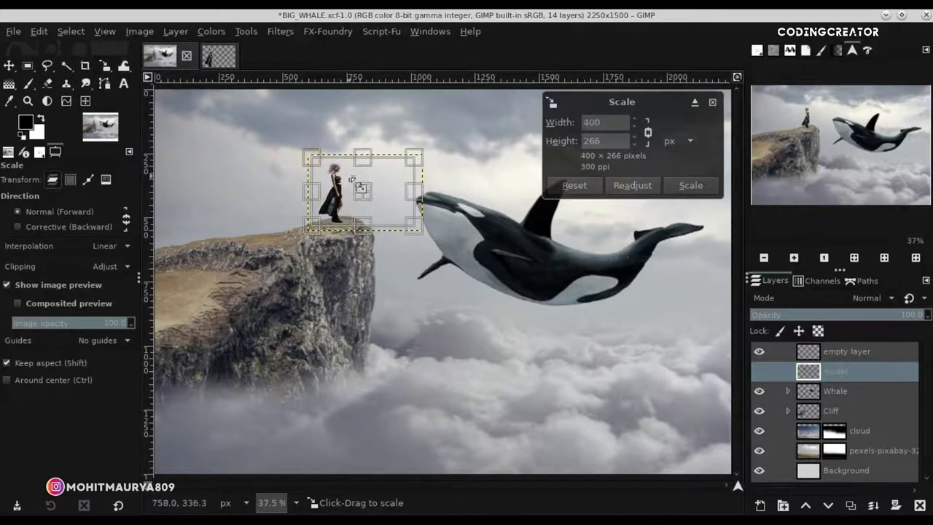
mouse_move(378, 201)
left_mouse_down()
mouse_move(385, 183)
mouse_move(381, 200)
left_mouse_up()
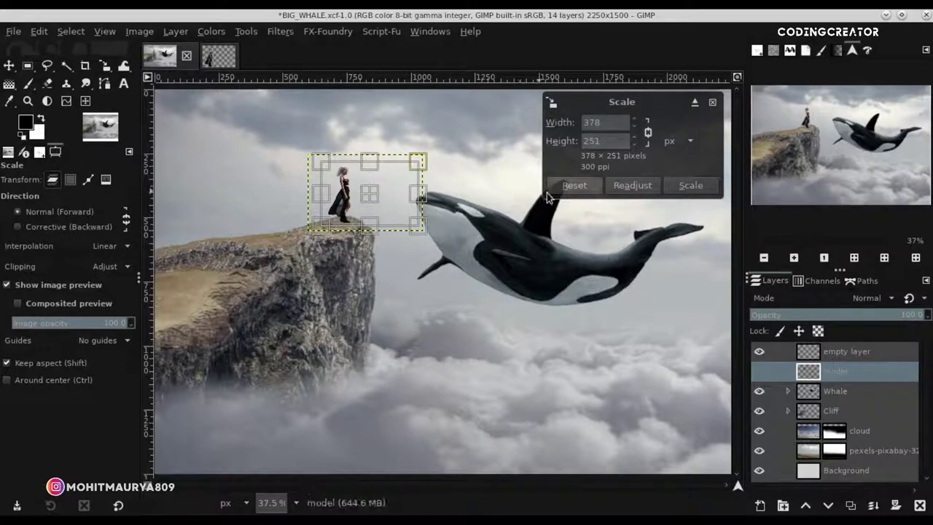
left_click(691, 185)
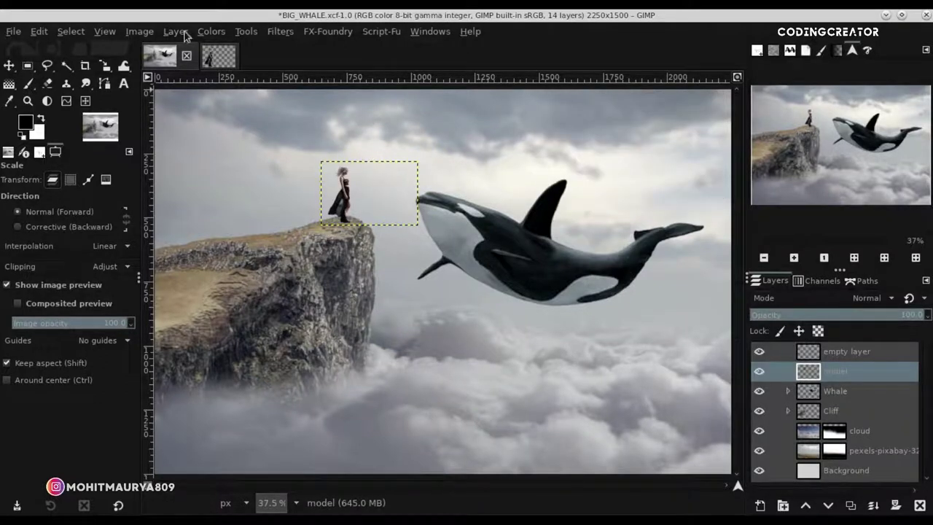
left_click(184, 31)
- Crop the model layer to its content and make the empty layer active
left_click(219, 261)
key("m")
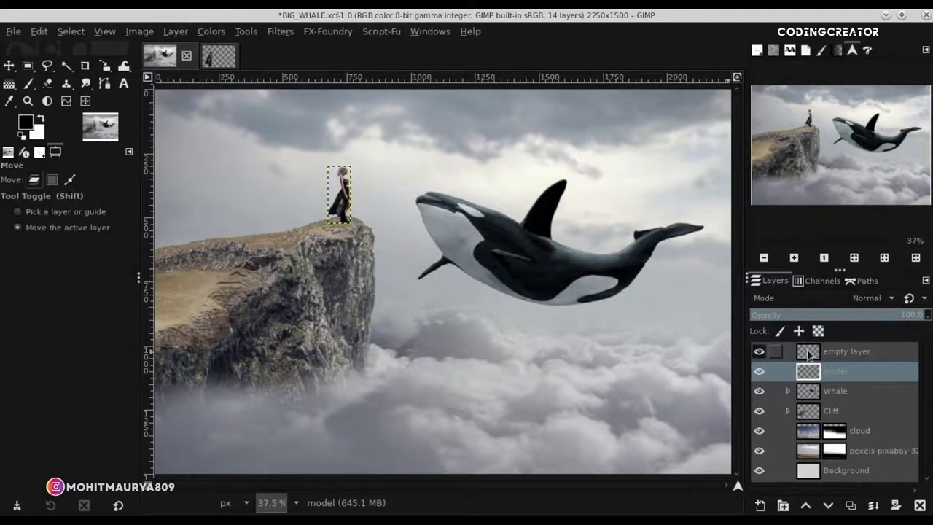
key("Page_Up")
scroll(417, 213, "down", 2)
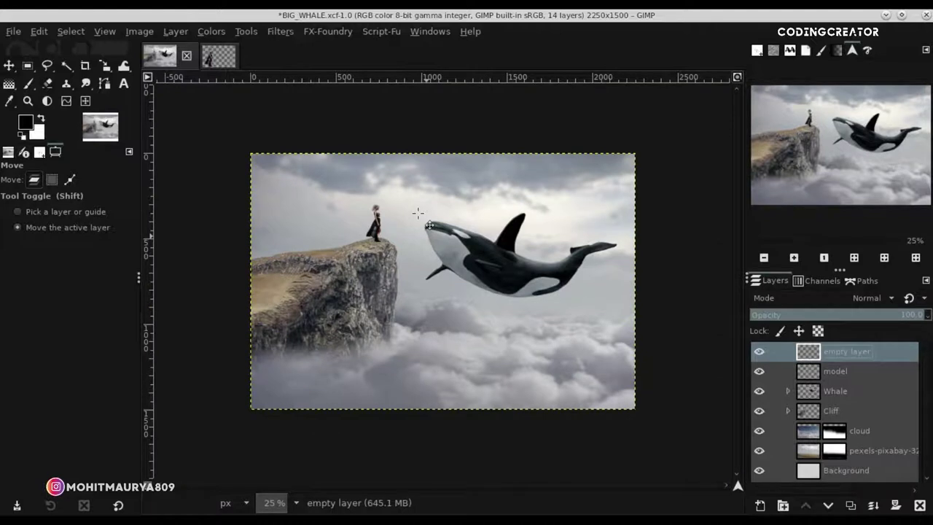
scroll(388, 259, "up", 1)
scroll(387, 259, "down", 1)
scroll(388, 259, "up", 1)
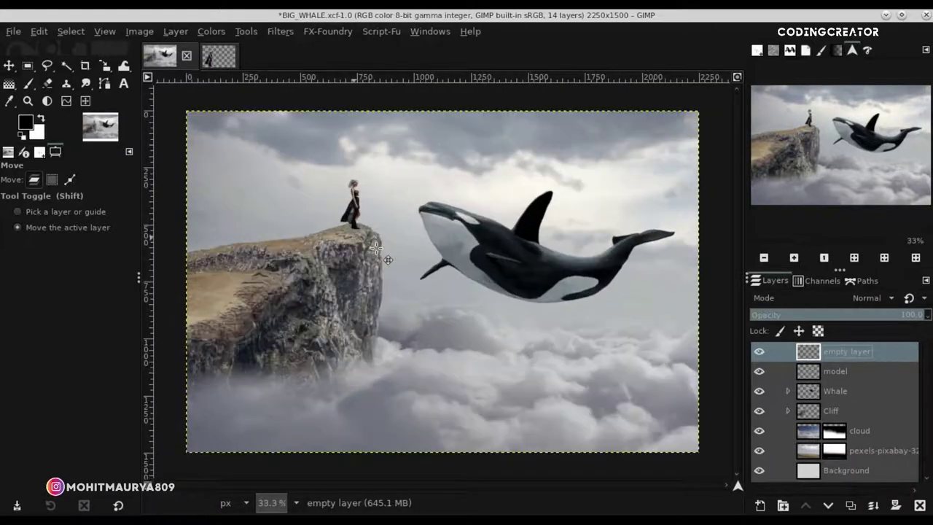
- Duplicate the model layer, move the original lower, and select 'model copy'
left_click(809, 373)
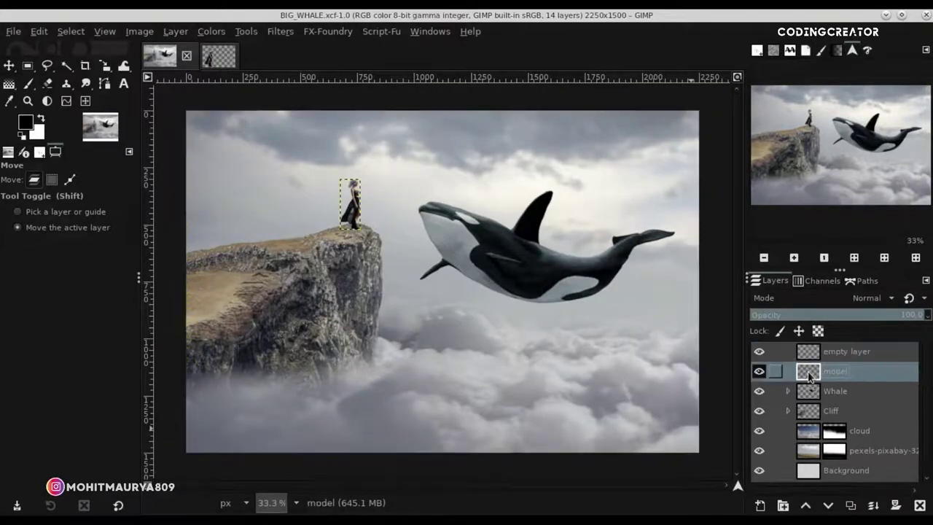
left_click(850, 505)
left_click(763, 392)
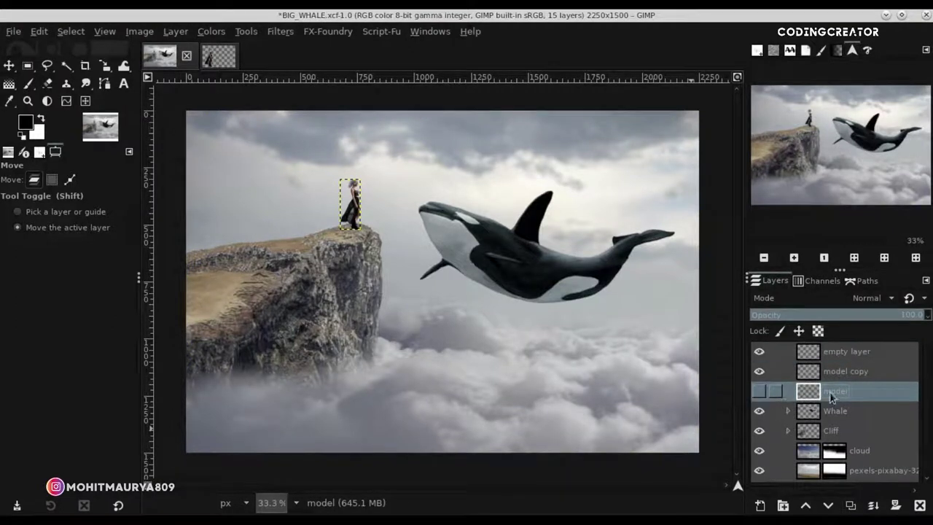
mouse_move(848, 395)
left_mouse_down()
mouse_move(847, 482)
mouse_move(927, 462)
left_mouse_up()
scroll(903, 437, "up", 2)
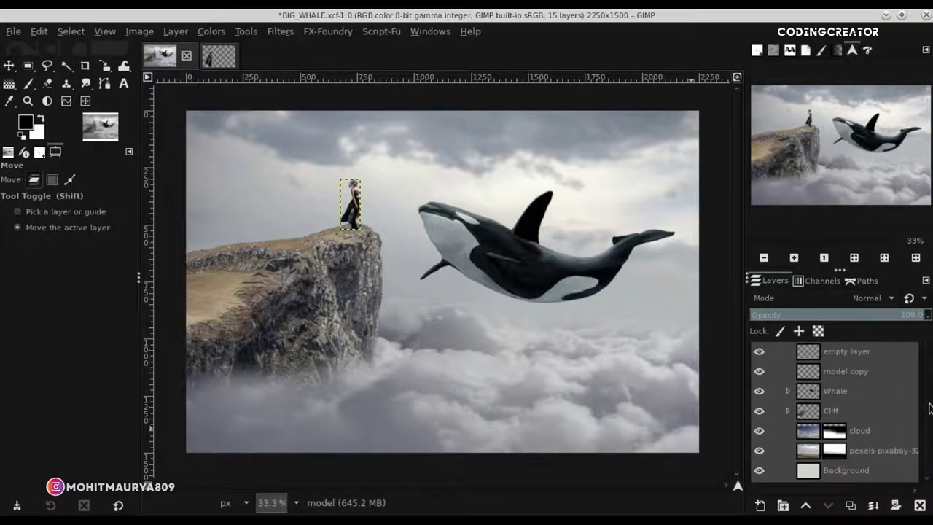
left_click(801, 371)
- Apply Levels to 'model copy' with output black raised to 33, then zoom out to fit
left_click(176, 31)
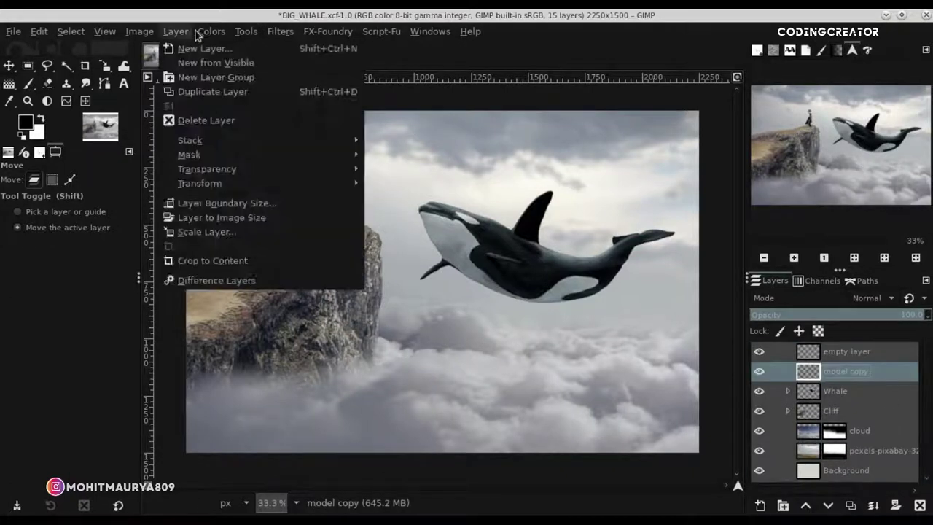
key("Return")
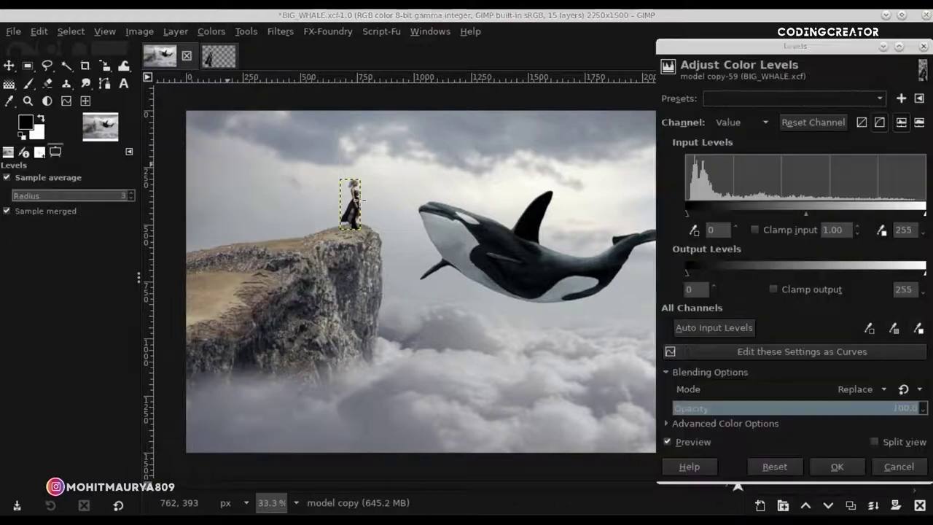
left_click_drag(694, 277, 712, 277)
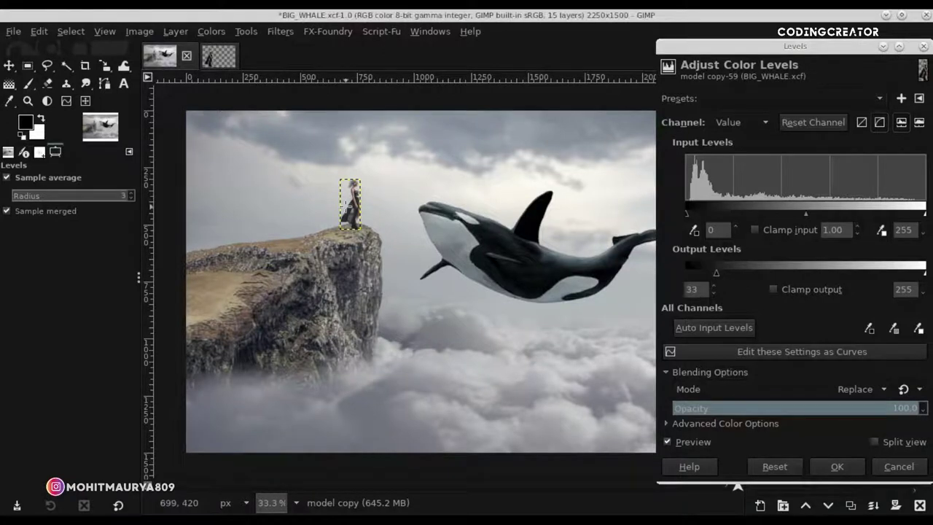
scroll(347, 208, "up", 4)
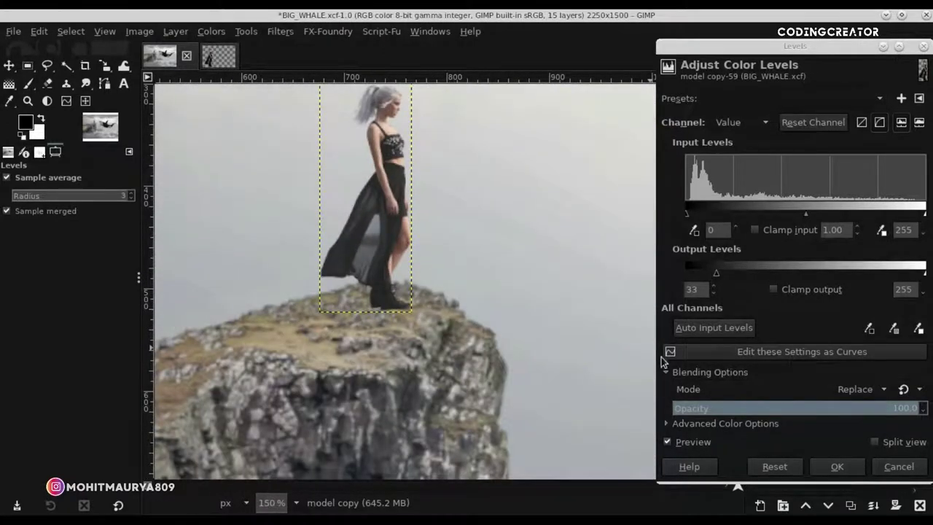
left_click(682, 444)
left_click(682, 444)
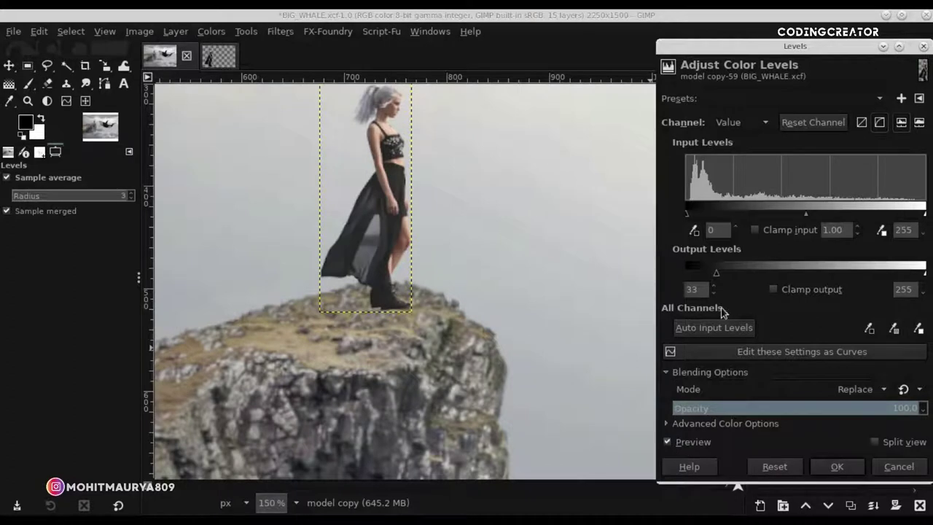
mouse_move(719, 278)
left_mouse_down()
mouse_move(733, 279)
mouse_move(714, 281)
left_mouse_up()
left_click(836, 466)
key("minus")
key("minus")
key("minus")
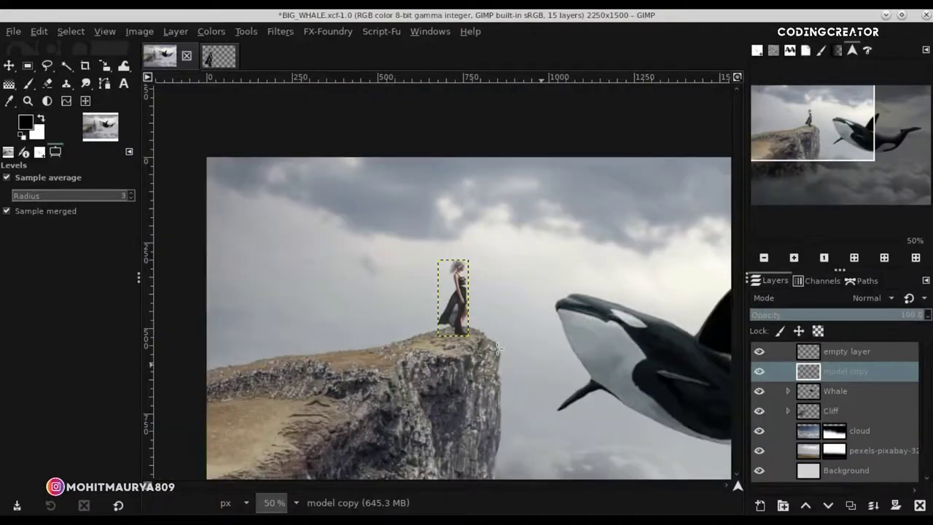
key("minus")
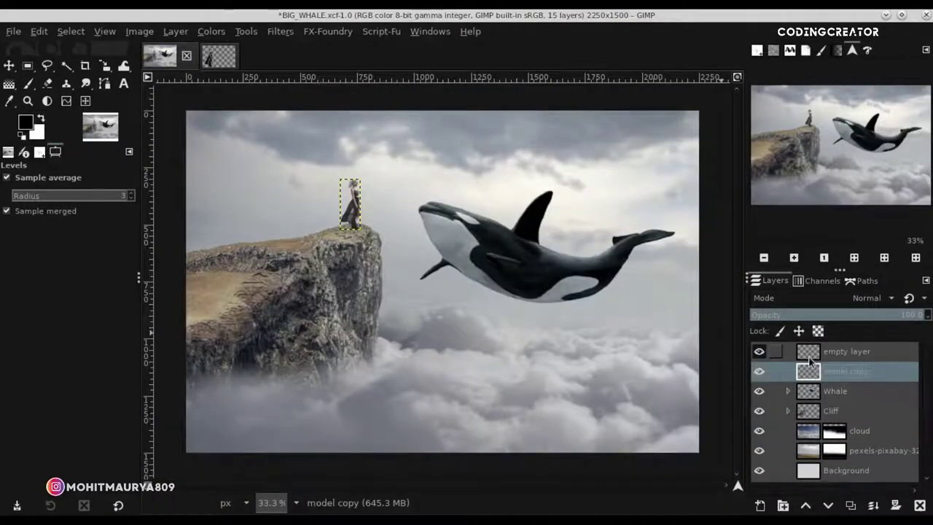
- Close the black_cat_3 source image discarding changes, then zoom the composition to fill the window
left_click(820, 352)
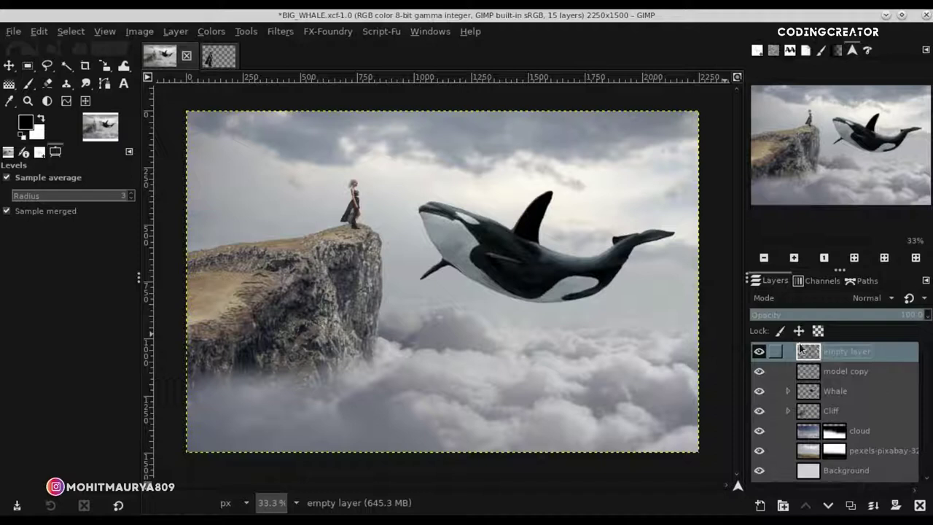
key("m")
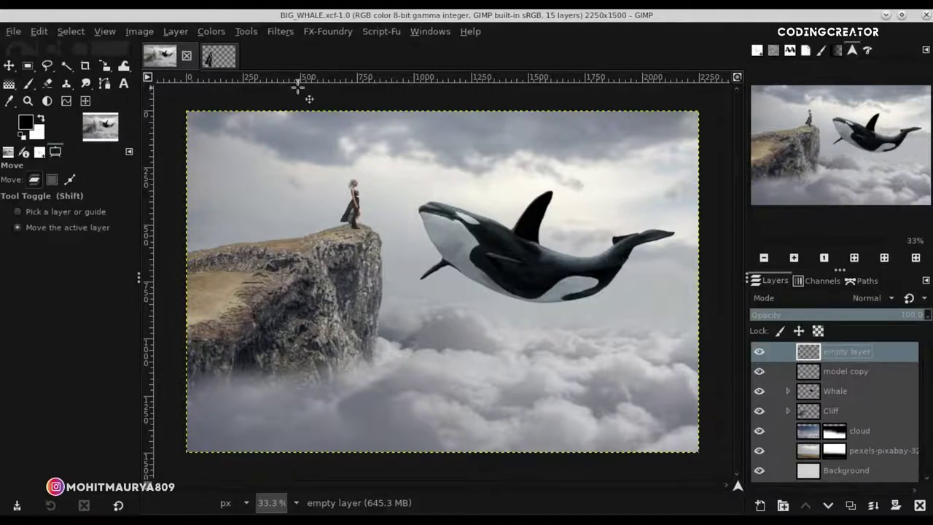
left_click(216, 53)
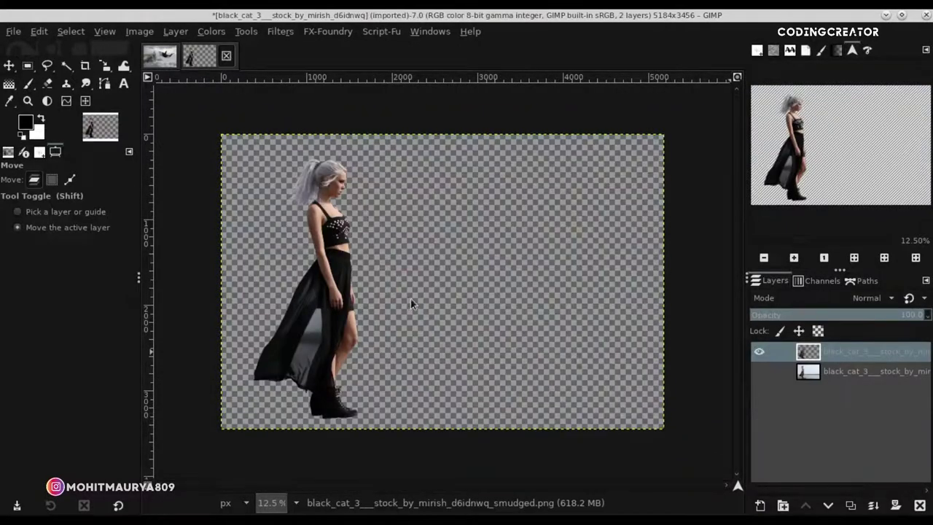
key("ctrl+w")
left_click(482, 337)
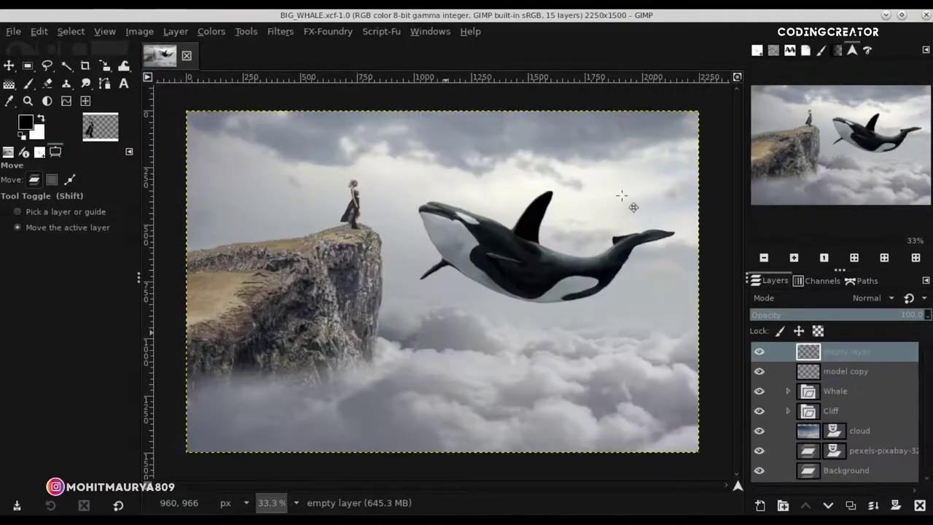
left_click(737, 78)
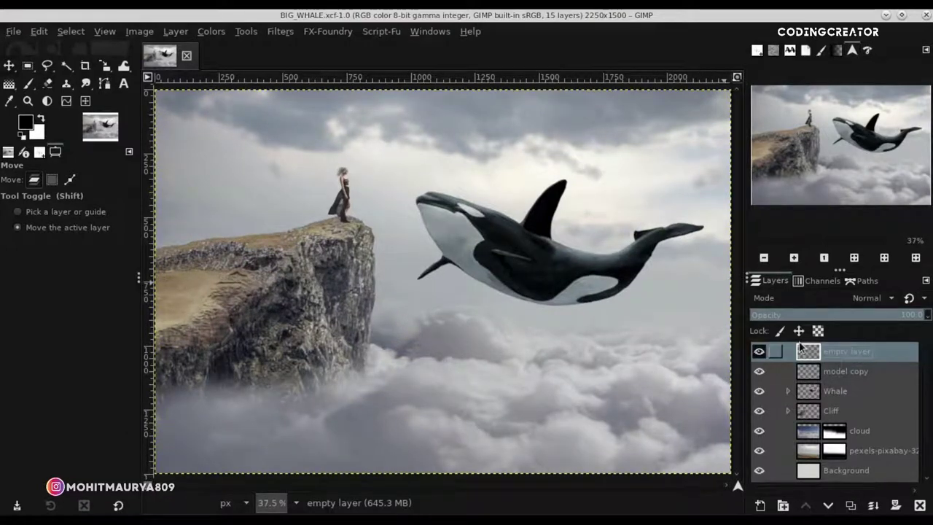
- Zoom in on the woman and set the Clone tool to the '2. Hardness 025' brush at size 7
left_click(801, 370)
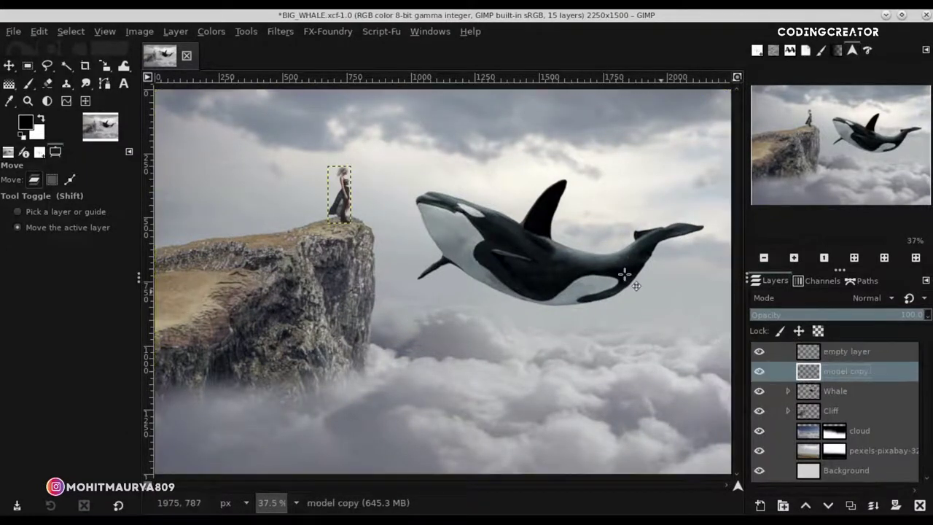
scroll(354, 185, "up", 2, "ctrl")
scroll(355, 186, "up", 4, "ctrl")
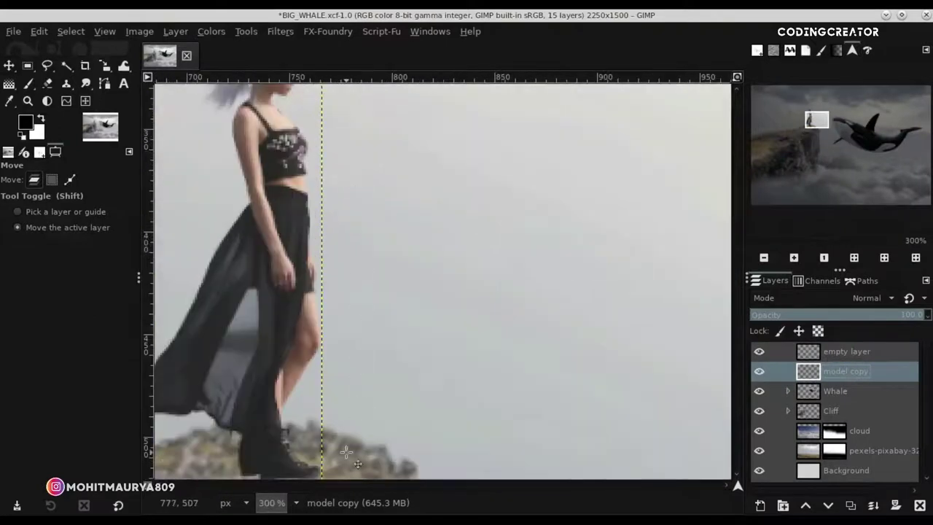
left_click_drag(349, 486, 336, 486)
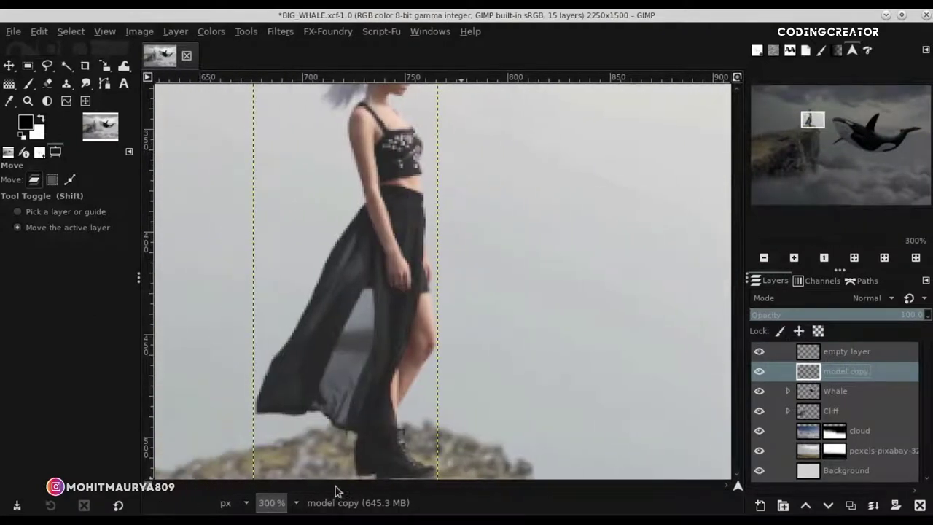
left_click(86, 84)
left_click(95, 218)
key("BackSpace")
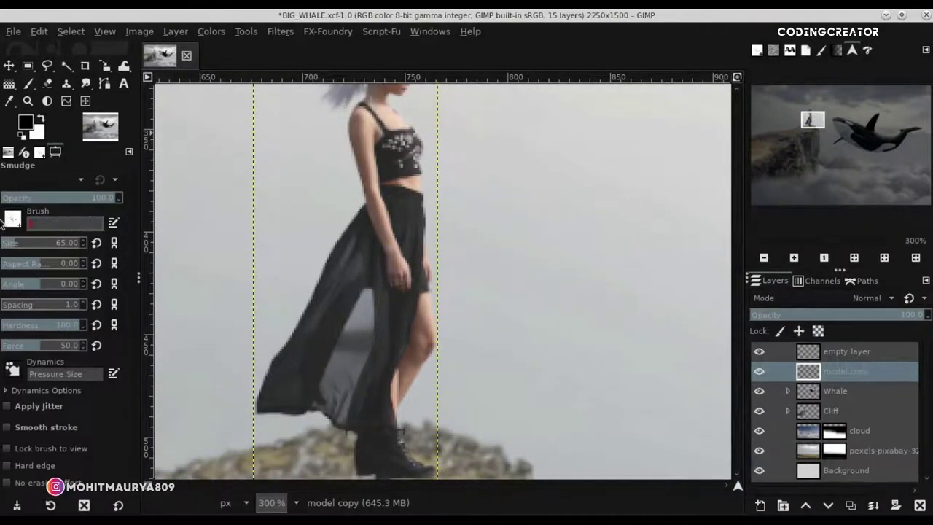
type("2")
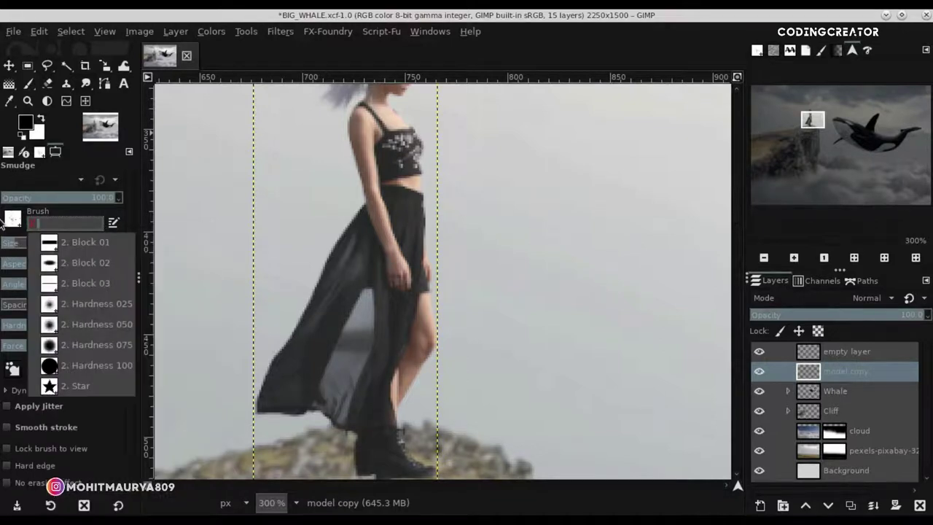
left_click(85, 309)
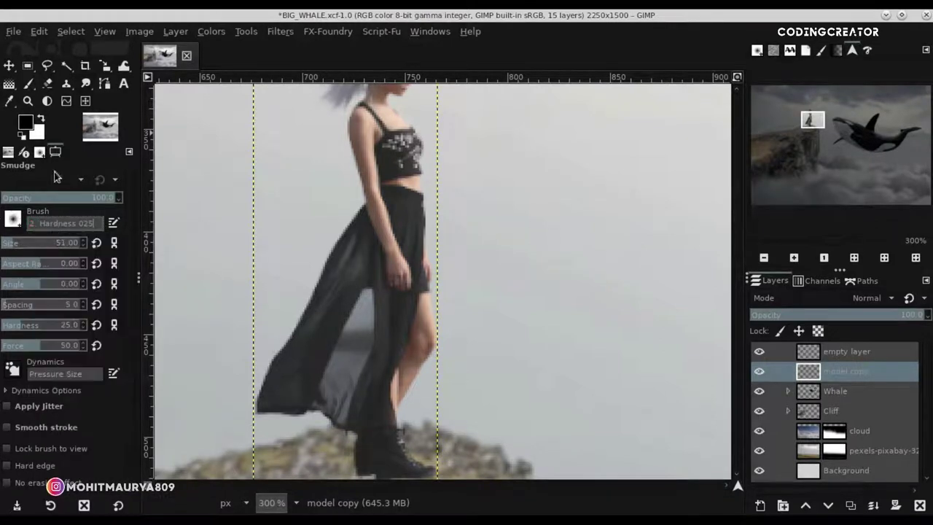
left_click(65, 83)
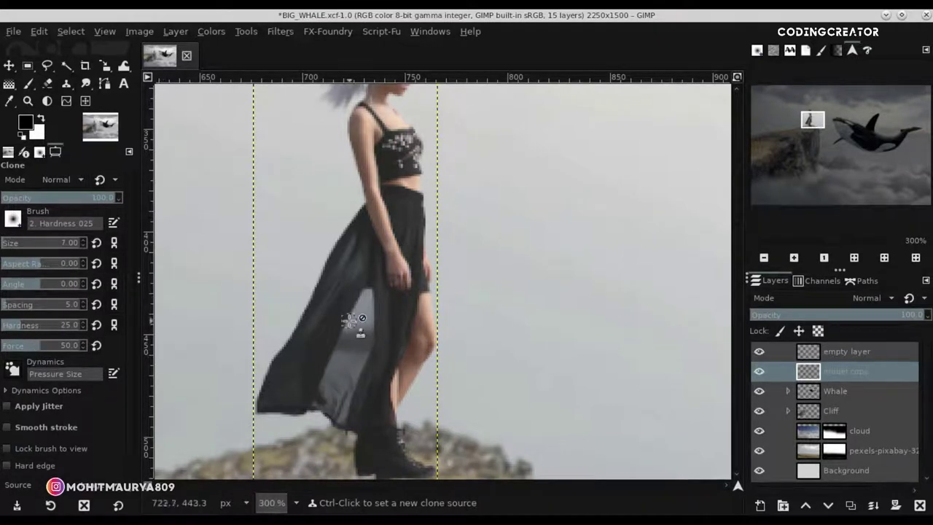
- Clone dark fabric over the light gaps in the woman's skirt on 'model copy'
scroll(354, 293, "up", 3, "ctrl")
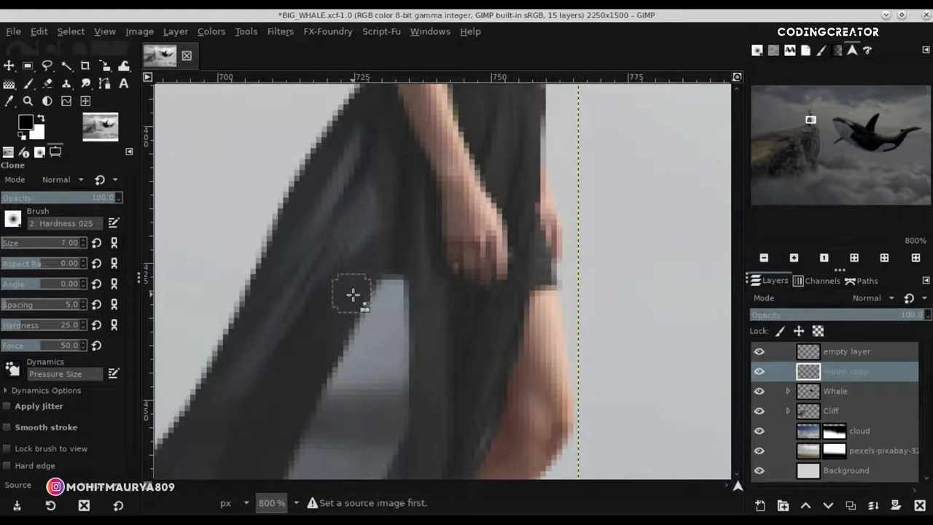
left_click(344, 297, "ctrl")
mouse_move(384, 298)
left_mouse_down()
mouse_move(368, 341)
mouse_move(353, 328)
mouse_move(343, 381)
left_mouse_up()
left_click(336, 326, "ctrl")
mouse_move(394, 302)
left_mouse_down()
mouse_move(396, 277)
mouse_move(383, 369)
left_mouse_up()
left_click(428, 303, "ctrl")
left_click(346, 320, "ctrl")
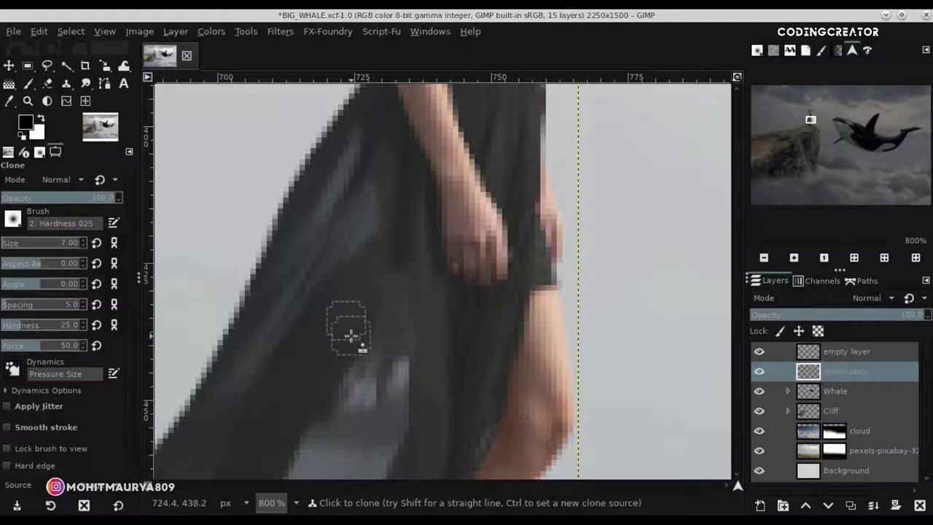
left_click_drag(354, 337, 353, 372)
left_click_drag(737, 201, 738, 213)
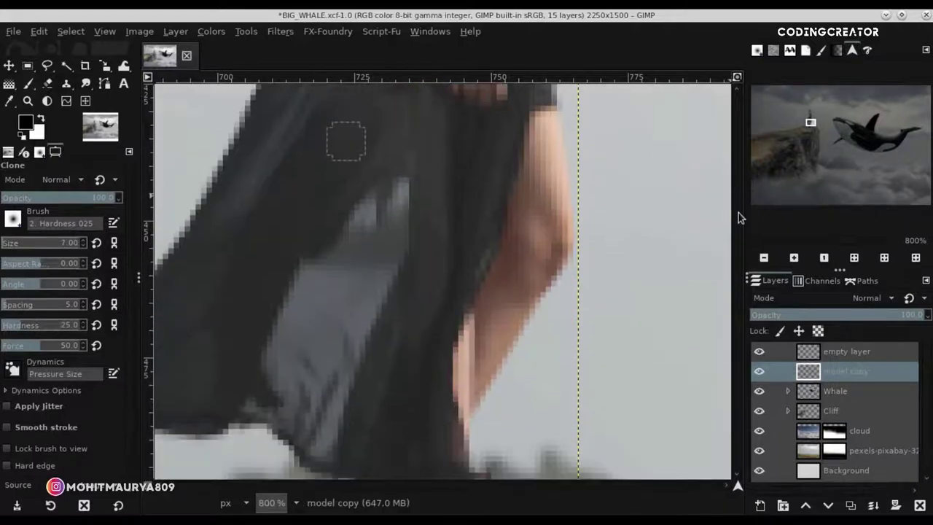
left_click(395, 108, "ctrl")
left_click_drag(355, 174, 359, 273)
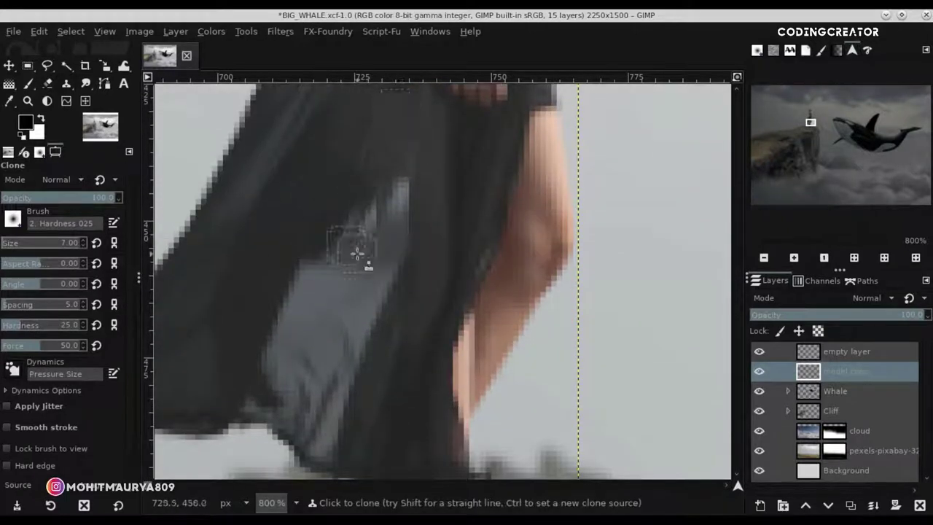
- Clone dark fabric over the grey streaks higher on the skirt
scroll(84, 244, "up", 3)
left_click(354, 131, "ctrl")
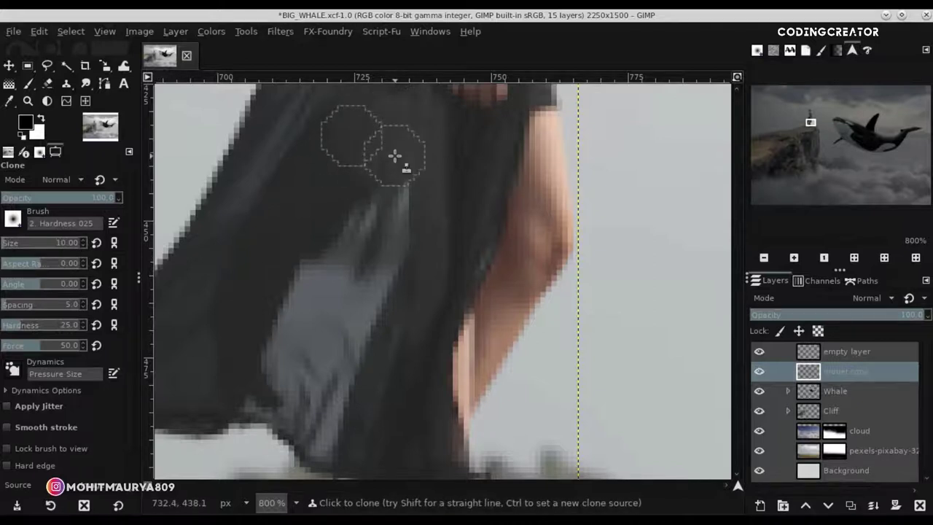
left_click_drag(396, 160, 343, 233)
left_click(416, 143, "ctrl")
left_click_drag(413, 174, 337, 343)
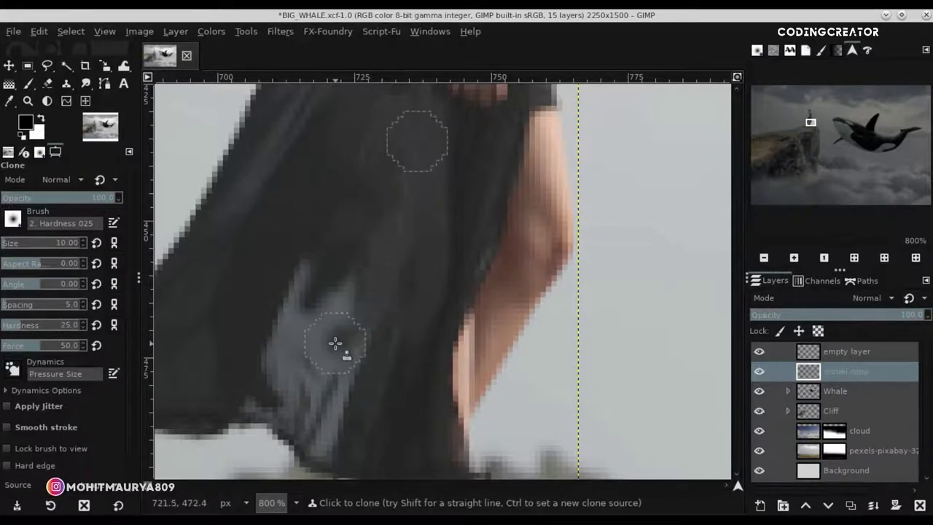
left_click(297, 222, "ctrl")
mouse_move(293, 306)
left_mouse_down()
mouse_move(290, 271)
mouse_move(298, 381)
mouse_move(250, 375)
mouse_move(245, 401)
left_mouse_up()
- Resample the clone source and touch up remaining spots on the dress edge
left_click(327, 233, "ctrl")
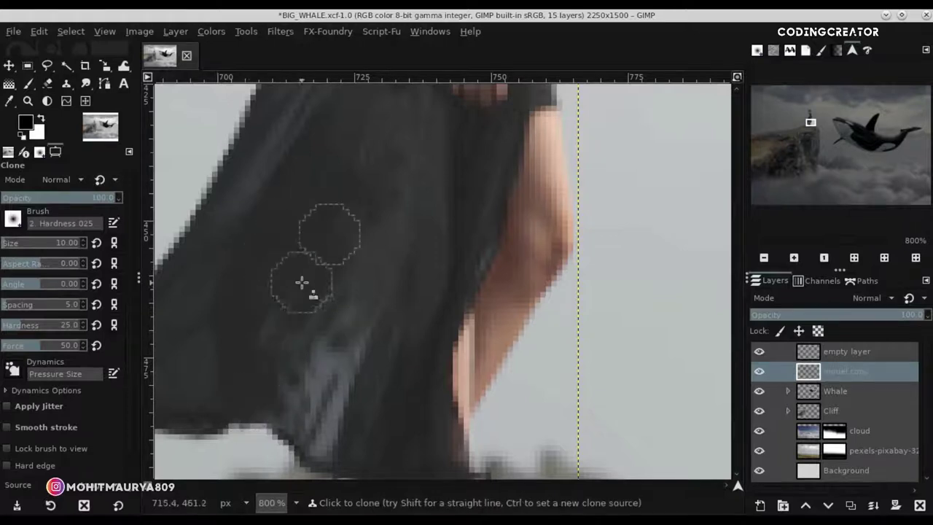
left_click(308, 188, "ctrl")
left_click_drag(280, 376, 312, 368)
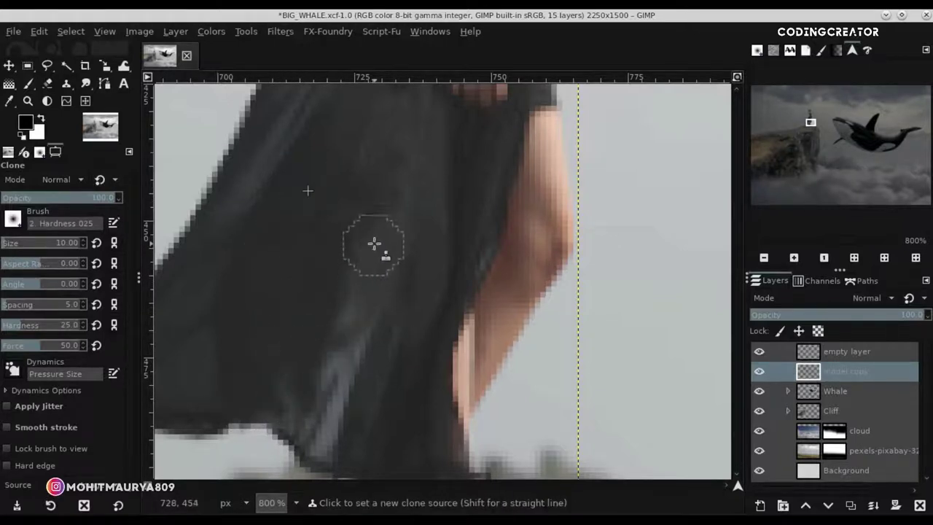
left_click(415, 246, "ctrl")
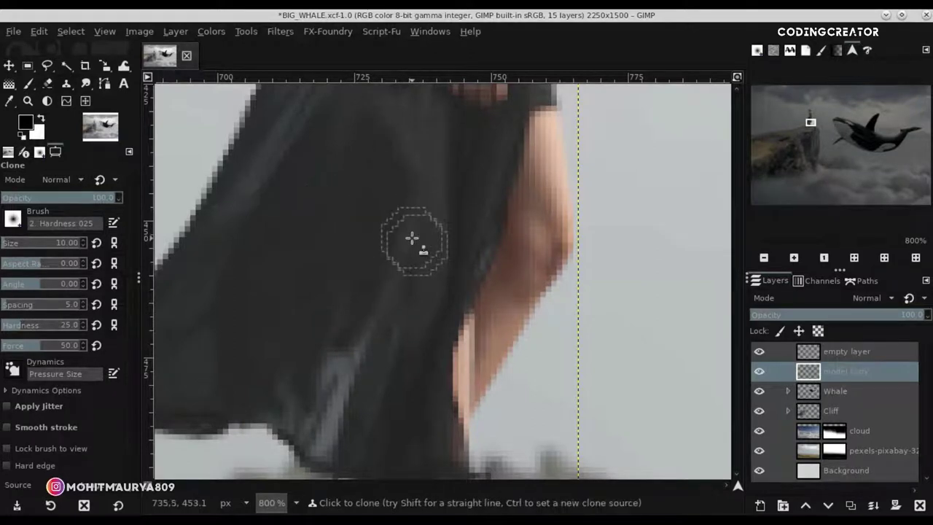
left_click(406, 136, "ctrl")
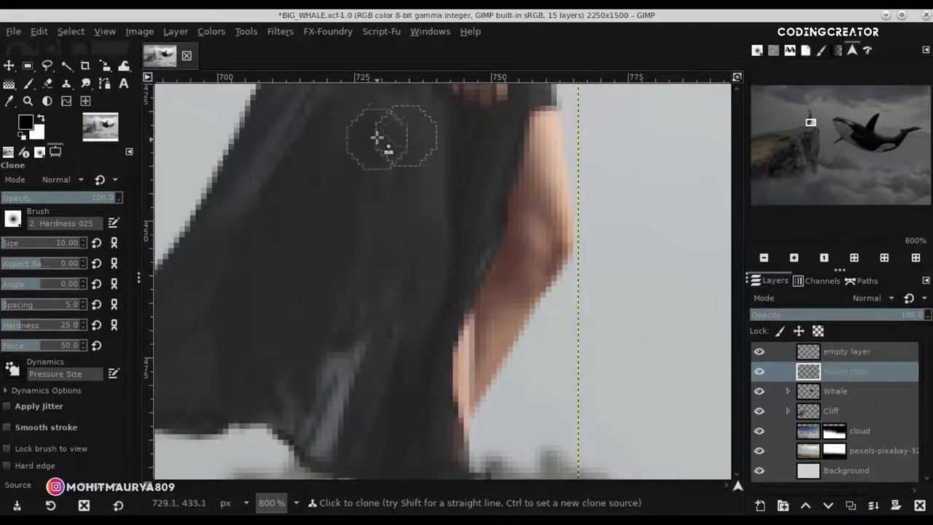
left_click(373, 305, "ctrl")
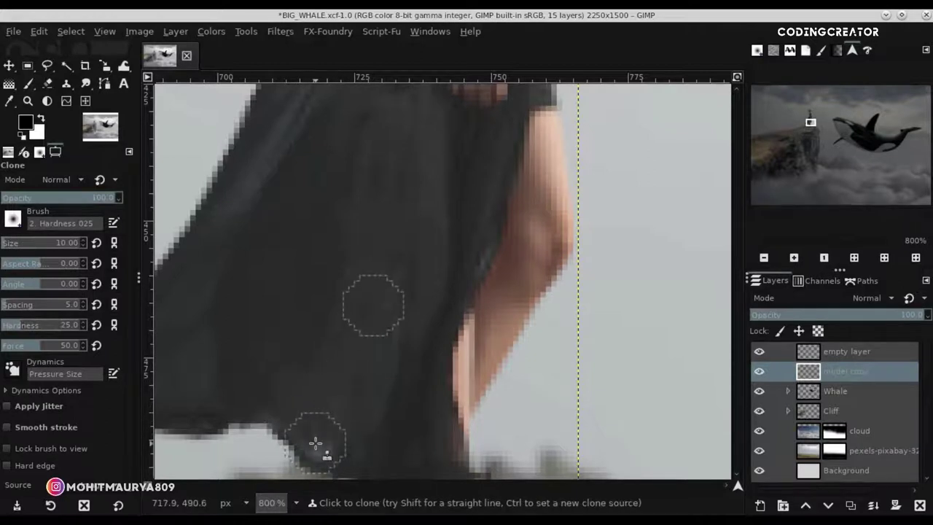
scroll(334, 415, "down", 2)
scroll(335, 415, "up", 1)
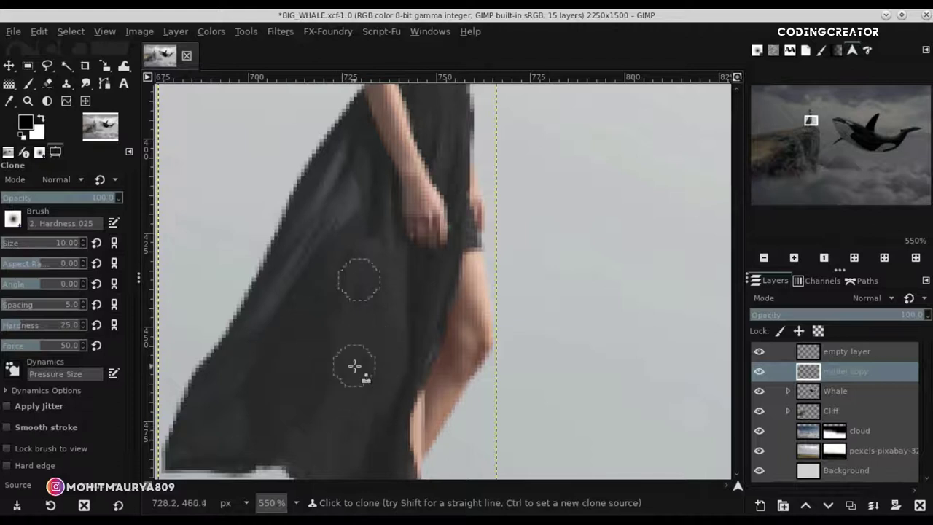
left_click(380, 279, "ctrl")
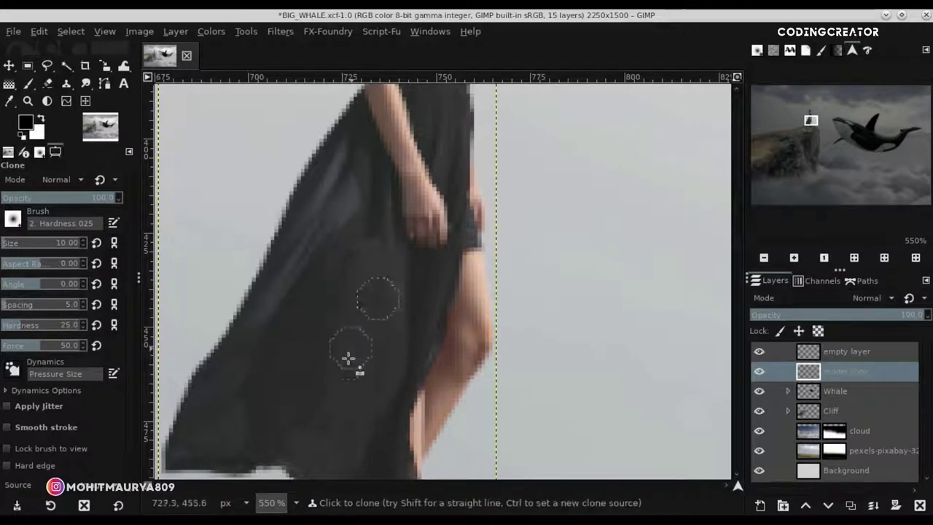
left_click(8, 65)
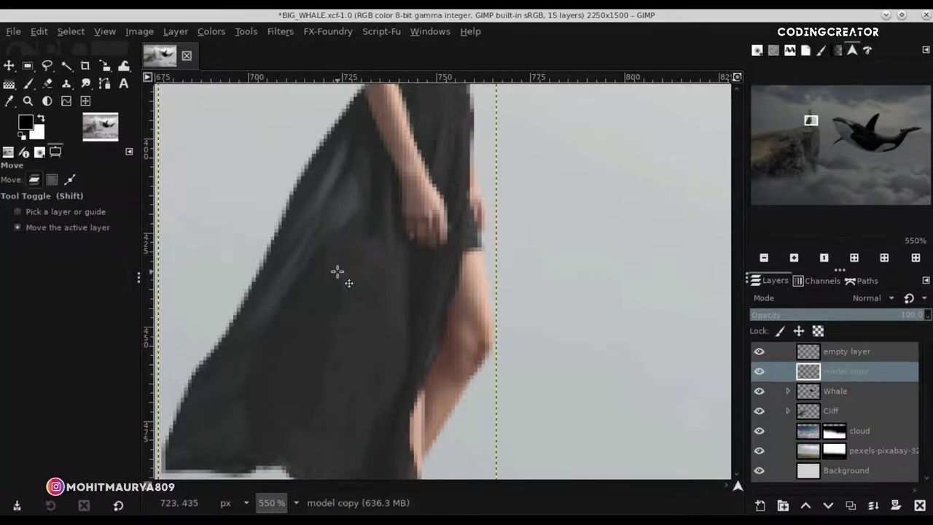
- Add a new transparent layer named shadow next to the model copy layer
scroll(371, 292, "down", 3)
scroll(371, 291, "down", 4)
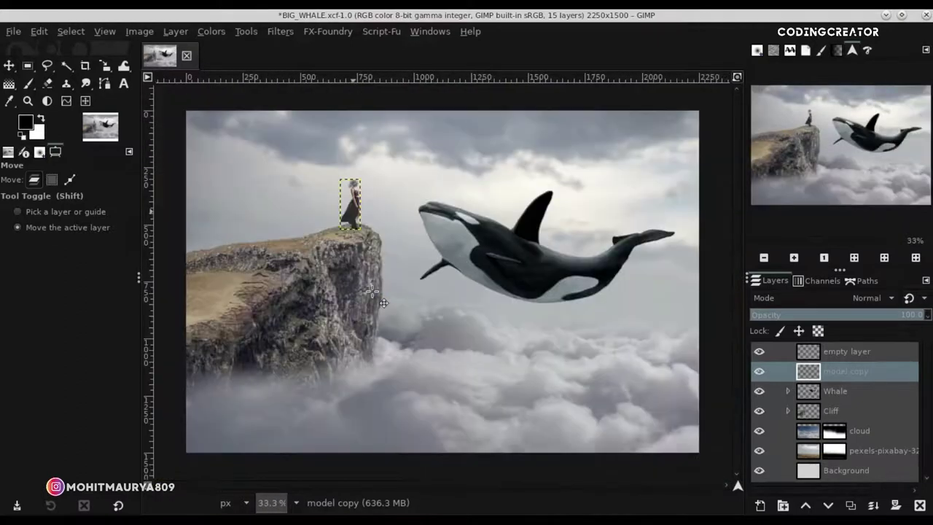
left_click(801, 352)
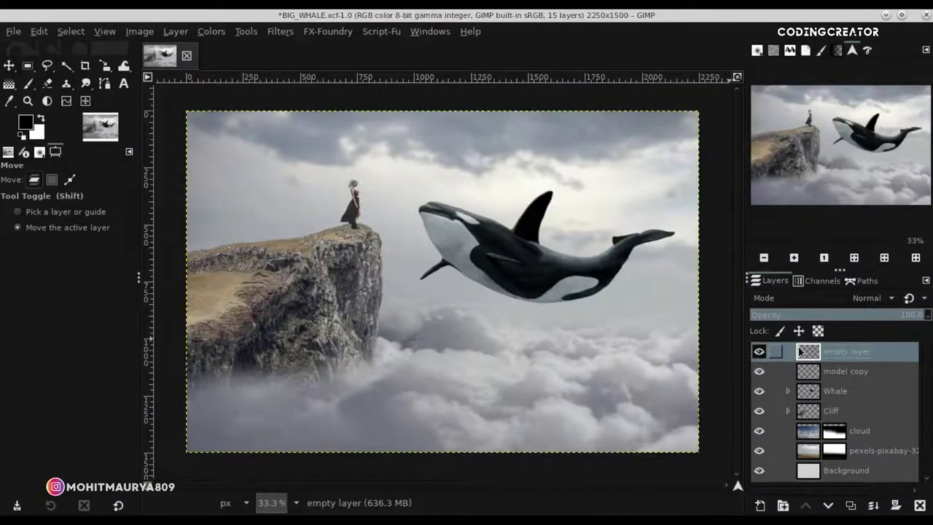
left_click(808, 371)
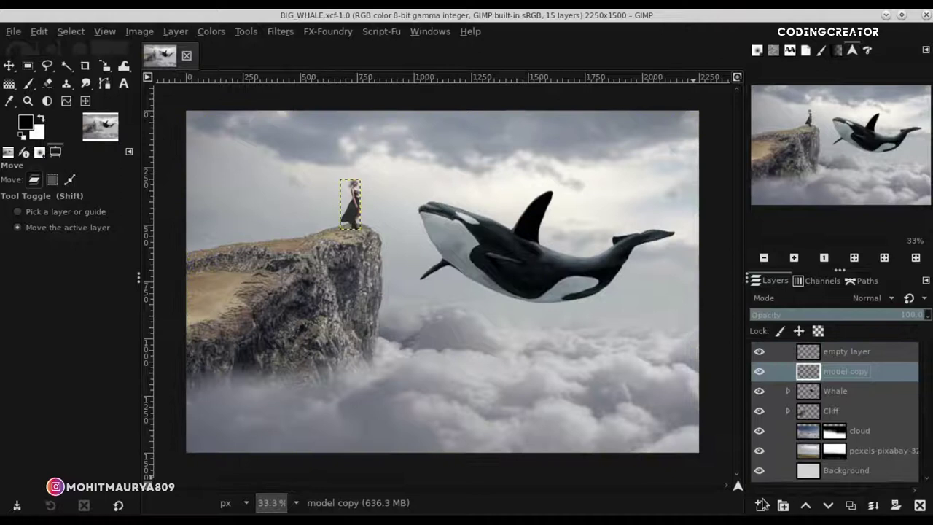
left_click(759, 505)
left_click(835, 498)
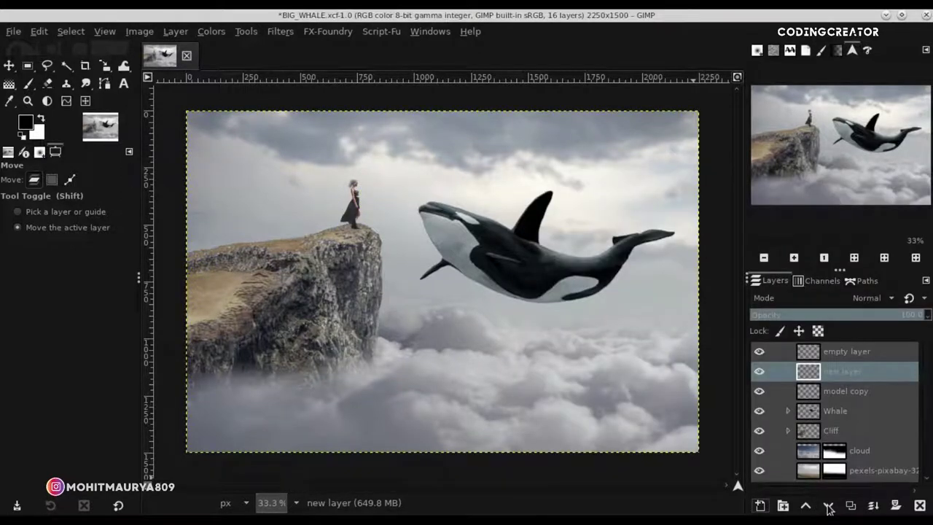
double_click(843, 391)
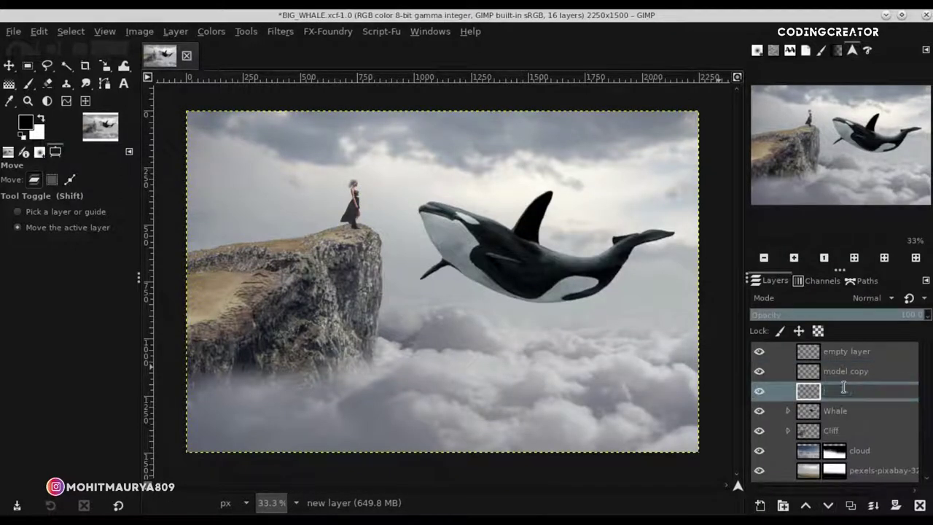
type("shadow")
key("Return")
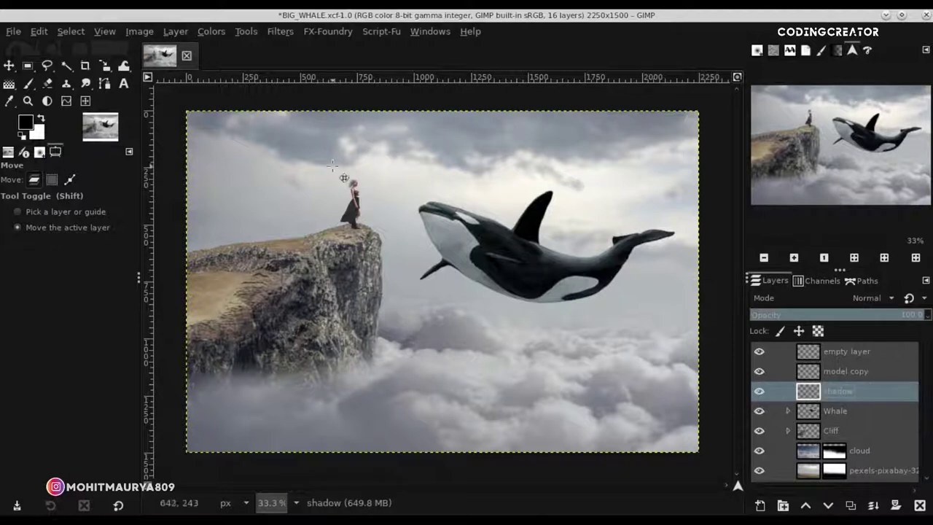
- Switch to the Paintbrush and set its size to about 54
left_click(29, 84)
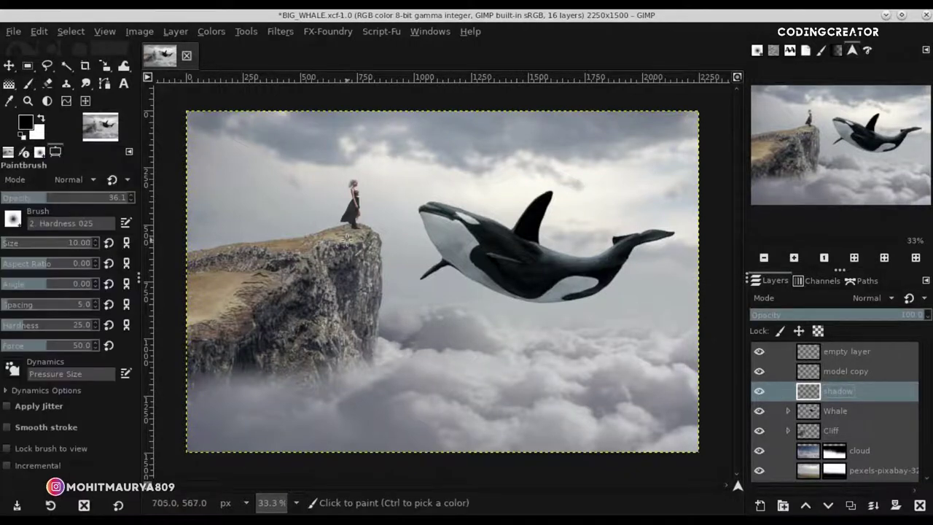
scroll(354, 226, "up", 3, "ctrl")
scroll(354, 226, "up", 1, "ctrl")
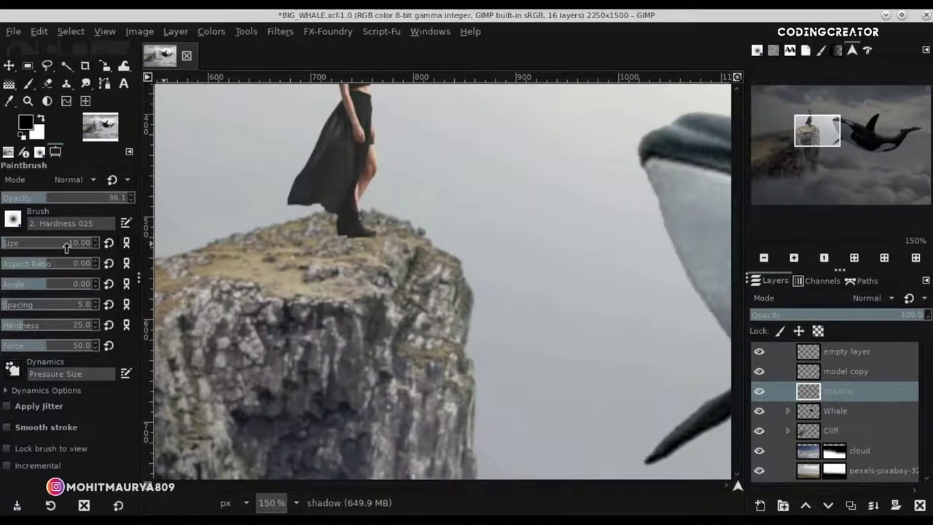
left_click_drag(96, 242, 99, 246)
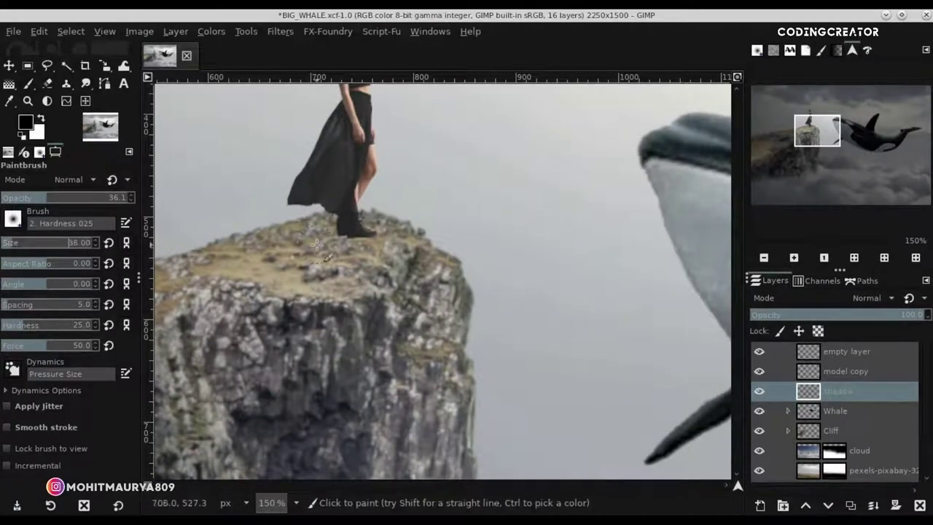
scroll(96, 245, "down", 5)
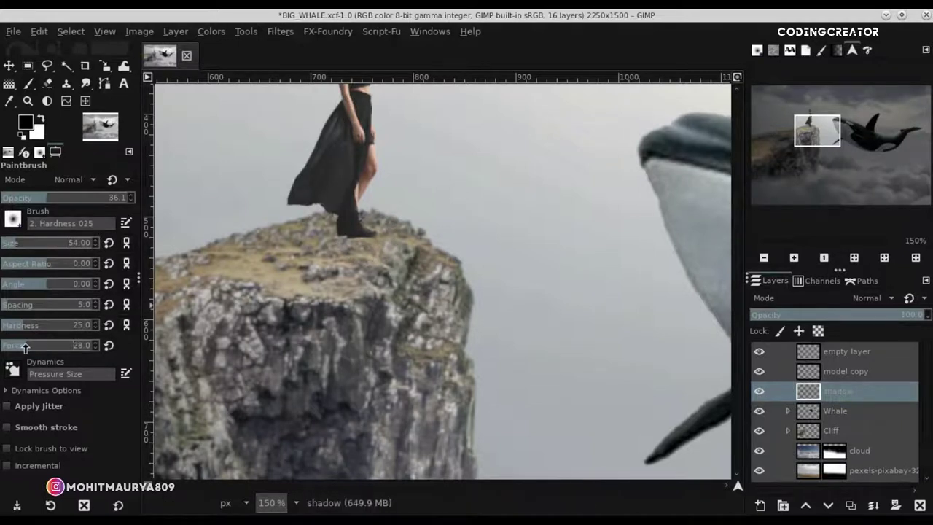
scroll(25, 348, "down", 1)
- At about 67 opacity, paint black shadow under the woman's feet and left across the cliff top
scroll(350, 232, "down", 1)
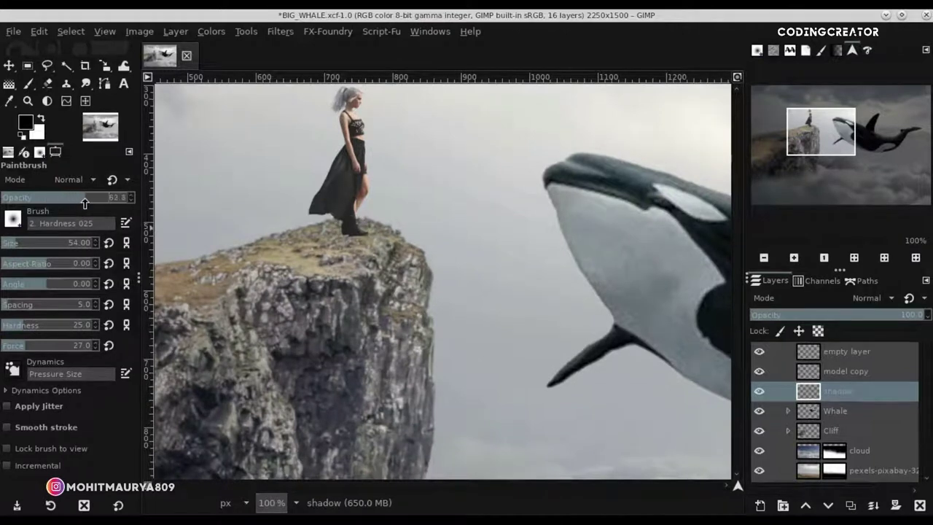
left_click_drag(85, 203, 91, 202)
left_click_drag(357, 232, 335, 239)
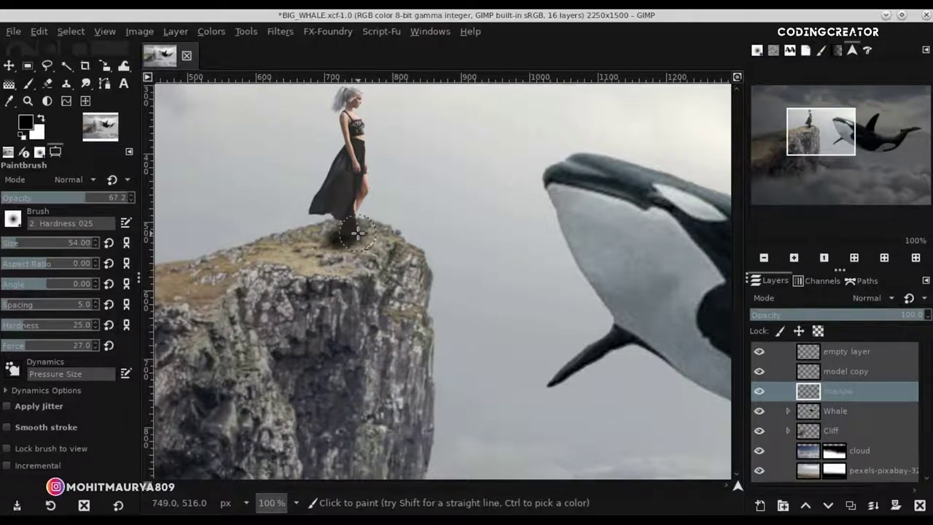
left_click_drag(335, 238, 279, 255)
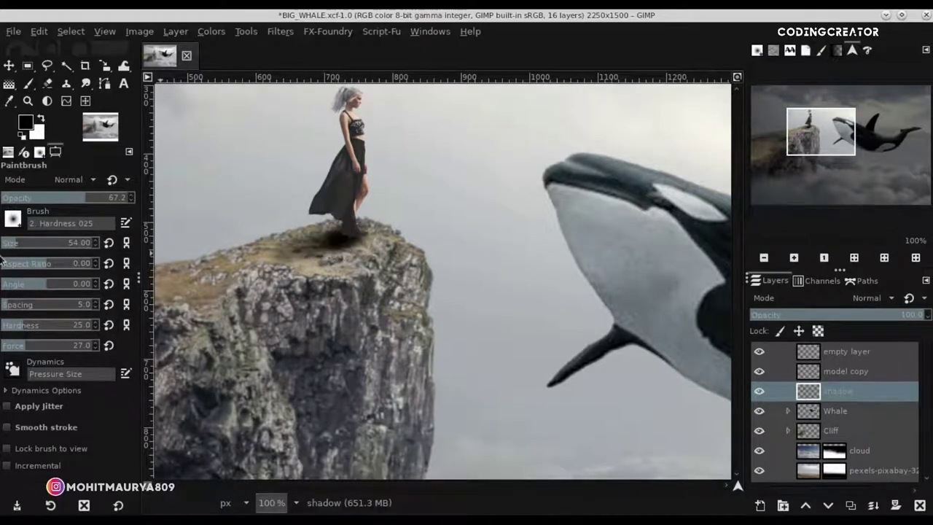
mouse_move(331, 239)
left_mouse_down()
mouse_move(200, 286)
mouse_move(252, 280)
mouse_move(185, 298)
left_mouse_up()
left_click_drag(368, 234, 340, 237)
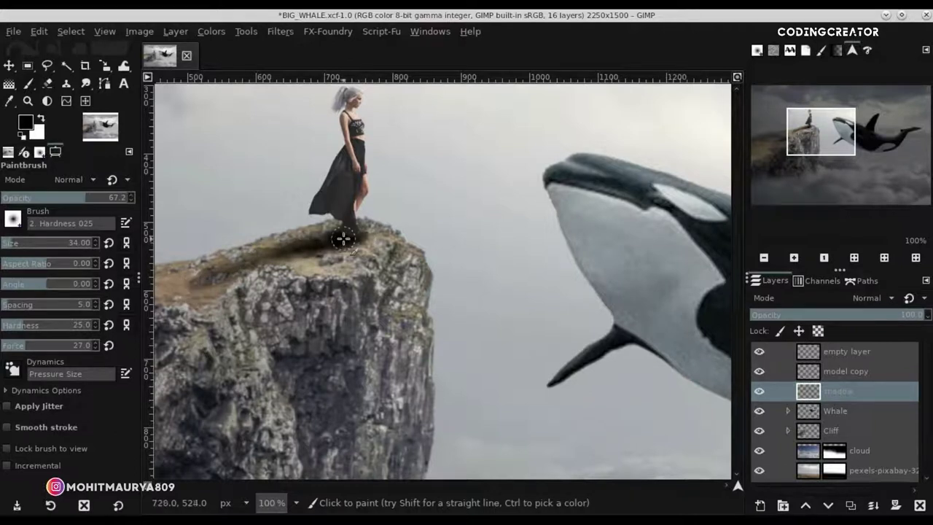
- Add fainter shadow strokes along the cliff top at about 45 and 19 opacity
left_click(59, 196)
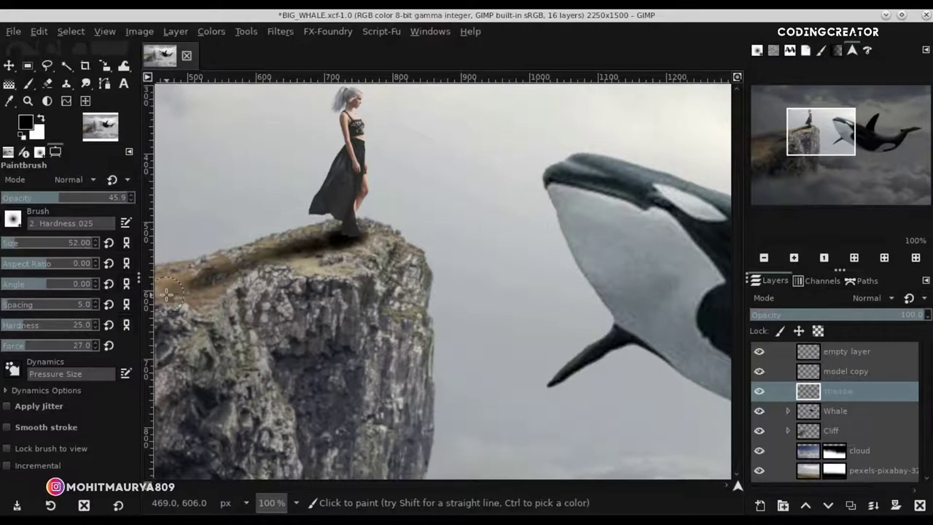
scroll(217, 275, "down", 2)
scroll(311, 480, "up", 1)
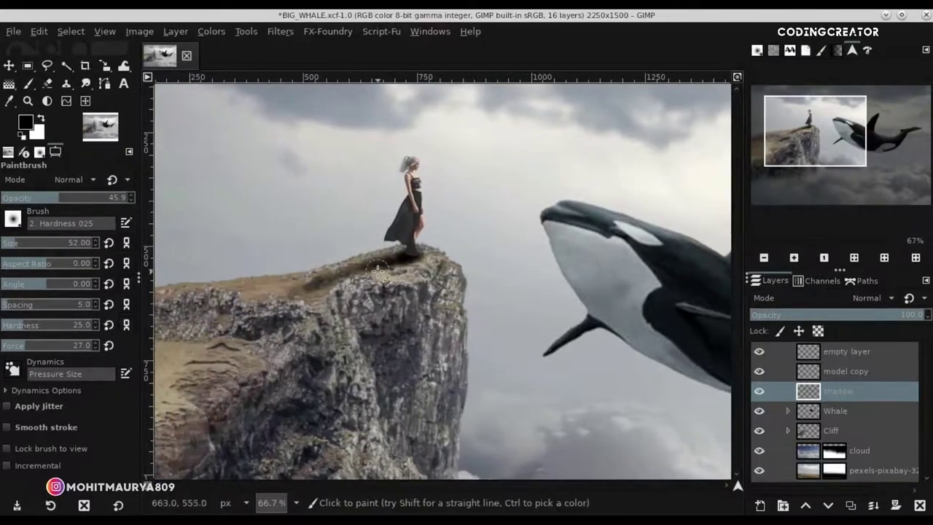
scroll(376, 270, "up", 1)
left_click_drag(381, 257, 248, 307)
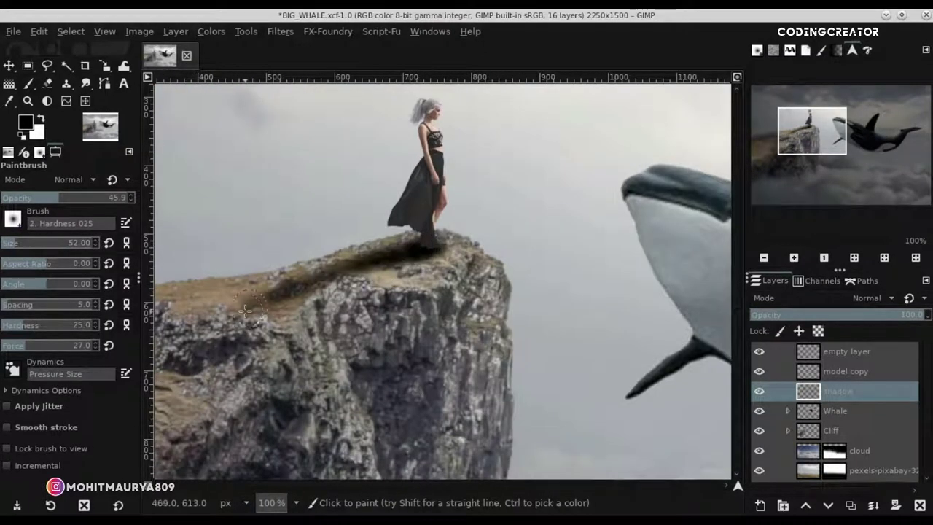
left_click_drag(35, 198, 13, 200)
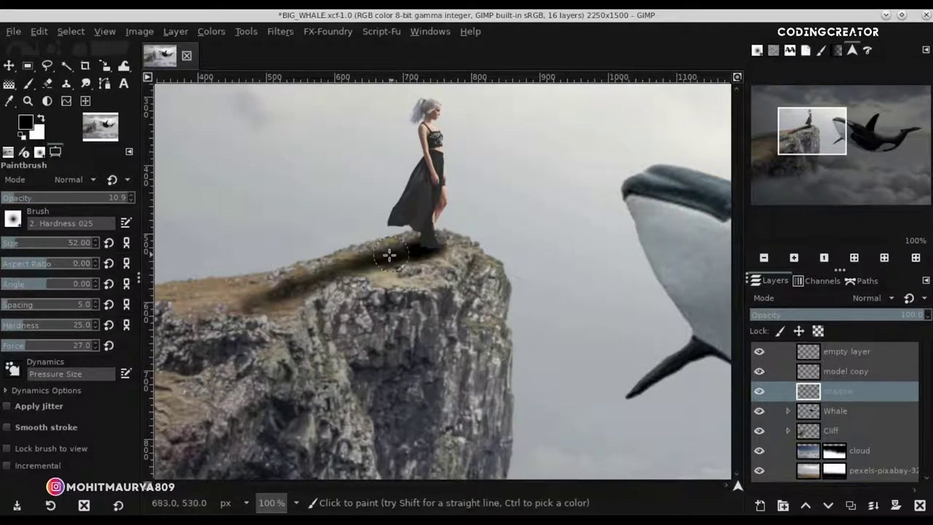
scroll(431, 249, "up", 2, "ctrl")
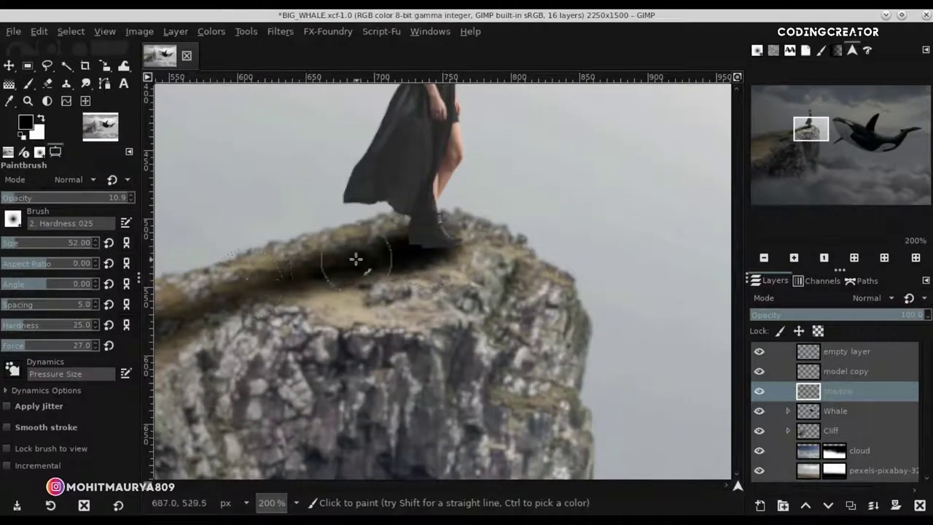
key("minus")
key("minus")
key("minus")
left_click_drag(437, 271, 358, 294)
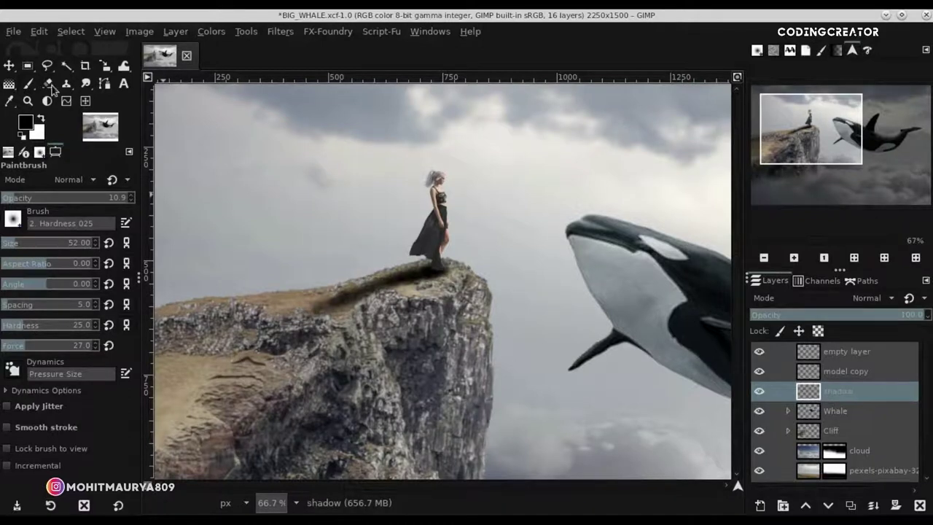
left_click(48, 84)
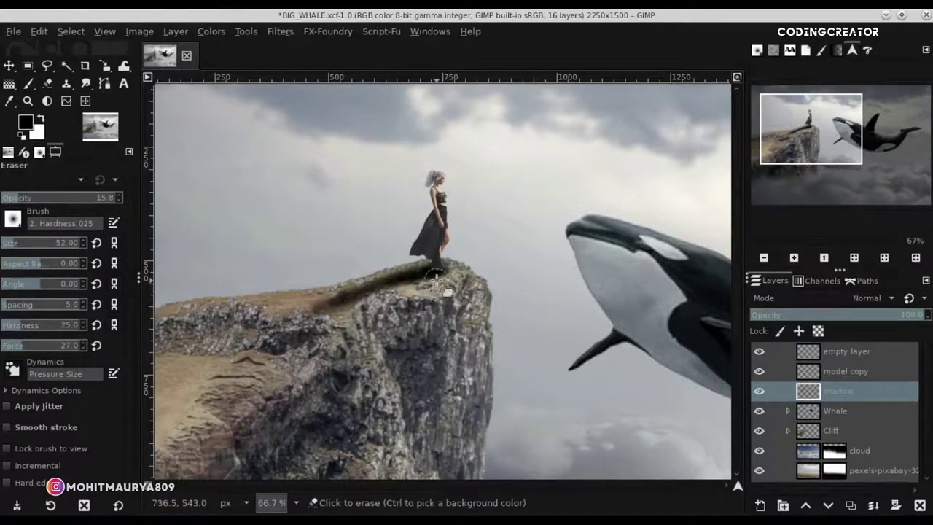
- Erase part of the cliff-top shadow, then lower the shadow layer's opacity
scroll(436, 279, "up", 2)
mouse_move(437, 273)
left_mouse_down()
mouse_move(382, 295)
mouse_move(335, 292)
left_mouse_up()
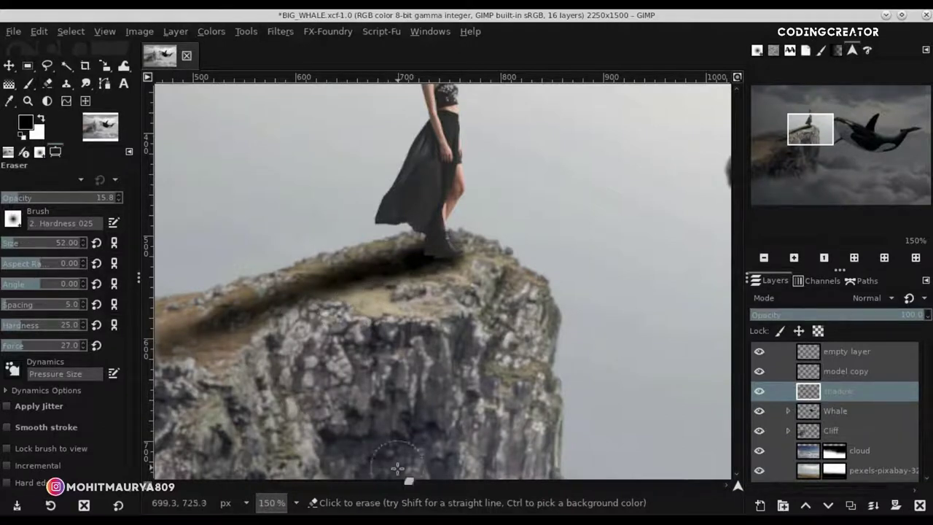
scroll(397, 467, "left", 2)
scroll(430, 393, "left", 2)
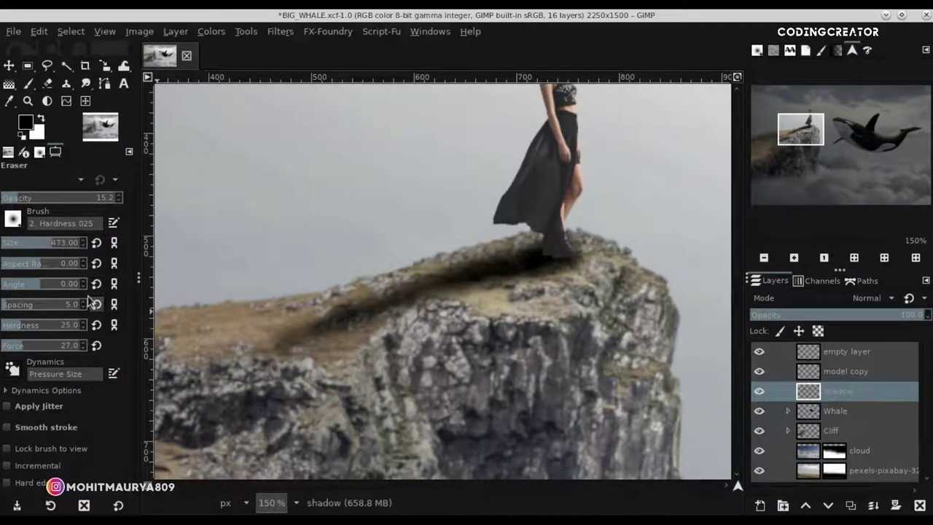
left_click_drag(22, 246, 17, 245)
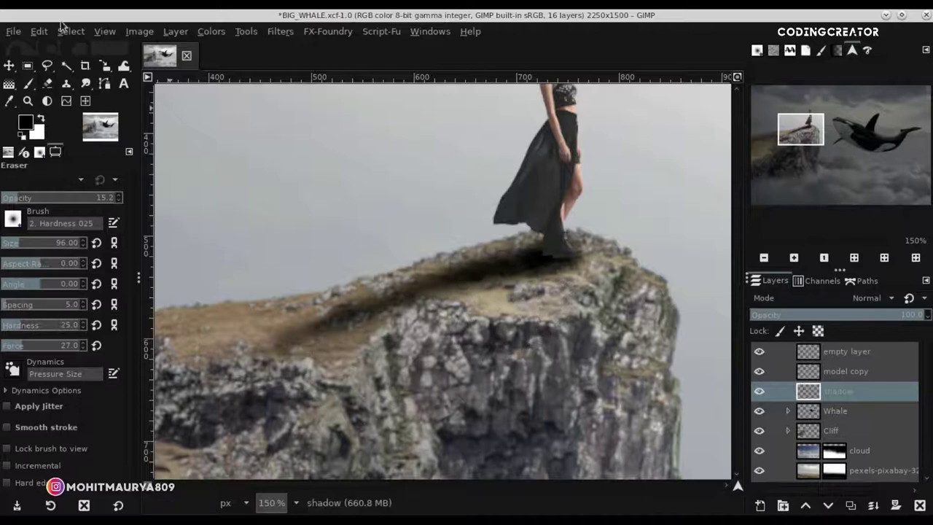
left_click(7, 66)
left_click_drag(843, 317, 888, 317)
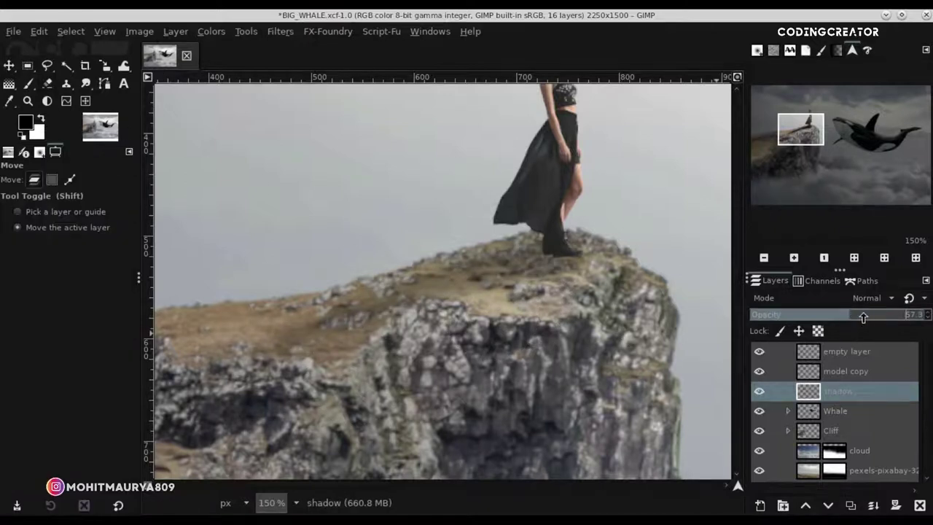
- Set the Eraser to size 28 and remove stray bits of shadow
left_click(47, 82)
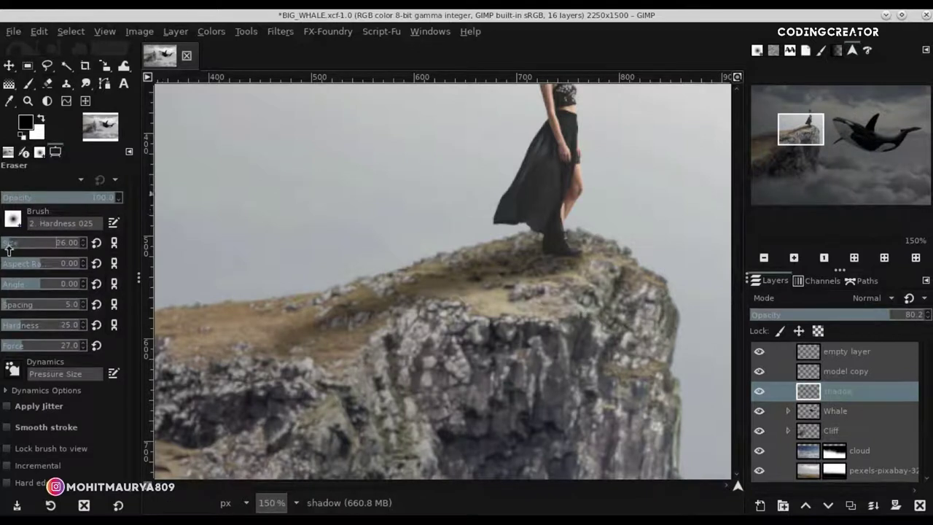
left_click_drag(8, 249, 12, 249)
left_click(572, 235)
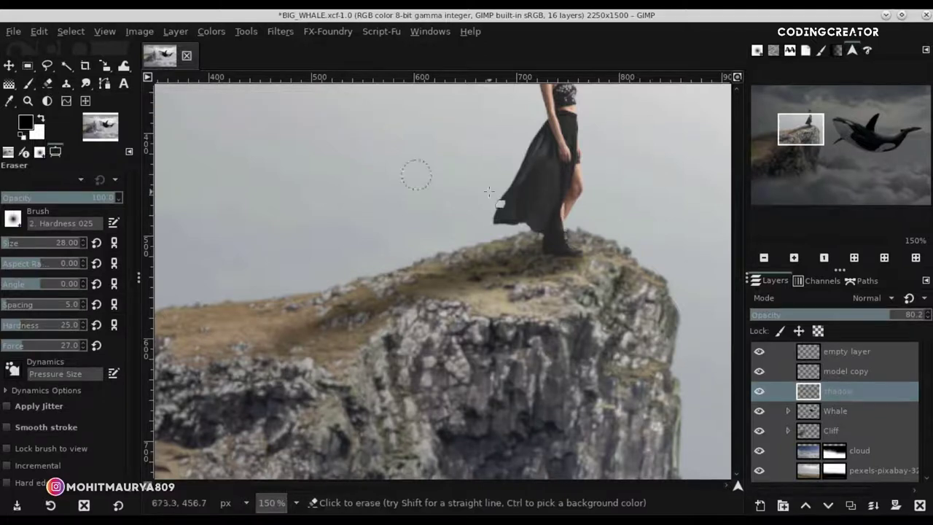
scroll(654, 191, "down", 3)
scroll(658, 197, "down", 2)
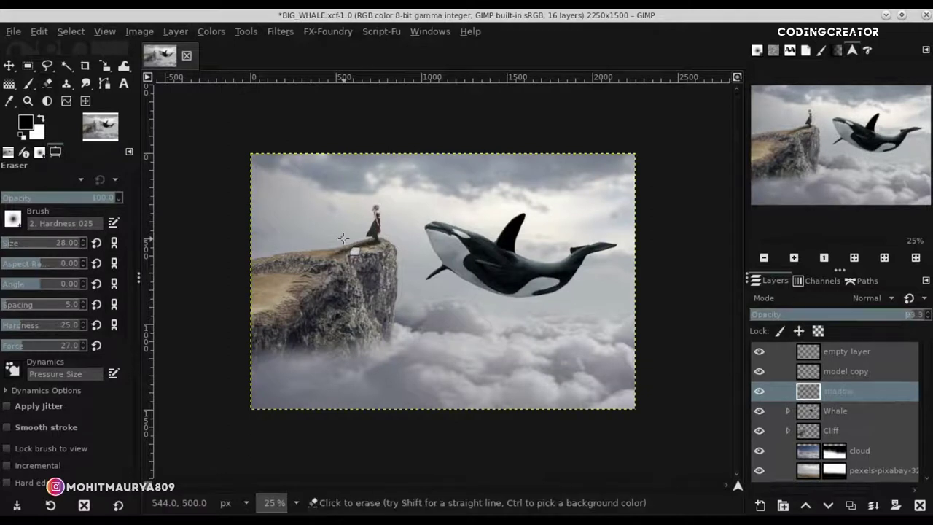
scroll(343, 238, "up", 3)
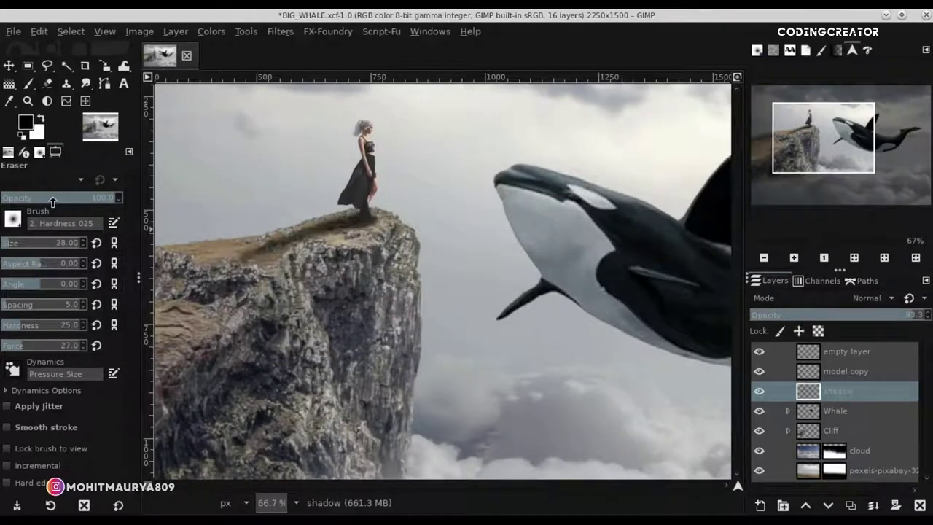
- Use the Eraser at about 23 opacity, then size 145, along the cliff edge left of the feet
left_click_drag(52, 201, 25, 201)
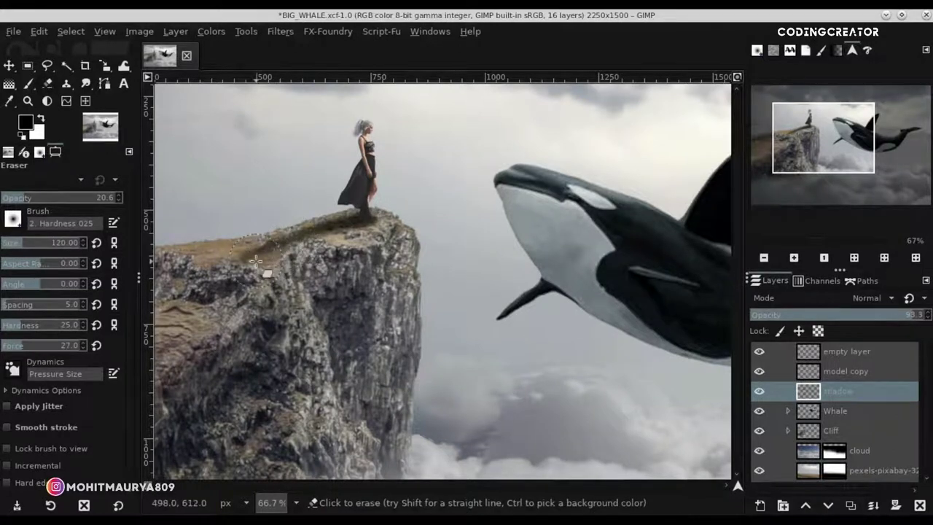
left_click_drag(330, 237, 253, 257)
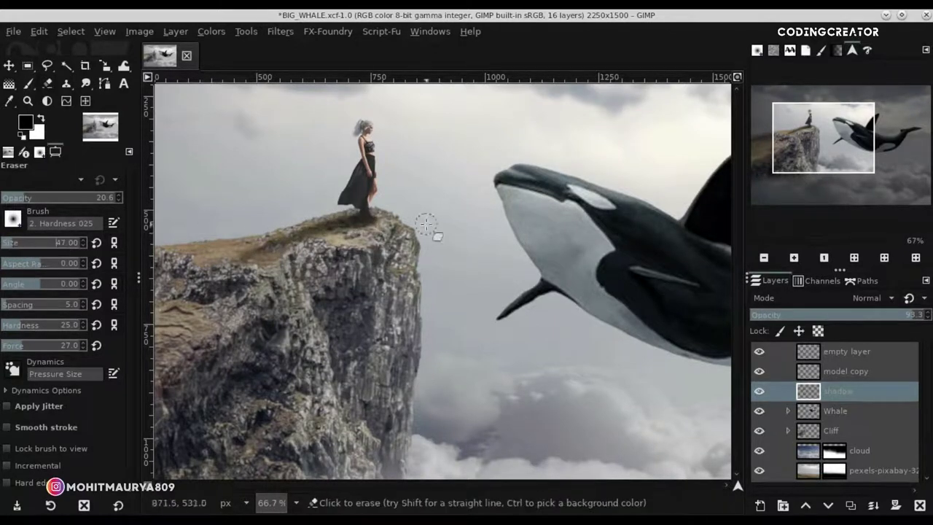
scroll(358, 231, "up", 3, "ctrl")
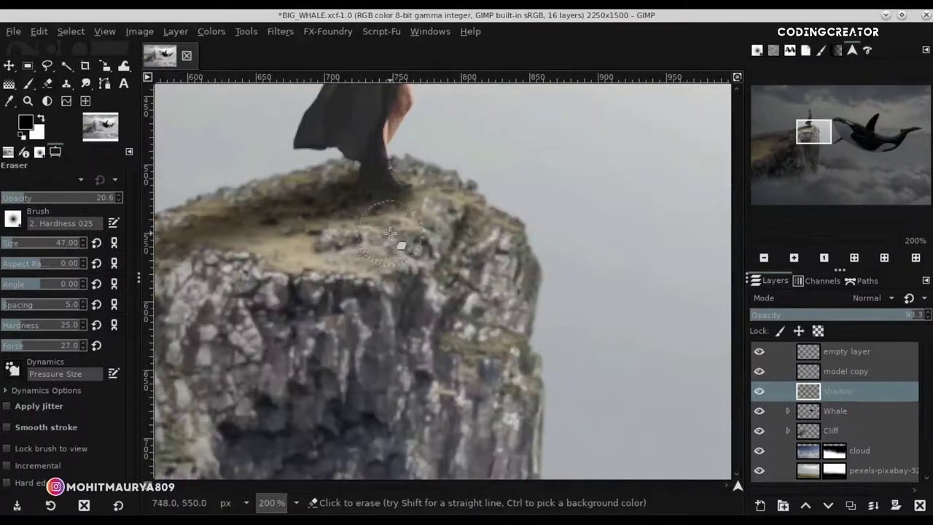
left_click_drag(339, 242, 331, 237)
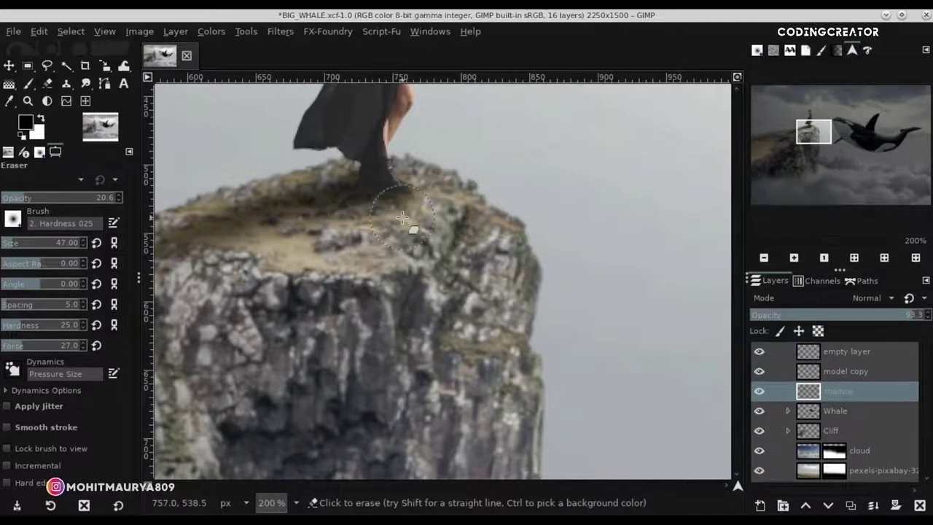
scroll(292, 267, "down", 3, "ctrl")
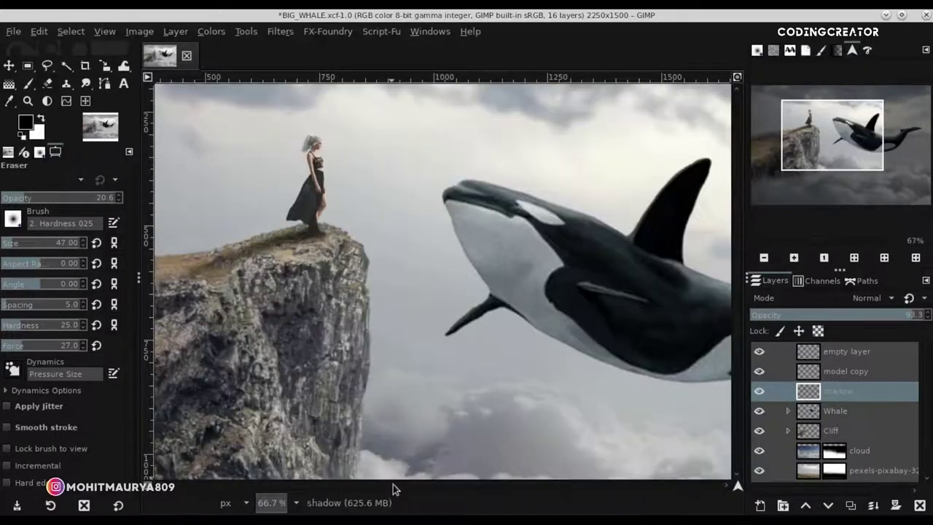
scroll(396, 487, "left", 3)
left_click(22, 248)
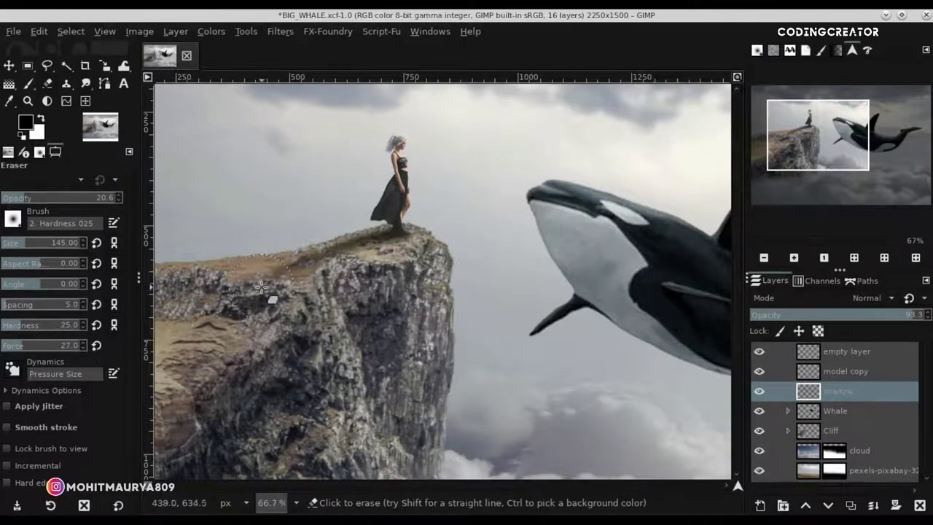
left_click_drag(357, 227, 243, 280)
left_click(9, 66)
scroll(603, 390, "down", 3)
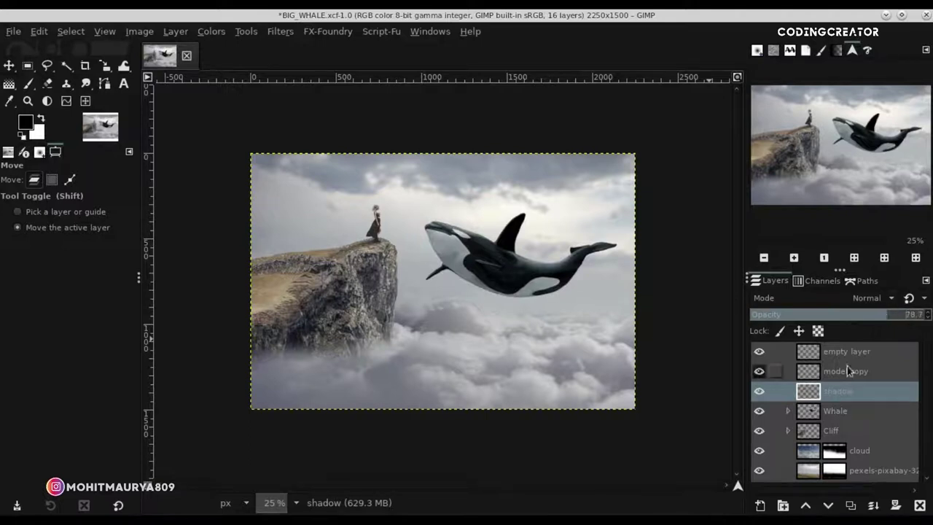
- Raise the shadow layer's opacity to 96
left_click(787, 410)
left_click(787, 410)
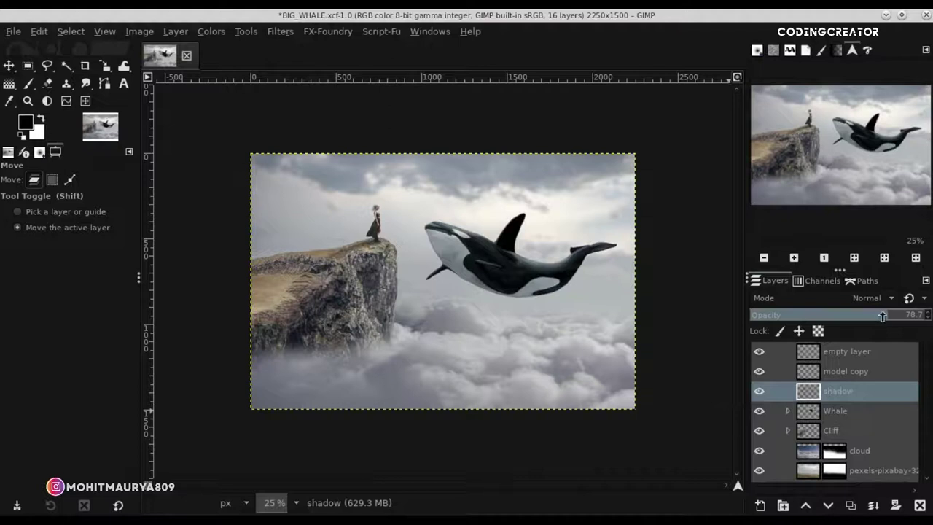
left_click(929, 318)
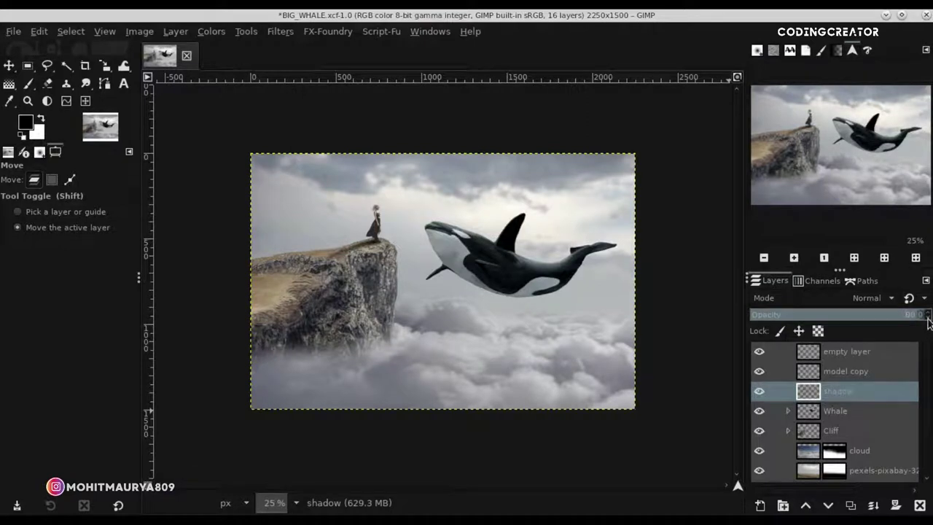
left_click(809, 353)
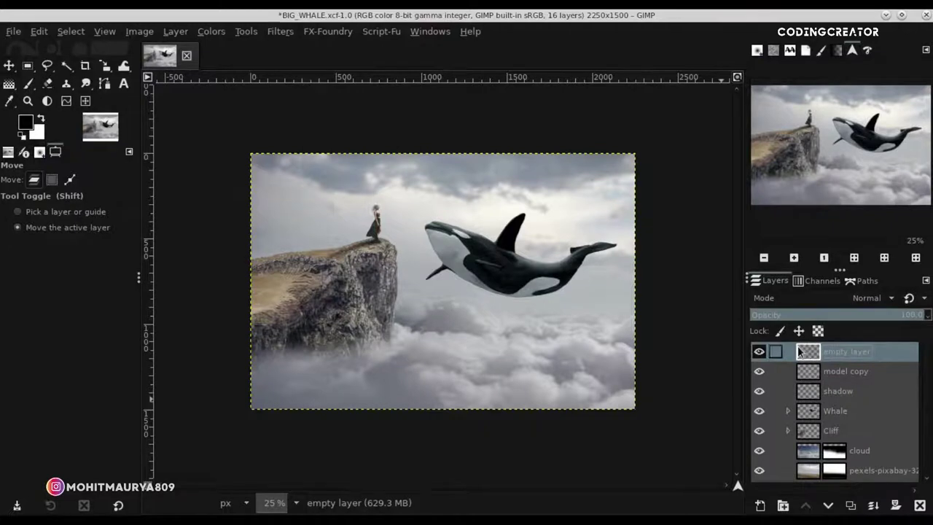
left_click(810, 386)
- Erase more shadow along the cliff top and zoom to check the result
scroll(343, 249, "up", 2)
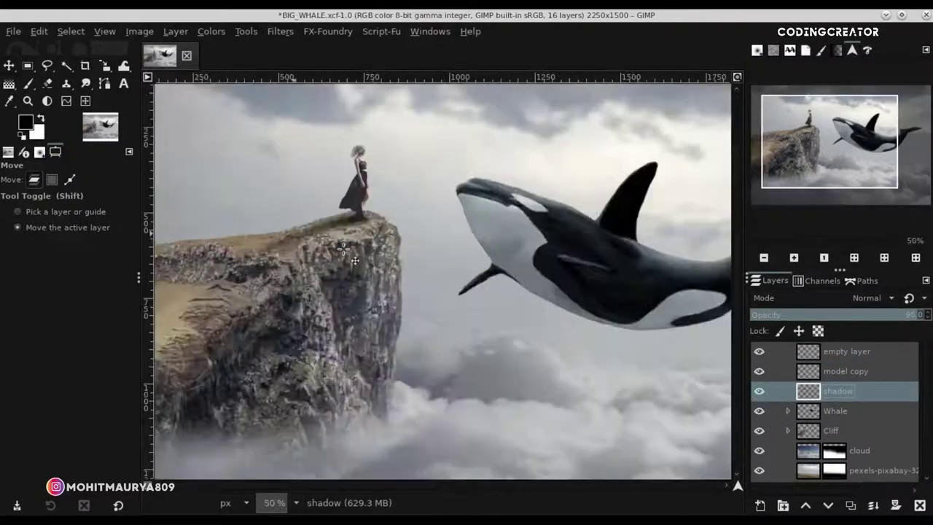
scroll(343, 249, "up", 2)
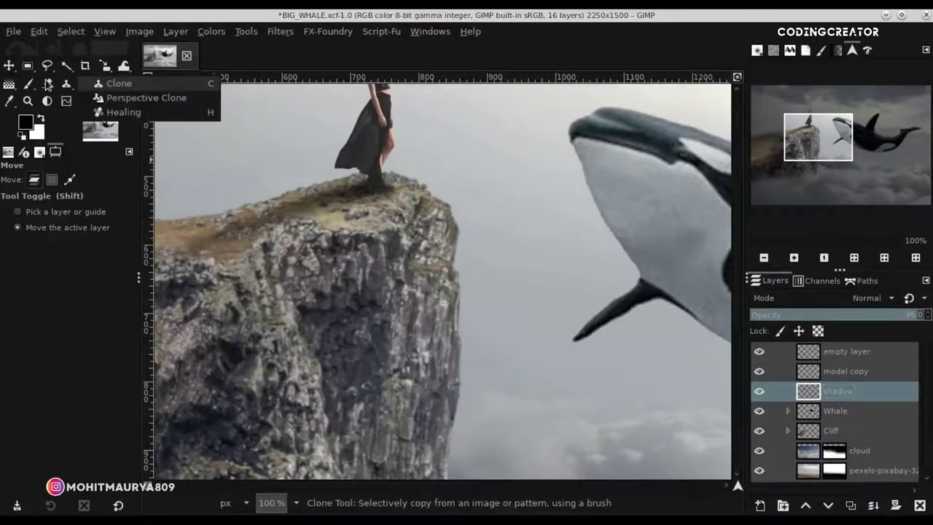
left_click(47, 83)
mouse_move(238, 233)
left_mouse_down()
mouse_move(249, 197)
mouse_move(208, 197)
mouse_move(281, 156)
mouse_move(211, 204)
mouse_move(340, 237)
mouse_move(262, 277)
mouse_move(258, 291)
mouse_move(267, 158)
mouse_move(236, 186)
left_mouse_up()
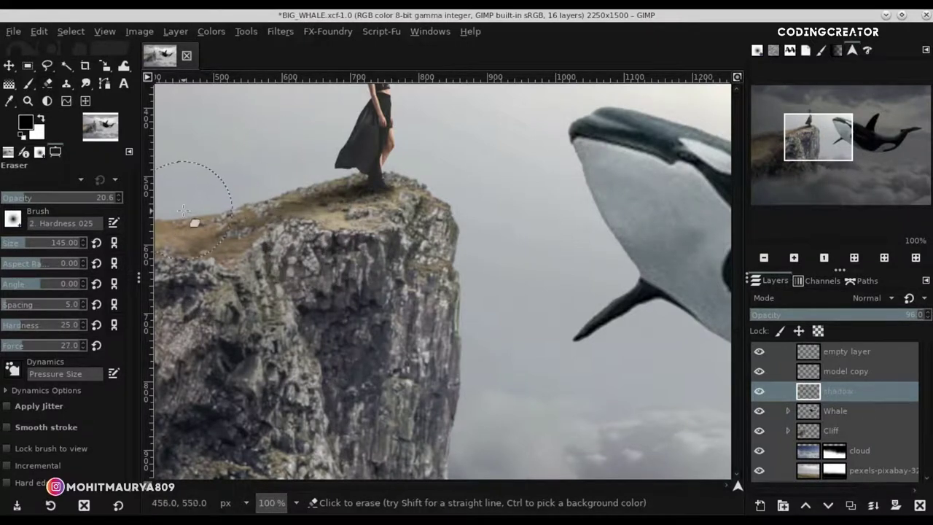
key("shift+ctrl+j")
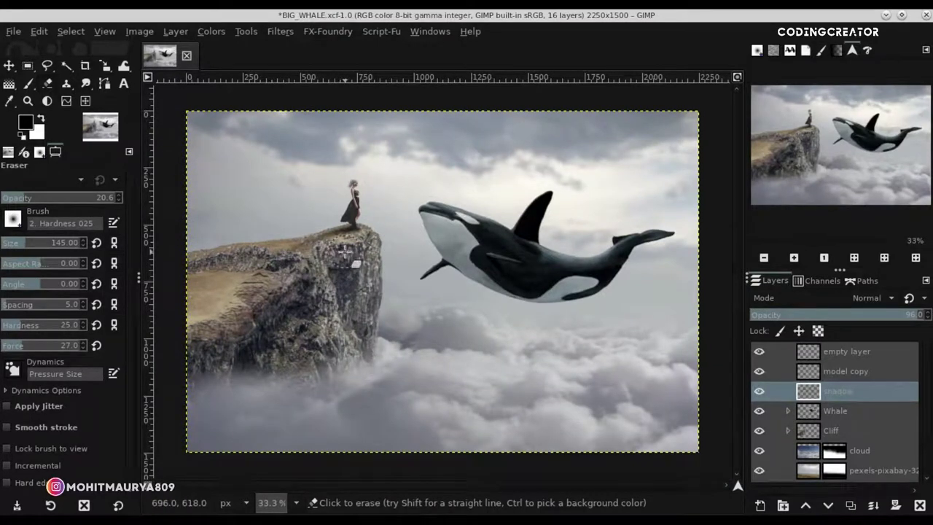
key("1")
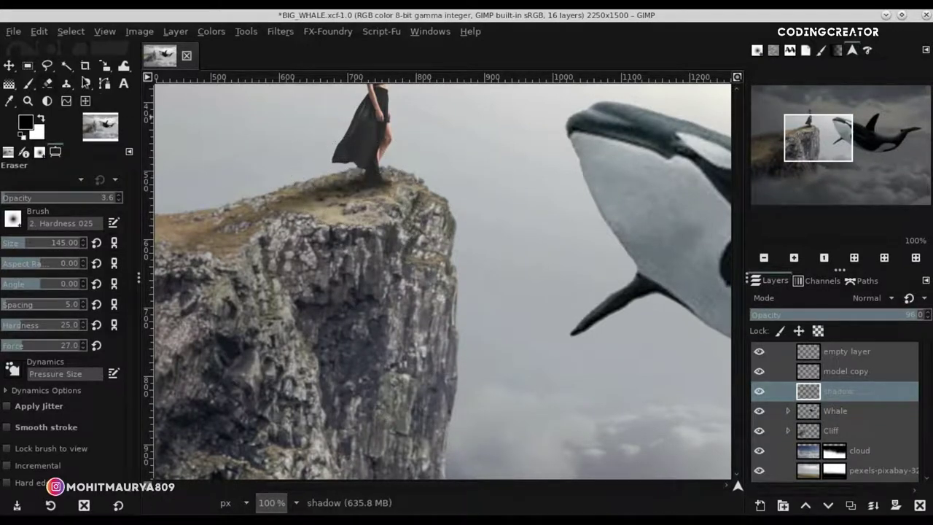
- Toggle the shadow layer's visibility to compare, then select the empty layer
left_click(9, 67)
scroll(400, 268, "down", 4, "ctrl")
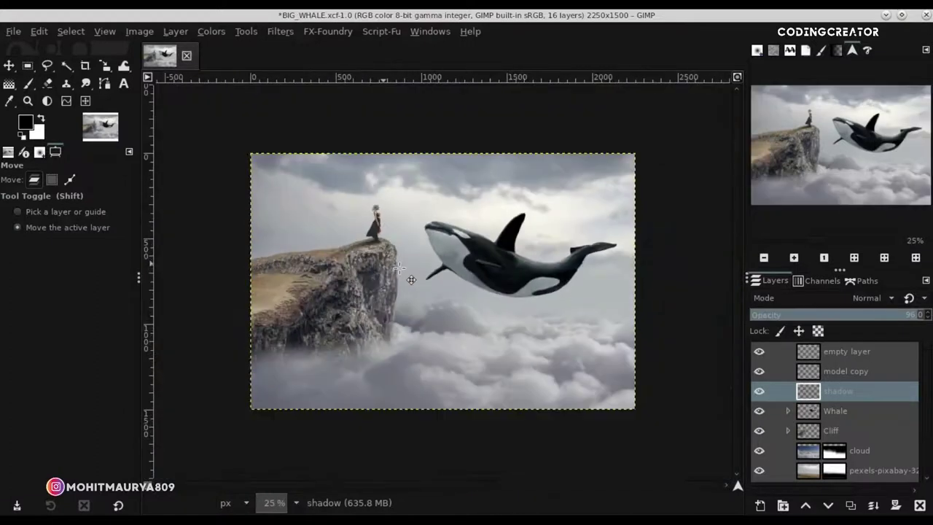
double_click(759, 392)
left_click(805, 353)
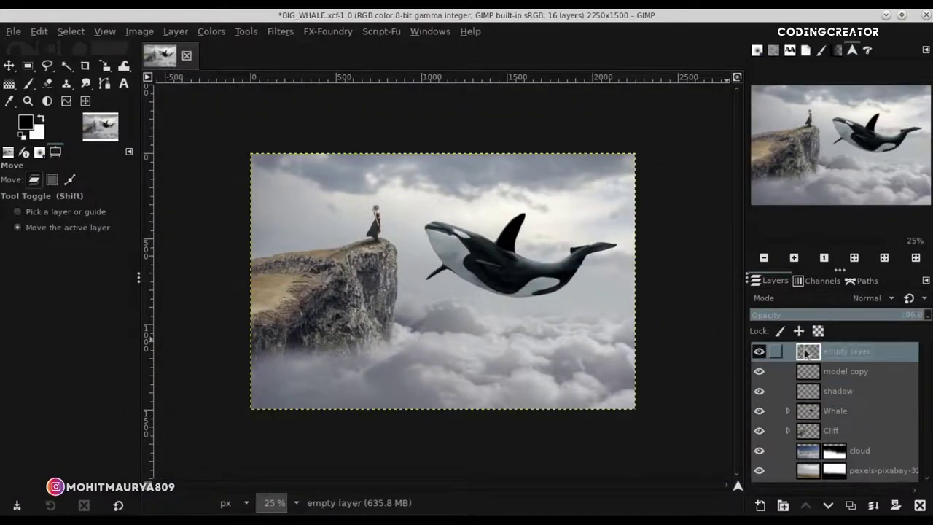
scroll(436, 199, "up", 2)
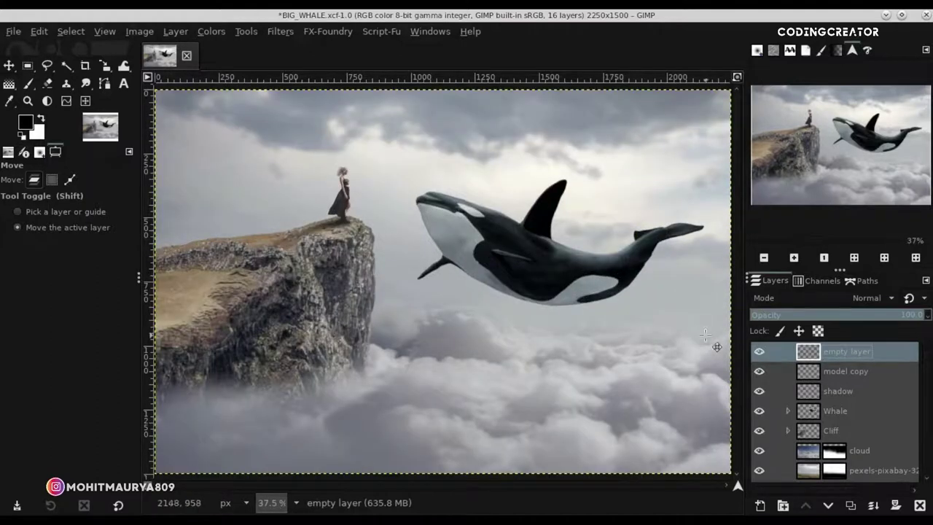
- Add a new transparent layer above the pexels-pixabay-326149.jpg copy layer
scroll(809, 415, "down", 1)
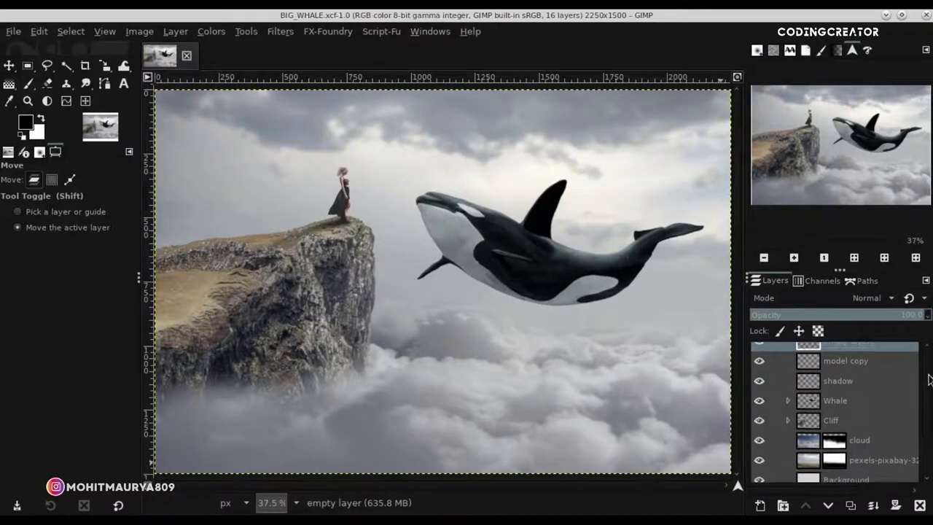
scroll(809, 419, "down", 2)
left_click(813, 421)
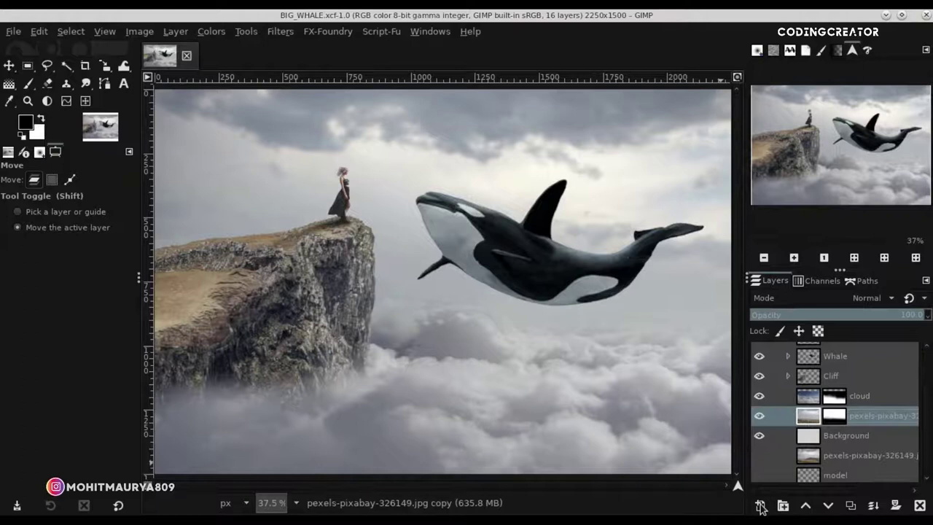
left_click(760, 508)
left_click(832, 503)
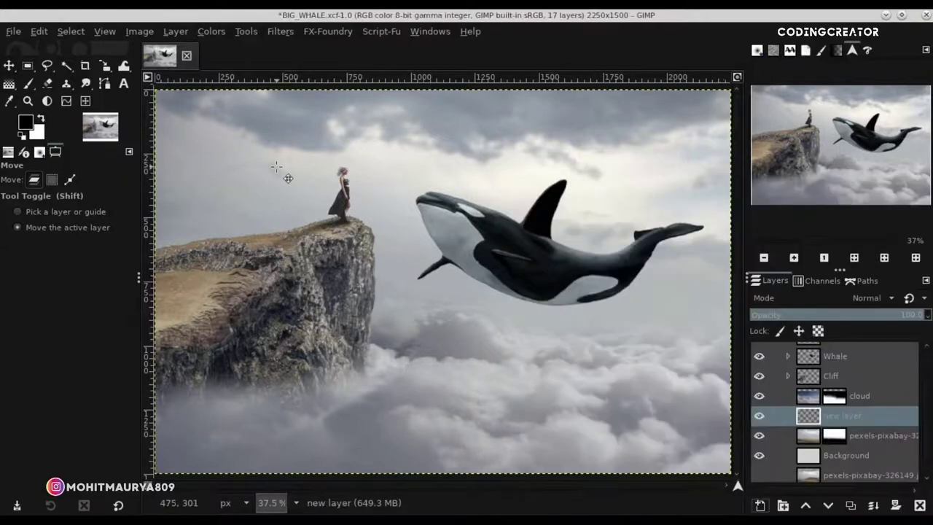
- Try a large white brush dab at 100 opacity, then undo it
left_click(28, 84)
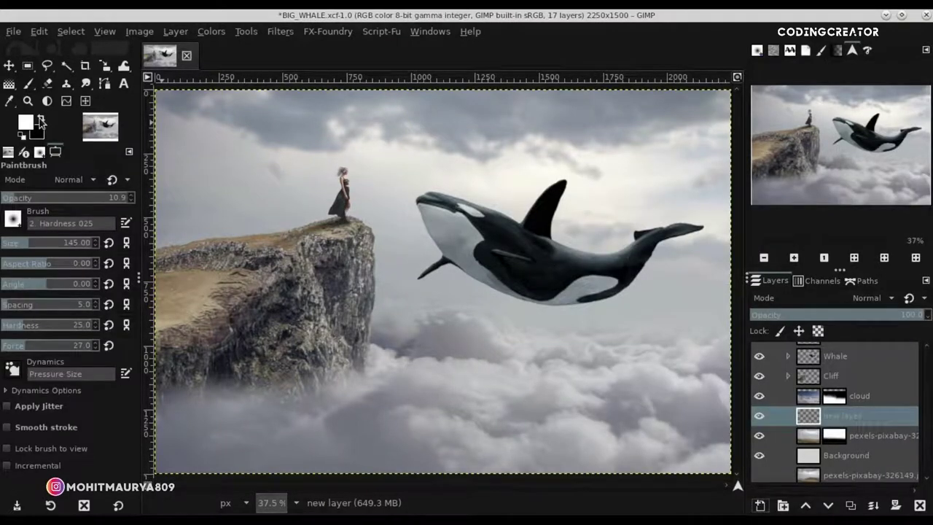
left_click_drag(41, 197, 131, 197)
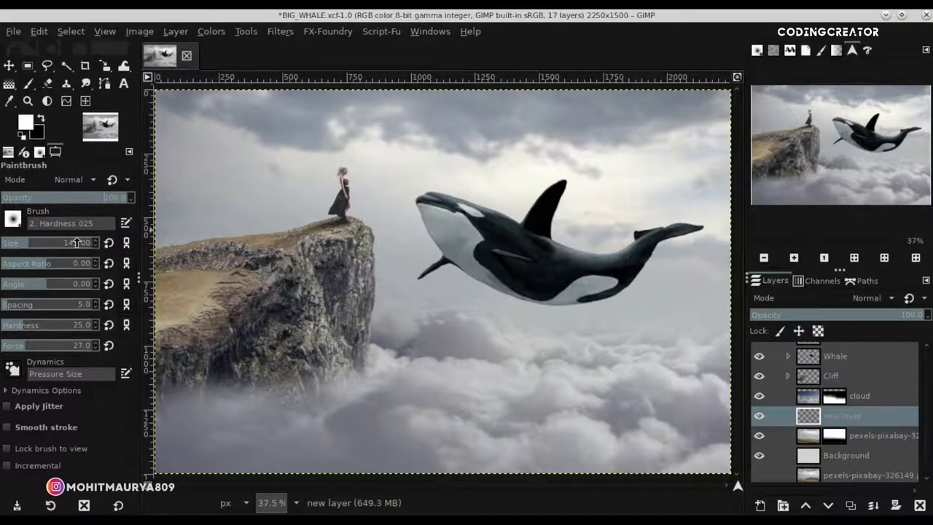
left_click_drag(77, 243, 94, 245)
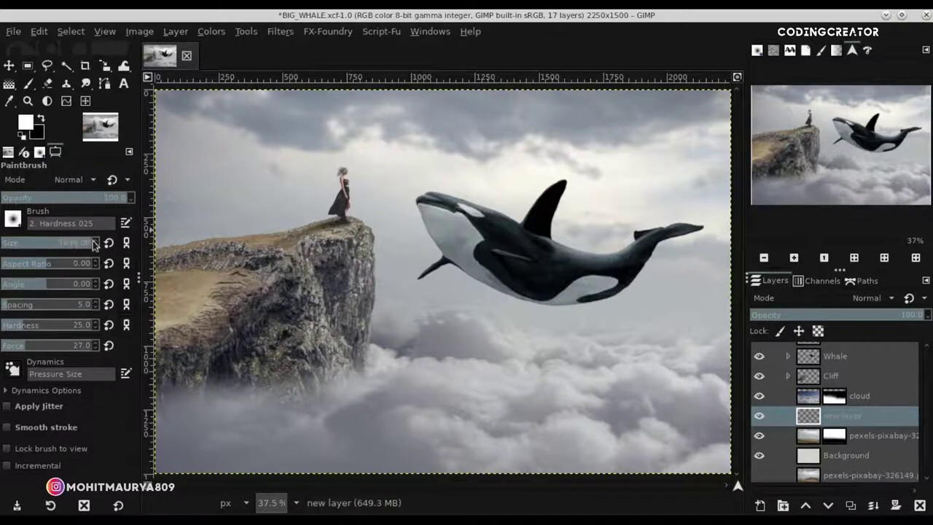
left_click(599, 238)
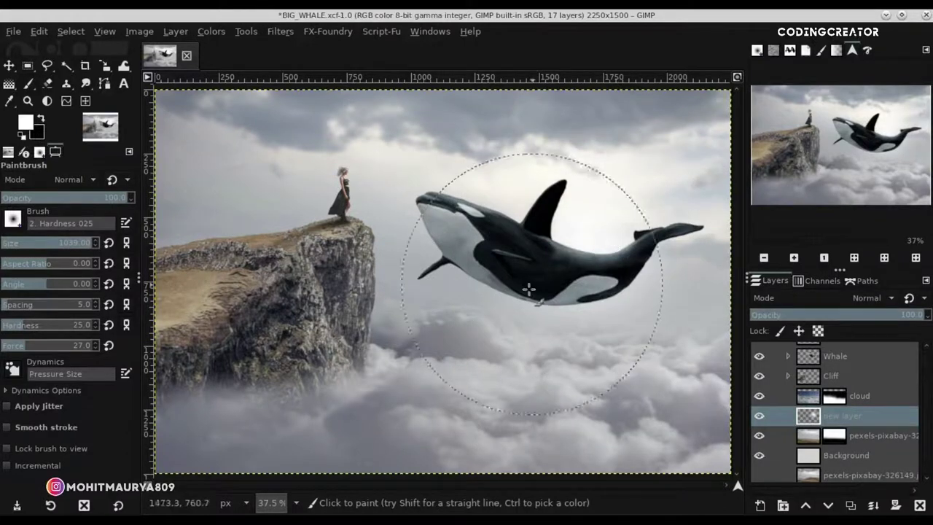
key("ctrl+z")
- Add another empty layer, new layer #1, just above the Whale group
scroll(920, 377, "up", 3)
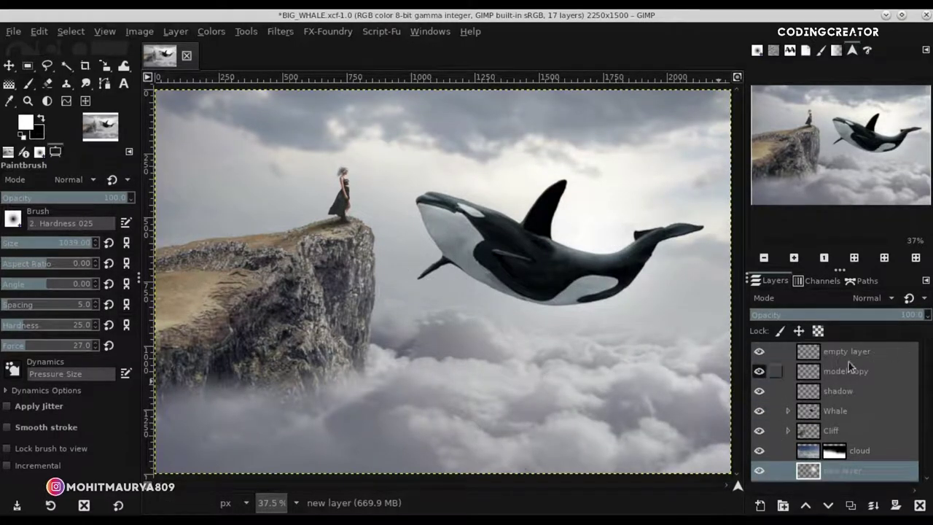
left_click(845, 371)
left_click(812, 353)
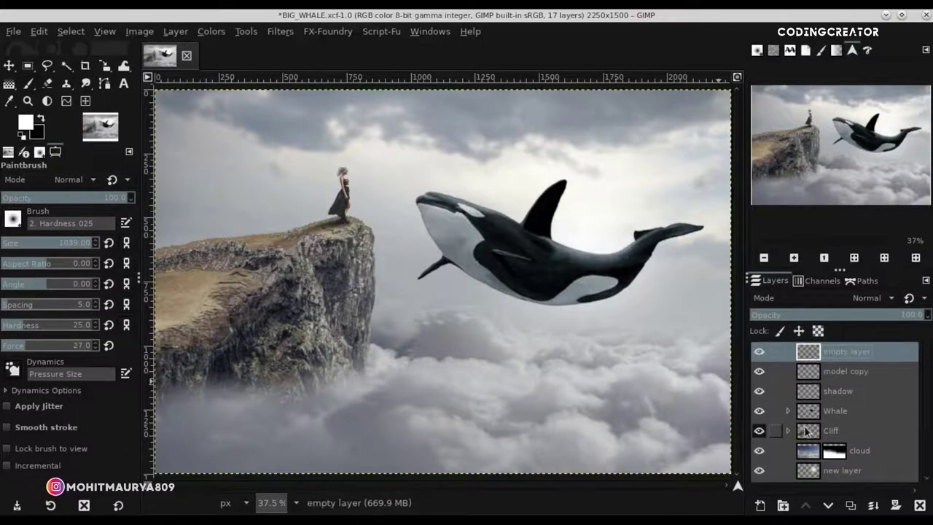
left_click(808, 408)
left_click(806, 395)
left_click(760, 505)
left_click(832, 497)
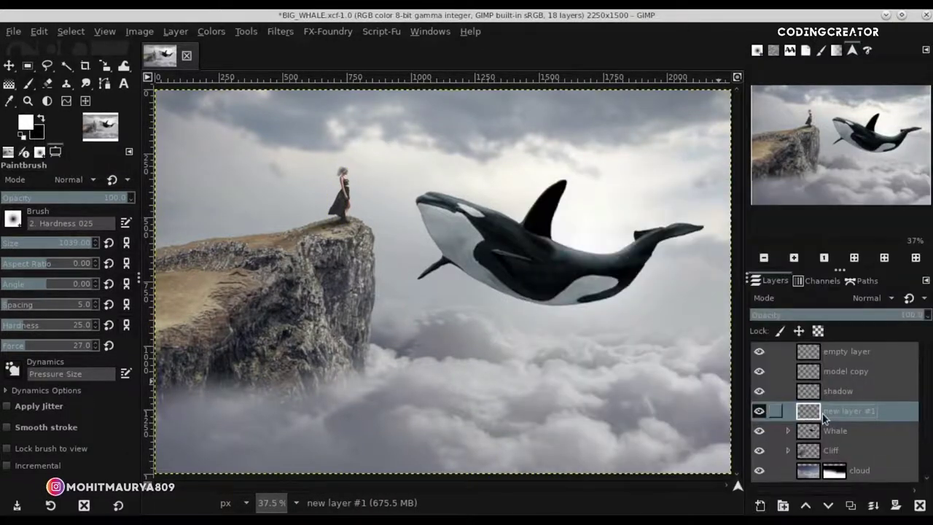
- Dab white light over the orca's midsection and dorsal fin, easing opacity to 32.8
left_click(555, 253)
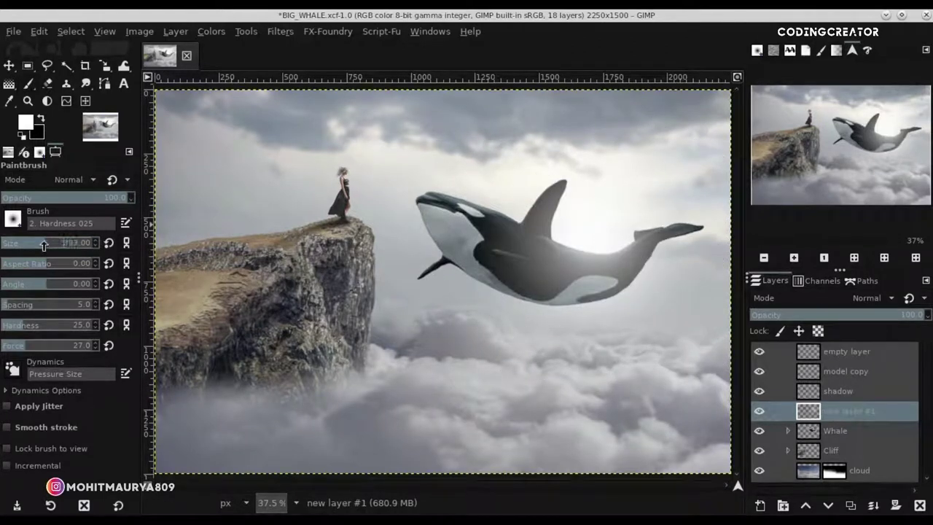
left_click(595, 215)
left_click_drag(577, 221, 594, 231)
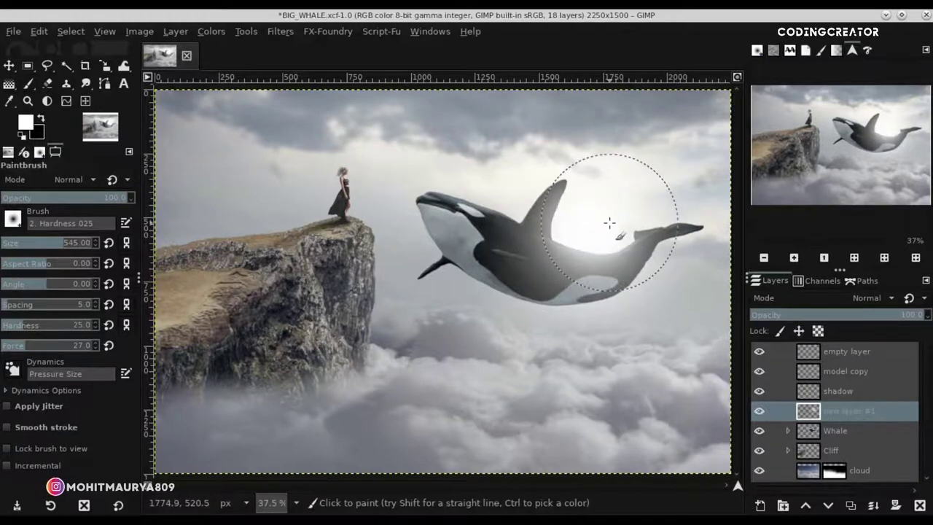
left_click_drag(594, 232, 558, 208)
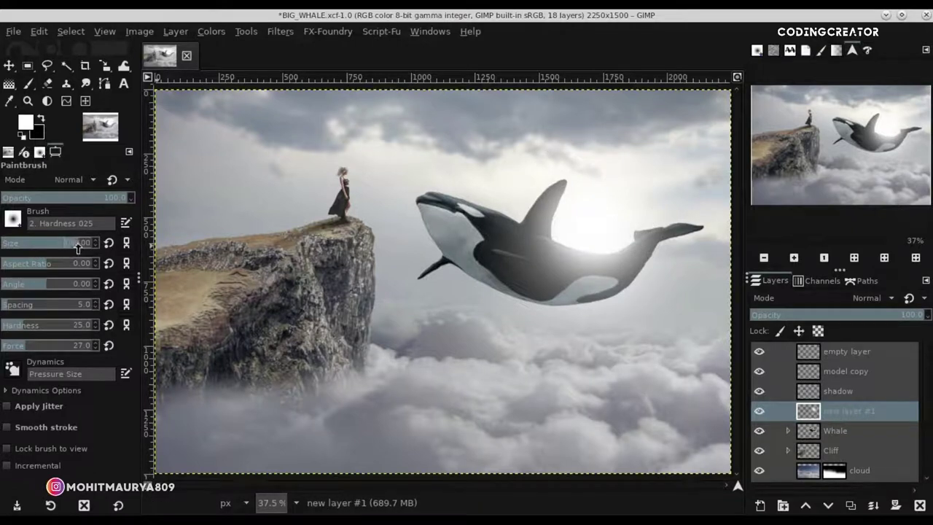
left_click_drag(49, 200, 43, 199)
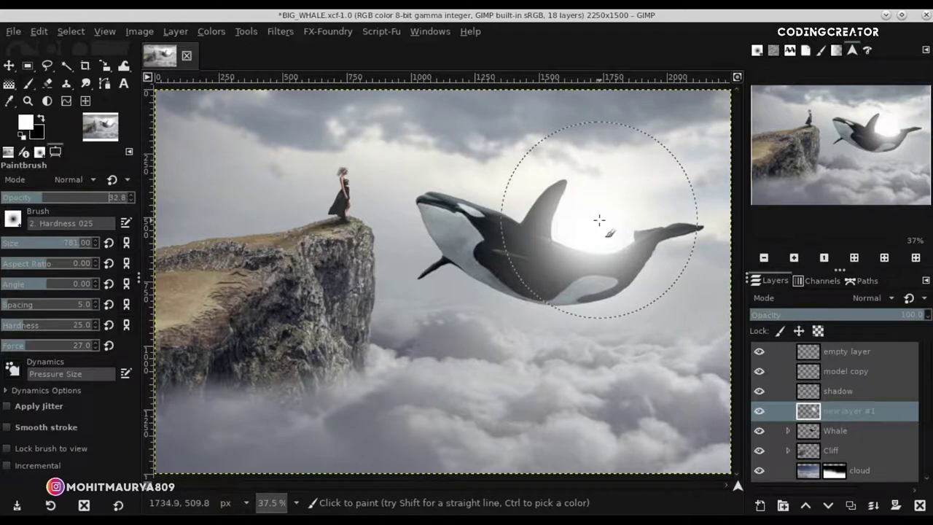
mouse_move(598, 210)
left_mouse_down()
mouse_move(590, 201)
mouse_move(624, 214)
mouse_move(589, 215)
left_mouse_up()
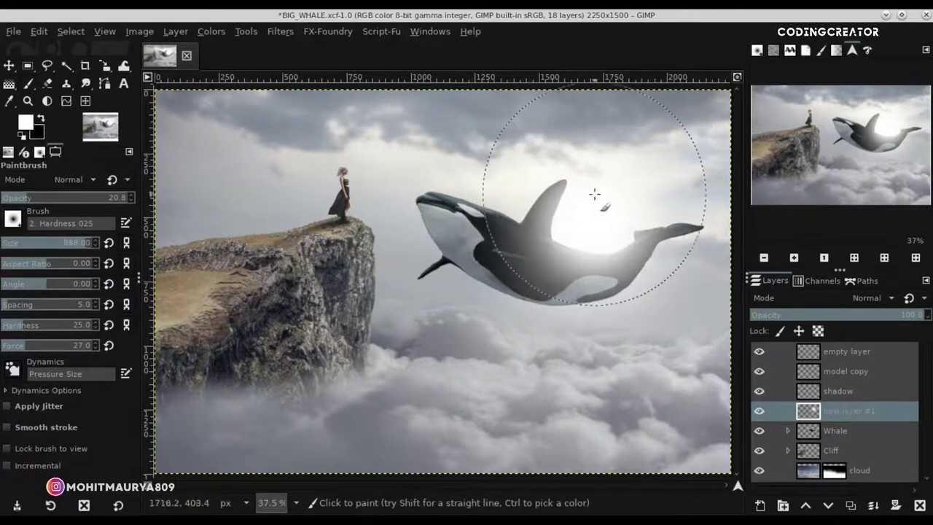
- On new layer #1, paint more white glow over the orca's back and dorsal fin
left_click(9, 66)
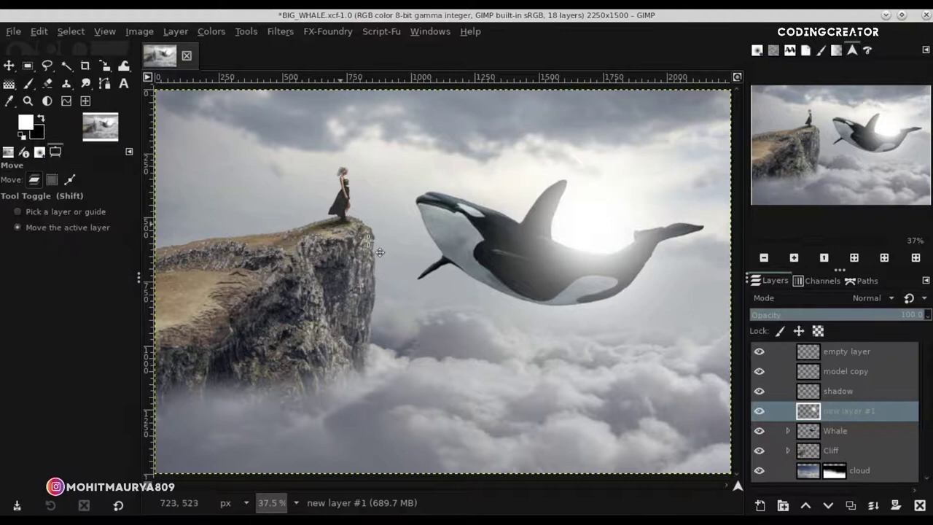
key("minus")
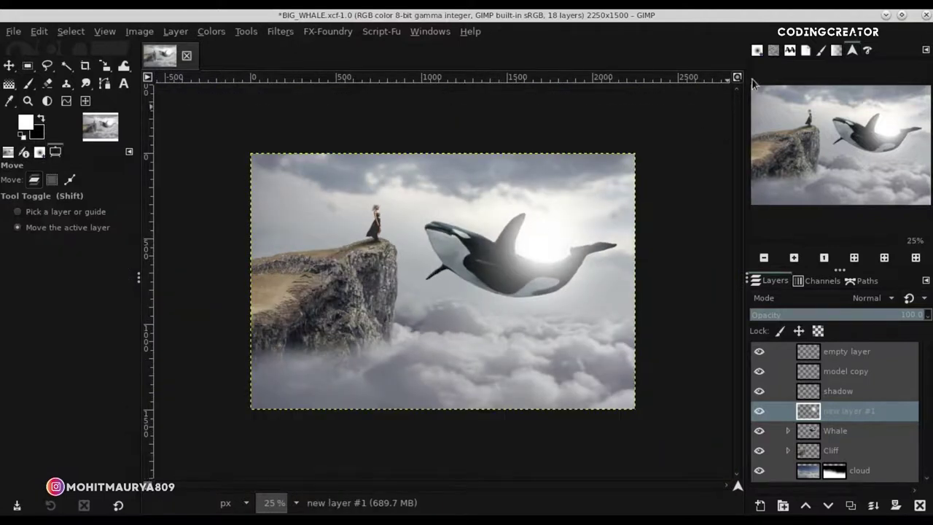
key("grave")
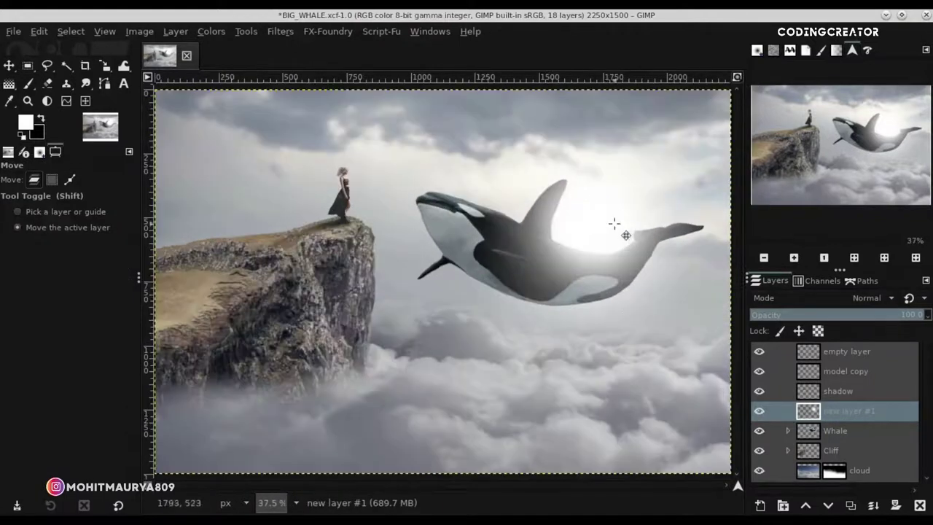
left_click(799, 351)
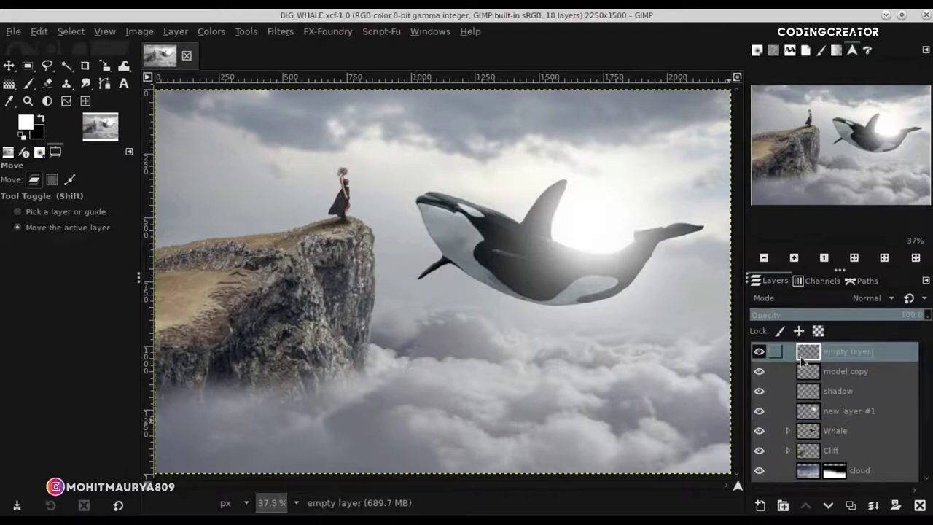
left_click(809, 410)
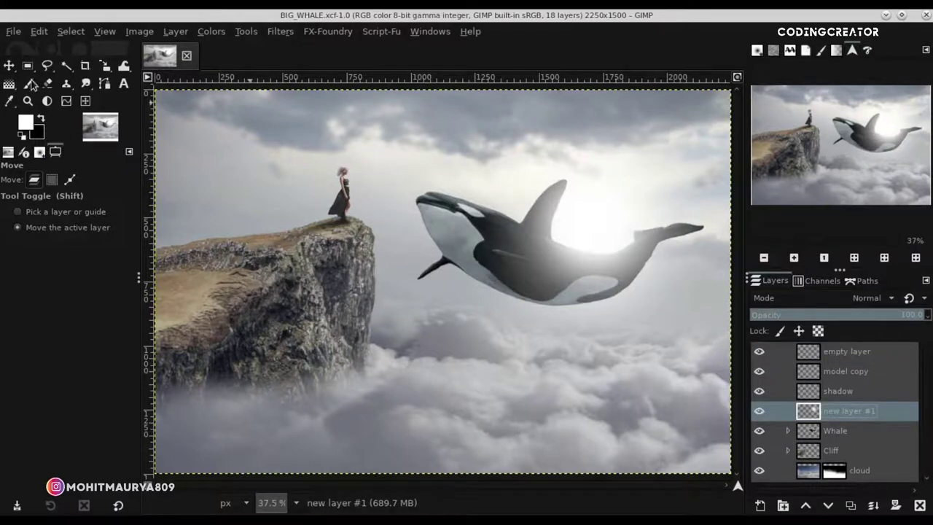
left_click(31, 84)
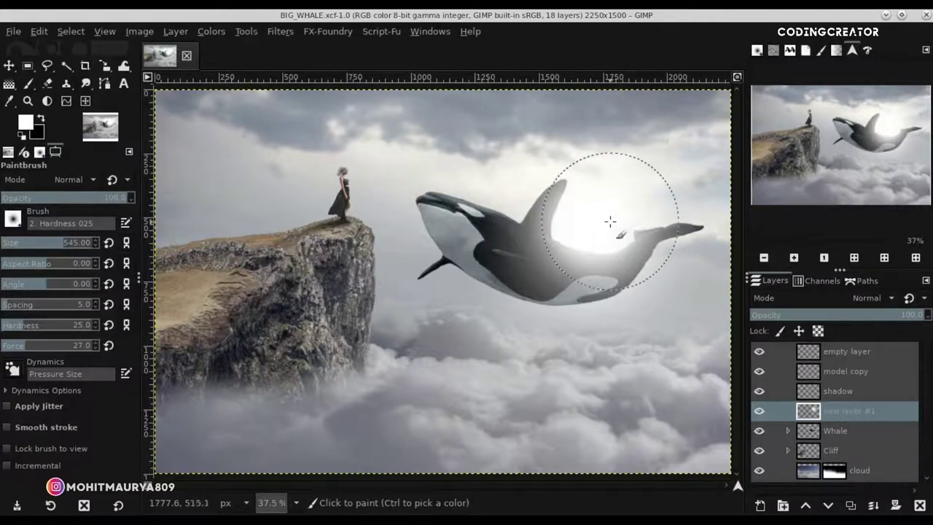
mouse_move(604, 222)
left_mouse_down()
mouse_move(633, 221)
mouse_move(599, 218)
mouse_move(587, 191)
mouse_move(551, 218)
mouse_move(621, 221)
left_mouse_up()
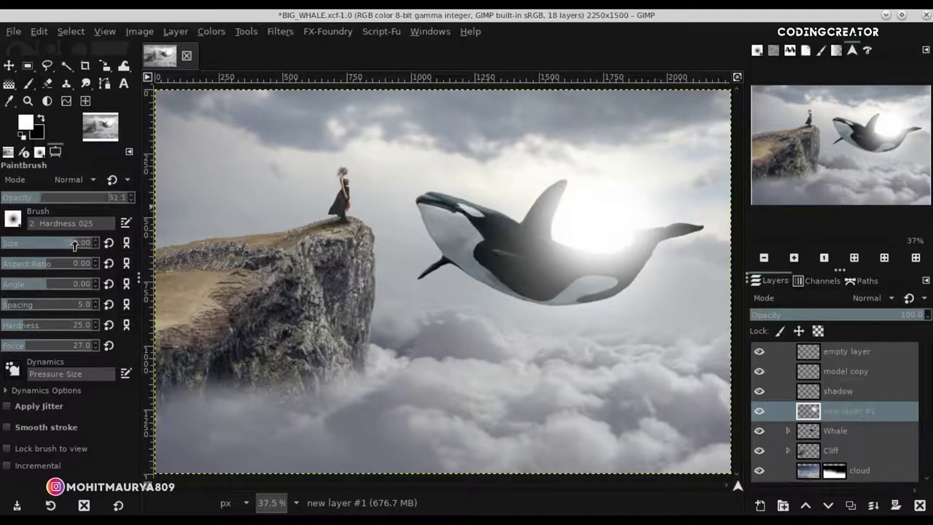
mouse_move(567, 225)
left_mouse_down()
mouse_move(624, 223)
mouse_move(586, 221)
left_mouse_up()
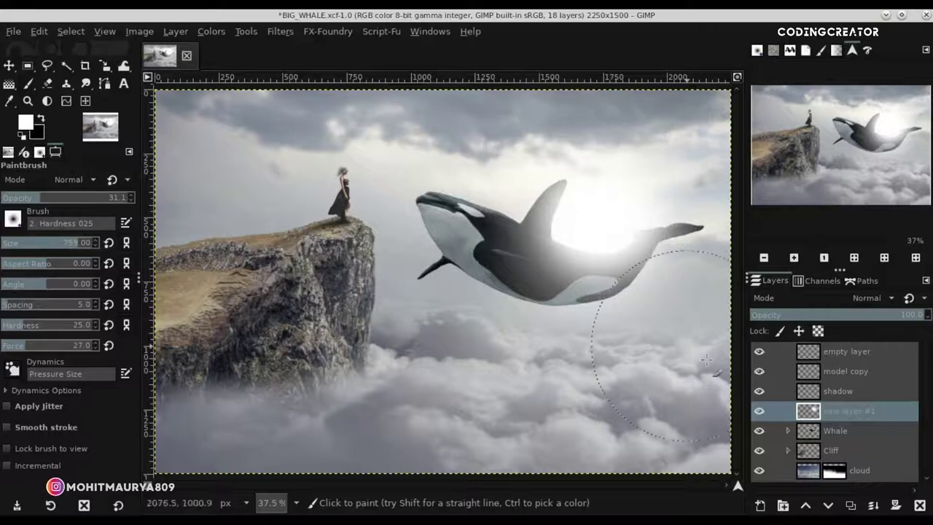
- Toggle the glow layer's visibility on and off to compare
scroll(928, 467, "down", 3)
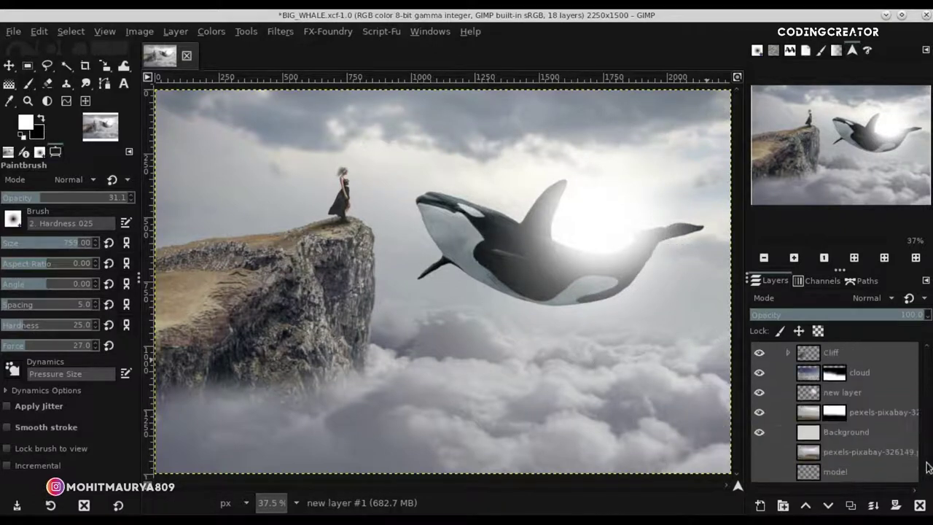
left_click(759, 392)
scroll(926, 430, "up", 3)
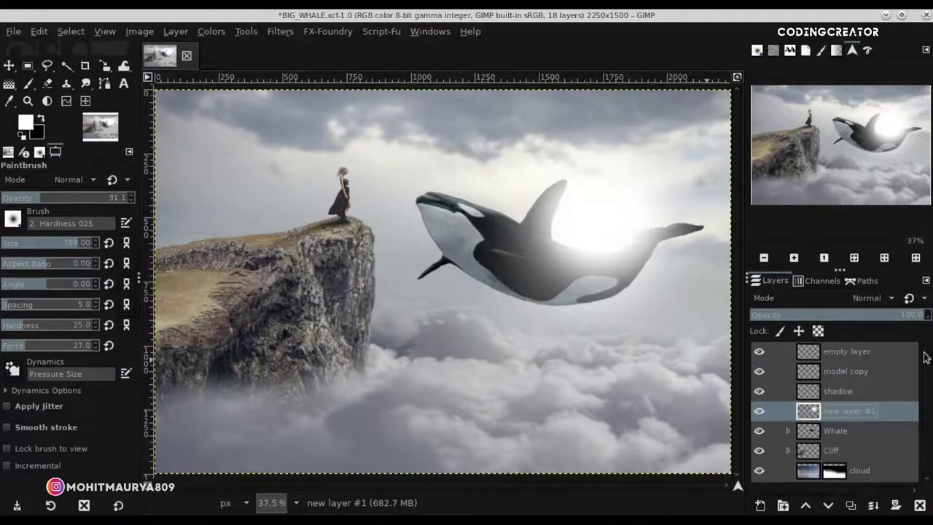
left_click(757, 414)
left_click(757, 415)
left_click(4, 69)
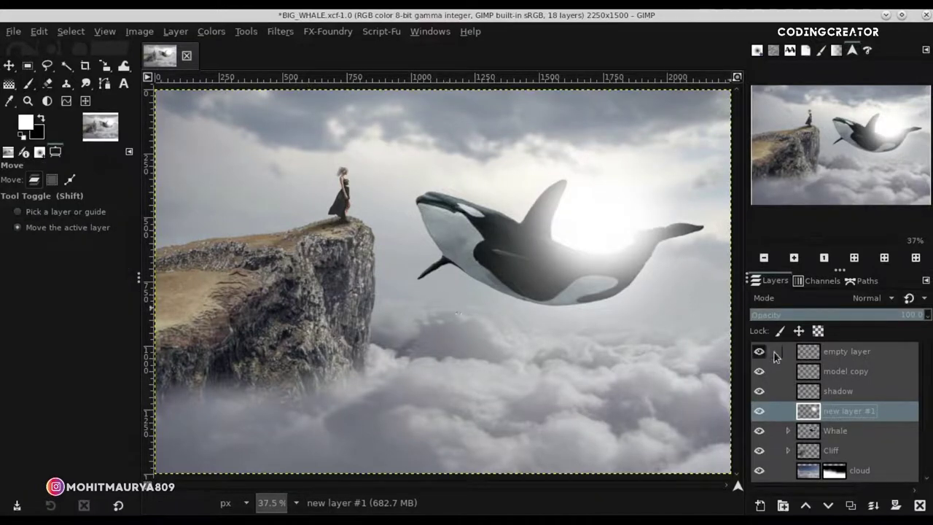
- Create new layer #2 above model copy and fill it with black
left_click(805, 391)
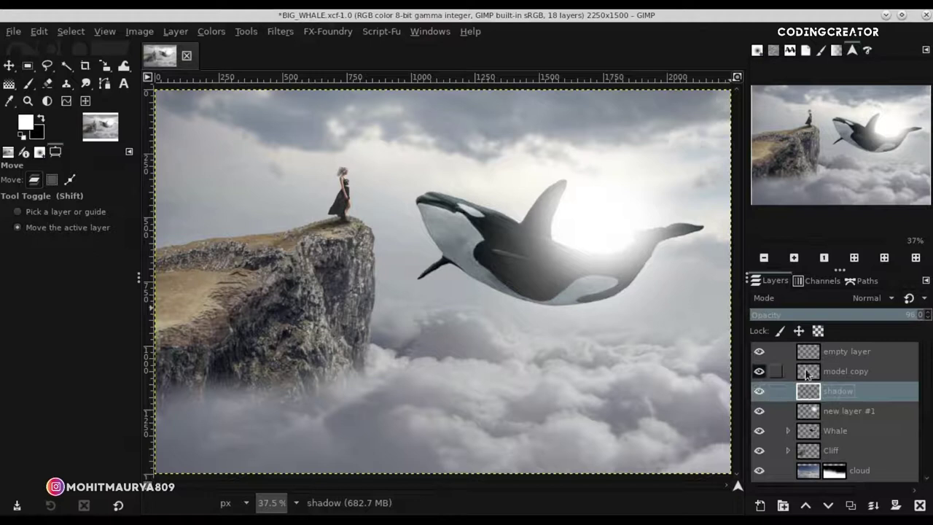
left_click(805, 372)
left_click(759, 505)
left_click(830, 502)
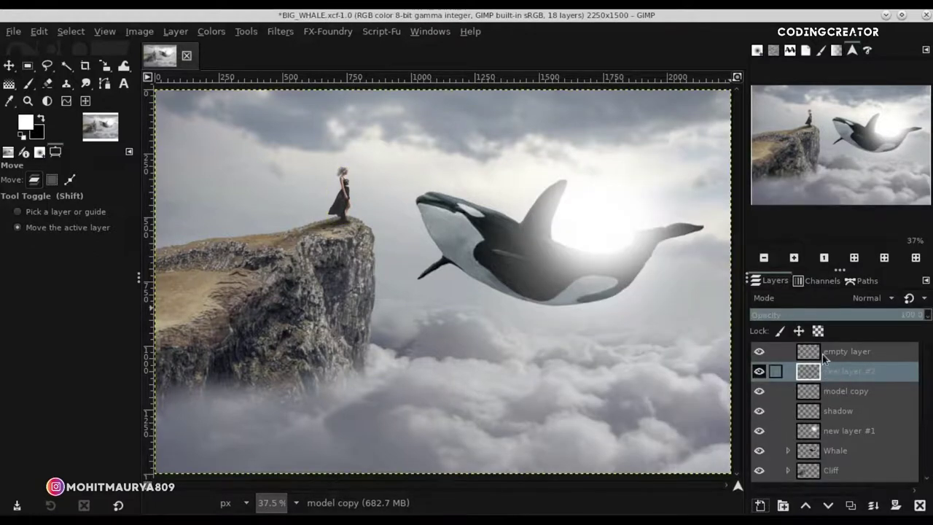
left_click(39, 31)
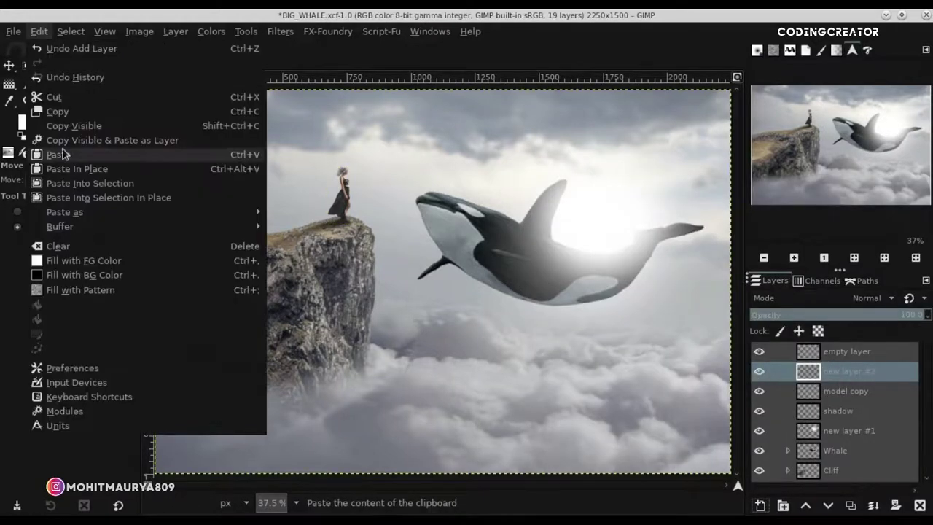
left_click(66, 270)
mouse_move(833, 320)
left_mouse_down()
mouse_move(797, 320)
mouse_move(830, 319)
left_mouse_up()
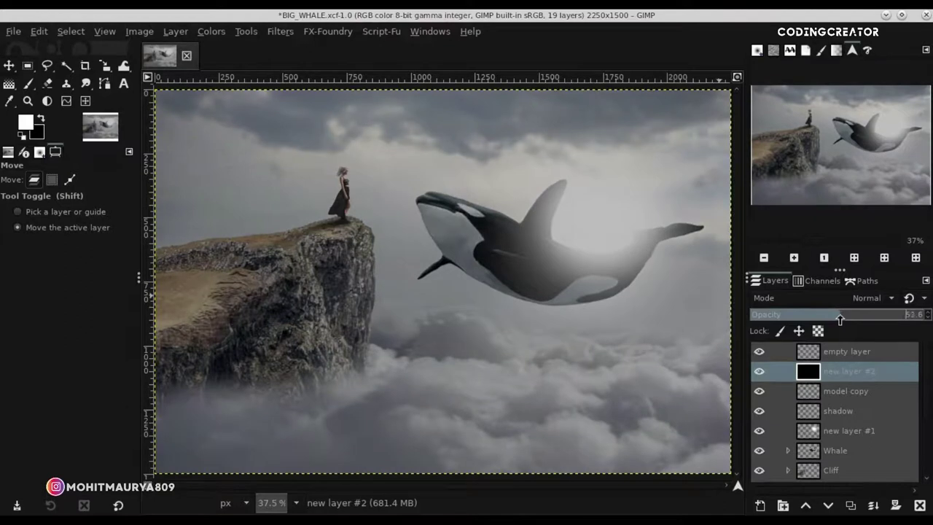
- Add a white layer mask to new layer #2, save, and set opacity to 75.1
left_click(896, 505)
left_click(831, 497)
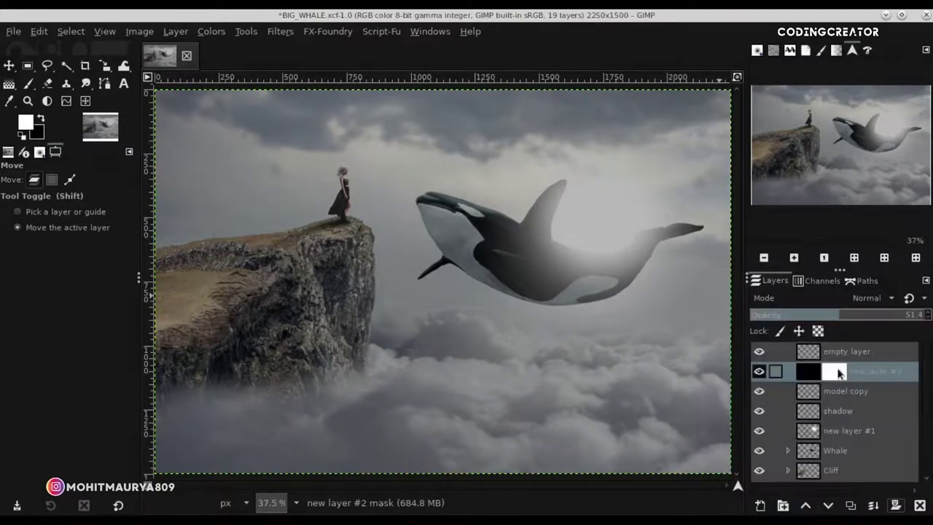
key("ctrl+s")
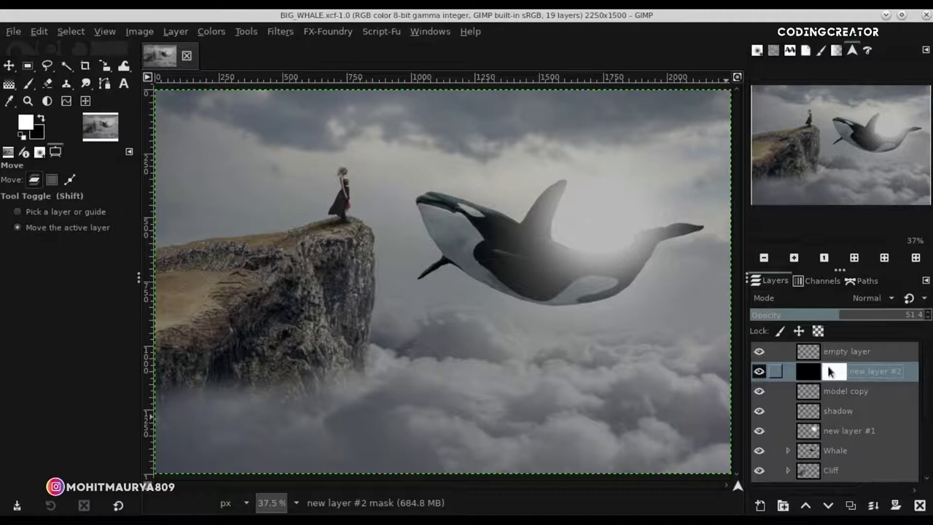
left_click(805, 374)
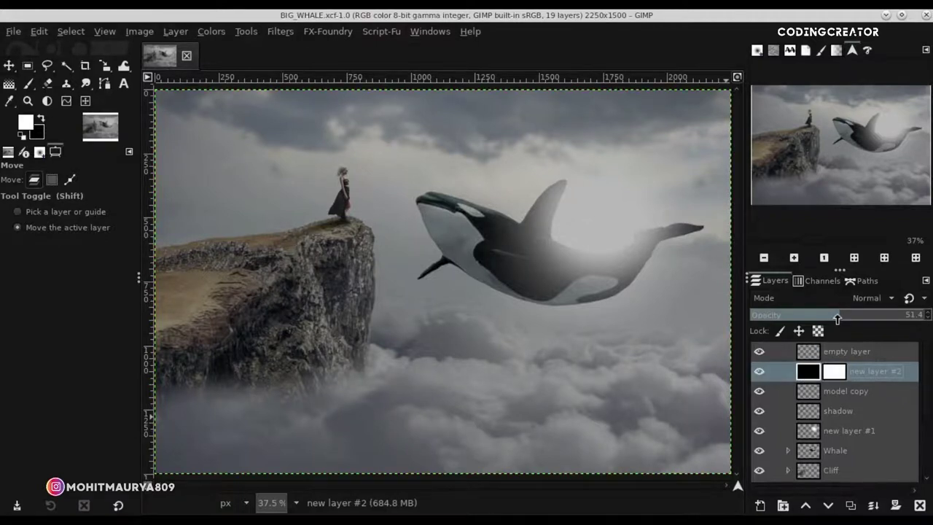
left_click_drag(851, 318, 879, 317)
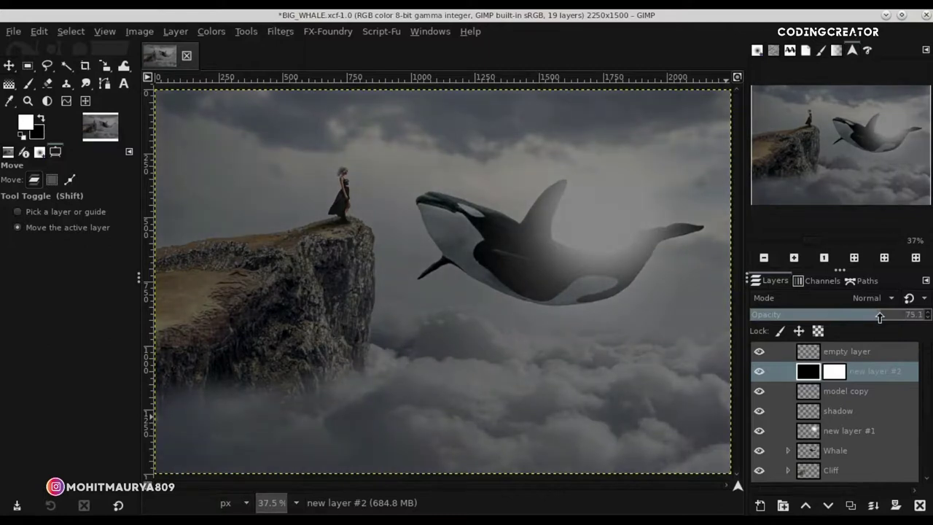
left_click(836, 371)
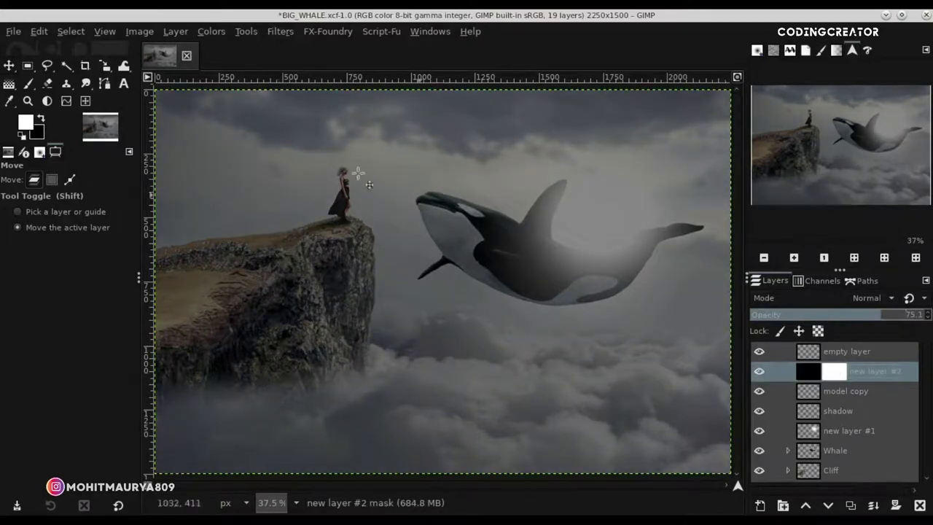
- Paint the mask black at full opacity to clear darkening around the orca and girl
left_click(29, 85)
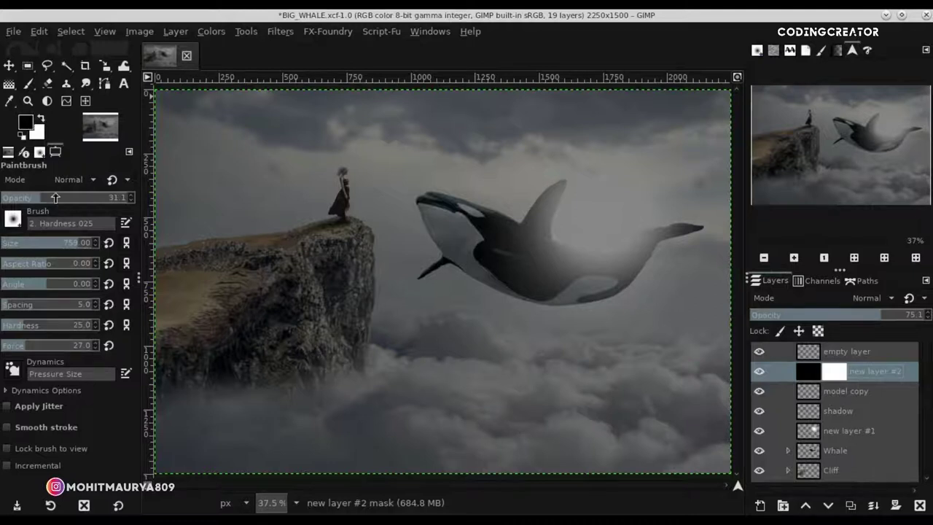
left_click_drag(55, 198, 144, 198)
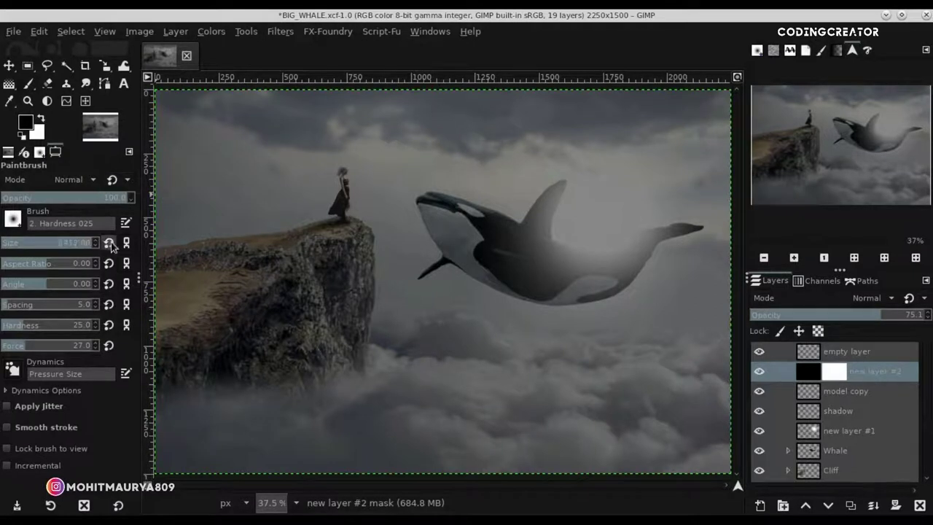
left_click(522, 217)
key("minus")
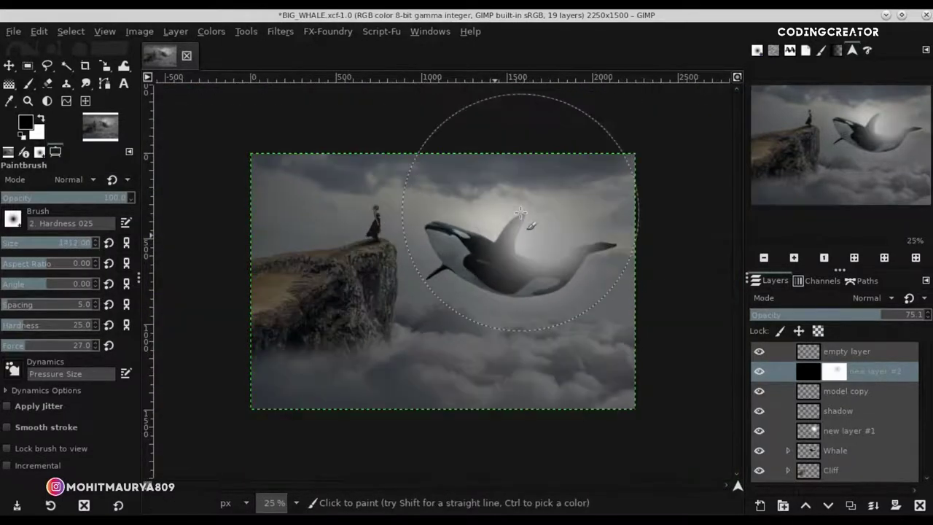
left_click(430, 188)
left_click(488, 200)
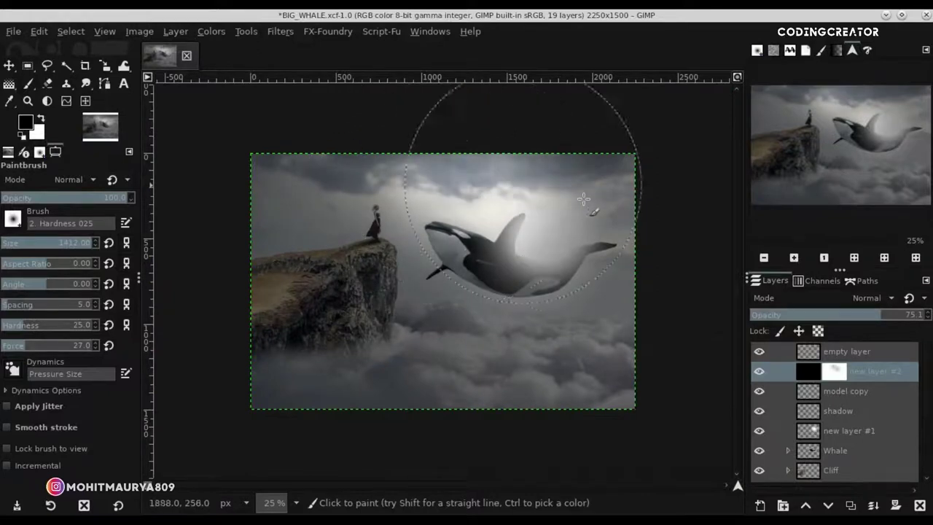
left_click(584, 198)
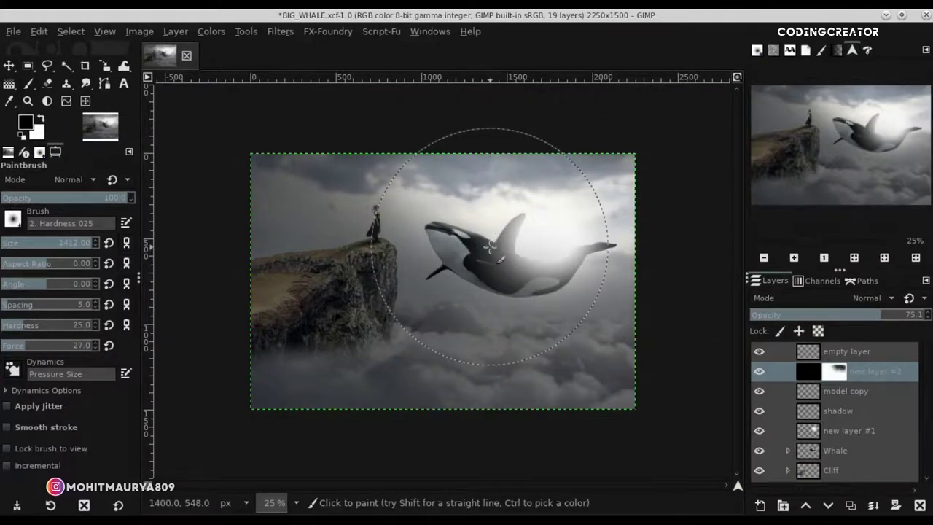
mouse_move(406, 192)
left_mouse_down()
mouse_move(312, 186)
mouse_move(331, 255)
left_mouse_up()
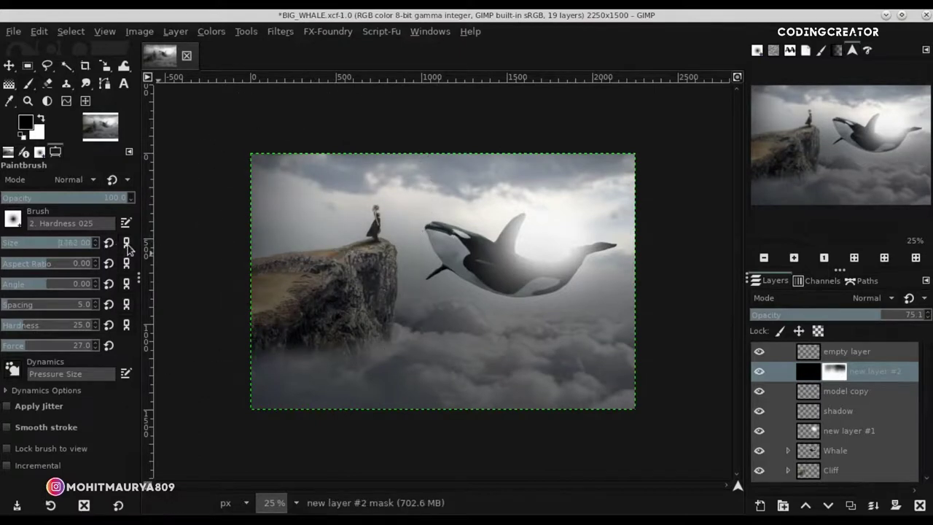
- Clear darkening over the clouds below the orca with a larger brush, comparing via visibility
left_click_drag(430, 247, 625, 267)
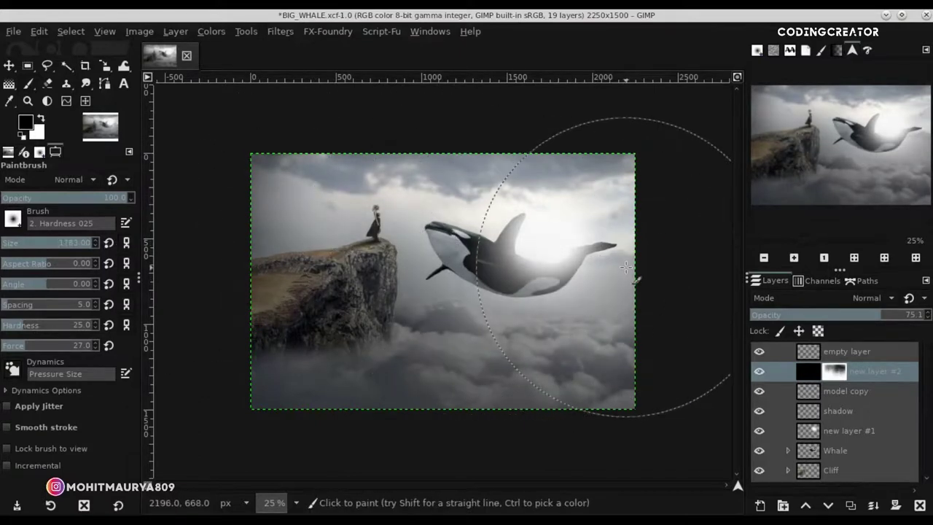
left_click(440, 275)
mouse_move(311, 216)
left_mouse_down()
mouse_move(591, 315)
mouse_move(625, 316)
left_mouse_up()
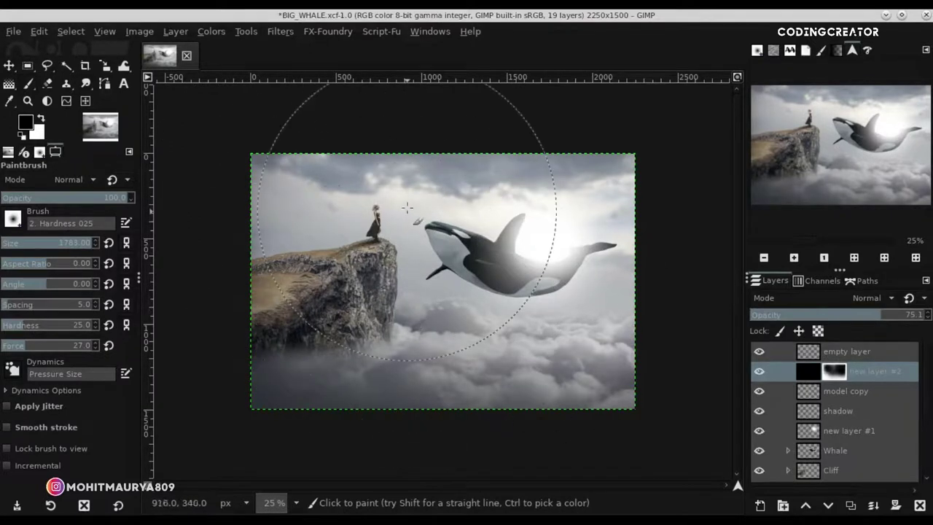
left_click(759, 371)
left_click(758, 370)
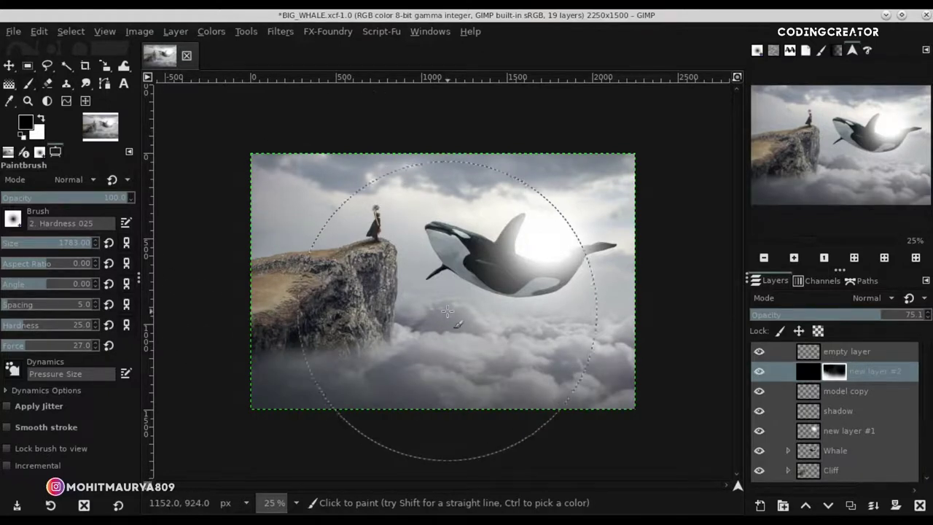
left_click(524, 348)
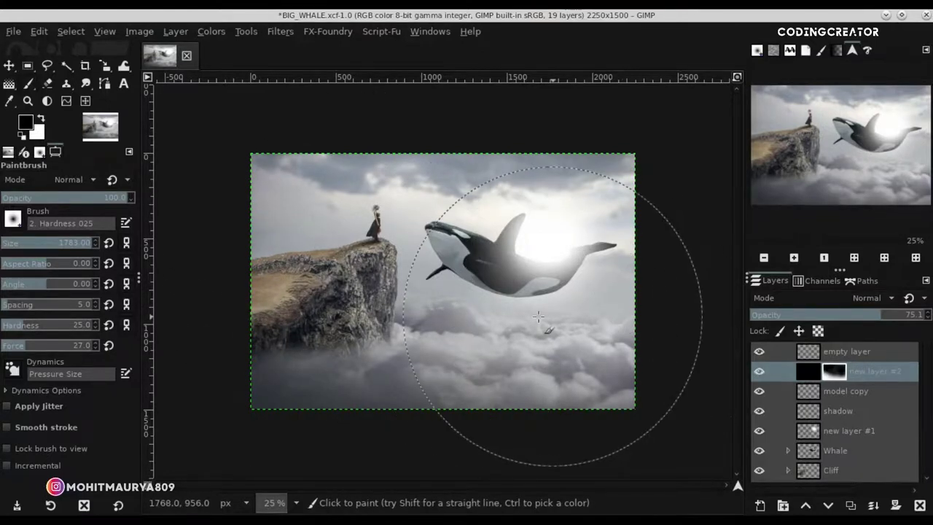
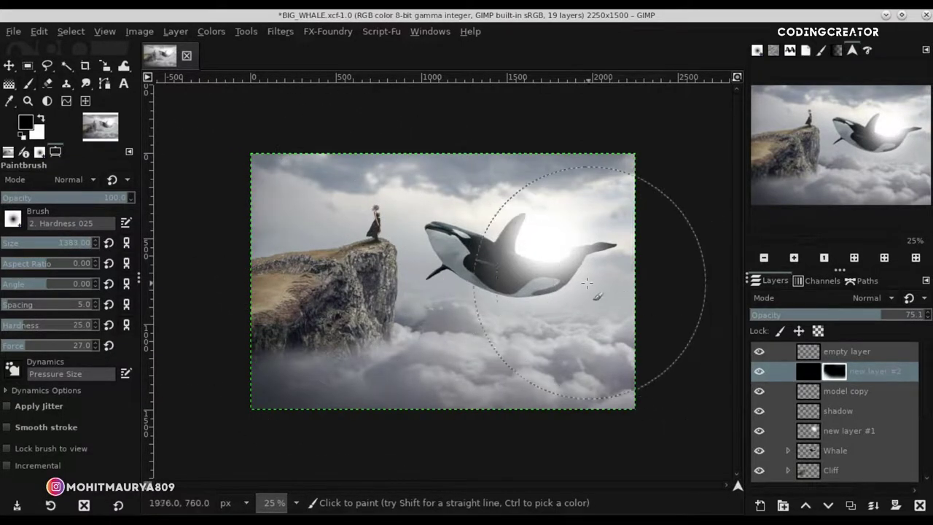
- Select the Move tool and toggle new layer #2's visibility to compare the look
left_click(8, 66)
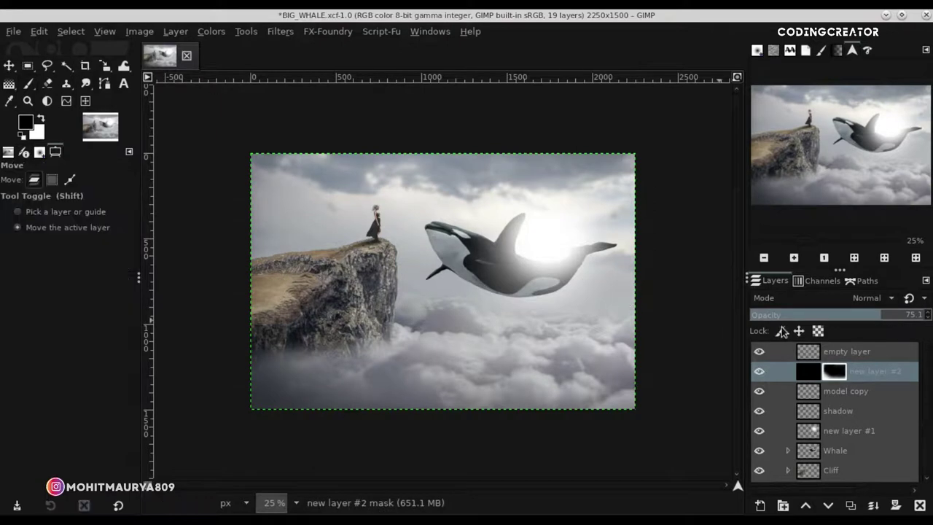
left_click(759, 372)
left_click(759, 372)
left_click(759, 371)
left_click(759, 372)
- Make the empty layer active and zoom the view to 37.5%
left_click(808, 353)
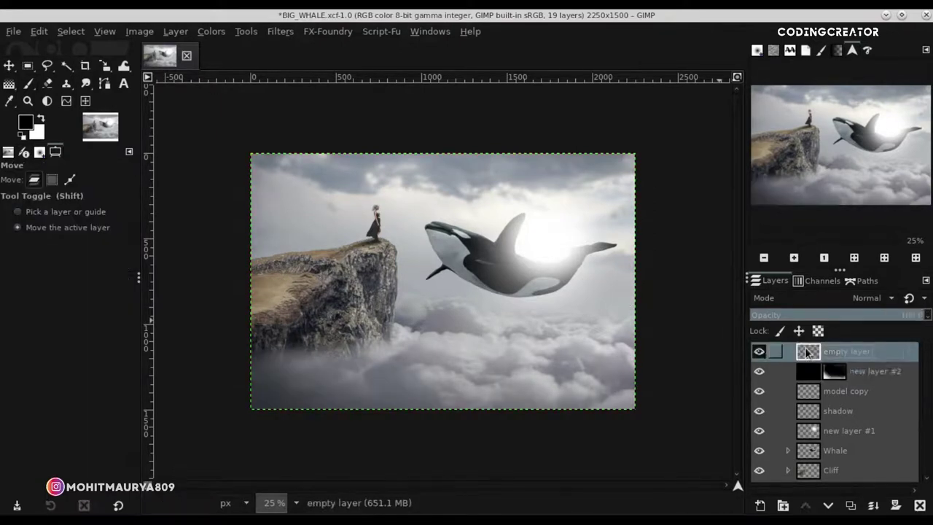
left_click(737, 78)
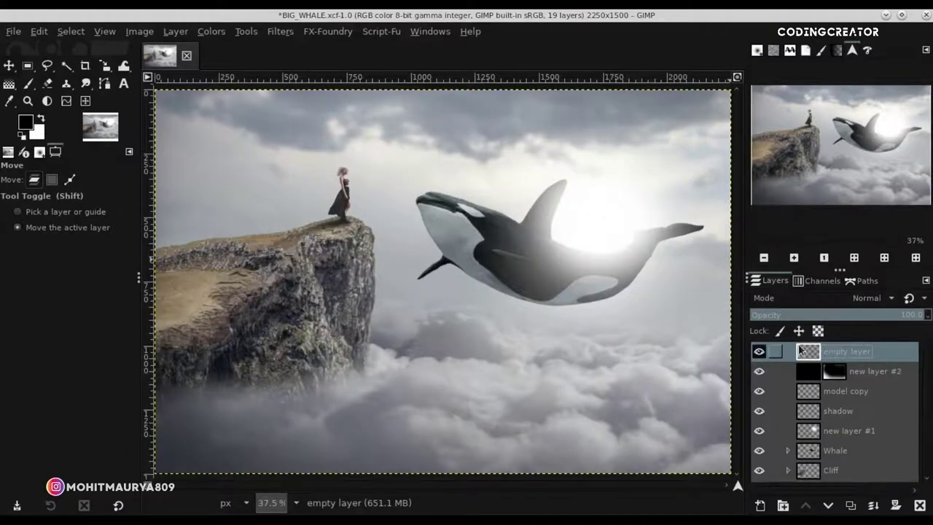
left_click(13, 32)
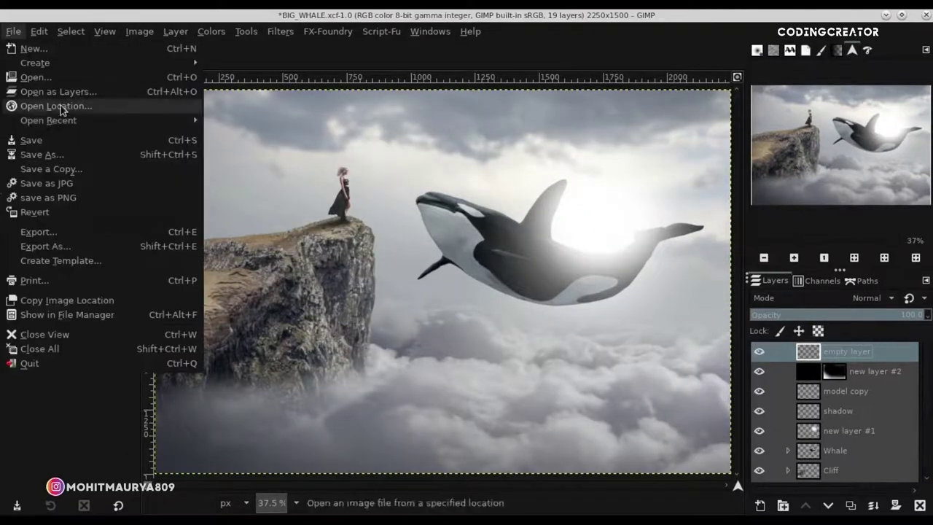
- Open the eagle PNG as a new layer and flip it horizontally
left_click(190, 94)
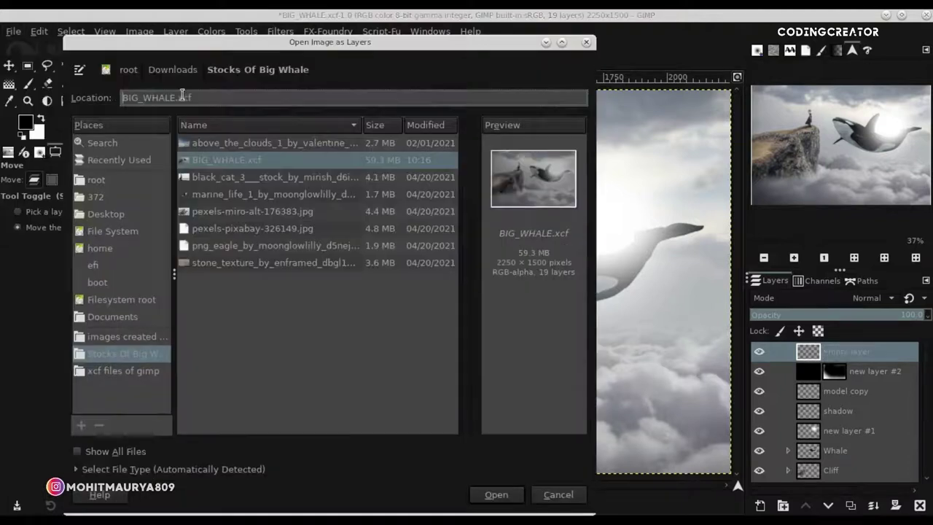
left_click(234, 245)
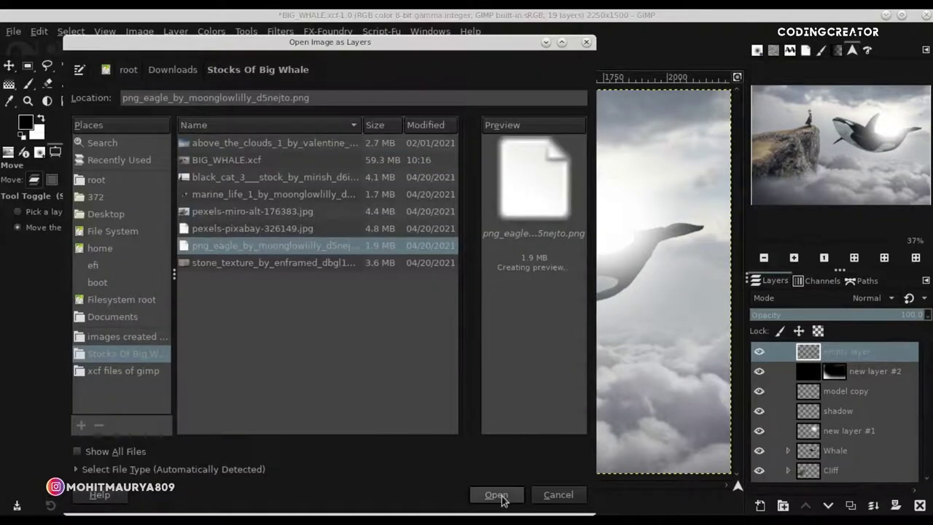
left_click(502, 497)
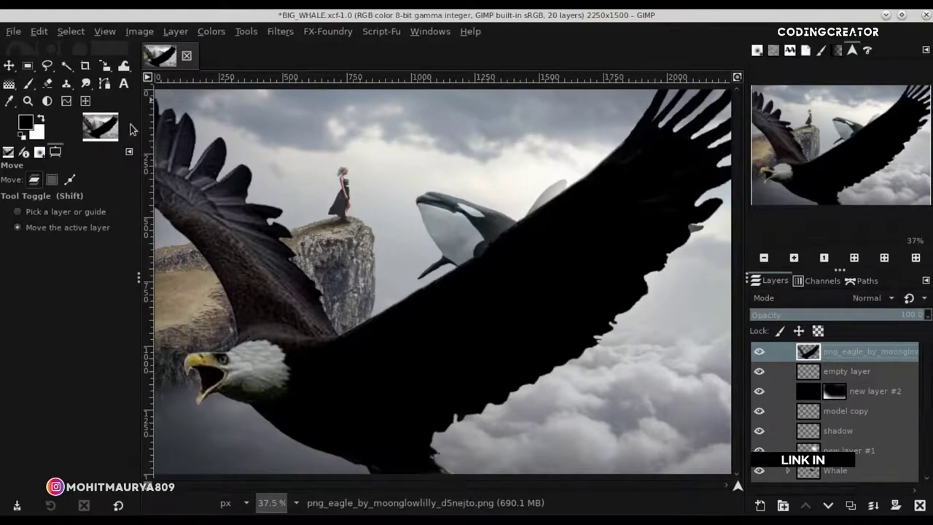
left_click_drag(113, 71, 149, 121)
left_click(283, 235)
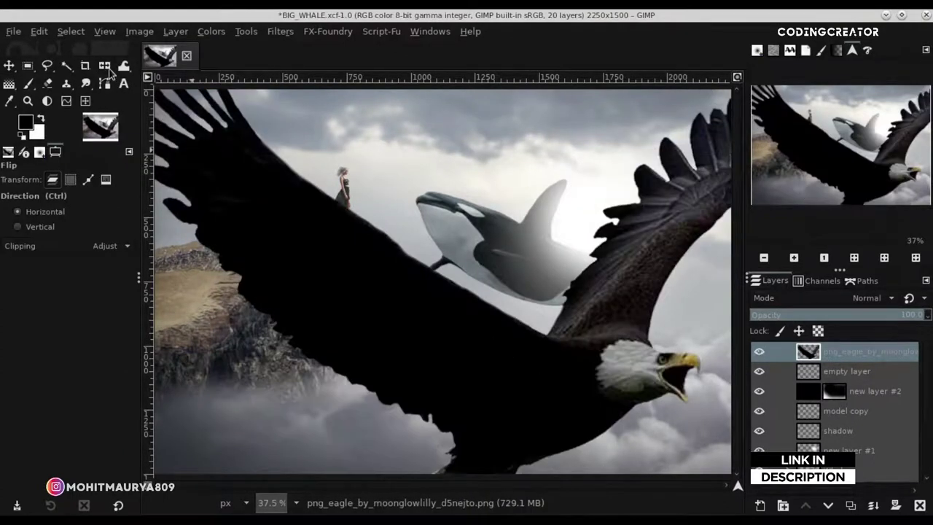
- Scale the eagle to 199×145 and place it just above the girl
left_click_drag(104, 65, 168, 93)
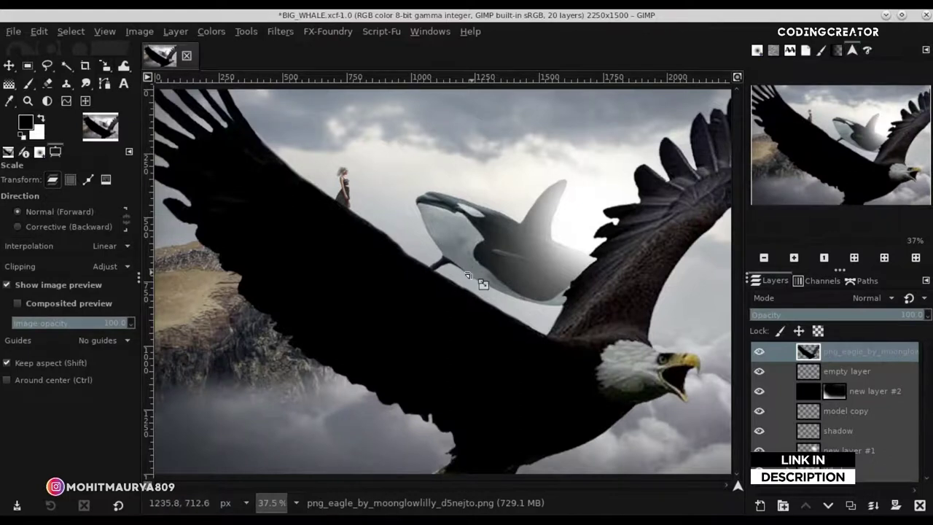
left_click(499, 237)
mouse_move(368, 161)
left_mouse_down()
mouse_move(377, 213)
mouse_move(437, 268)
mouse_move(303, 167)
left_mouse_up()
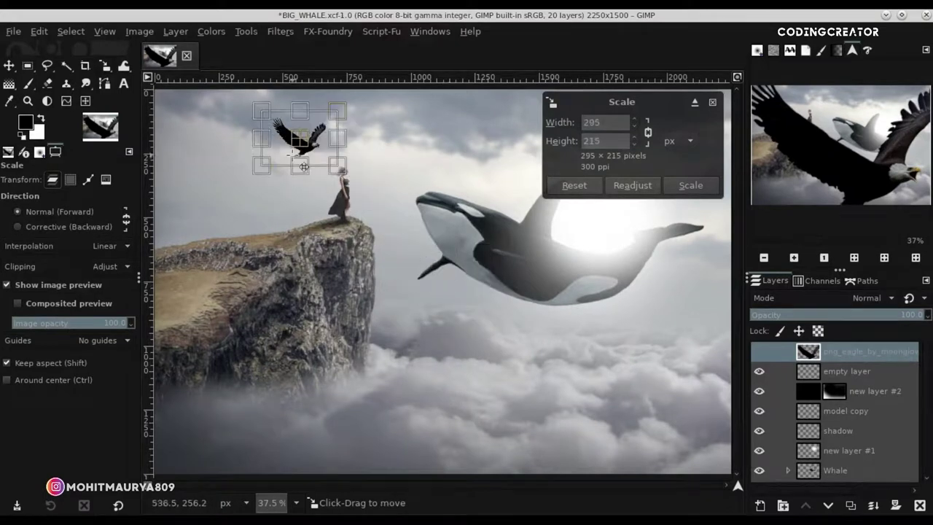
left_click_drag(329, 119, 310, 161)
left_click(703, 186)
key("m")
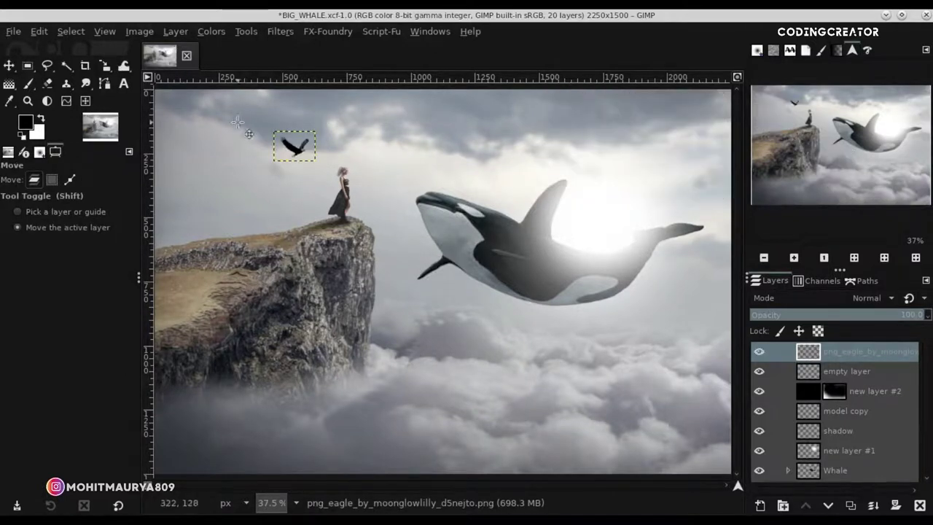
left_click_drag(304, 155, 309, 156)
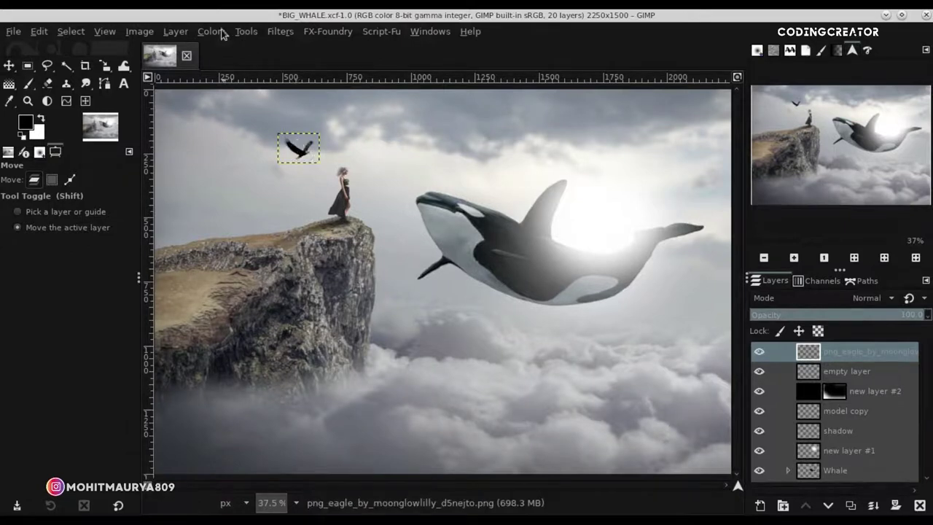
left_click(217, 31)
- Lighten the eagle with Levels: white input 230, output black 40
left_click(242, 169)
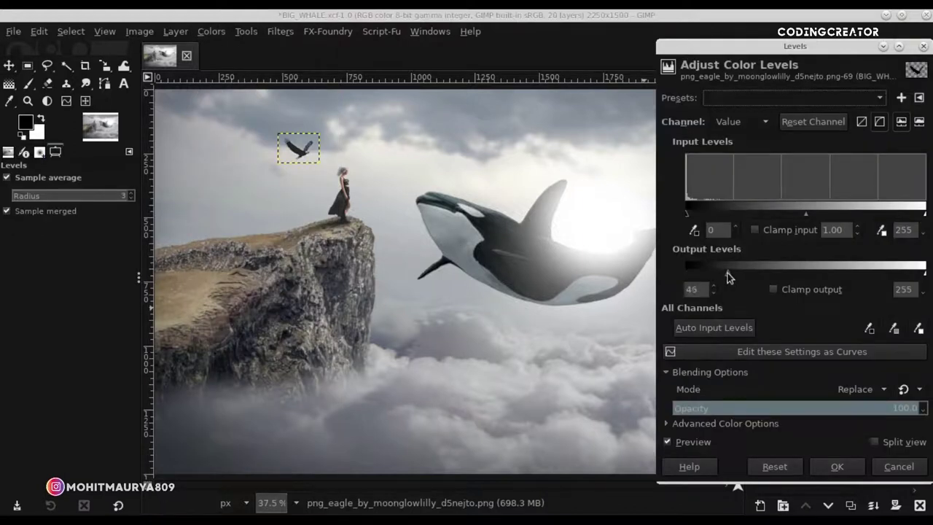
left_click_drag(904, 212, 854, 211)
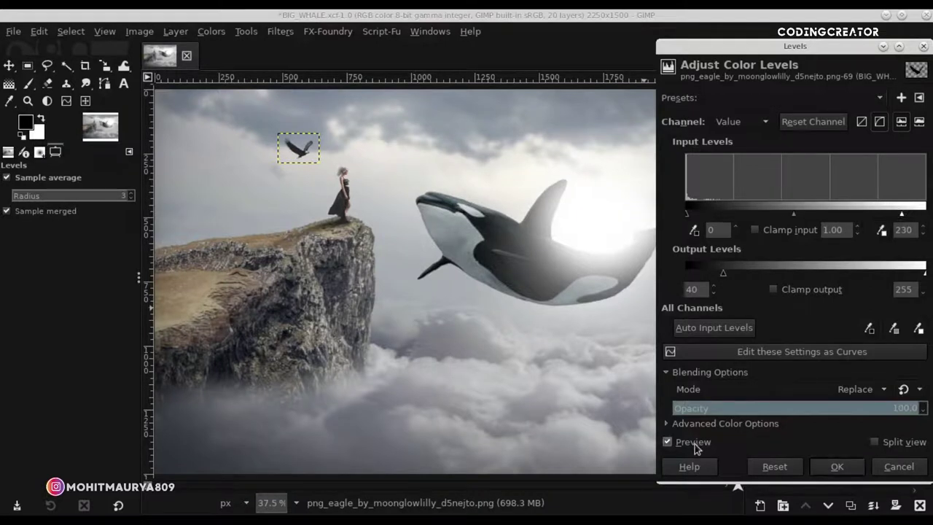
left_click(837, 466)
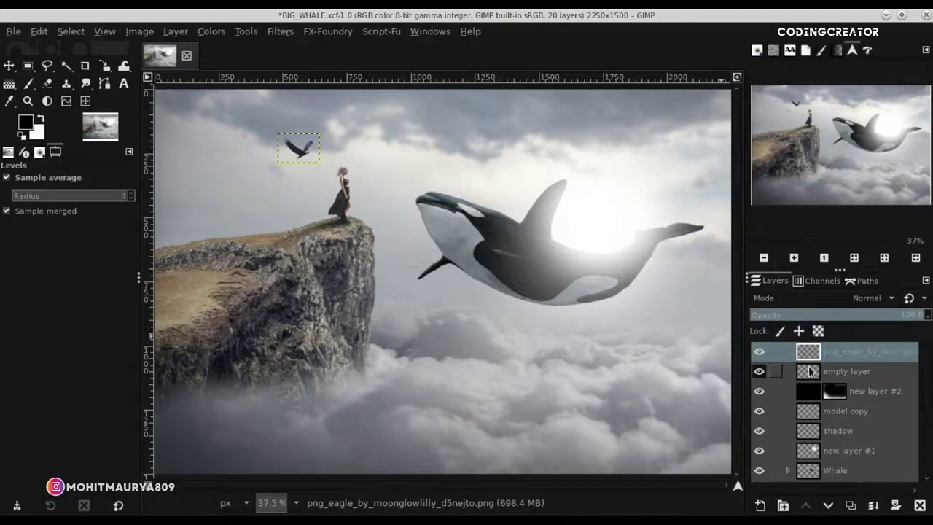
left_click(810, 371)
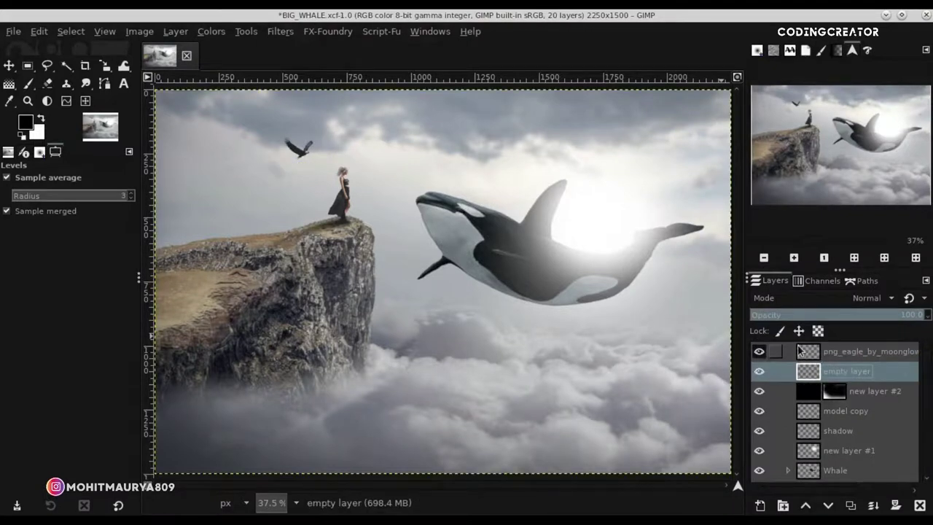
left_click(799, 350)
- Lower the whale glow layer (new layer #1) opacity to about 80.6
left_click(814, 451)
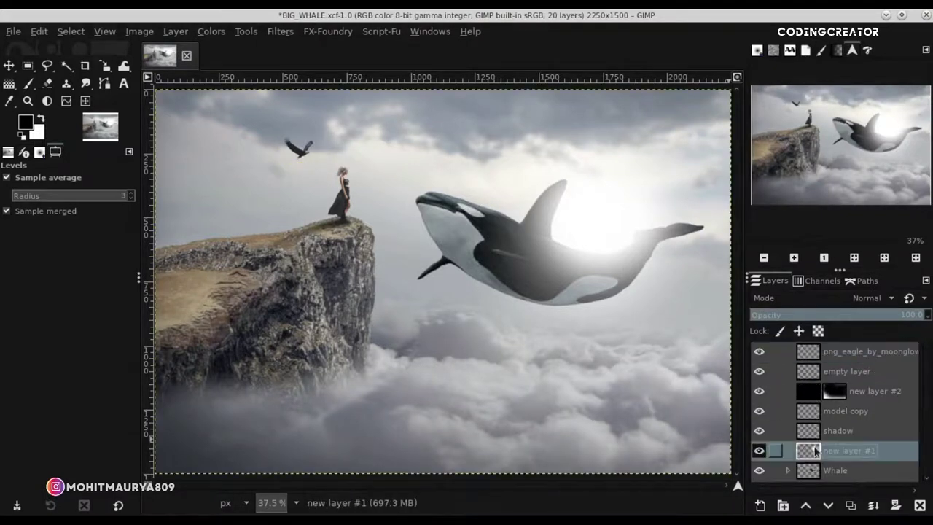
left_click(758, 451)
left_click(759, 451)
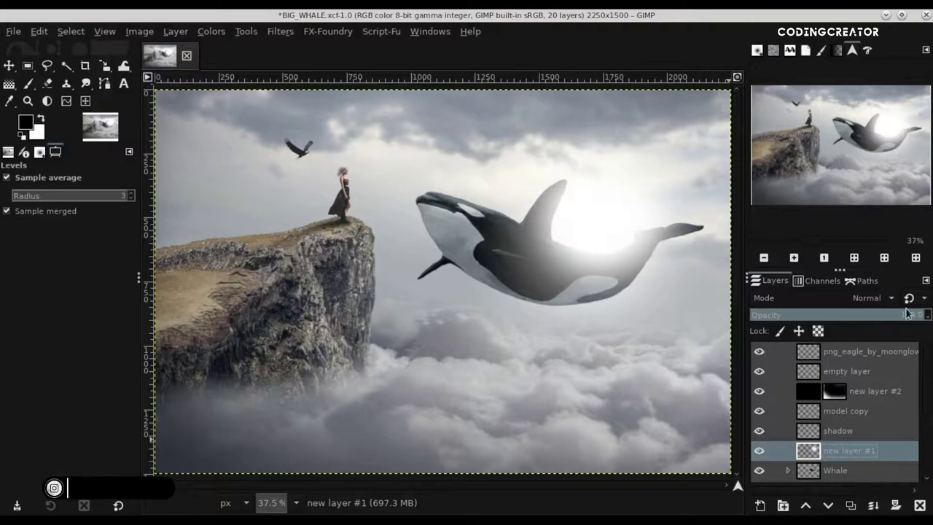
left_click_drag(907, 312, 897, 319)
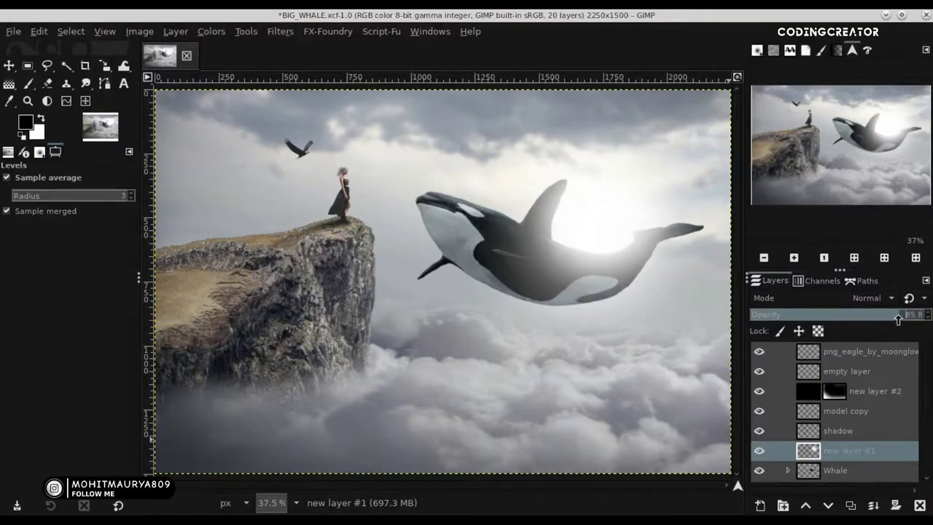
left_click(758, 451)
left_click(759, 451)
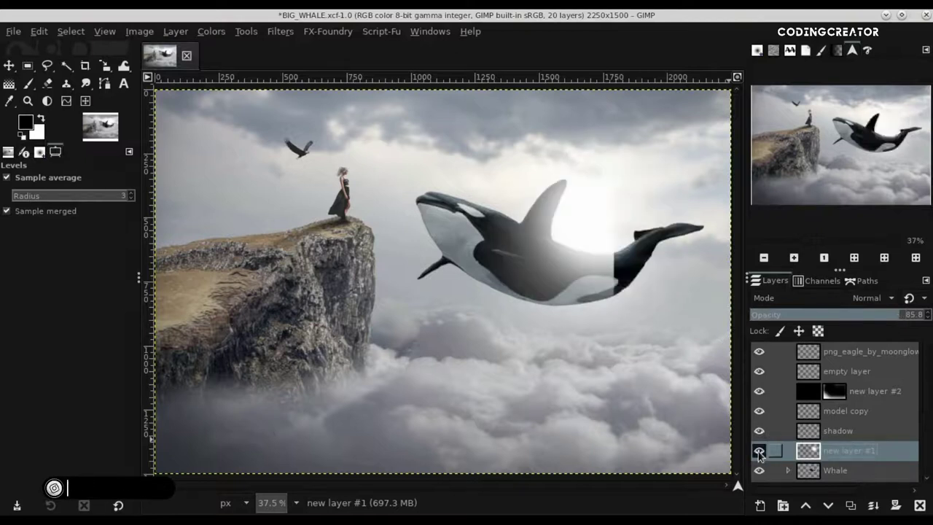
left_click(888, 323)
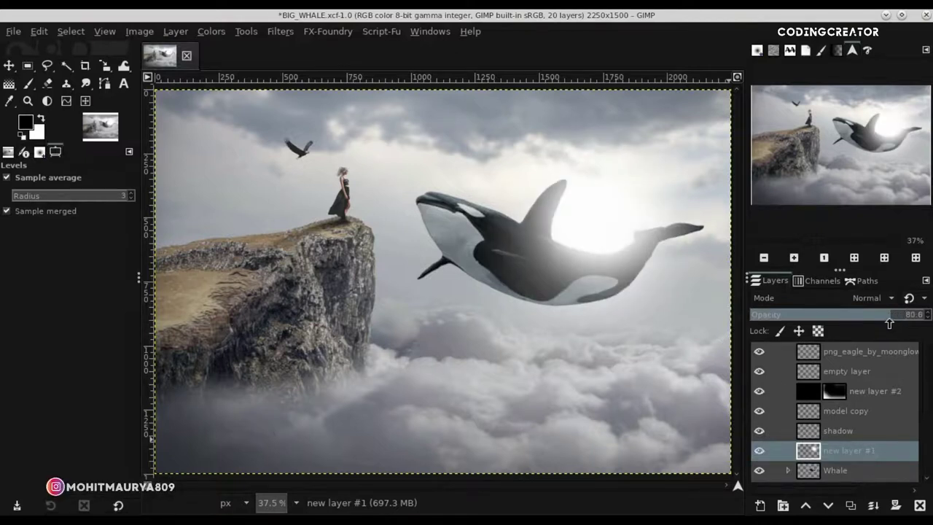
left_click(758, 451)
left_click(758, 451)
left_click(803, 354)
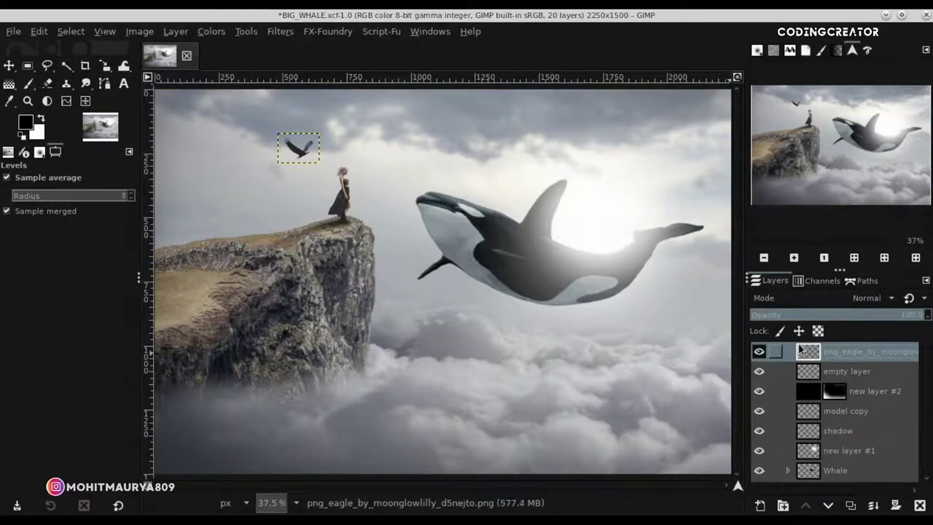
- Create a merged Visible layer and a new empty layer #3
right_click(822, 354)
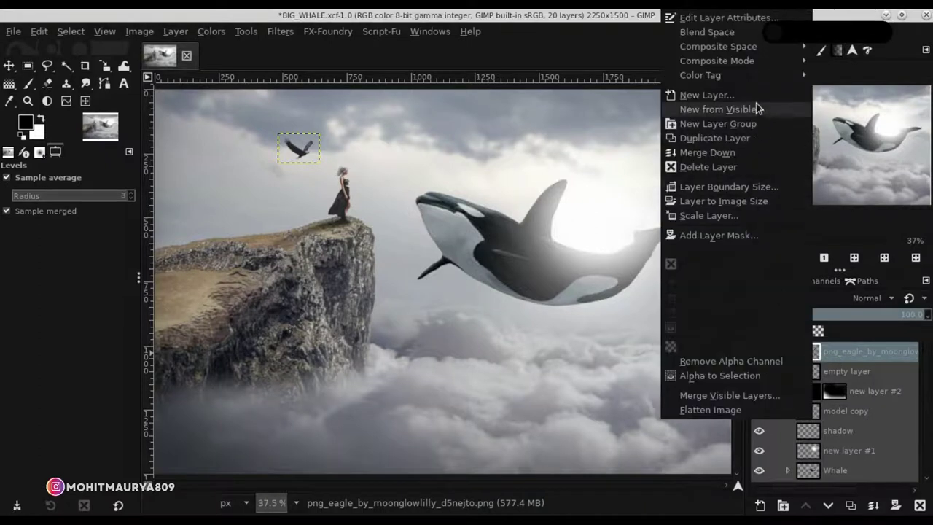
left_click(756, 108)
left_click(760, 503)
left_click(835, 499)
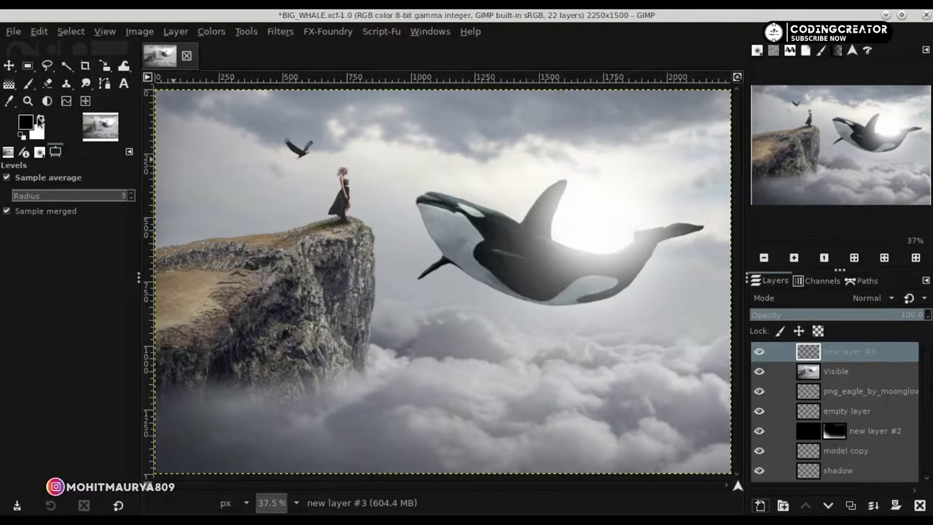
- Fill new layer #3 with beige ccc2b2 and set its mode to Soft light
left_click(27, 125)
left_click(760, 372)
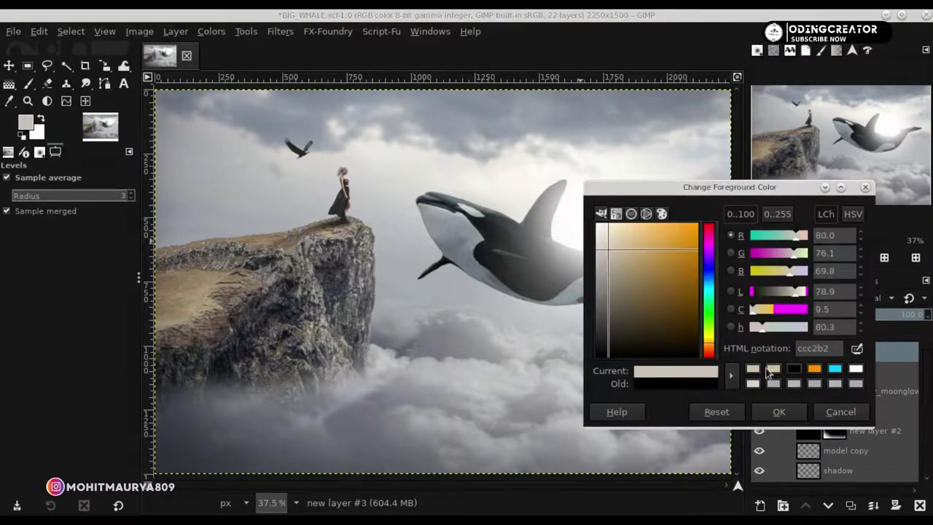
left_click(778, 412)
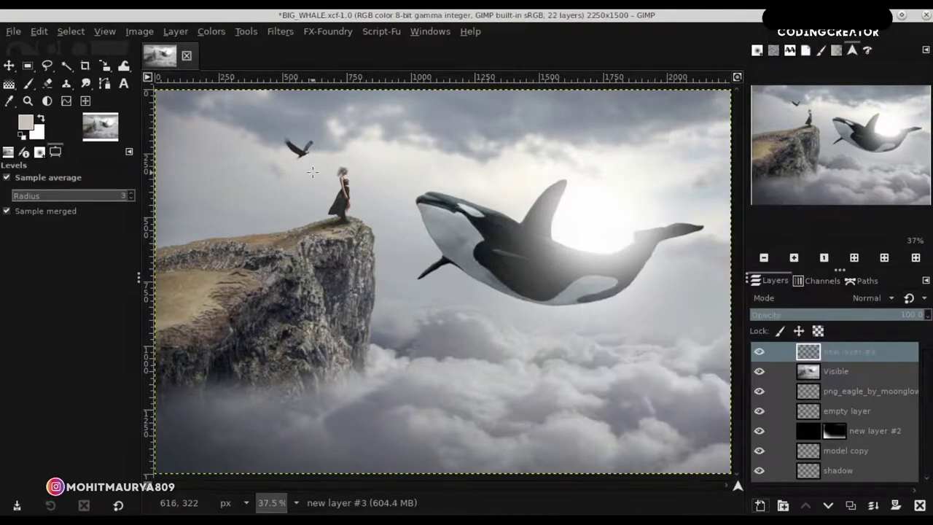
left_click(40, 32)
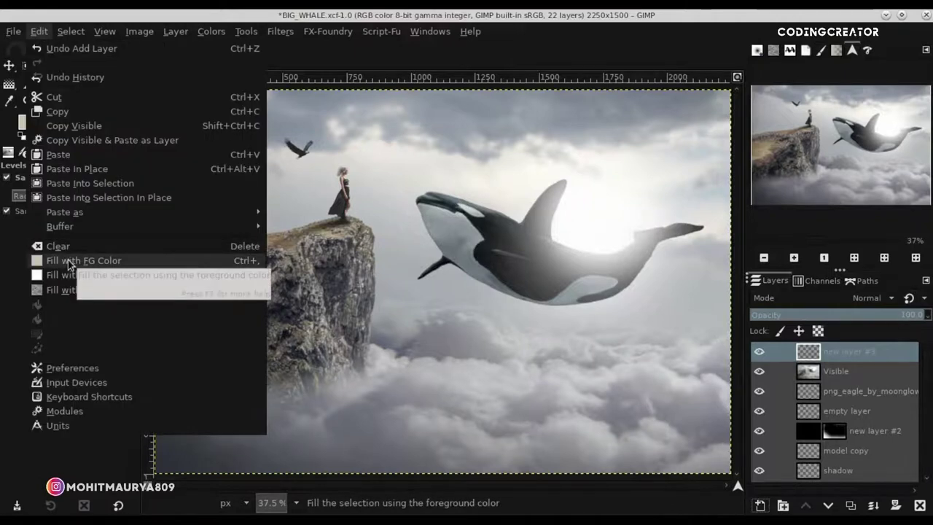
left_click(68, 260)
left_click(864, 298)
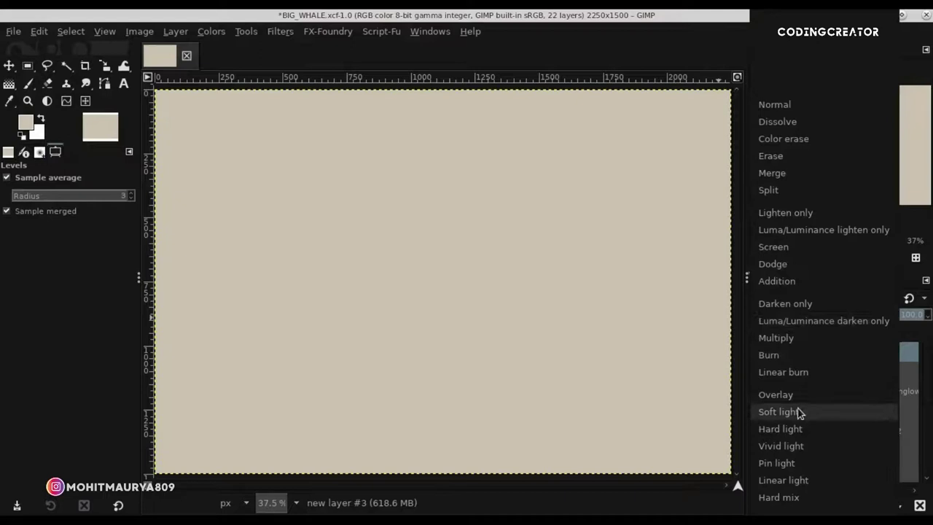
left_click(778, 412)
left_click(807, 371)
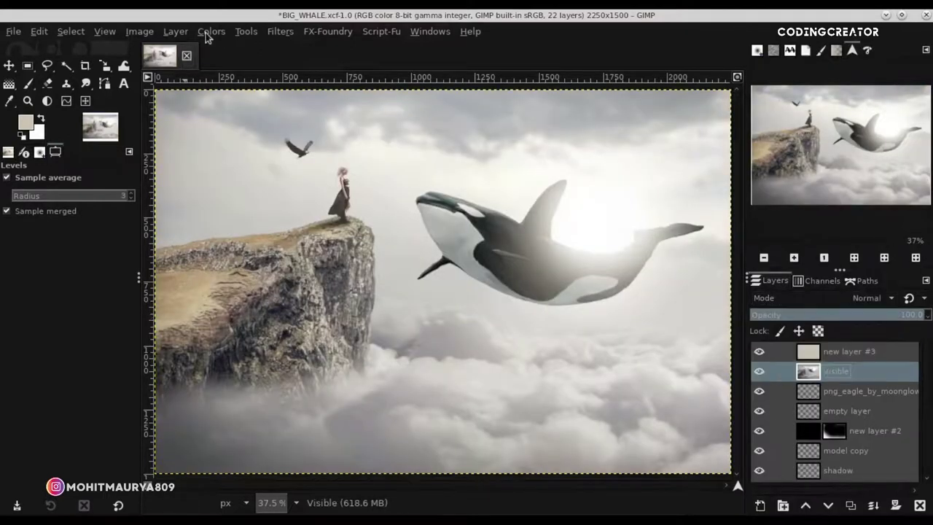
left_click(211, 32)
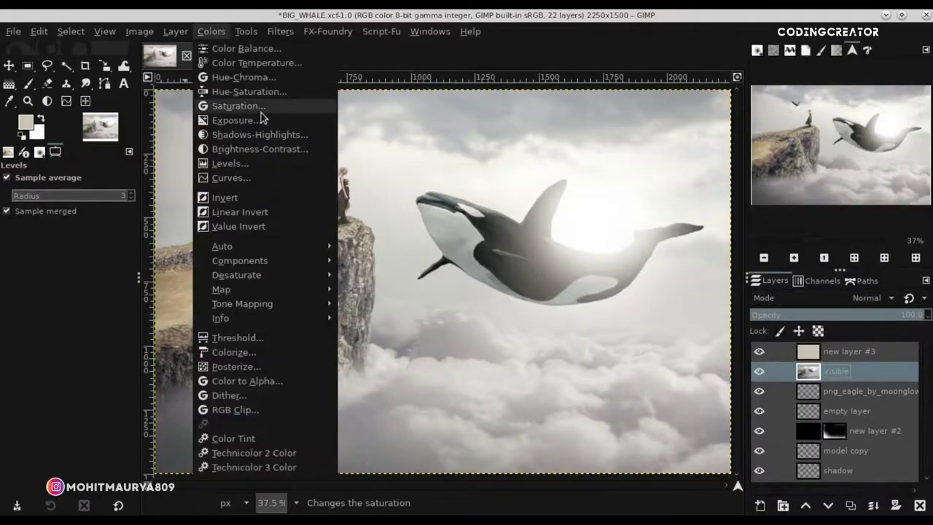
- Fully desaturate the Visible layer with Saturation scale 0
left_click(236, 107)
left_click_drag(773, 127, 689, 127)
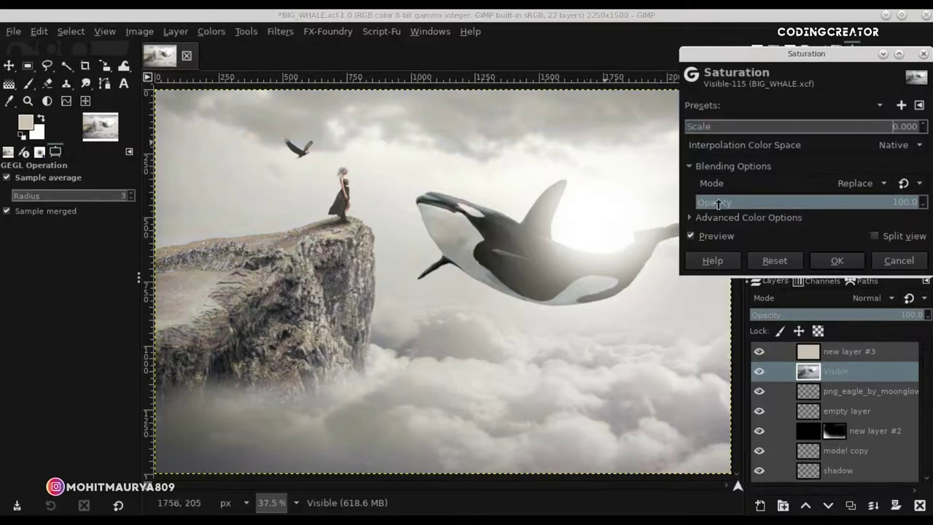
left_click(836, 260)
- Darken the Visible layer with Brightness -92 and Contrast 11
left_click(211, 32)
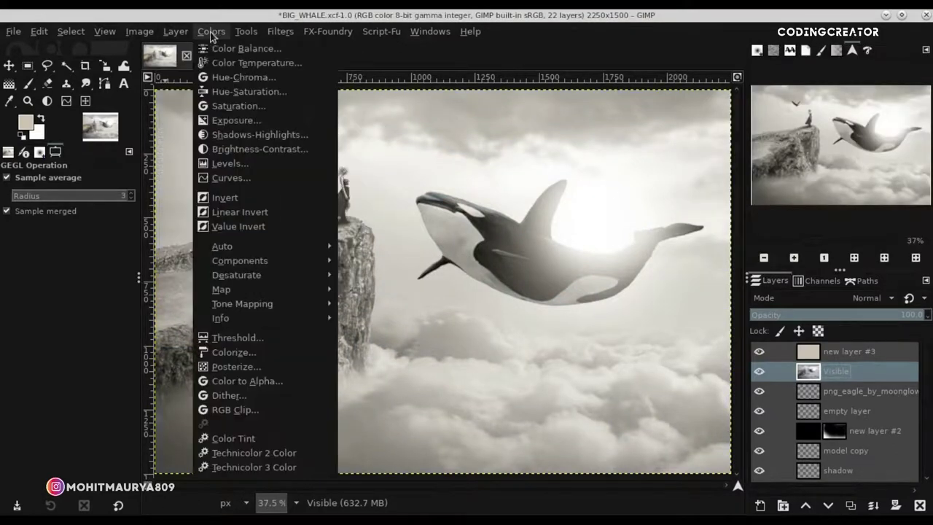
left_click(251, 148)
left_click_drag(793, 171, 702, 178)
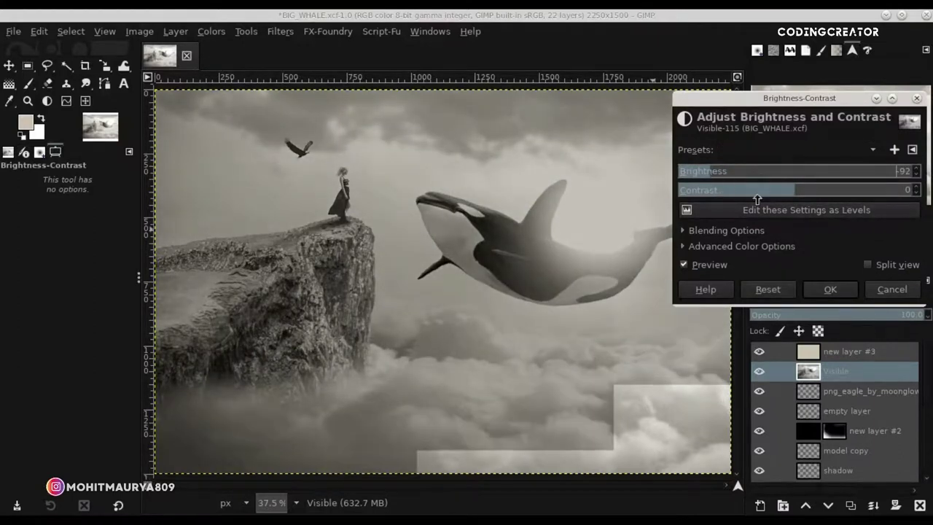
left_click_drag(793, 195, 803, 195)
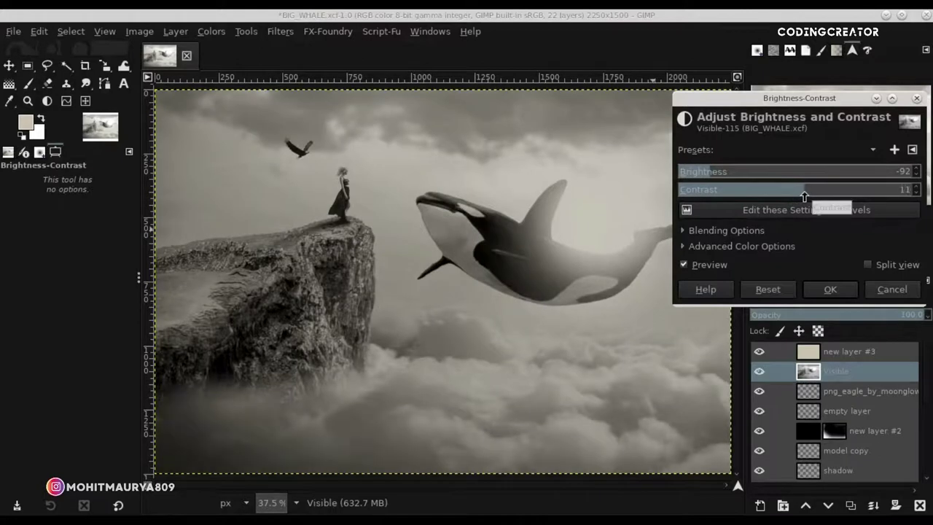
double_click(695, 266)
left_click(828, 289)
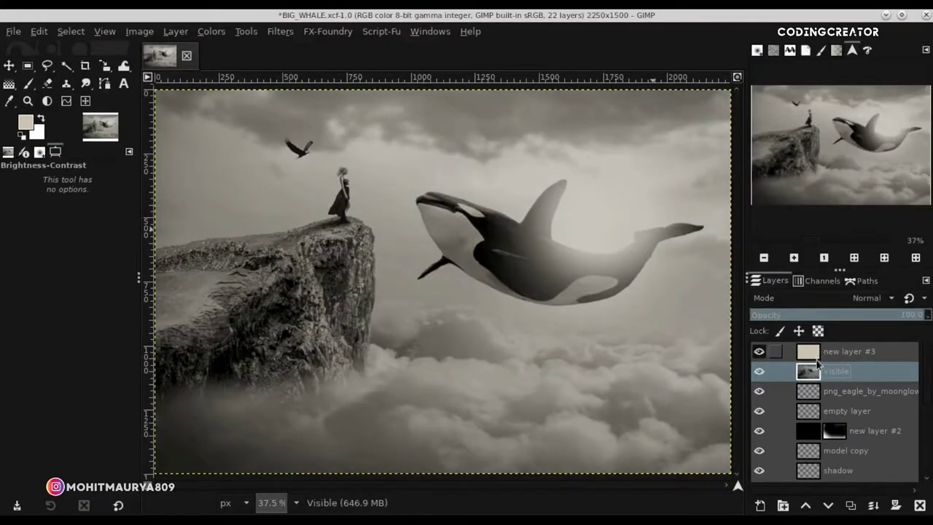
- Create merged copies Visible #1 and Visible #2, hiding the sepia layers in between
right_click(807, 354)
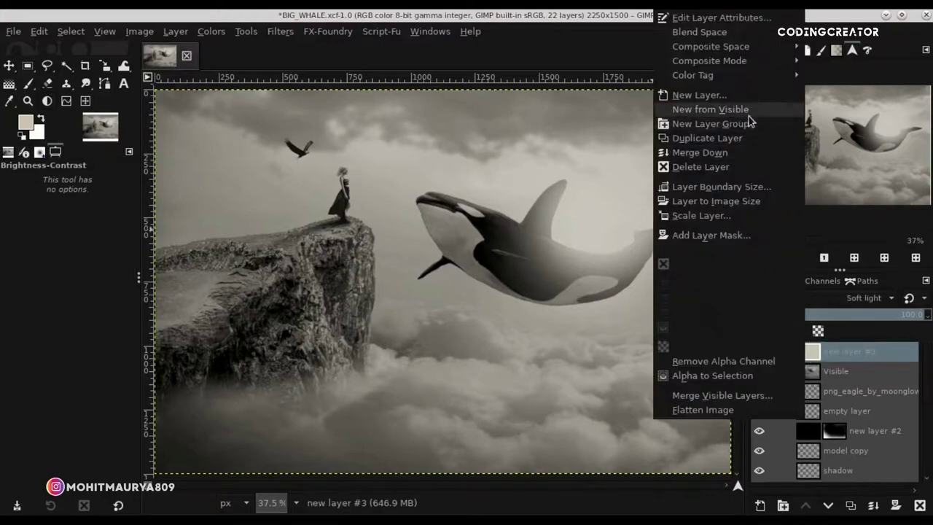
left_click(748, 113)
left_click_drag(758, 351, 758, 394)
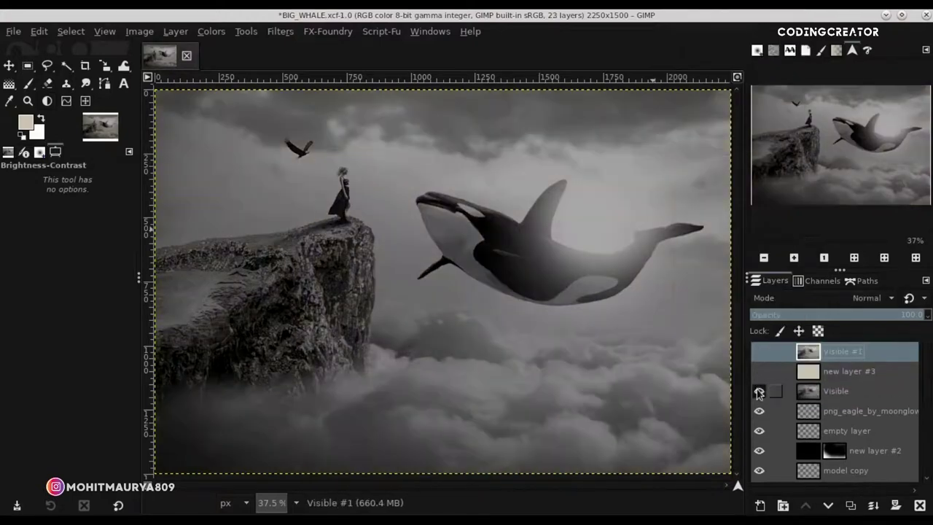
right_click(816, 372)
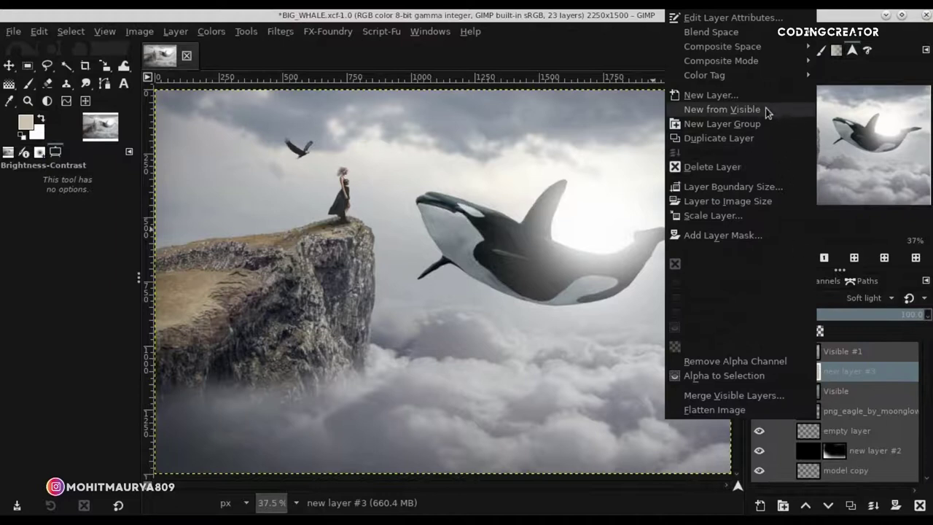
left_click(766, 112)
- Set Visible #1 to Soft light blending and save the image
left_click(761, 353)
left_click(827, 353)
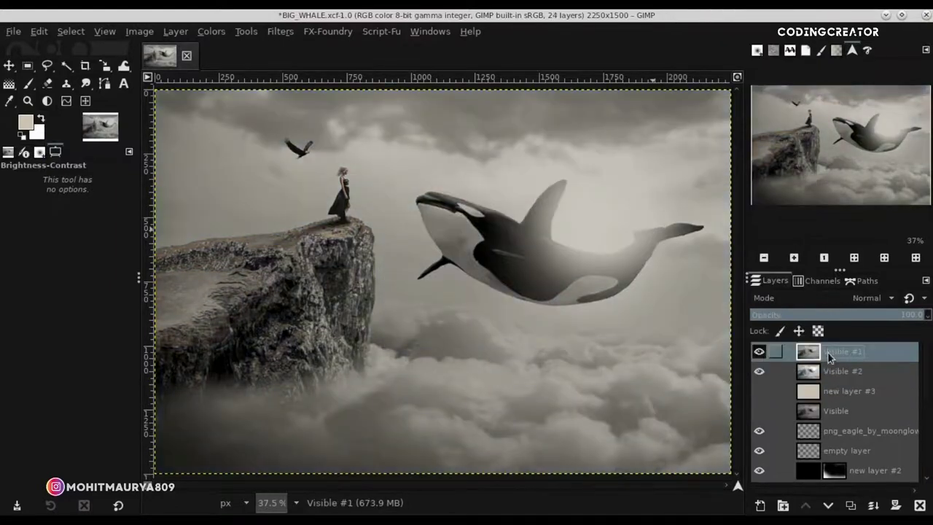
left_click(843, 298)
scroll(836, 457, "down", 5)
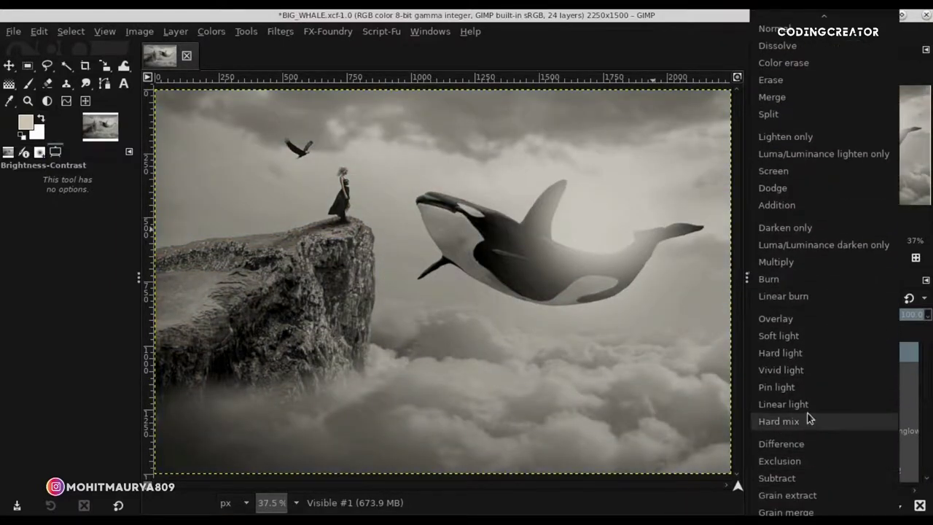
left_click(778, 335)
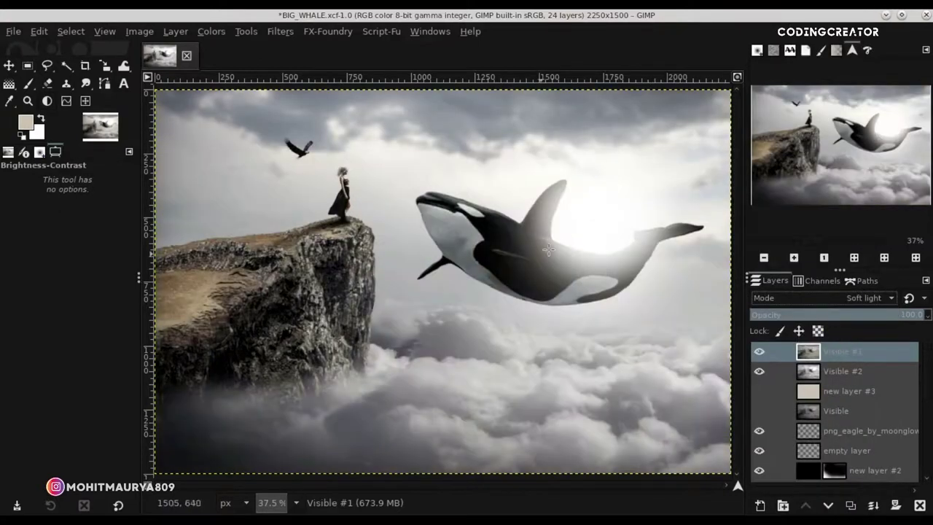
left_click(760, 353)
left_click(760, 353)
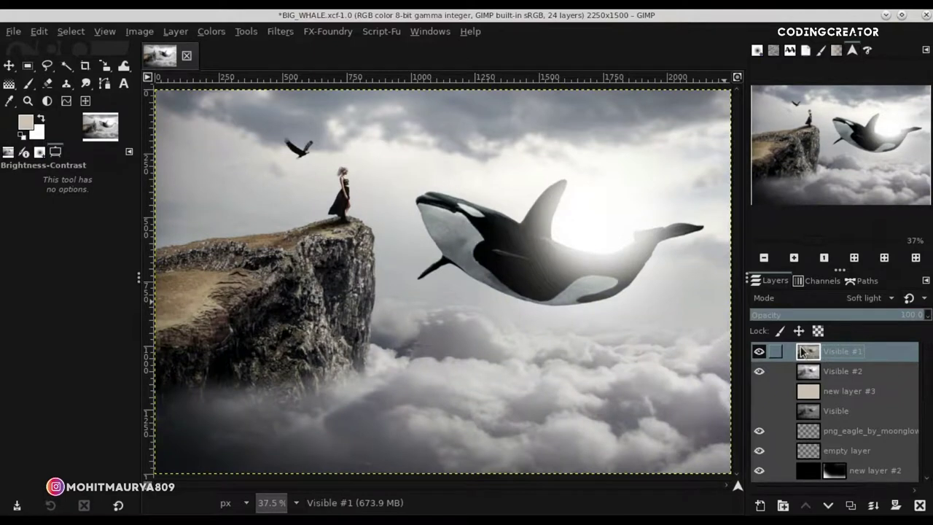
key("ctrl+s")
left_click(807, 391)
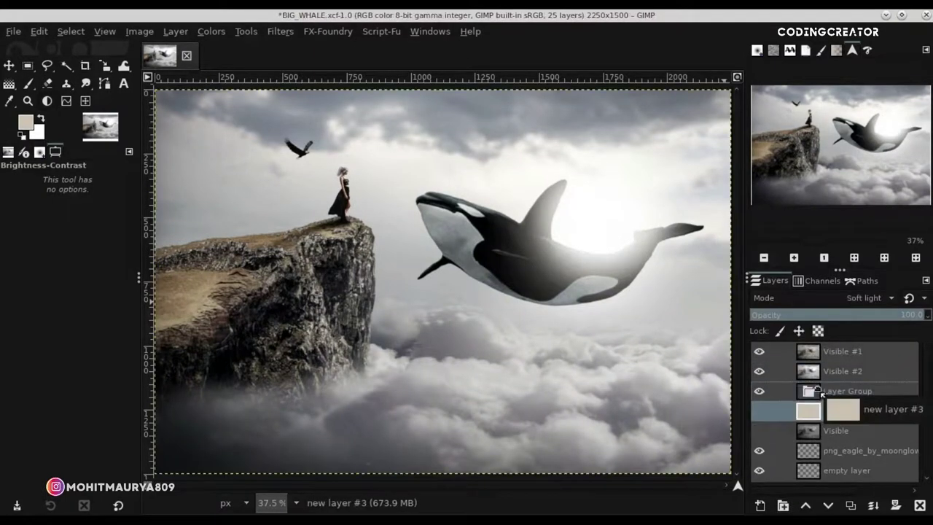
- Move the Visible layer into the Layer Group and create merged Visible #3
mouse_move(808, 430)
left_mouse_down()
mouse_move(817, 421)
mouse_move(796, 398)
left_mouse_up()
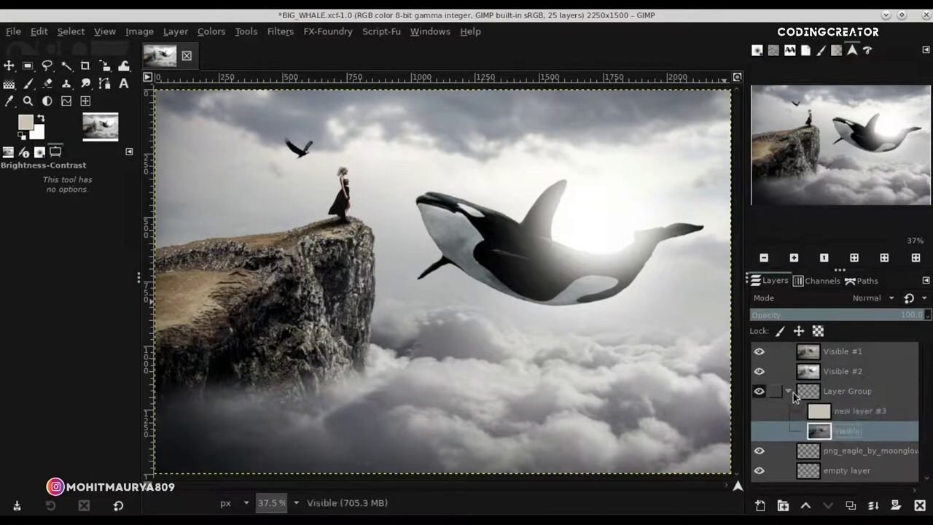
right_click(836, 358)
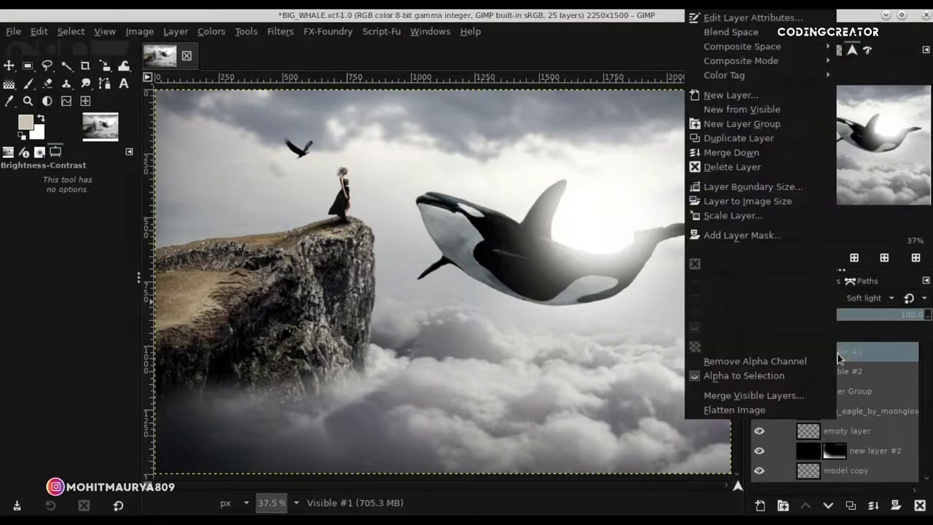
left_click(788, 114)
left_click(759, 371)
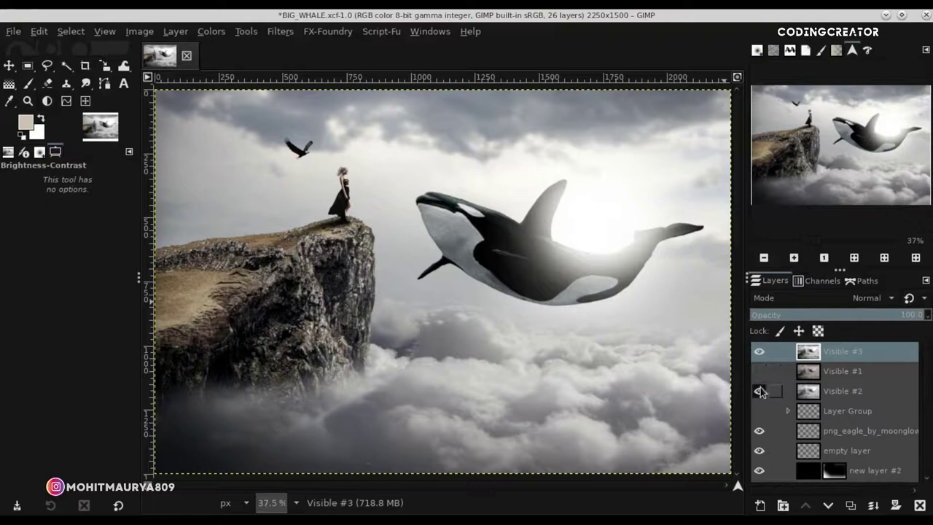
left_click(823, 372)
- Put Visible #1 and #2 into new Layer Group #1 and save the file
left_click(783, 506)
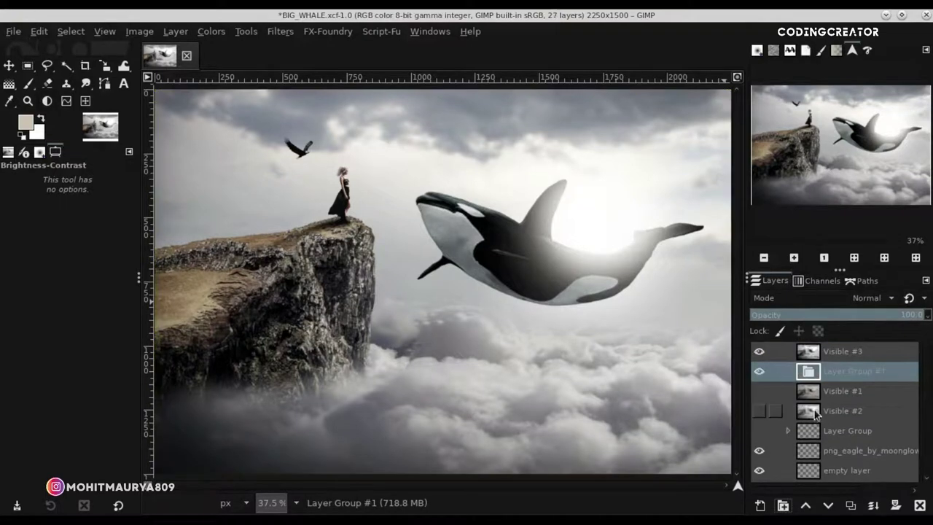
left_click_drag(823, 392, 822, 374)
left_click_drag(823, 413, 823, 393)
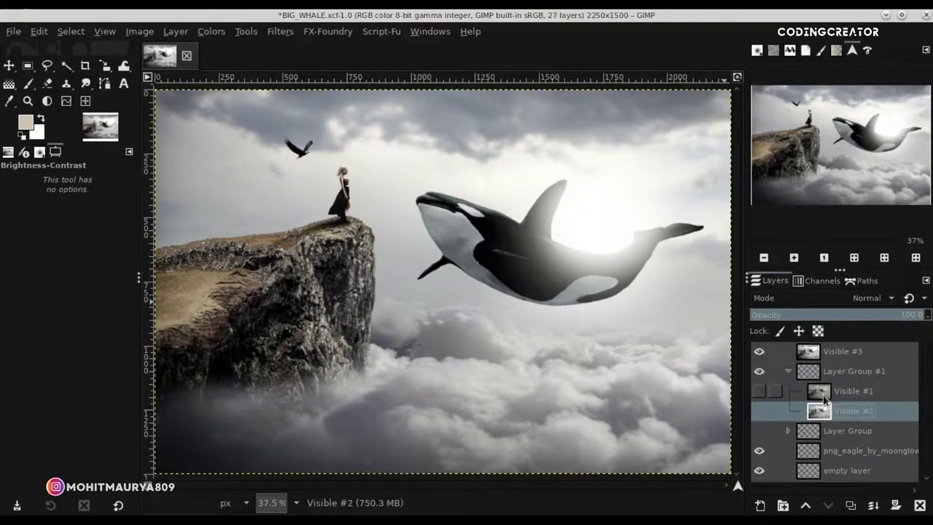
left_click(787, 371)
left_click(807, 355)
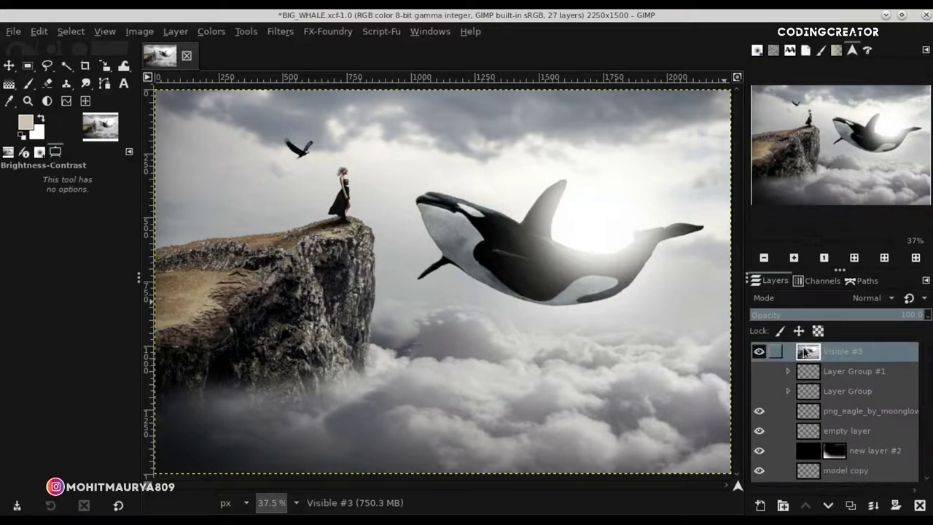
key("ctrl+s")
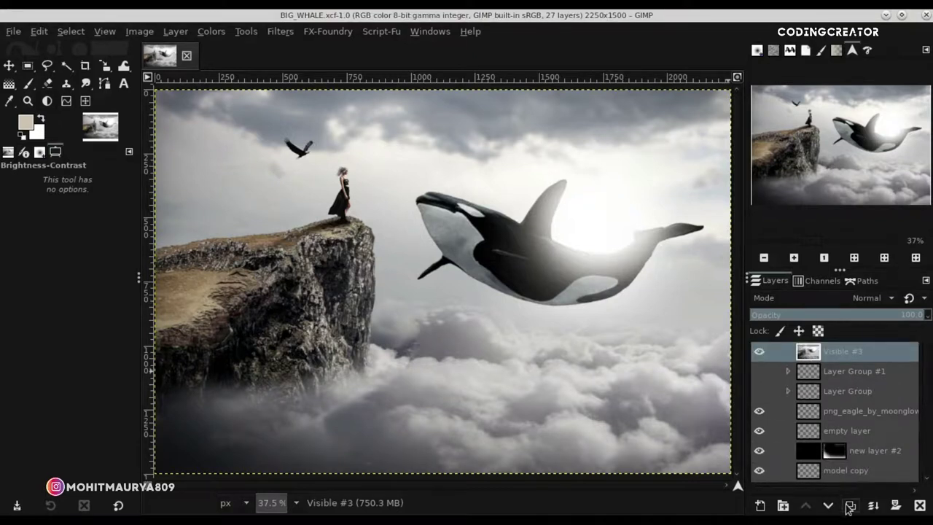
left_click(849, 506)
- Warm Visible #4's highlights with Color Balance: red 2.0, yellow-blue -5.0
left_click(220, 32)
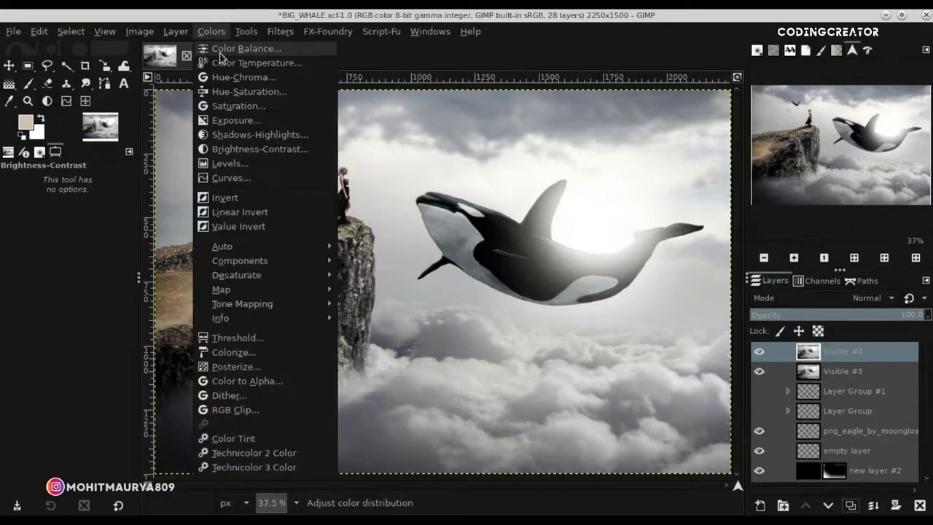
left_click(226, 51)
left_click(813, 210)
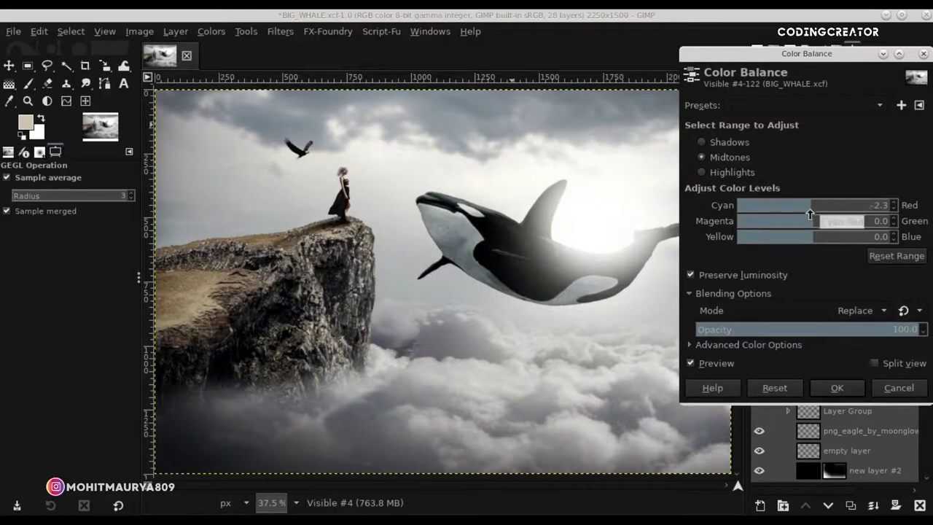
left_click(893, 236)
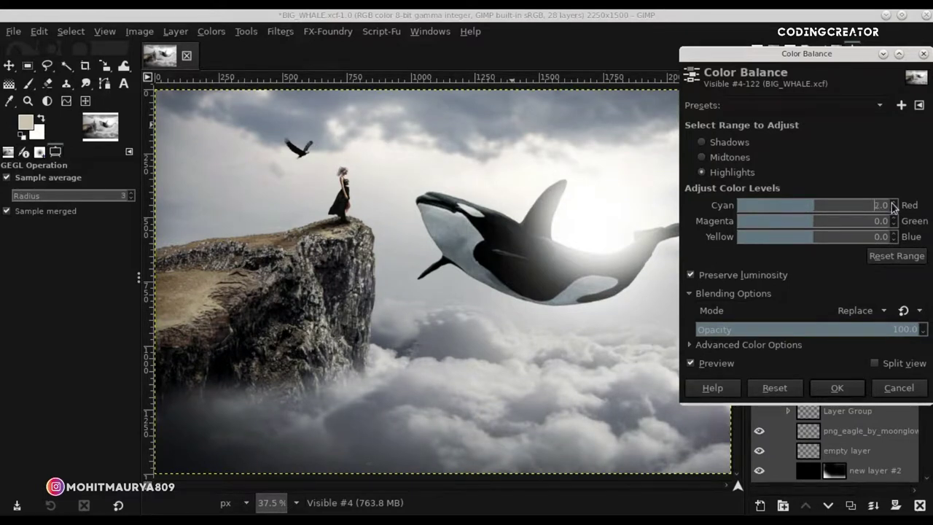
left_click(891, 235)
double_click(892, 241)
double_click(892, 242)
left_click(891, 241)
left_click(831, 388)
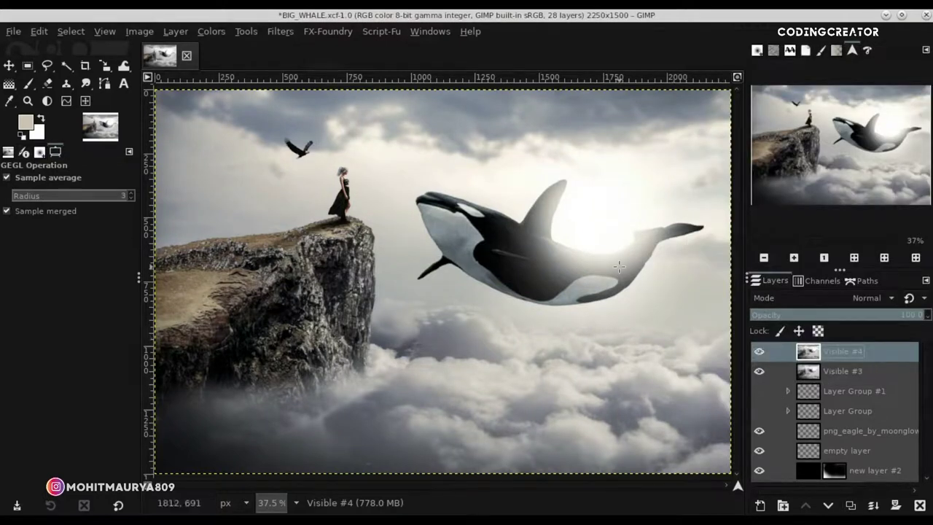
left_click(211, 31)
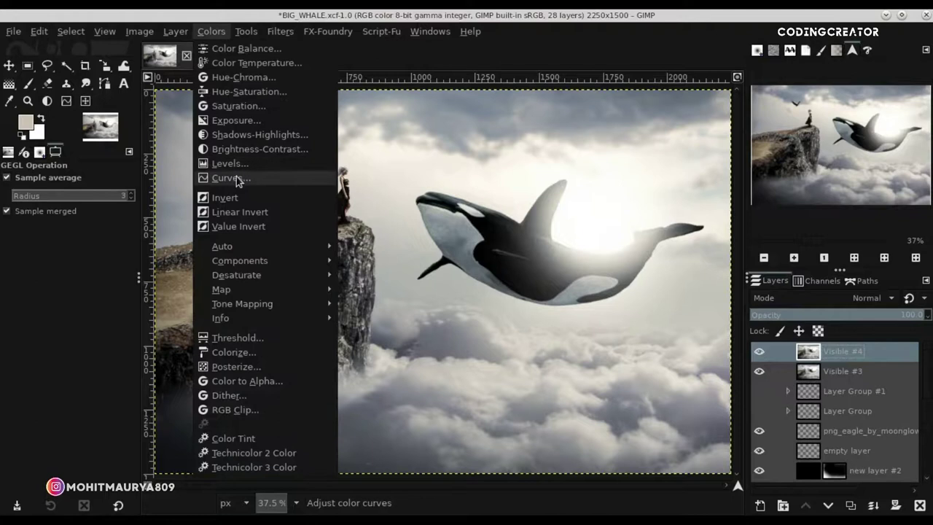
- Lift the red channel's shadows slightly with Curves
left_click(235, 178)
left_click(753, 133)
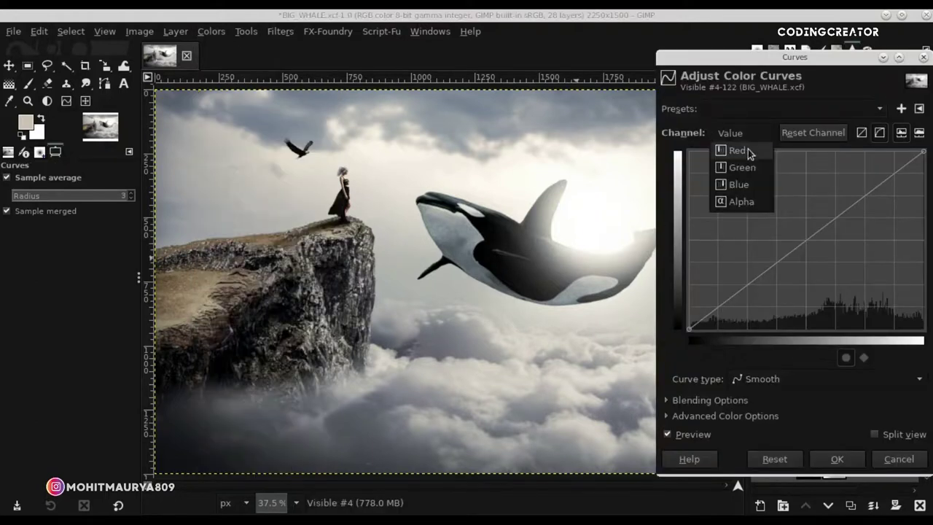
left_click(747, 151)
left_click_drag(688, 327, 685, 320)
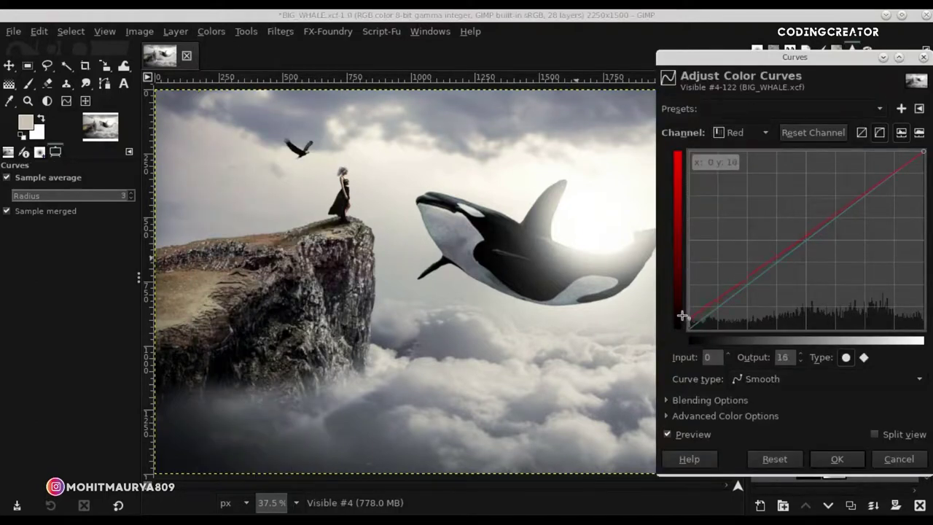
- Raise the blue curve's black point to 31, lower a midtone point, and apply
left_click(740, 132)
left_click(747, 163)
left_click_drag(688, 327, 679, 303)
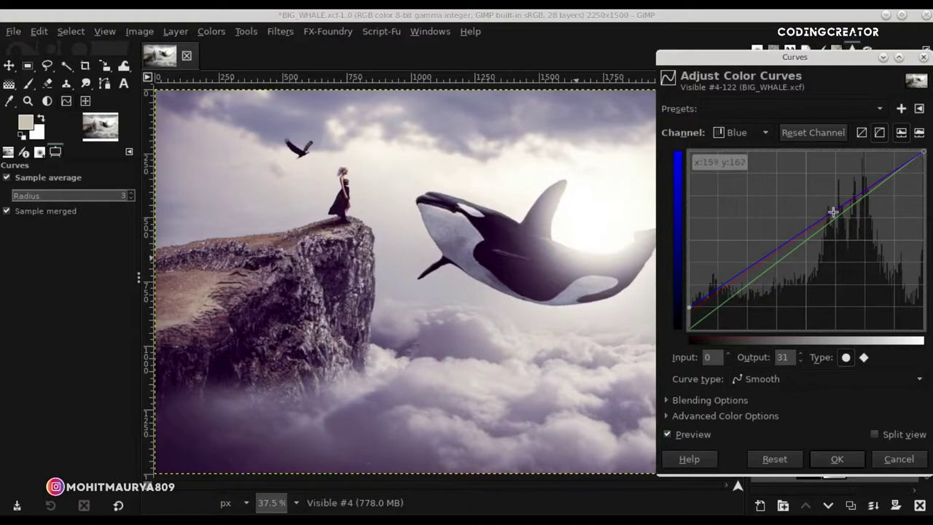
left_click_drag(830, 215, 831, 220)
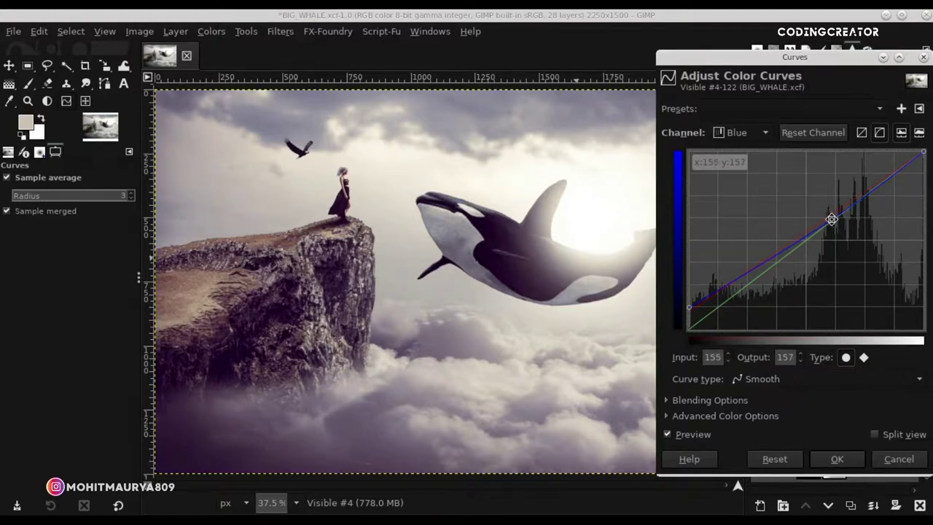
left_click(800, 363)
left_click(685, 435)
left_click(684, 435)
left_click(834, 459)
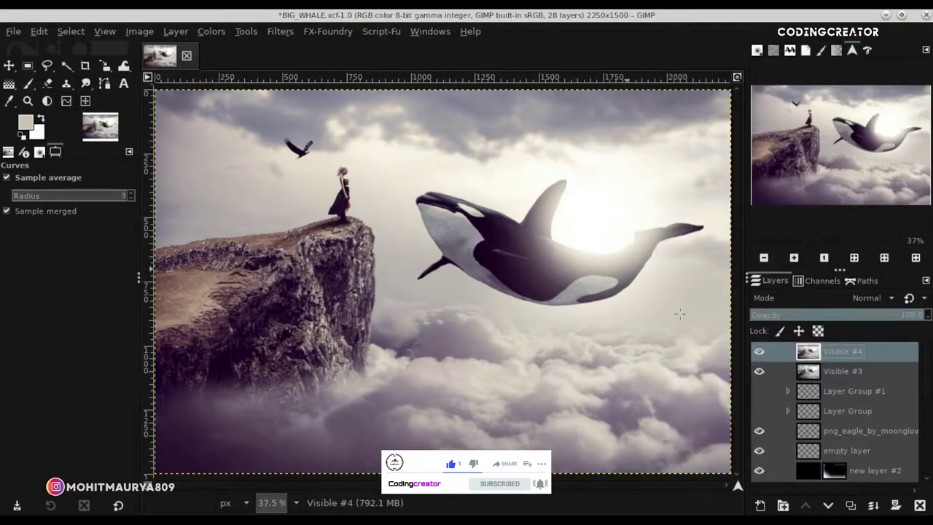
- Raise Visible #4's output black level to 16 with Levels
left_click(211, 31)
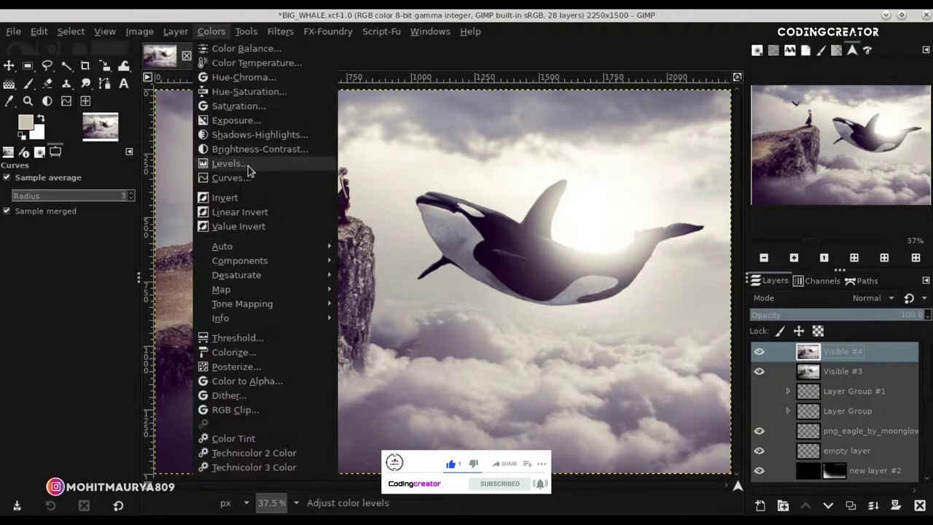
left_click(247, 169)
left_click_drag(693, 271, 699, 271)
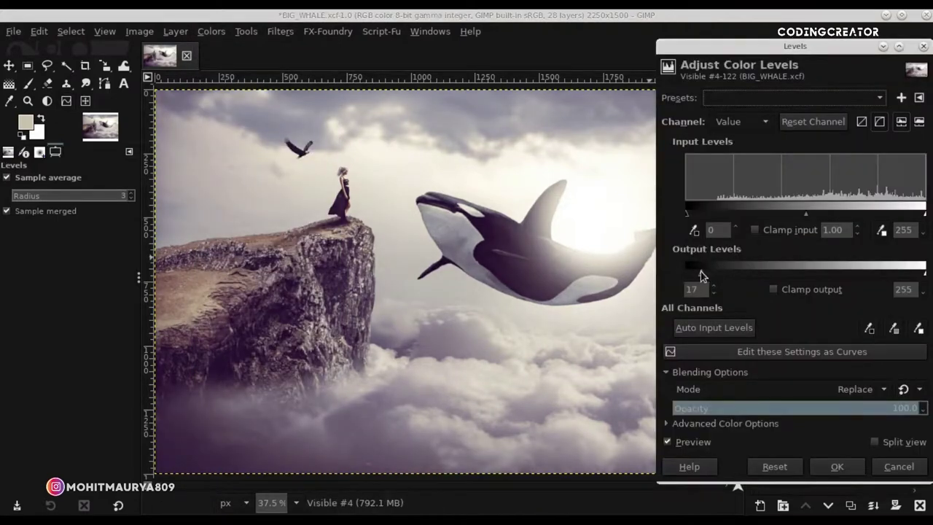
left_click_drag(686, 212, 687, 212)
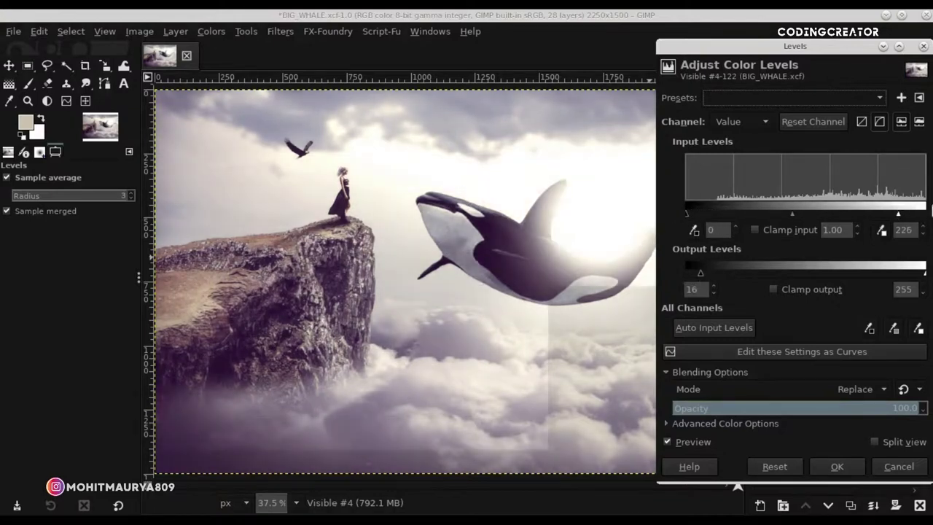
mouse_move(923, 272)
left_mouse_down()
mouse_move(893, 273)
mouse_move(924, 272)
left_mouse_up()
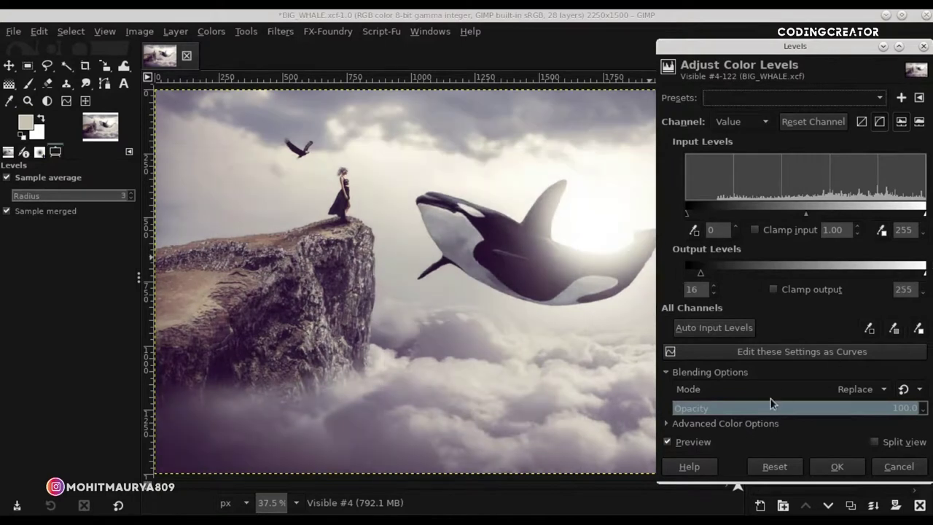
left_click(705, 449)
left_click(705, 448)
left_click(845, 467)
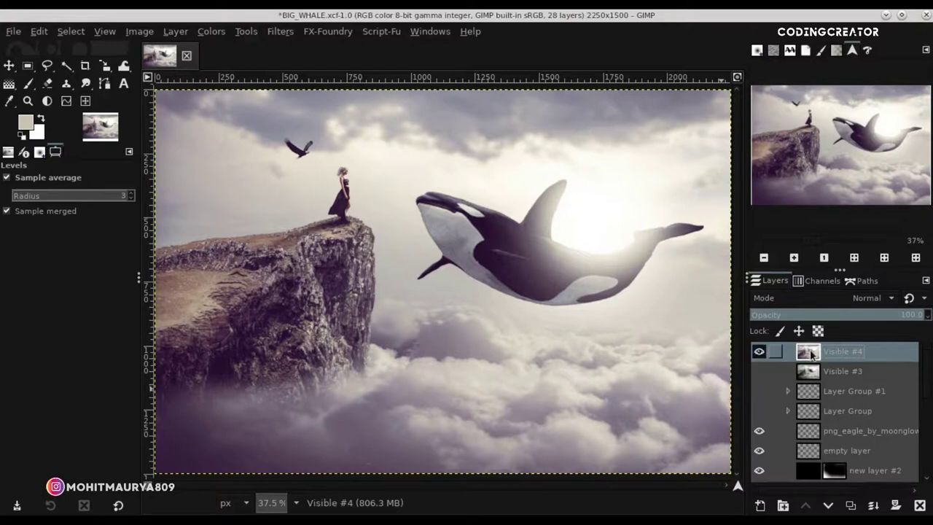
- Merge the visible image into new layer Visible #5 and open Focus Blur
left_click(850, 506)
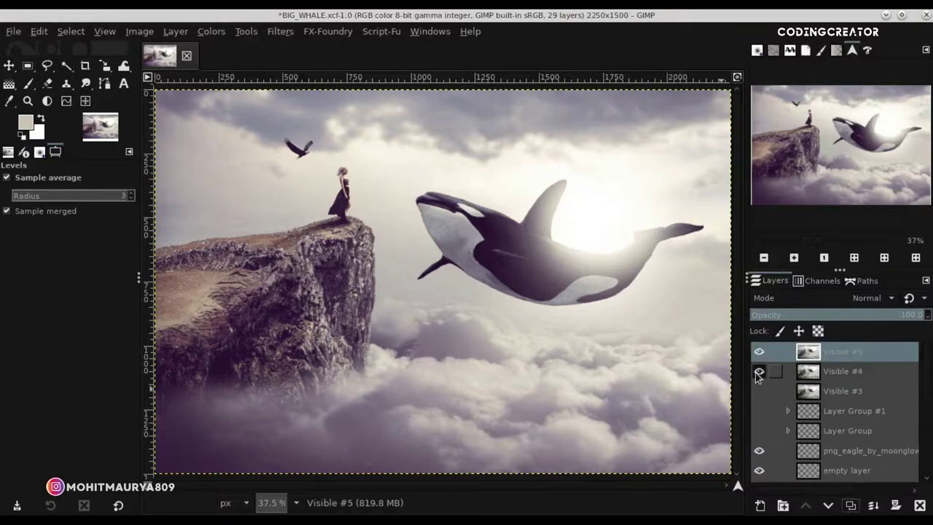
left_click(280, 31)
mouse_move(363, 111)
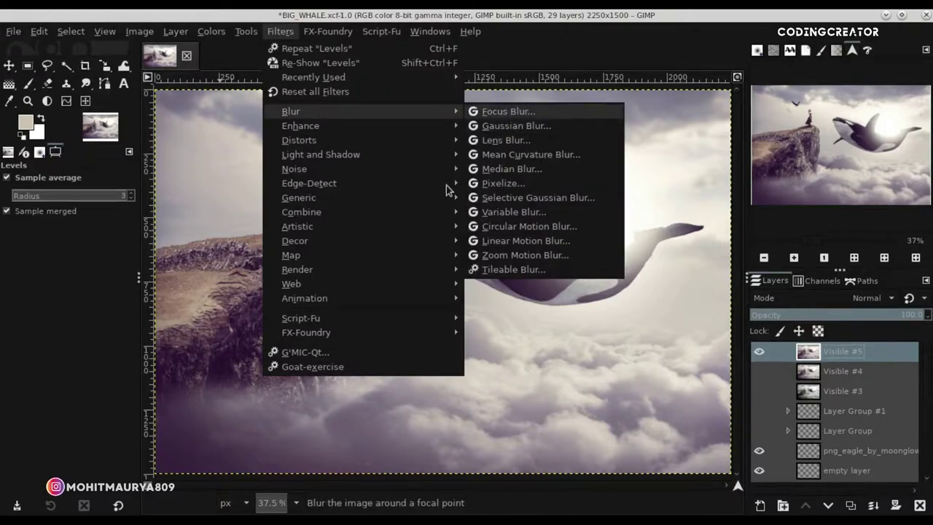
key("Return")
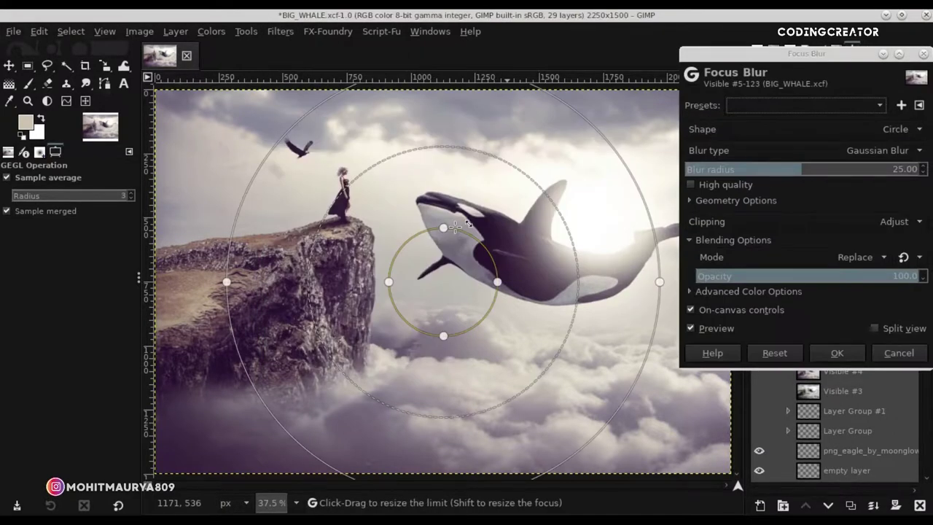
- Flatten the Focus Blur limit into a wide ellipse and shift it right toward the orca
key("minus")
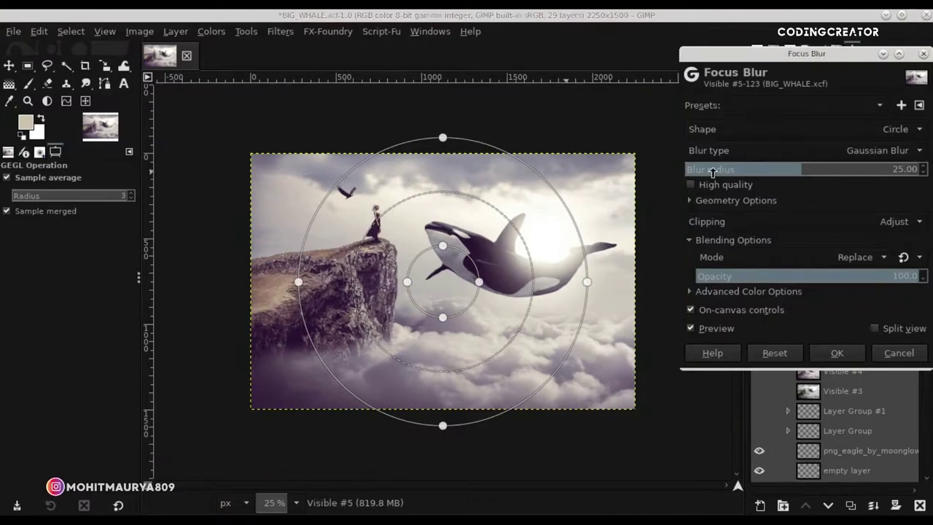
left_click(713, 169)
mouse_move(472, 279)
left_mouse_down()
mouse_move(419, 238)
mouse_move(512, 241)
left_mouse_up()
left_click_drag(671, 125, 601, 152)
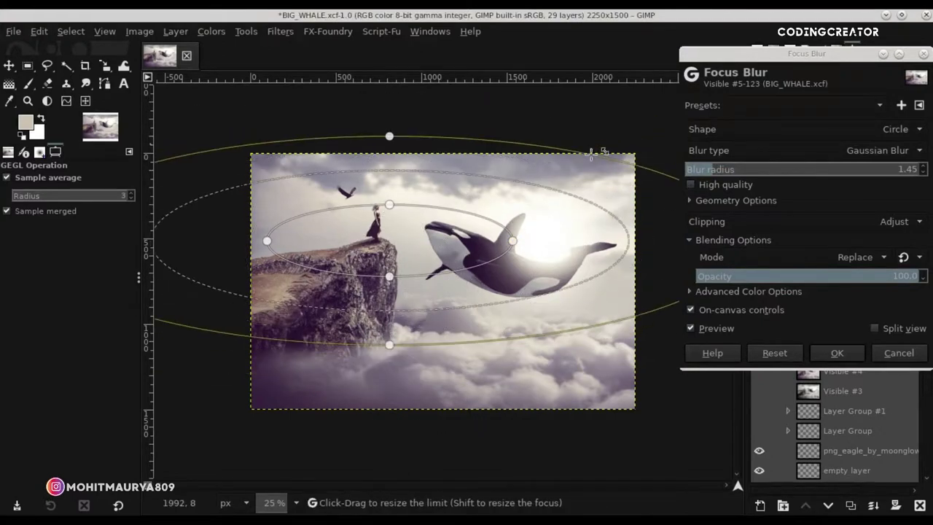
left_click_drag(480, 271, 517, 271)
left_click_drag(678, 241, 624, 240)
- Narrow the sharp area, heighten the outer limit, and set blur radius 11.64
mouse_move(537, 240)
left_mouse_down()
mouse_move(475, 240)
mouse_move(489, 252)
mouse_move(520, 252)
left_mouse_up()
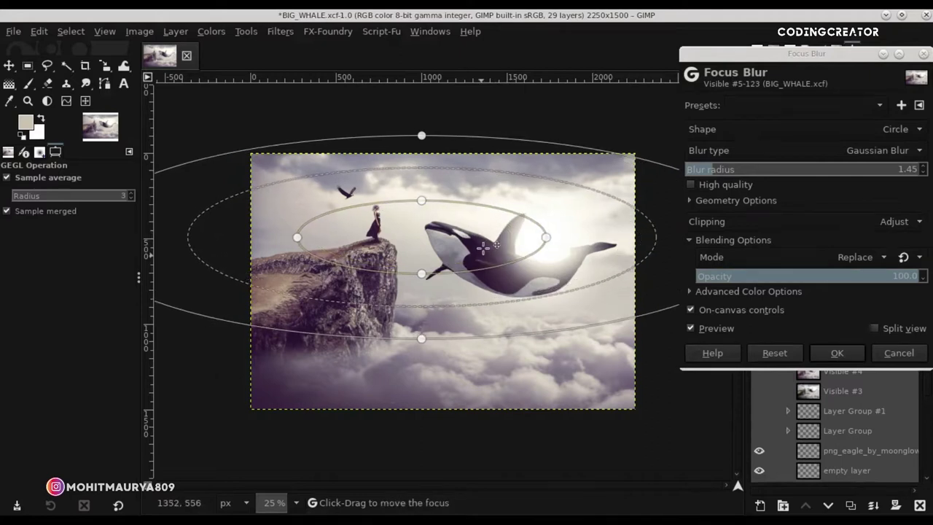
left_click_drag(665, 308, 670, 358)
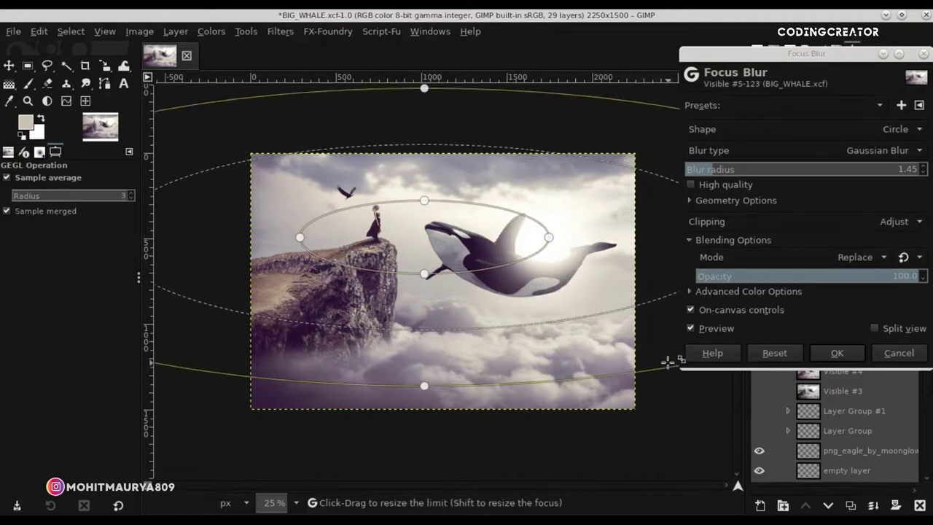
left_click_drag(623, 293, 625, 283)
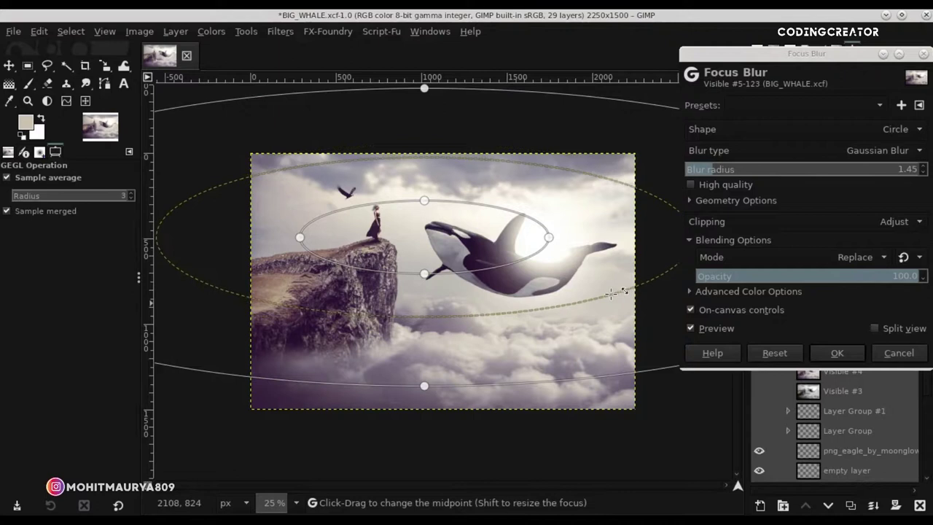
left_click(765, 170)
left_click_drag(765, 170, 763, 172)
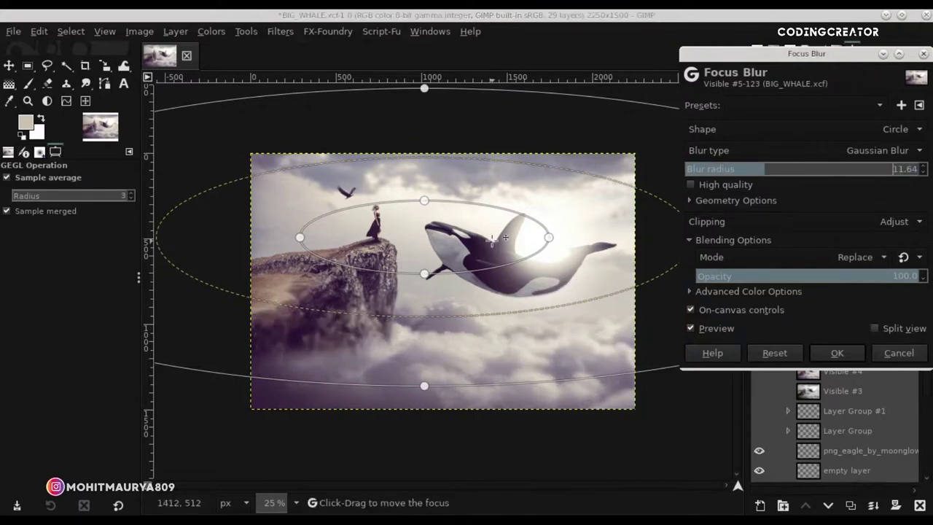
scroll(491, 250, "up", 1)
left_click(690, 309)
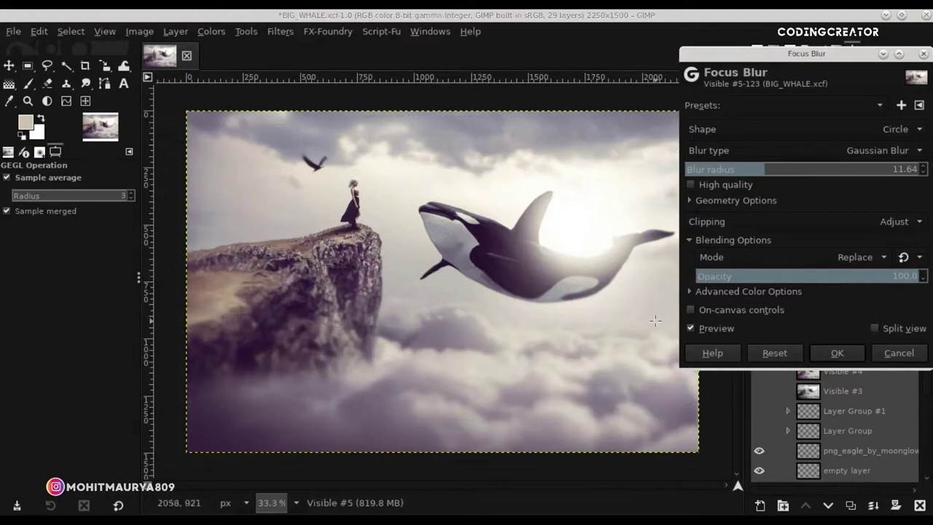
- Narrow the in-focus ellipse and push the outer blur limit lower around the girl and orca
left_click(725, 311)
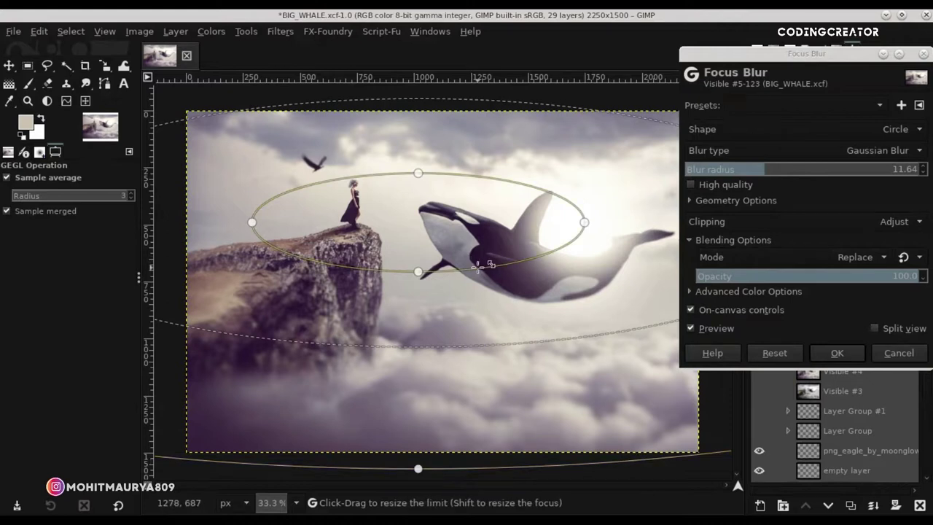
left_click_drag(481, 267, 484, 280)
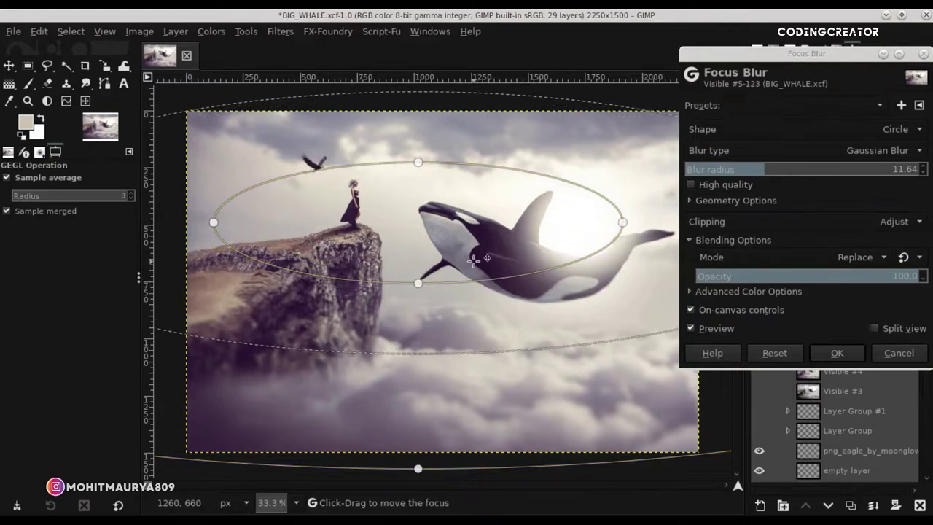
mouse_move(556, 350)
left_mouse_down()
mouse_move(559, 380)
mouse_move(562, 373)
left_mouse_up()
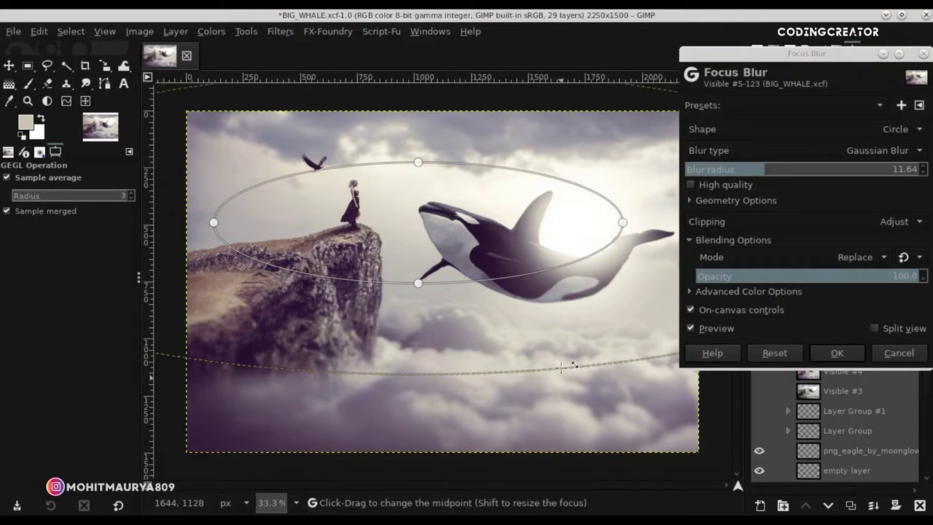
left_click_drag(621, 223, 602, 220)
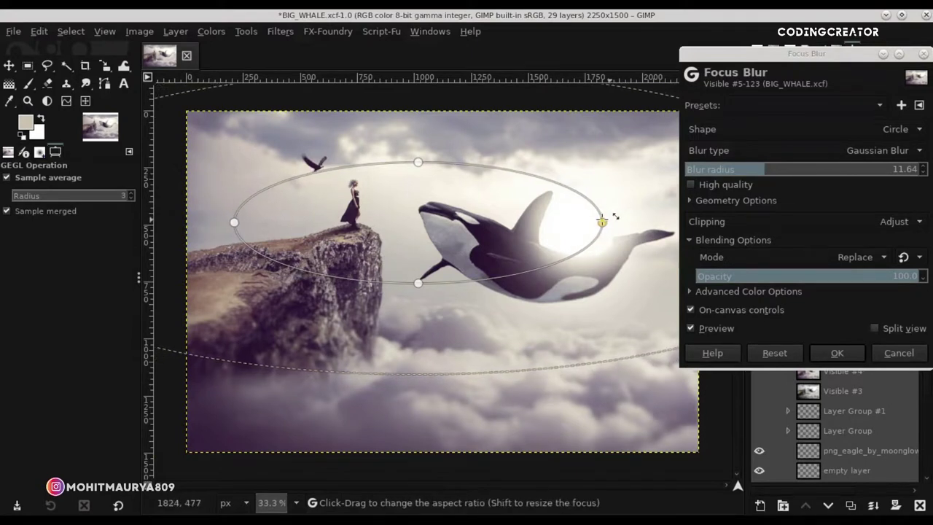
left_click_drag(510, 225, 497, 217)
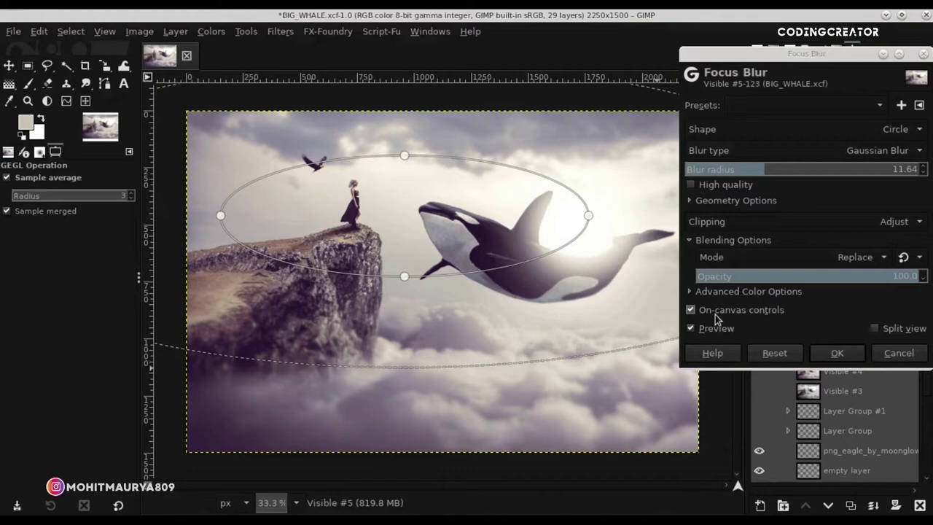
left_click(690, 310)
left_click(690, 309)
left_click_drag(509, 399, 512, 407)
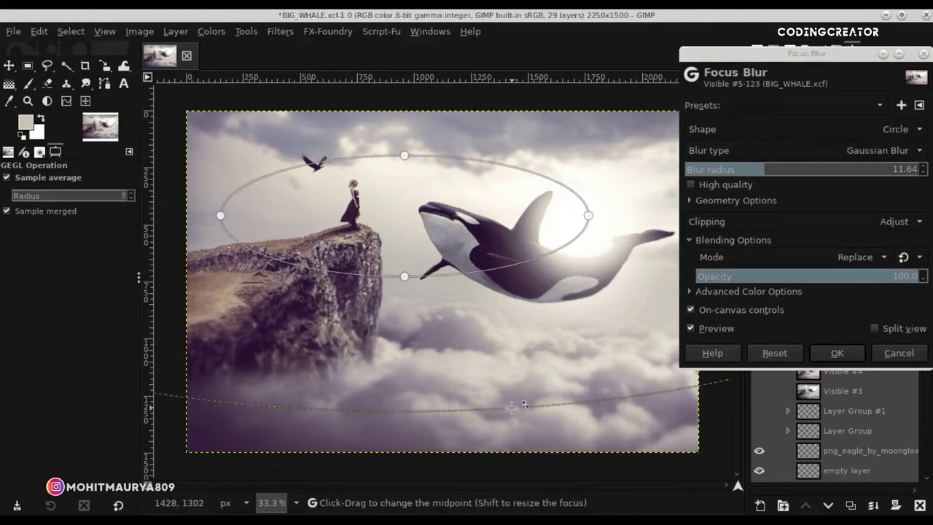
left_click_drag(588, 216, 568, 216)
left_click_drag(604, 413, 609, 420)
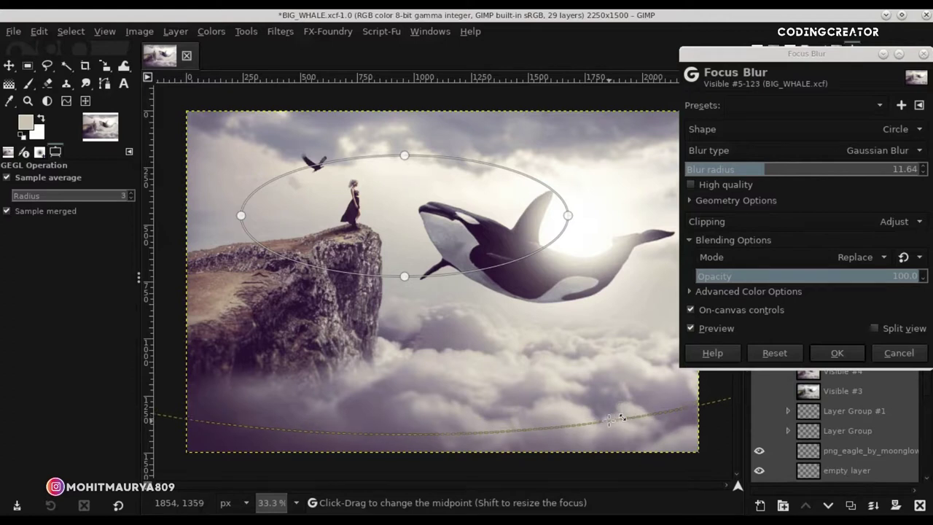
- Lower the blur radius to 9.18 and compare the preview on and off
left_click(754, 169)
left_click_drag(584, 217, 572, 217)
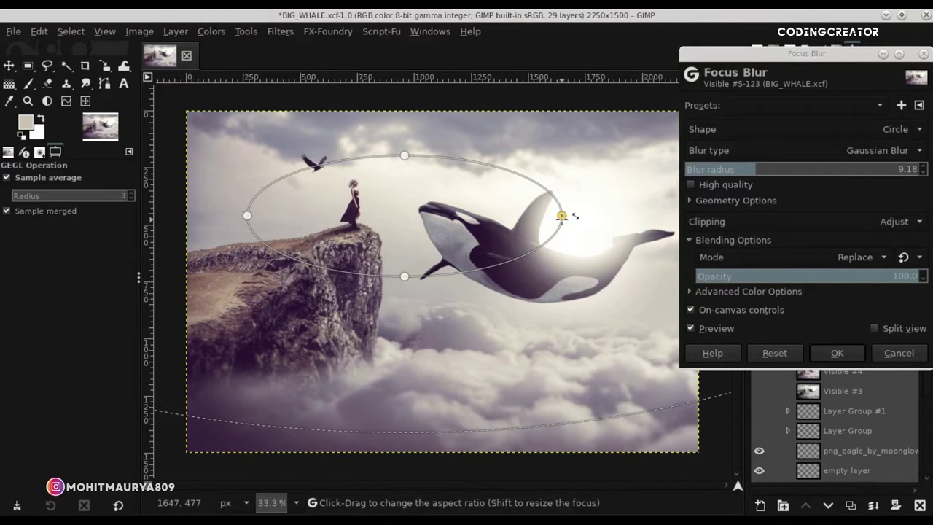
left_click(739, 312)
left_click(710, 329)
left_click(710, 329)
left_click(722, 310)
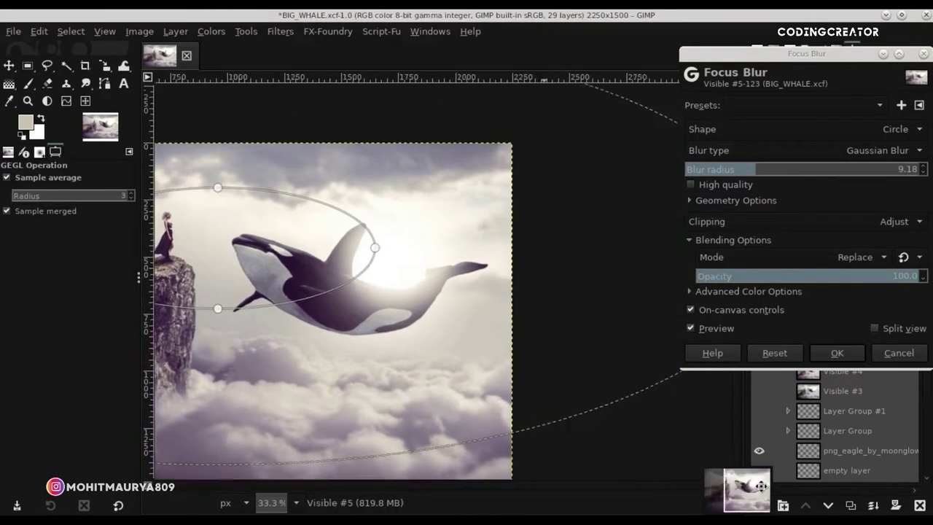
- Pull in the right outer limit, make the focus ellipse taller, and apply the Focus Blur
left_click_drag(738, 482, 750, 475)
mouse_move(593, 254)
left_mouse_down()
mouse_move(572, 277)
mouse_move(587, 277)
left_mouse_up()
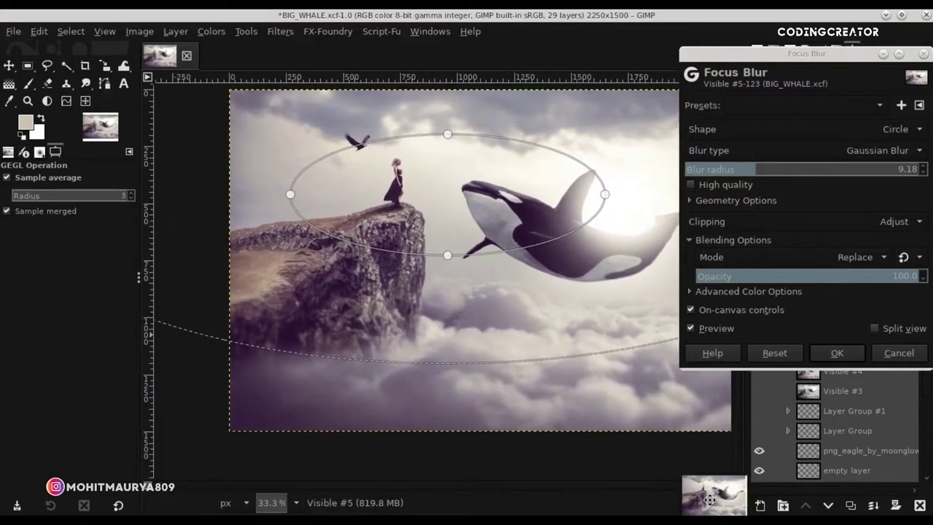
left_click_drag(719, 490, 721, 503)
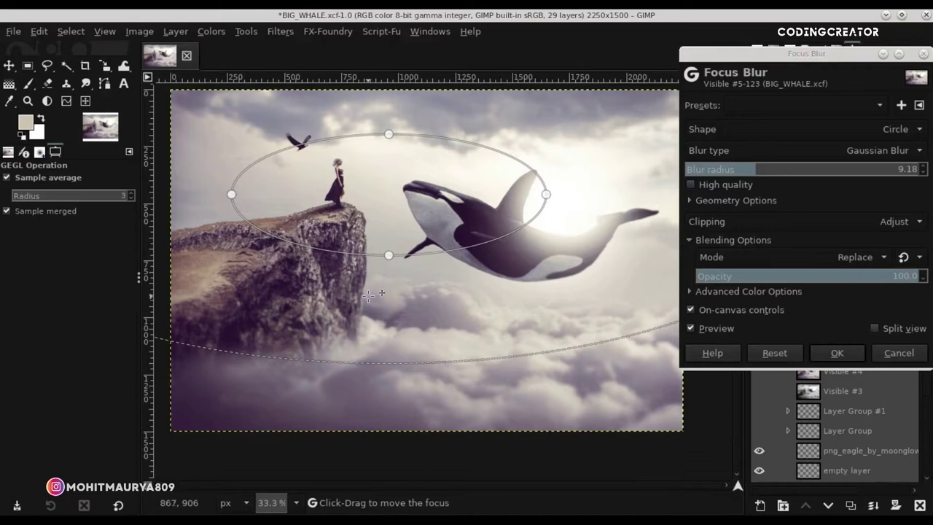
left_click_drag(389, 255, 393, 300)
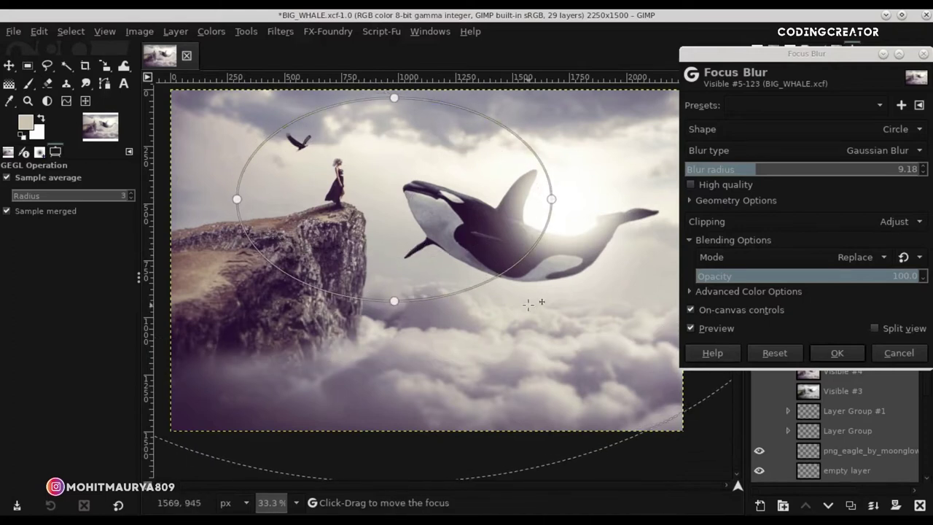
left_click_drag(394, 300, 394, 291)
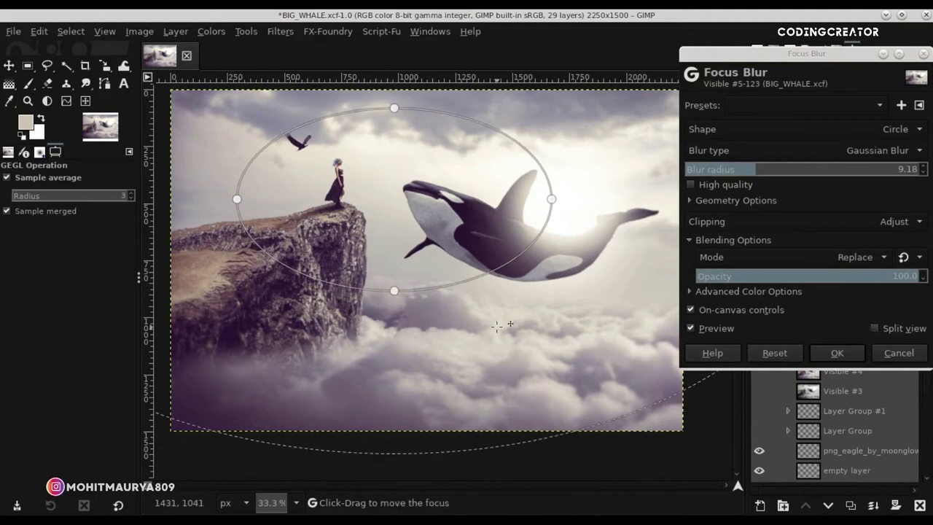
left_click(690, 310)
left_click(691, 328)
left_click(698, 328)
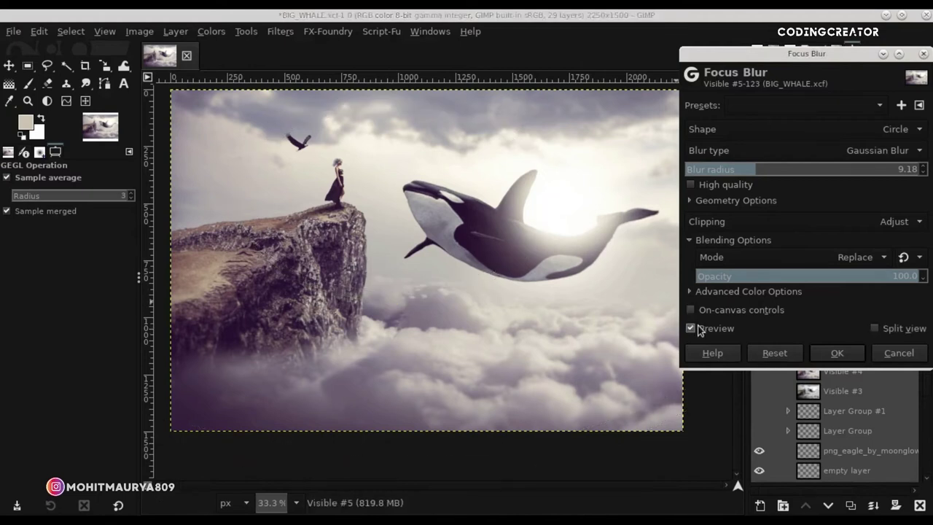
left_click(840, 352)
key("minus")
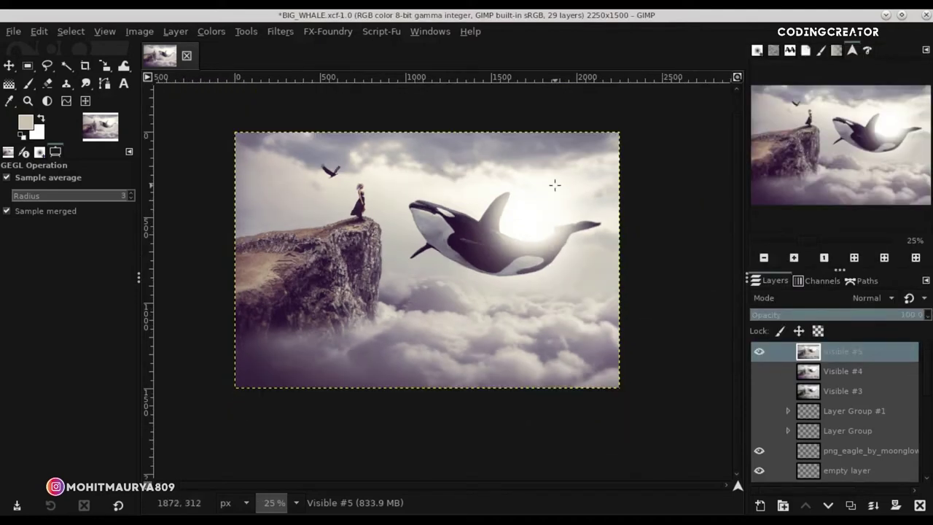
- Add a new transparent layer at the top of the stack
left_click(736, 78)
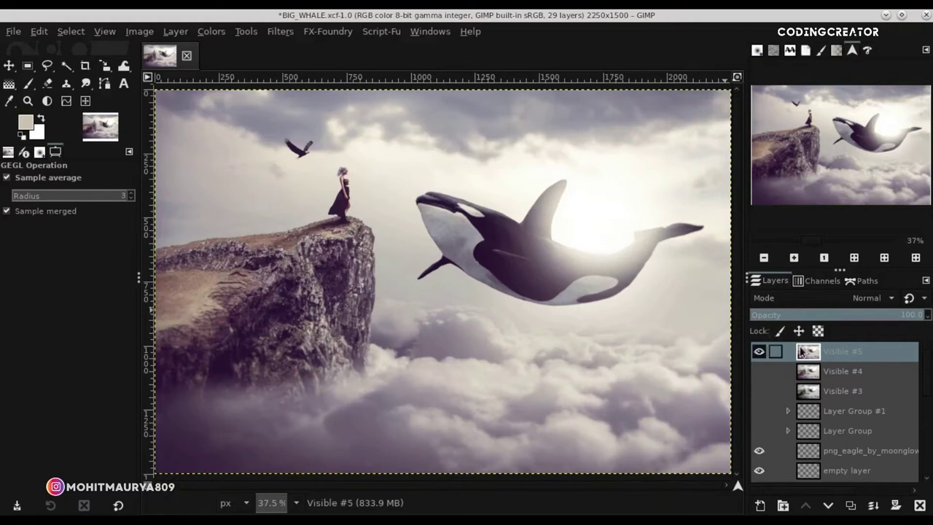
left_click(759, 504)
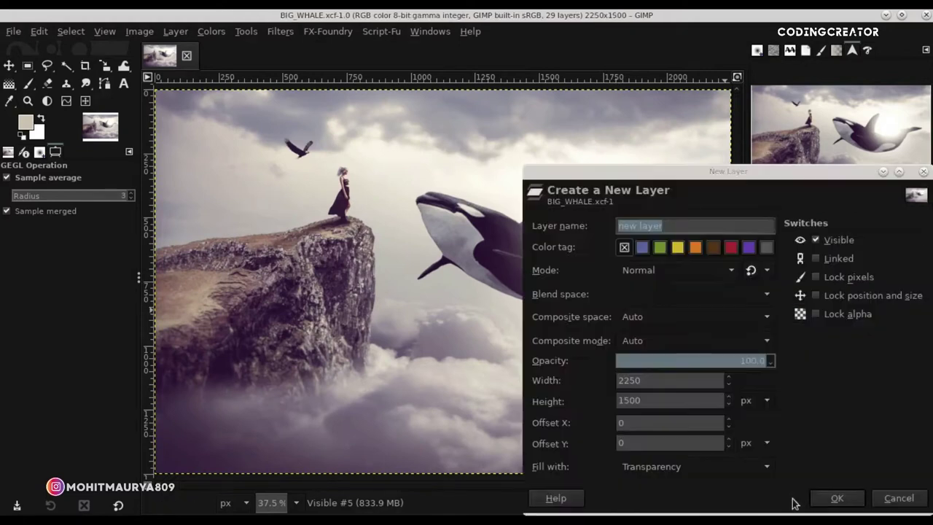
left_click(834, 499)
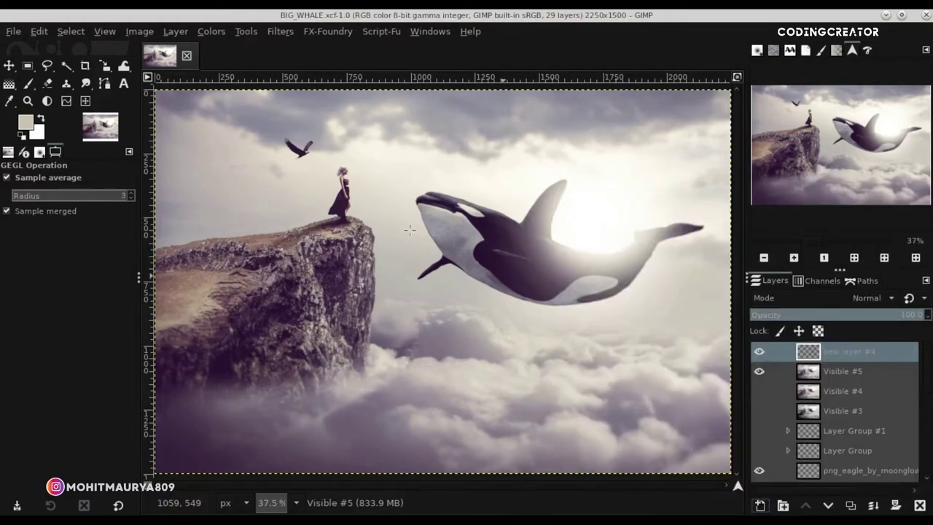
- Select the Paintbrush tool with the 'mm creation' brush
left_click(32, 86)
left_click(97, 222)
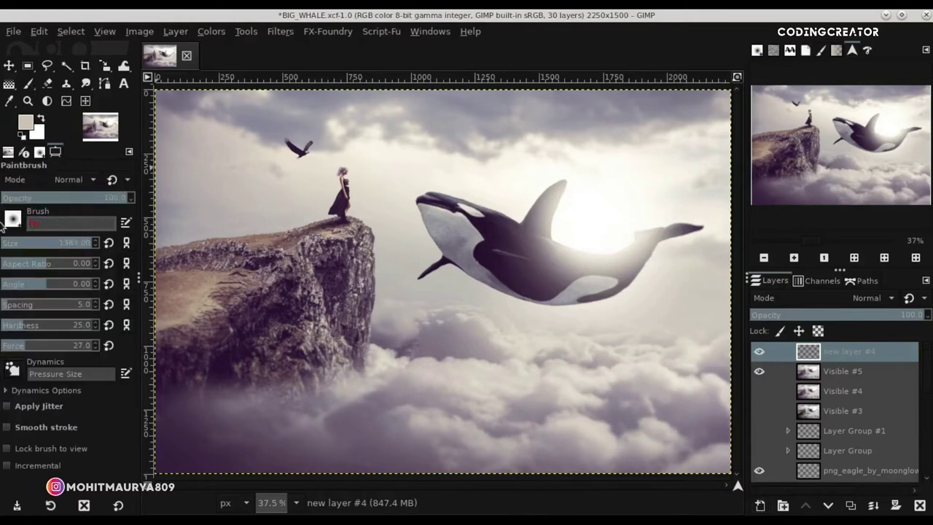
left_click(12, 223)
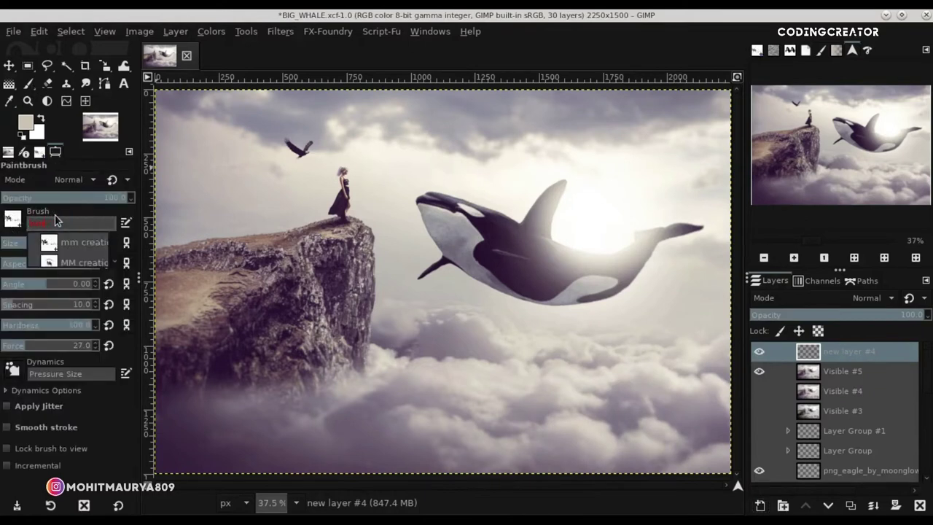
left_click(56, 249)
- Stamp the MM Creation logo at brush size 210 top-right and fill it solid white
left_click_drag(52, 243, 37, 243)
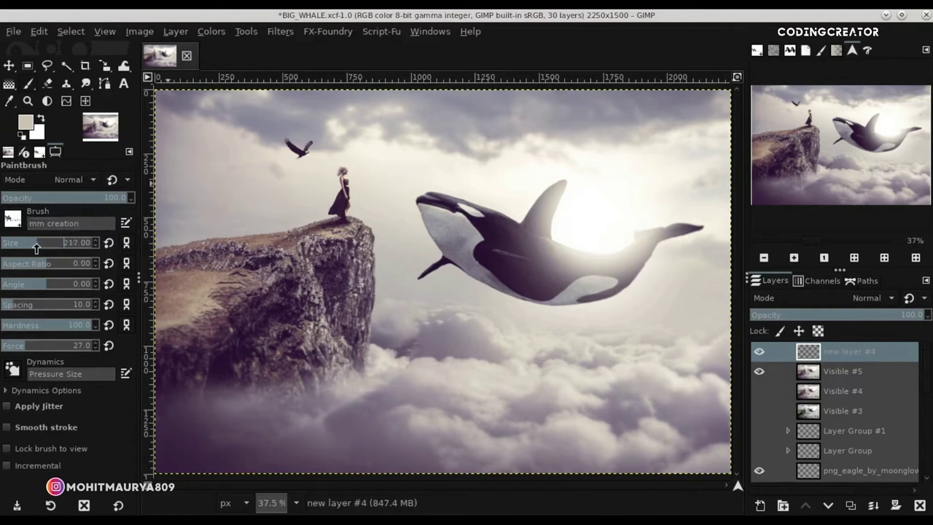
left_click(696, 106)
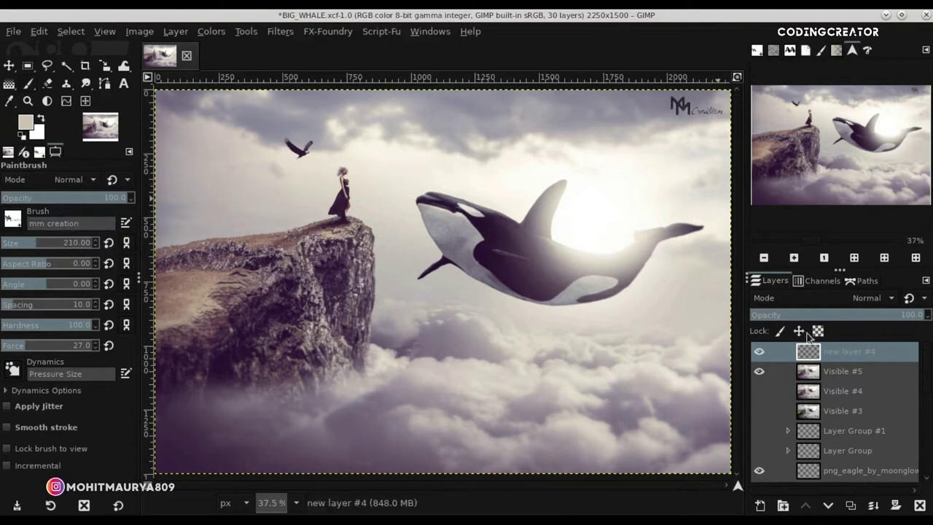
right_click(829, 352)
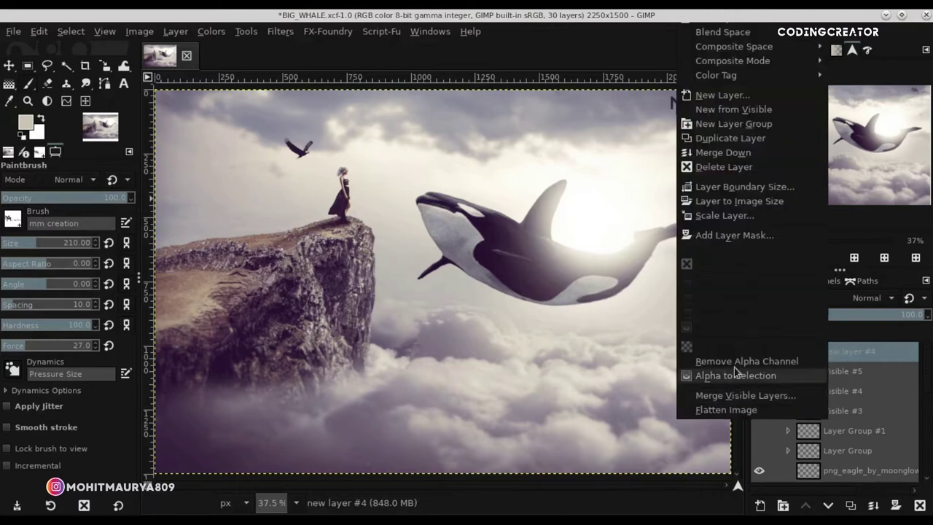
left_click(759, 377)
key("ctrl+period")
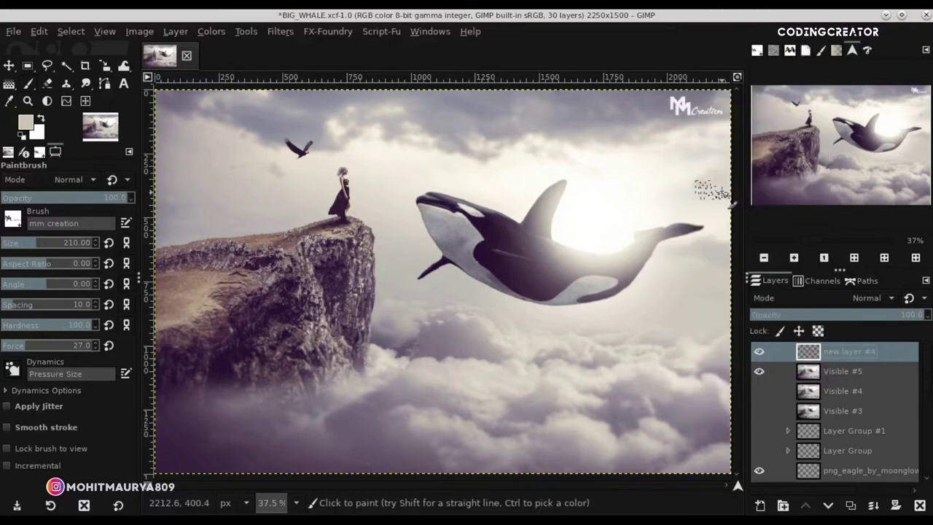
- Switch to the Move tool and zoom out and back in to review the composite
key("m")
key("minus")
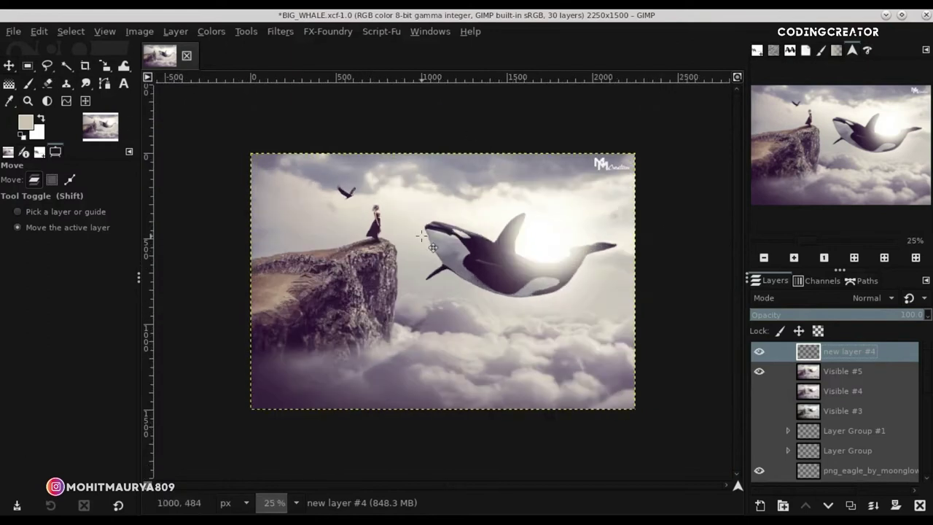
key("plus")
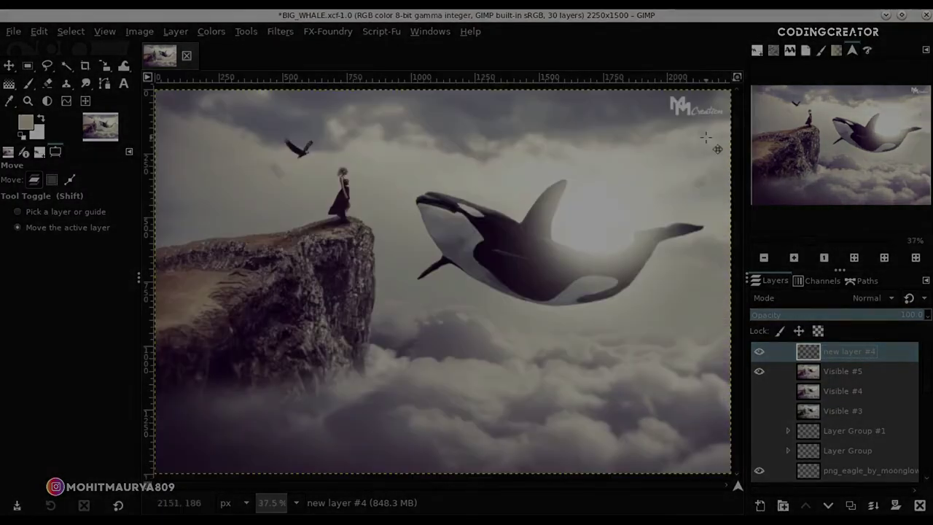